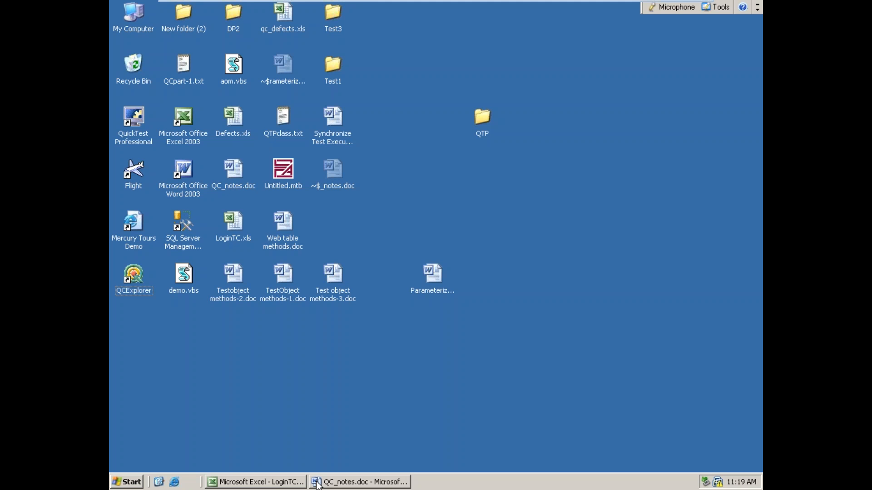
Step: Look over the QC_notes.doc document and the QCpart-1.txt notes, minimizing the document and closing the text file
click(318, 484)
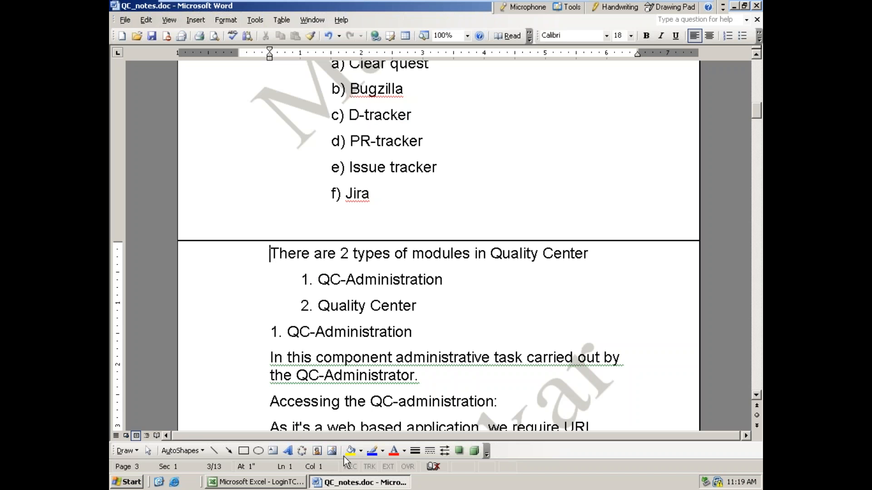
click(734, 6)
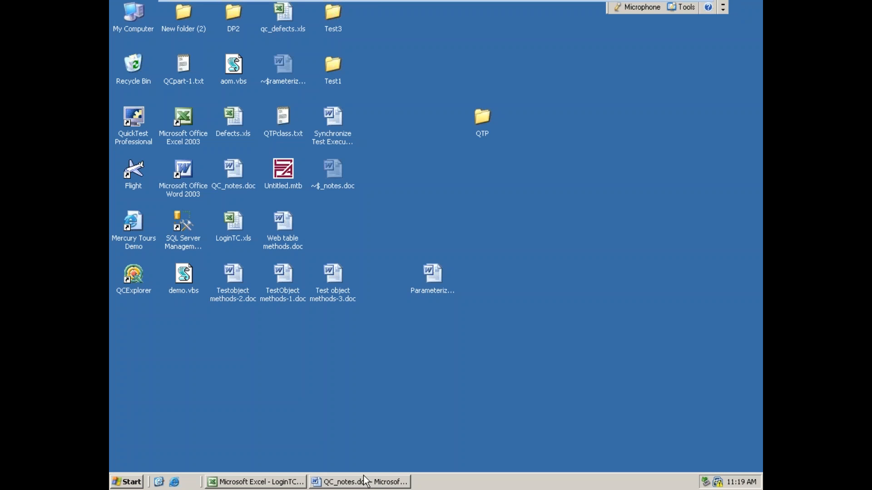
double_click(181, 73)
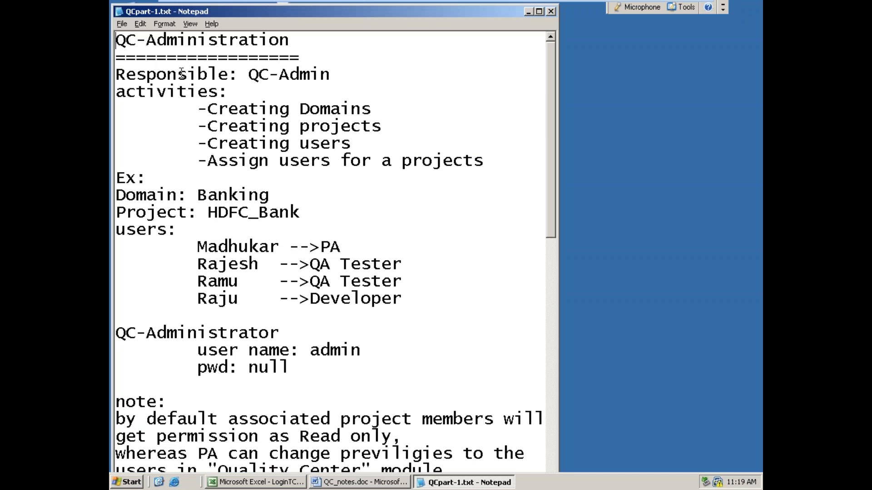
drag(547, 132, 560, 350)
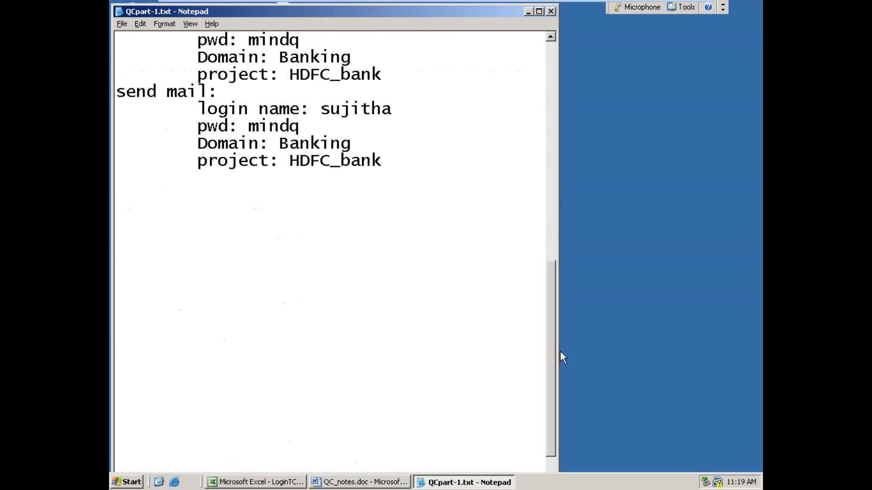
click(551, 11)
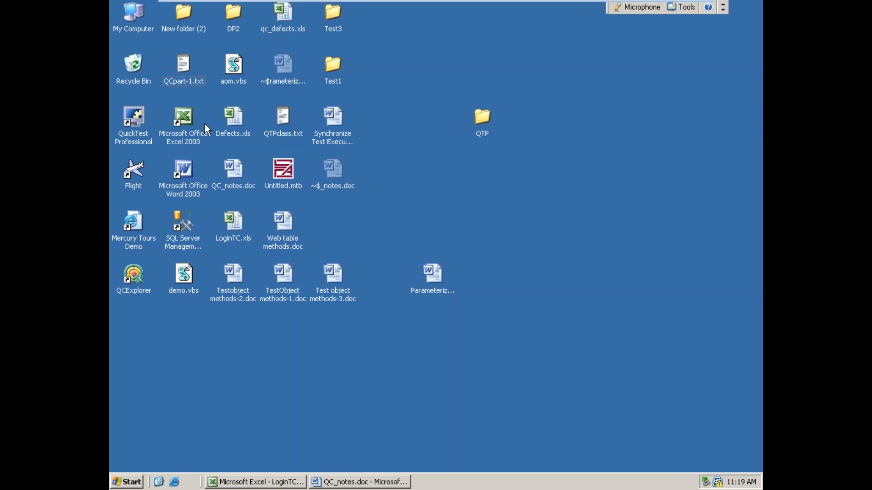
Step: Start a new blank Notepad document and minimize it for taking notes
right_click(182, 66)
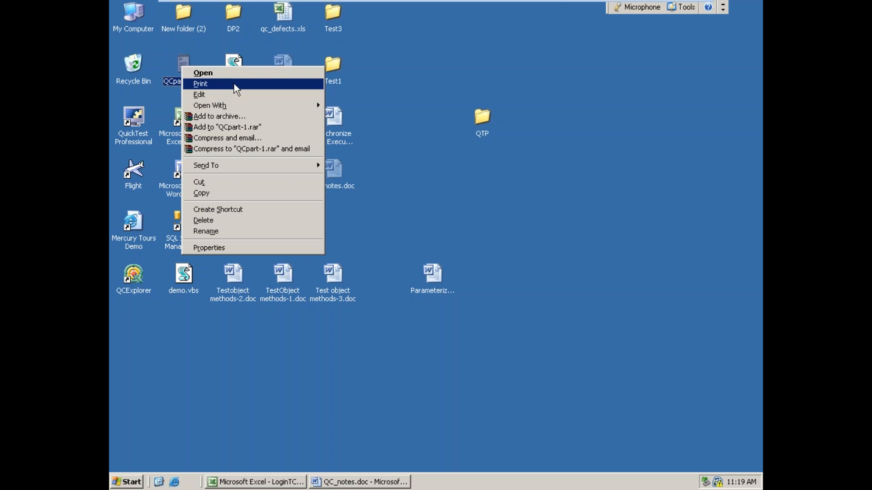
click(525, 209)
click(133, 483)
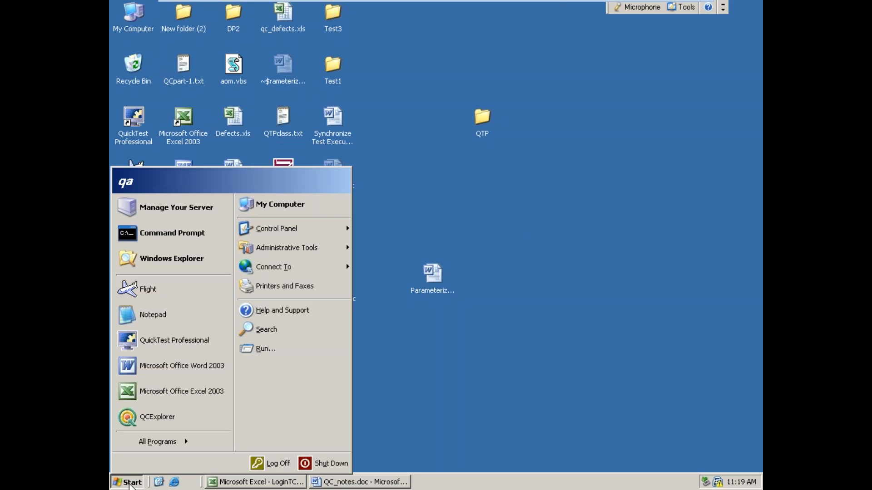
click(155, 314)
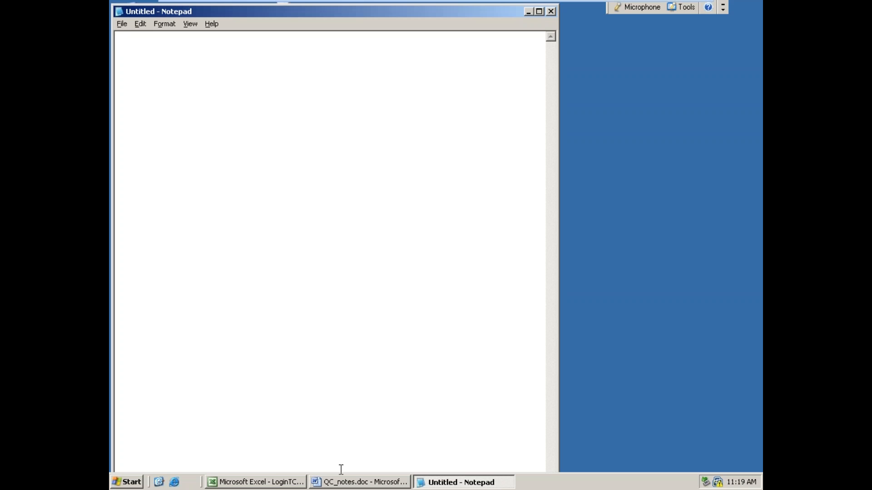
click(528, 12)
Step: Reopen QCpart-1.txt in a maximized window, read down to its "send mail" login details, and minimize it
double_click(183, 67)
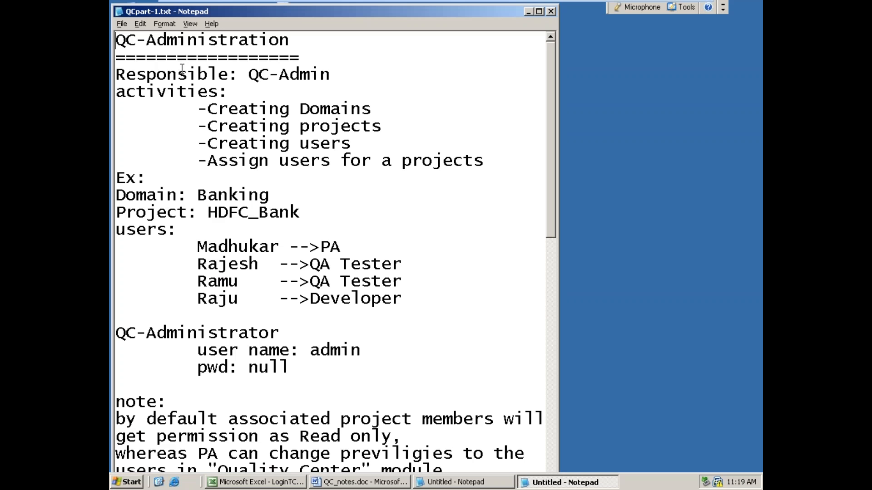
double_click(393, 17)
scroll(467, 195, down, 6)
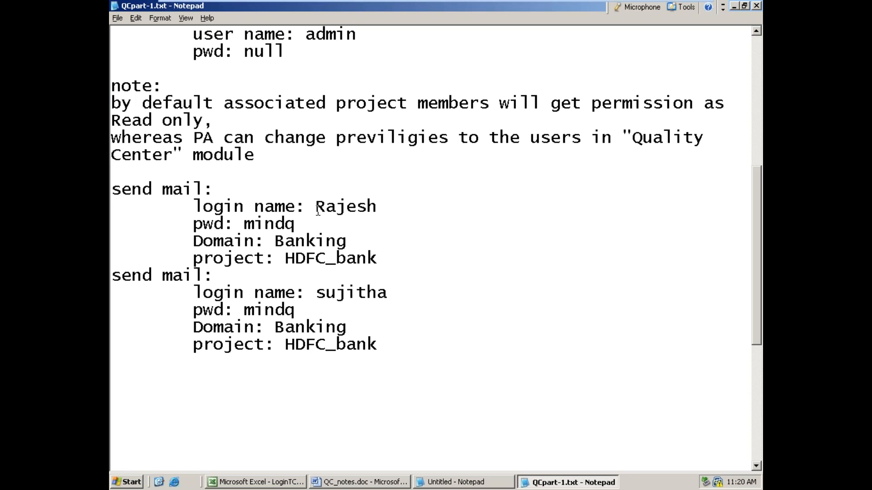
click(734, 6)
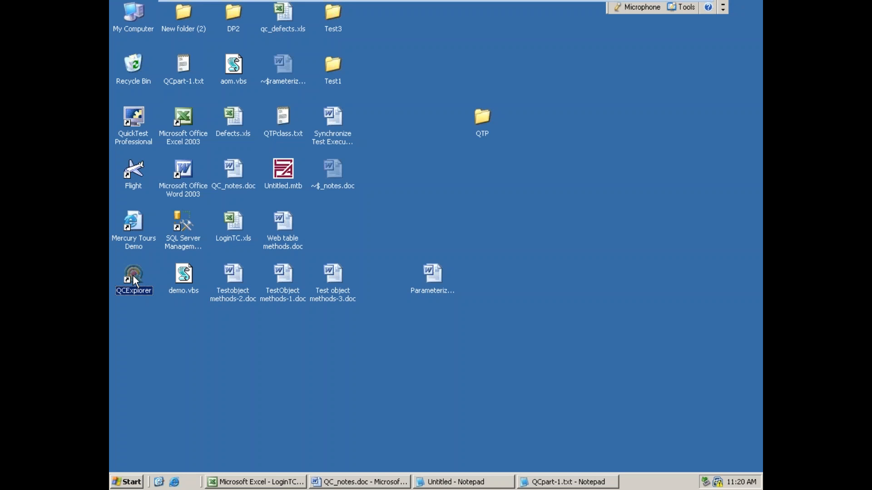
double_click(134, 278)
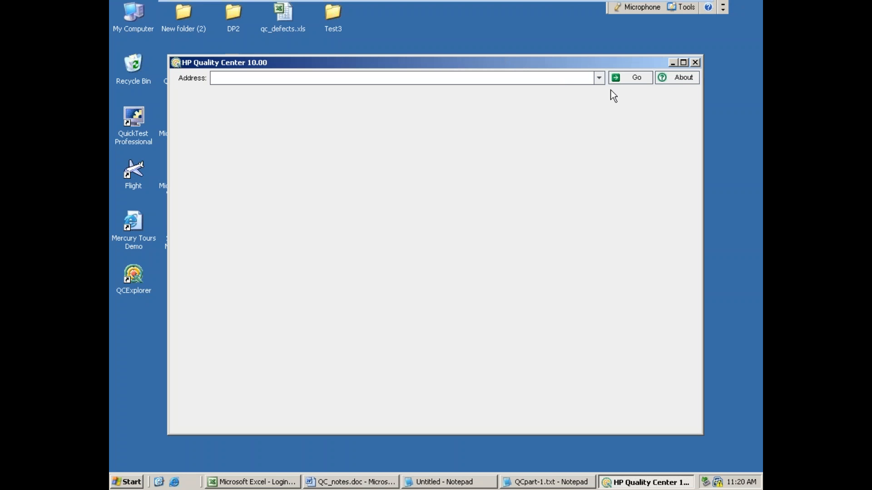
click(599, 79)
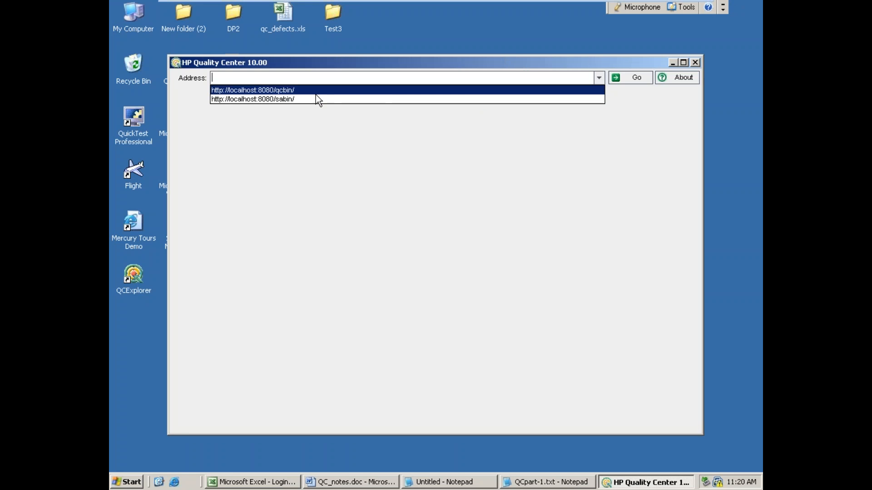
click(287, 91)
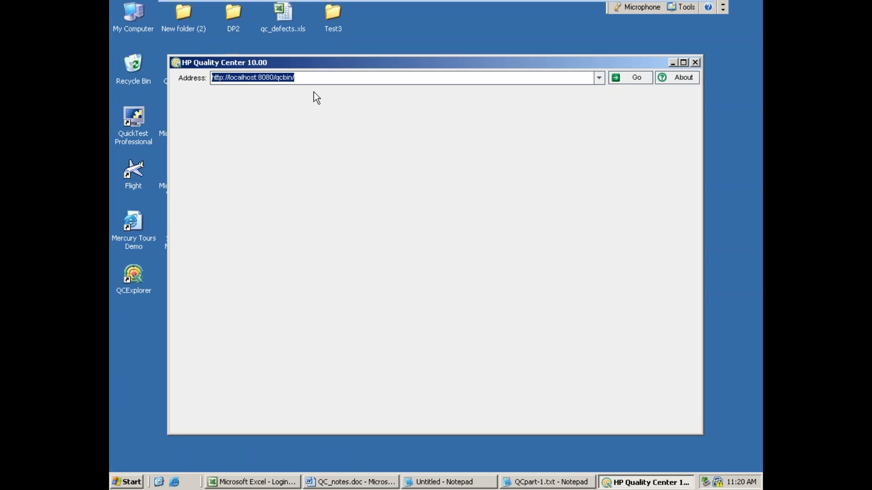
click(623, 81)
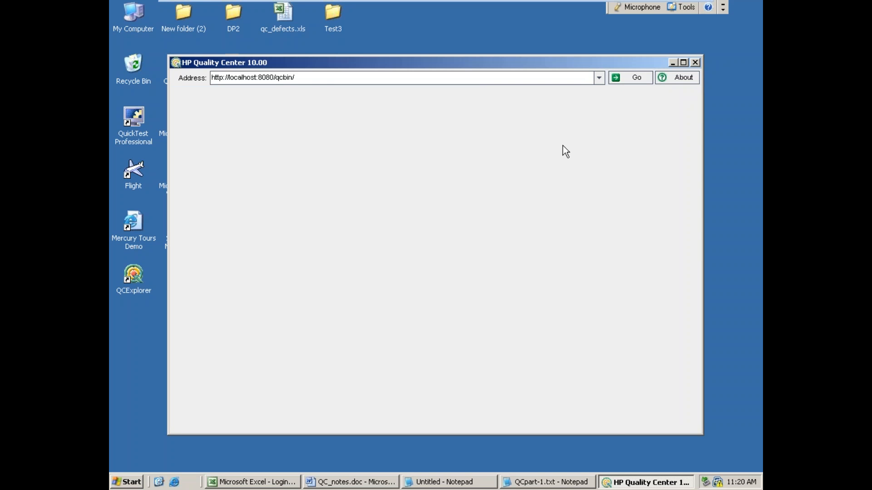
Step: Log in to the BANKING domain's HDFC_Bank project with the tester's login name and password, close the welcome window and maximize Quality Center
drag(519, 263, 450, 253)
text(R)
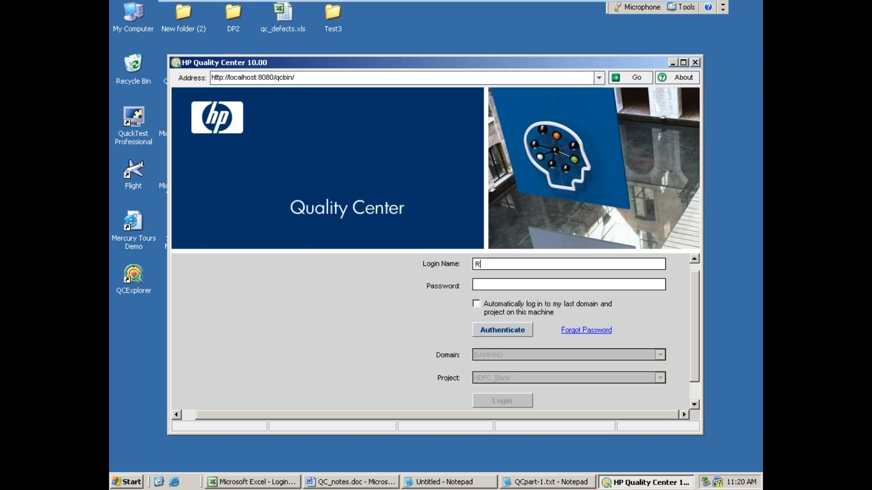
text(ajesh)
text(*****)
click(507, 332)
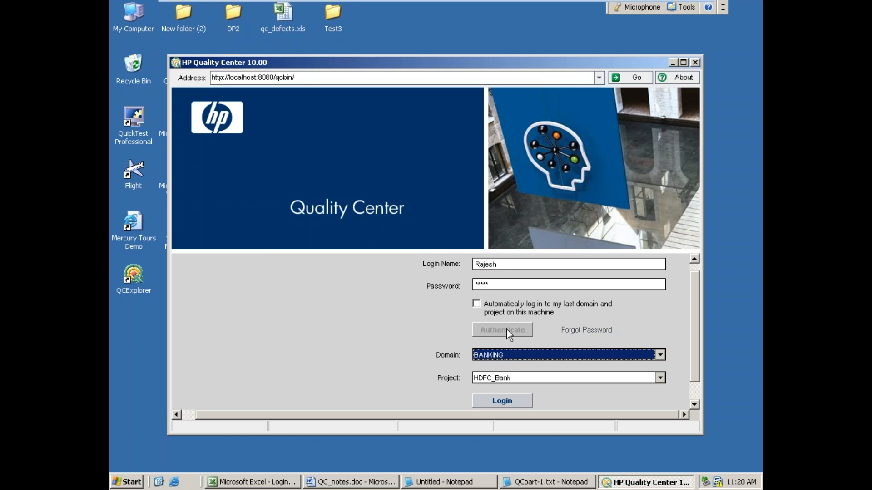
click(515, 394)
click(511, 399)
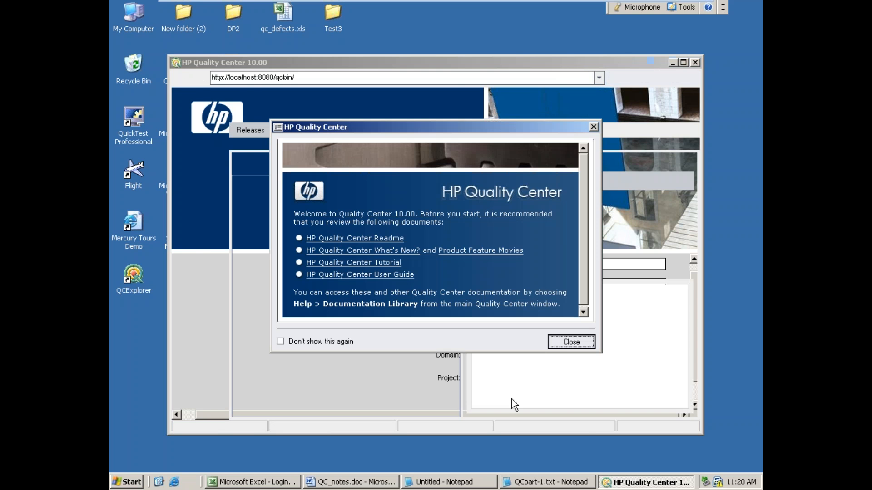
click(569, 345)
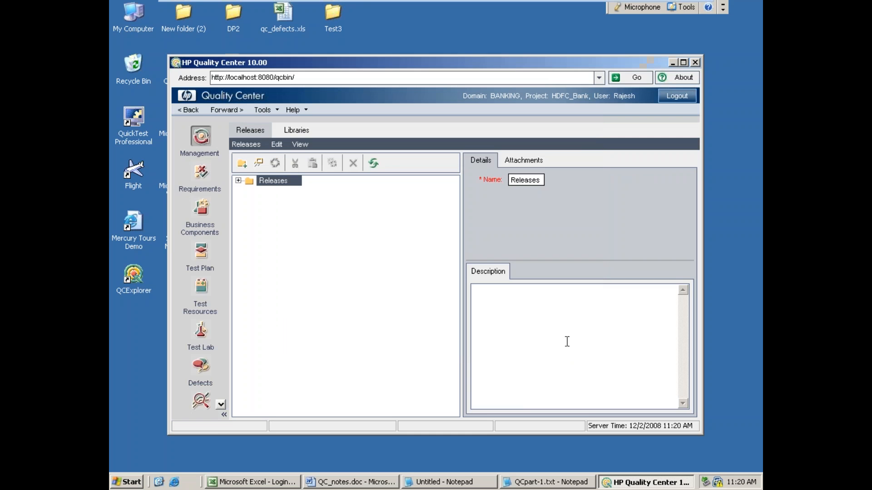
double_click(472, 63)
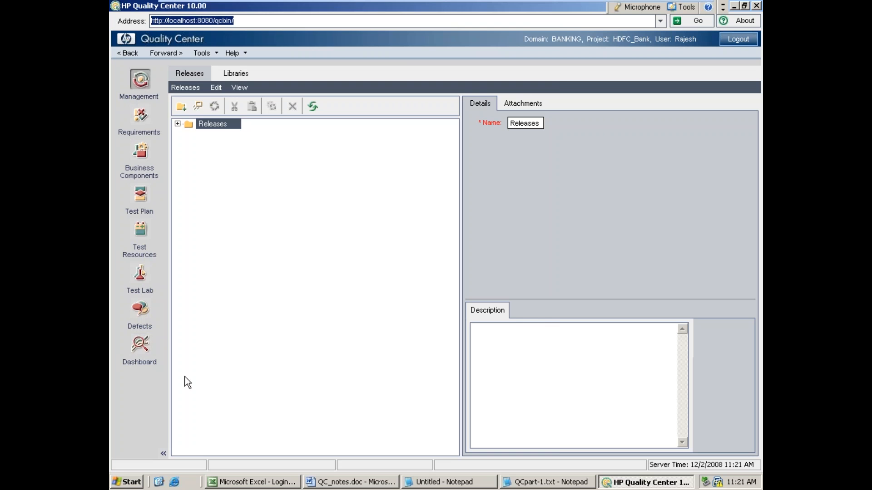
Step: Switch to the blank Notepad document, maximize it and write the heading "Components in QC:" with a dashed line beneath it
click(443, 482)
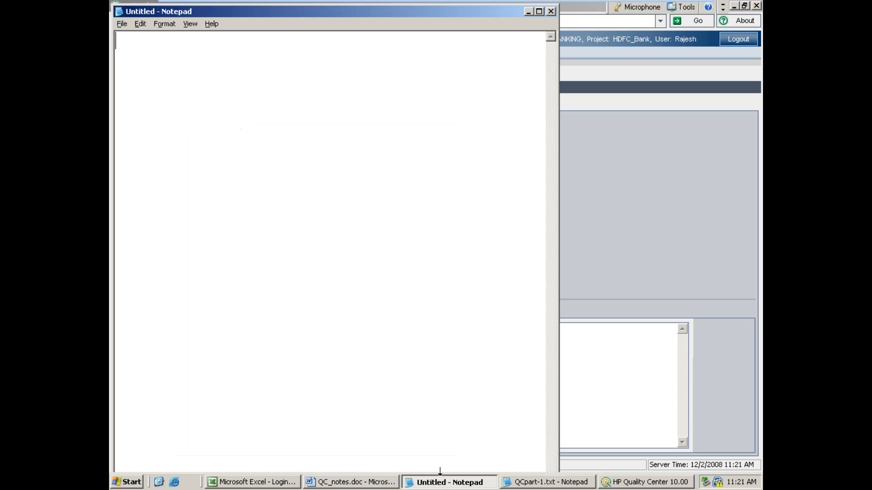
double_click(361, 10)
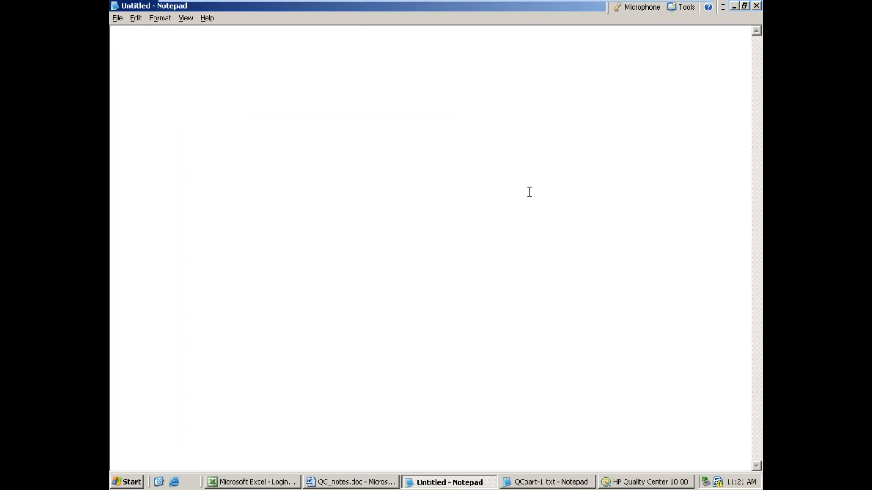
text(Components in QC)
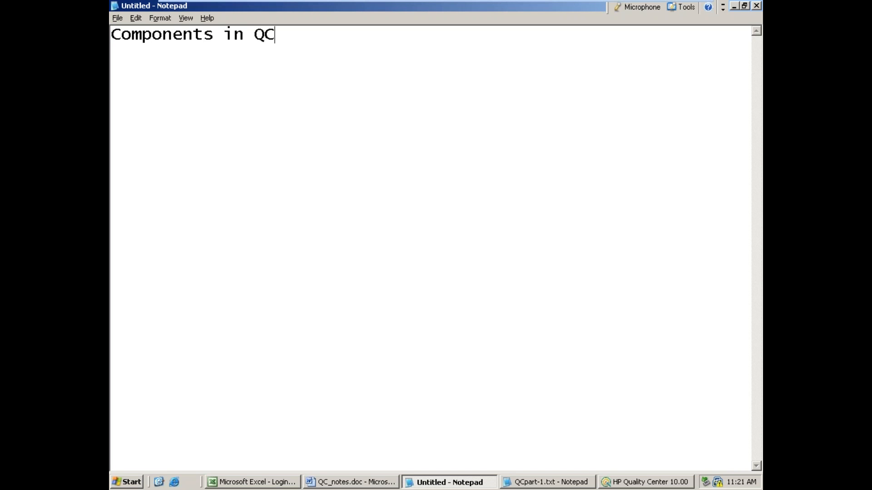
text(:)
key(Return)
text(--------------------)
key(Return)
Step: Add the list entries "1. Requirements:" and "2. Test Plan:" on separate lines below the heading
text(1. Requirements)
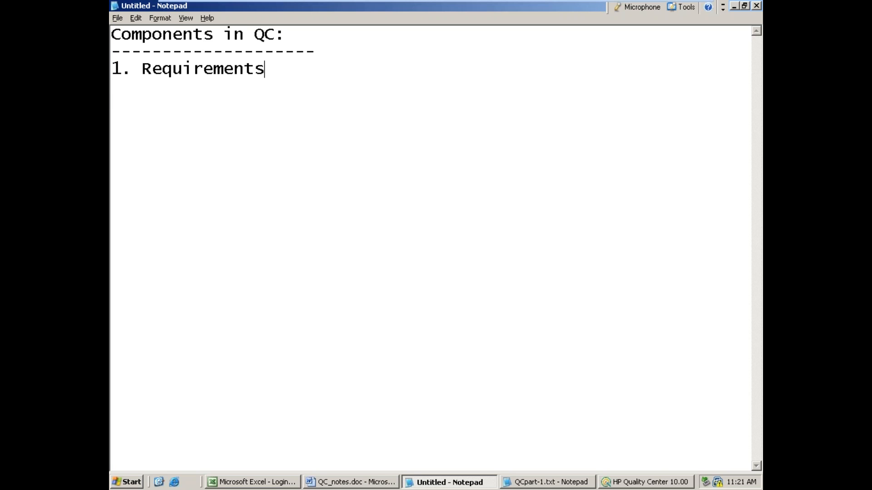
text(:)
key(Return)
text(2. Test Plan:)
key(Return)
Step: Continue the component list with "3. Test Resources:" and "4. Test Lab:"
text(3. )
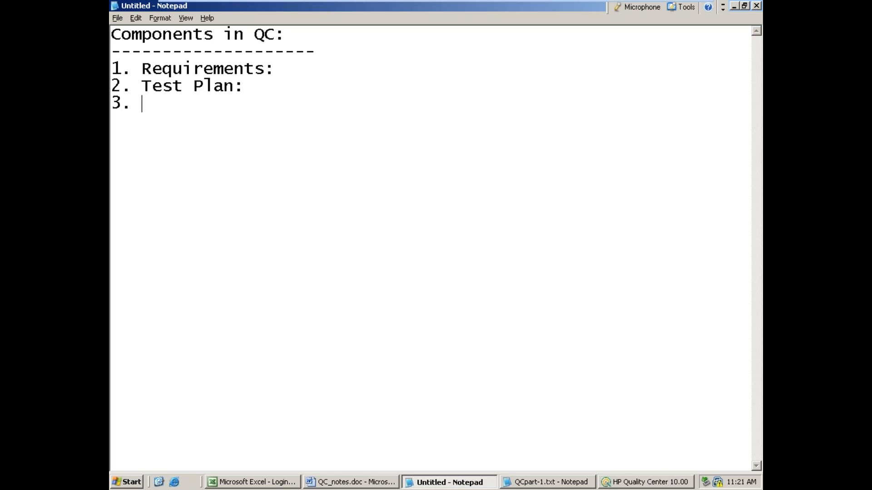
text(Test Resource)
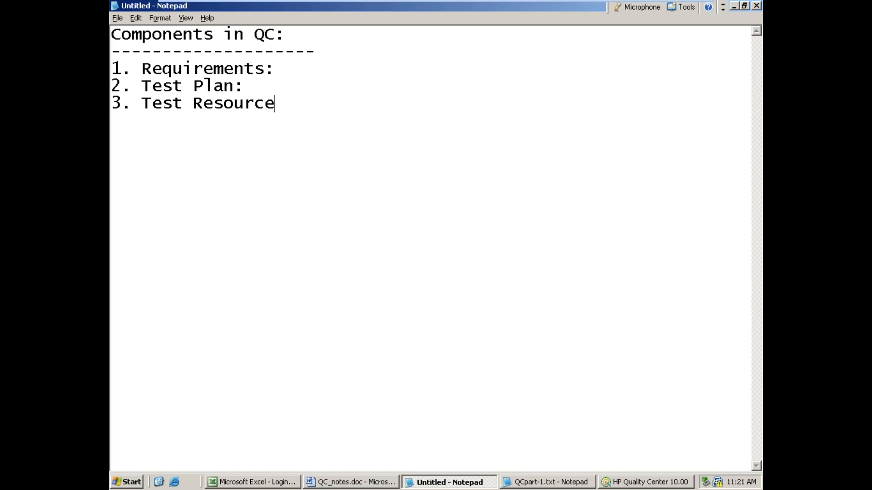
text(s:)
key(Return)
text(4. Test Lab)
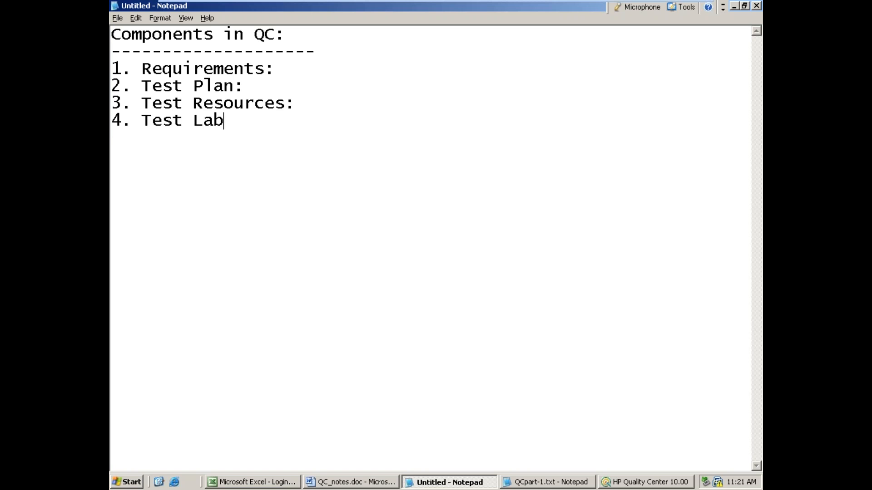
text(:)
key(Return)
Step: Finish the component list with "5. Defects:" and "6. Dash board:"
text(5. Defects:)
key(Return)
text(6. Dash board:)
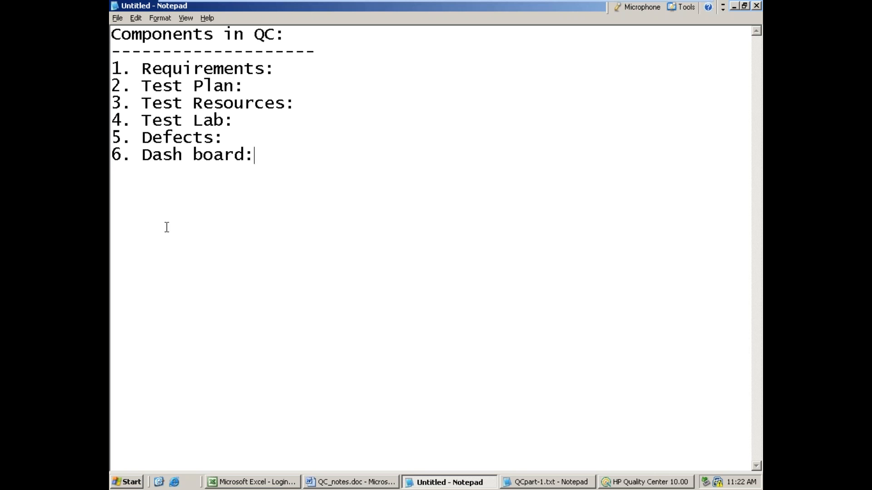
Step: Insert below Requirements the indented text "in this component we maintain requirements of the client which we need to validate", followed by an empty line
click(288, 68)
key(Return)
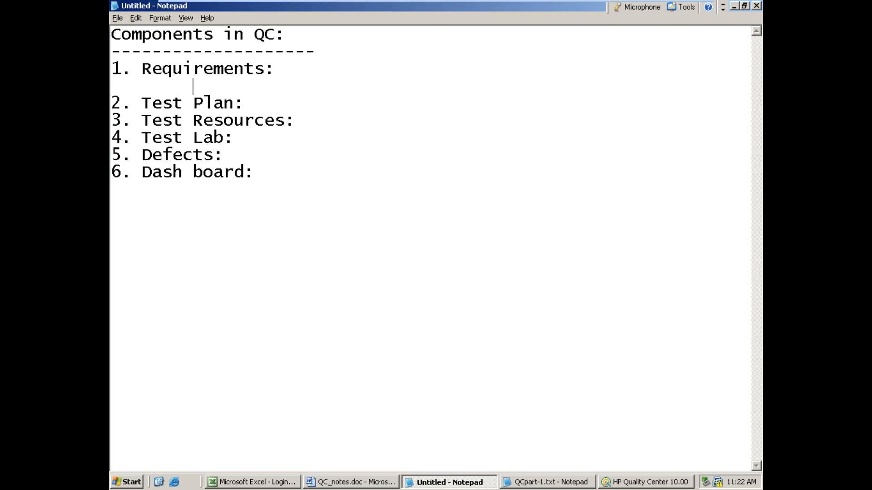
text(in this component we )
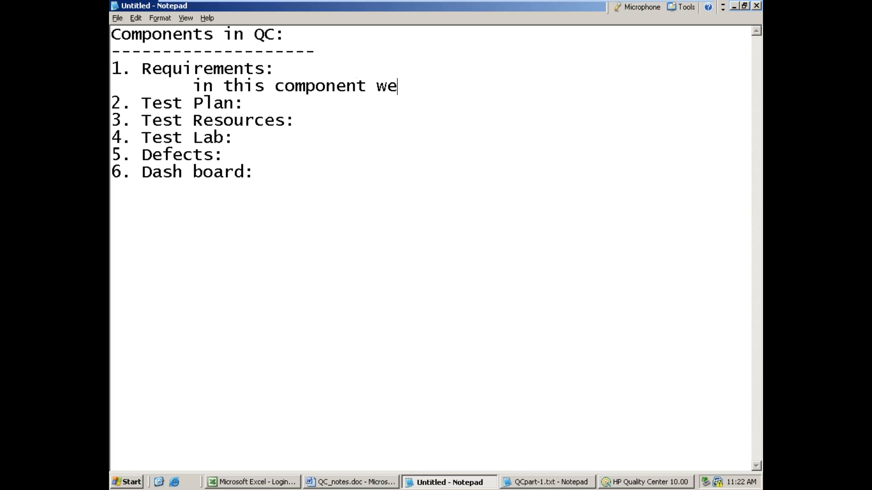
text(maintain )
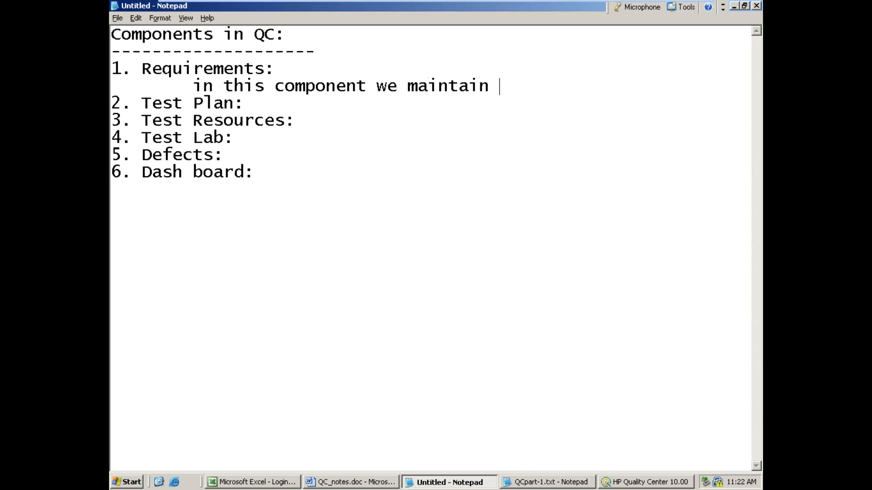
text(requirement)
text(s of the cli)
text(ent)
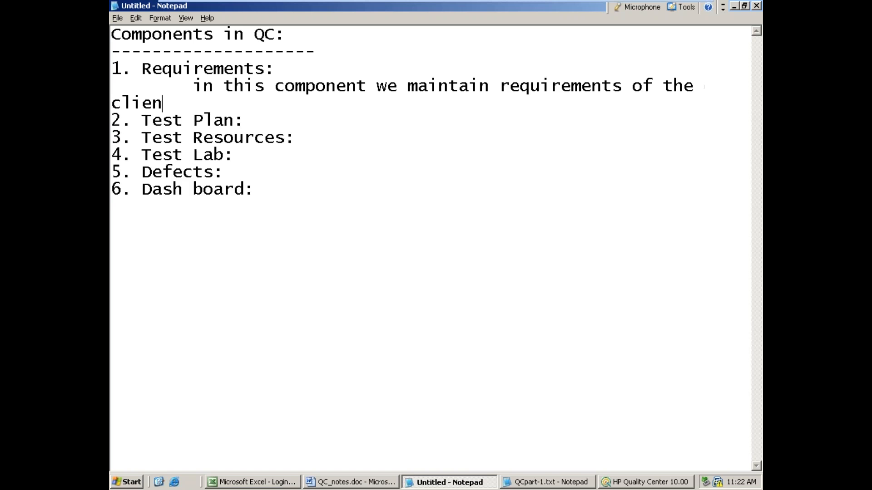
key(Return)
key(BackSpace)
text(which we need to validate)
key(Return)
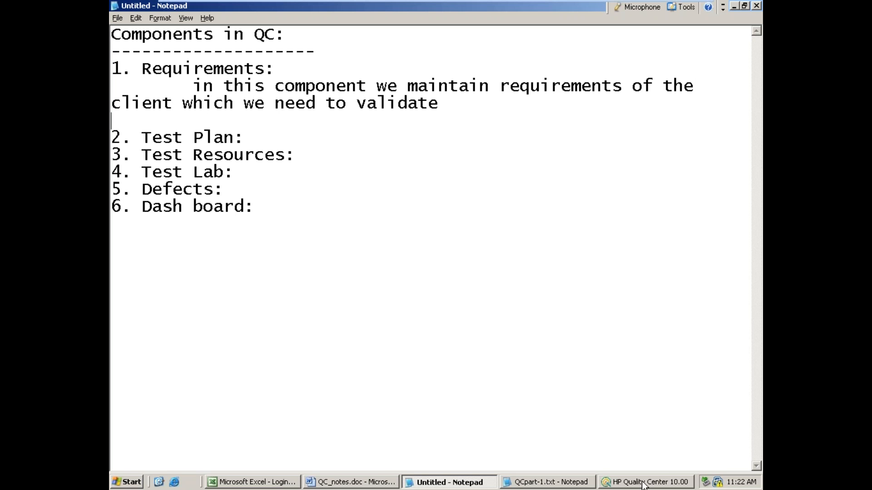
Step: Copy the "FR" application example requirements list from QC_notes.doc in Word into the Notepad notes below the Requirements description
click(385, 483)
scroll(535, 282, down, 12)
scroll(535, 282, down, 15)
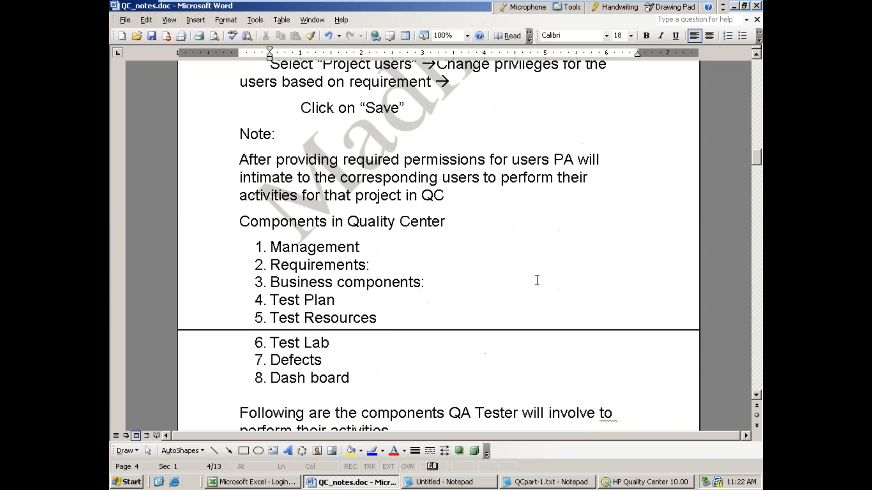
mouse_move(254, 154)
mouse_down()
mouse_move(364, 188)
mouse_move(503, 337)
mouse_up()
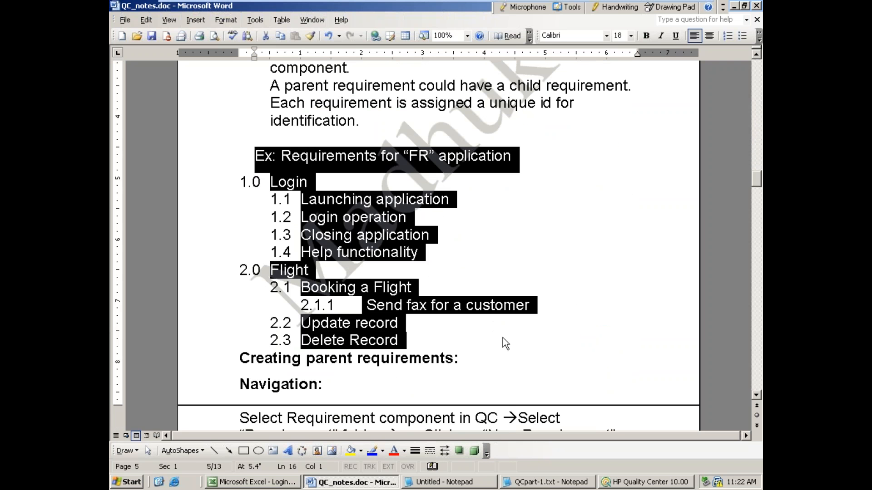
click(735, 5)
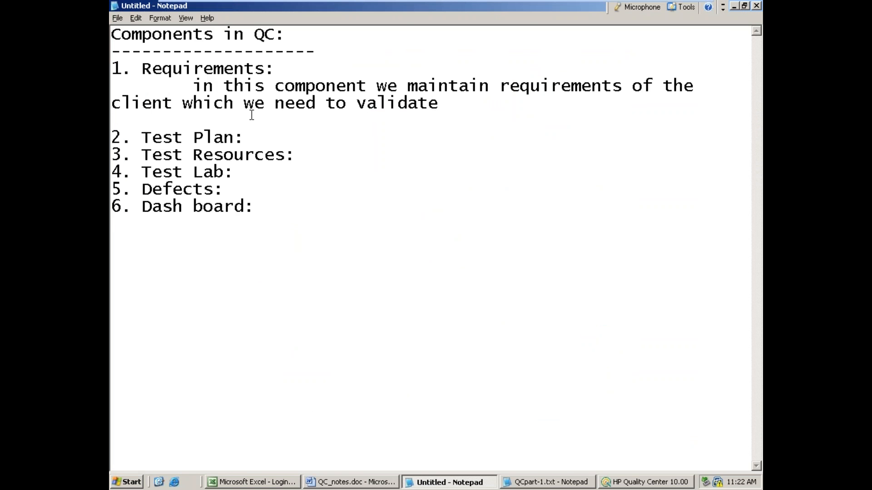
key(Return)
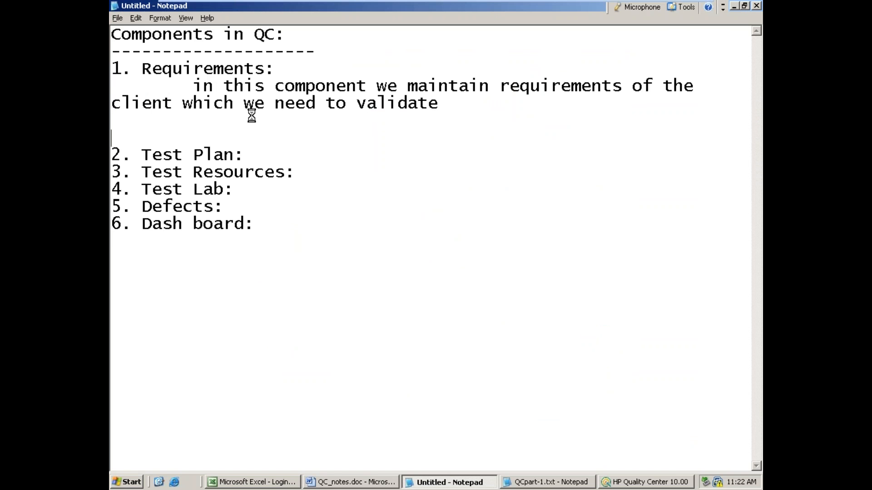
text(Ex: Requirements for "FR" application 1.0	Login 1.1	Launching application 1.2	Login operation 1.3	Closing application 1.4	Help functionality 2.0	Flight 2.1	Booking a Flight 2.1.1	 Send fax for a customer 2.2	Update record 2.3	Delete Record)
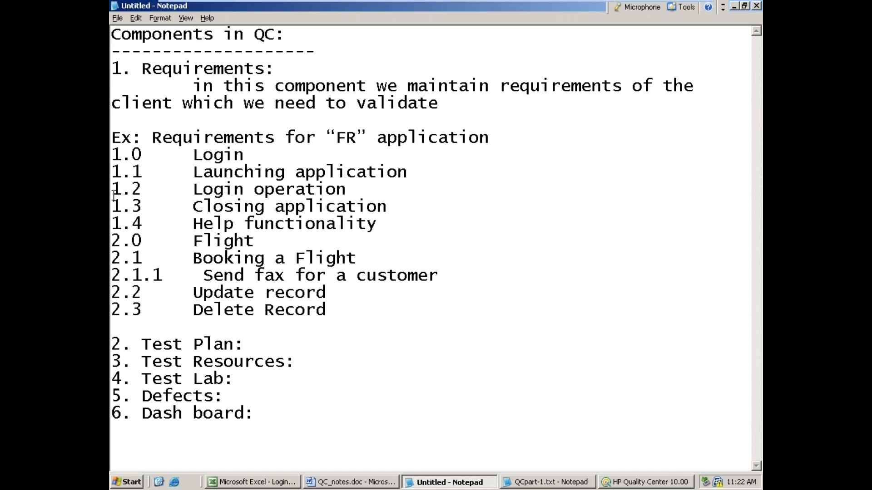
Step: Indent entries 1.1 to 1.4 by one level under 1.0 Login
click(113, 172)
key(Tab)
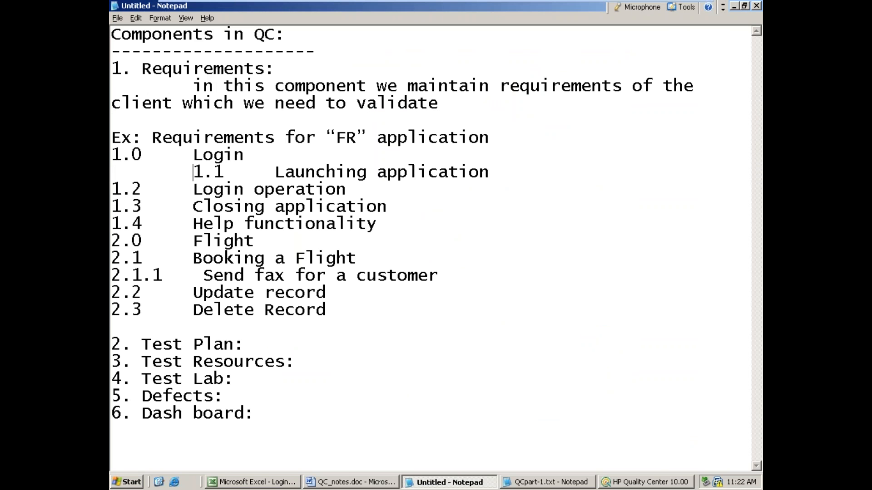
click(112, 189)
key(Tab)
click(112, 206)
key(Tab)
click(112, 223)
key(Tab)
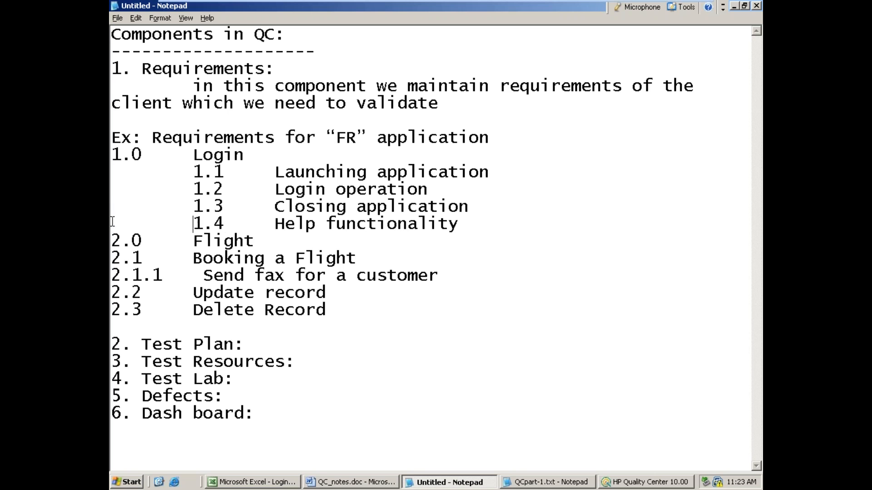
Step: Indent entries 2.1, 2.2 and 2.3 by one level under 2.0 Flight, and entry 2.1.1 by two levels
click(115, 258)
key(Tab)
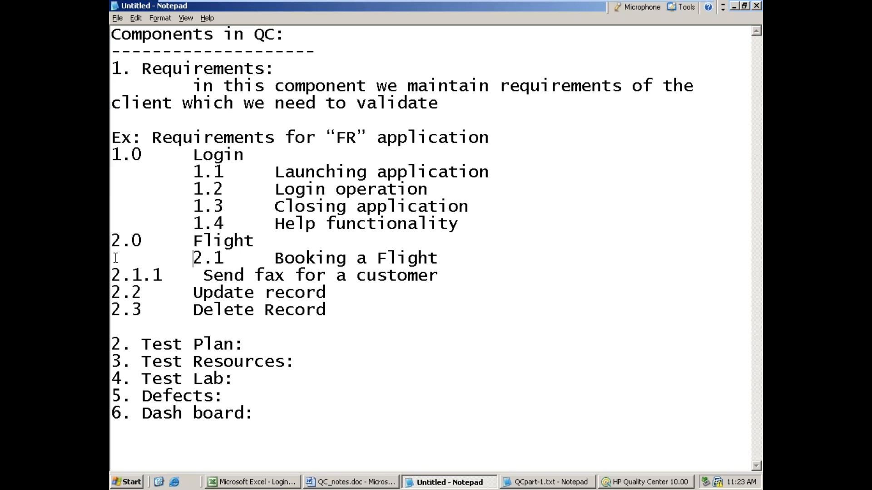
click(113, 275)
key(Tab)
key(Tab)
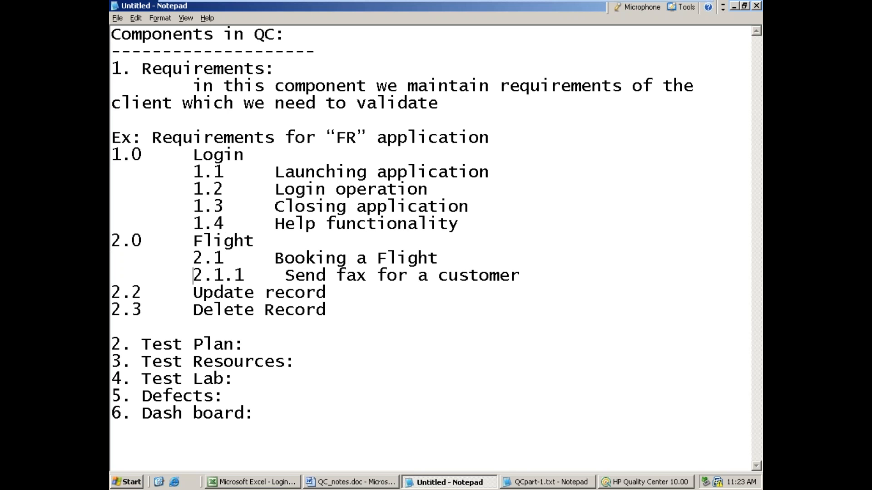
click(115, 292)
key(Tab)
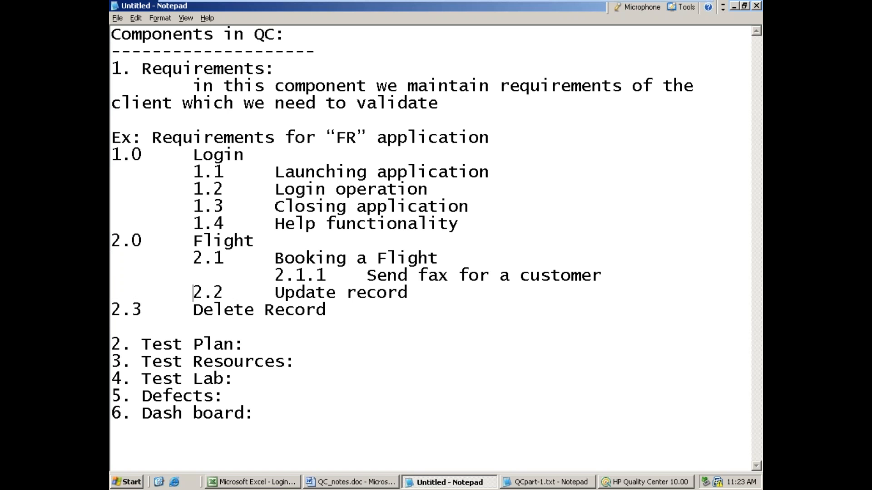
click(116, 311)
key(Tab)
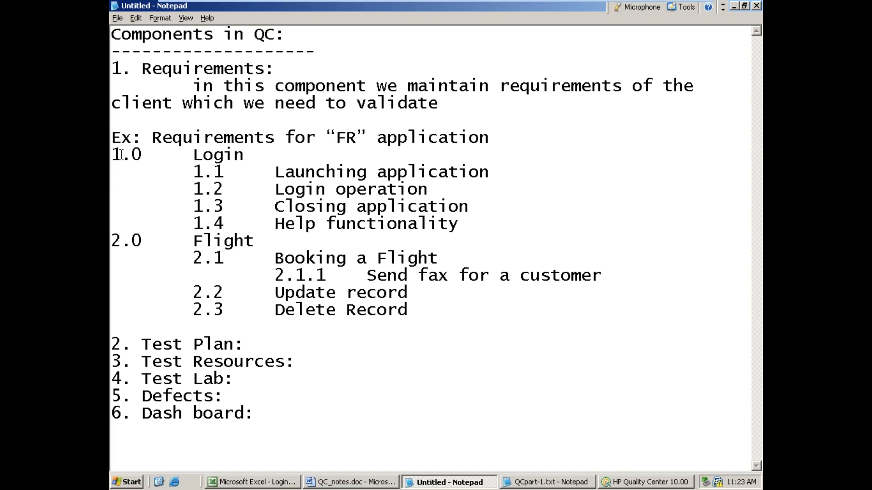
Step: Highlight the parent requirements Login and Flight and the Requirements heading in the notes to review them
drag(112, 155, 150, 166)
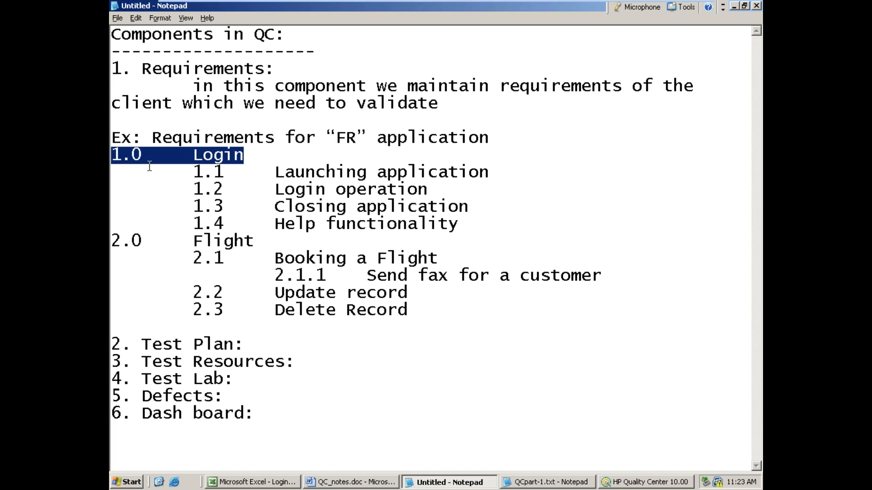
drag(112, 240, 254, 240)
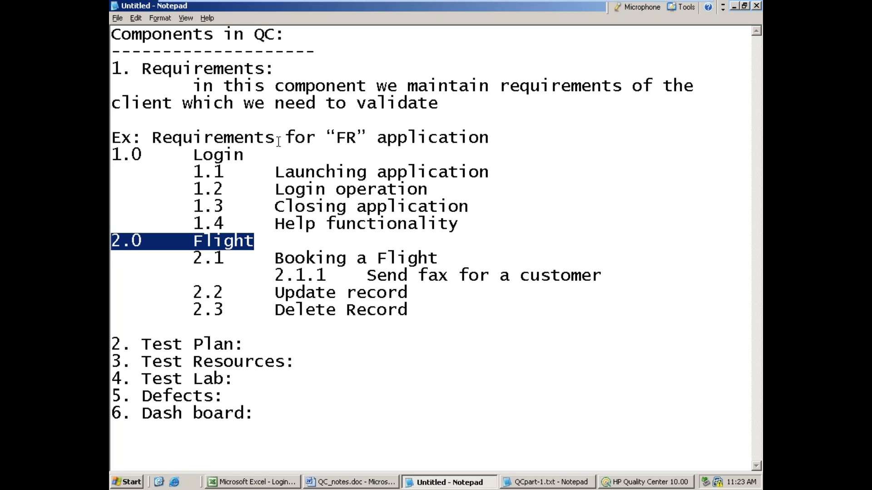
drag(151, 69, 240, 69)
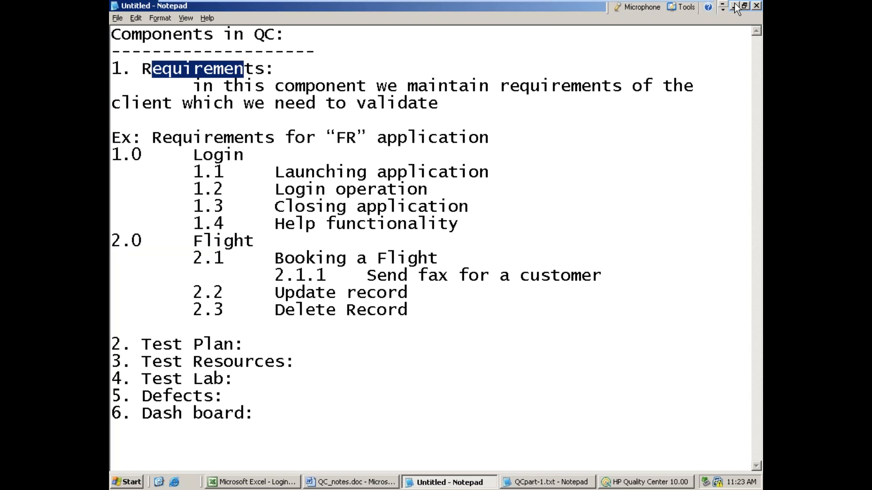
drag(191, 155, 249, 150)
drag(185, 250, 241, 233)
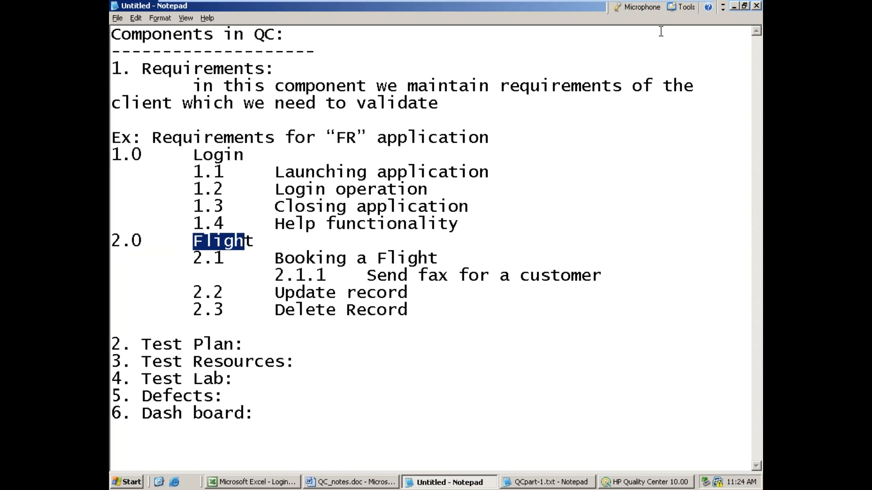
Step: Switch to HP Quality Center, open the Requirements component and select the root Requirements folder
click(735, 6)
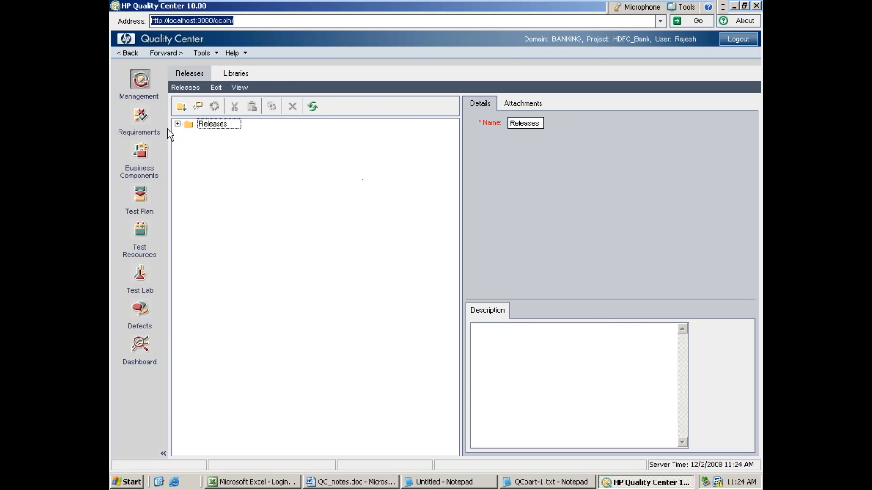
click(133, 119)
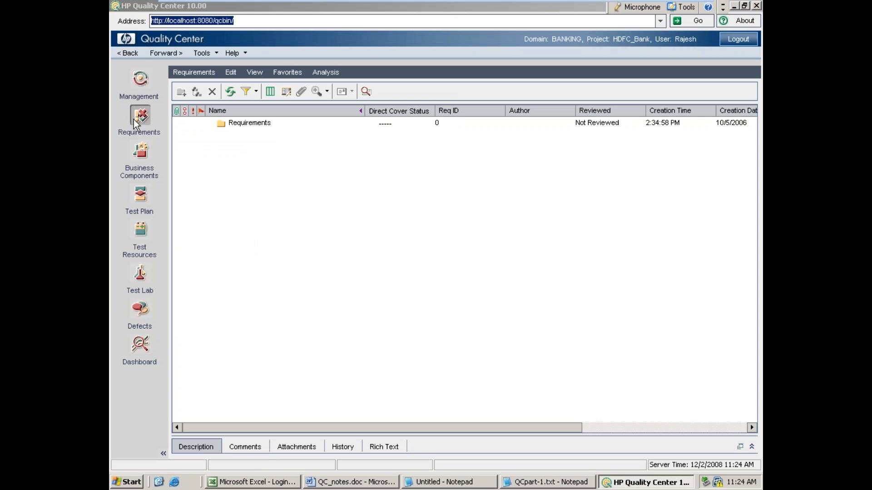
click(248, 124)
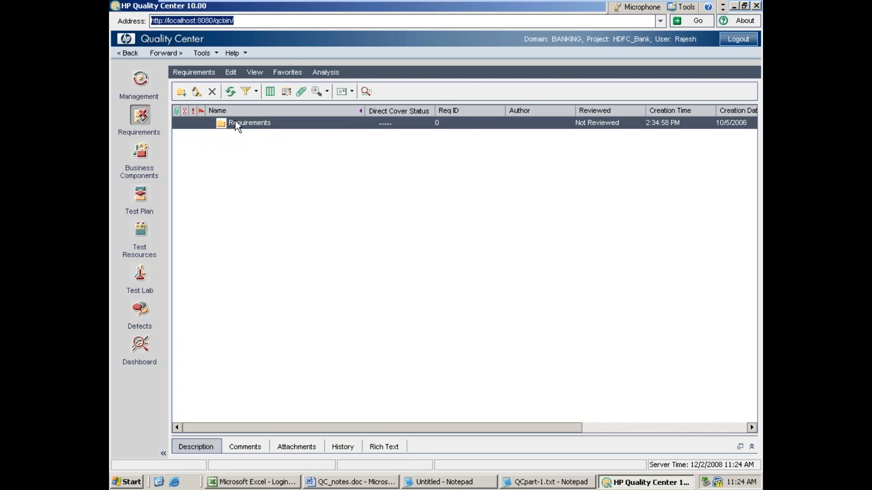
Step: Create and submit a new requirement of type Functional named "Login" under the Requirements folder
right_click(236, 122)
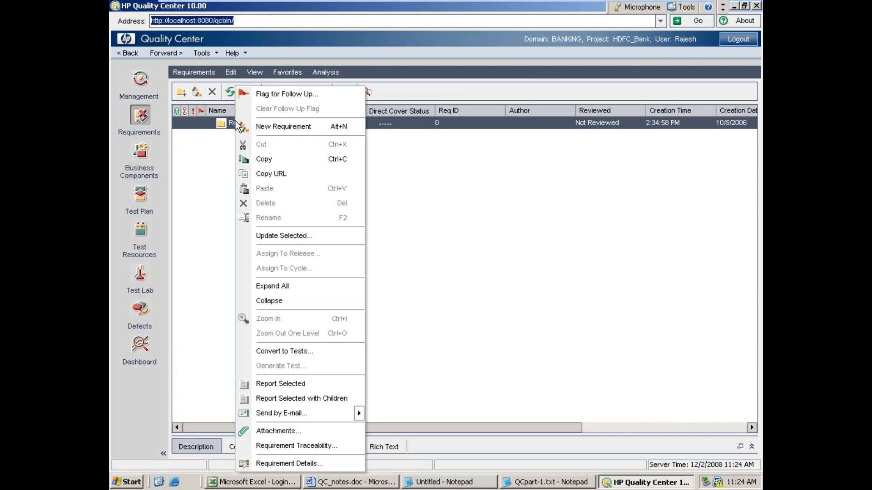
click(273, 128)
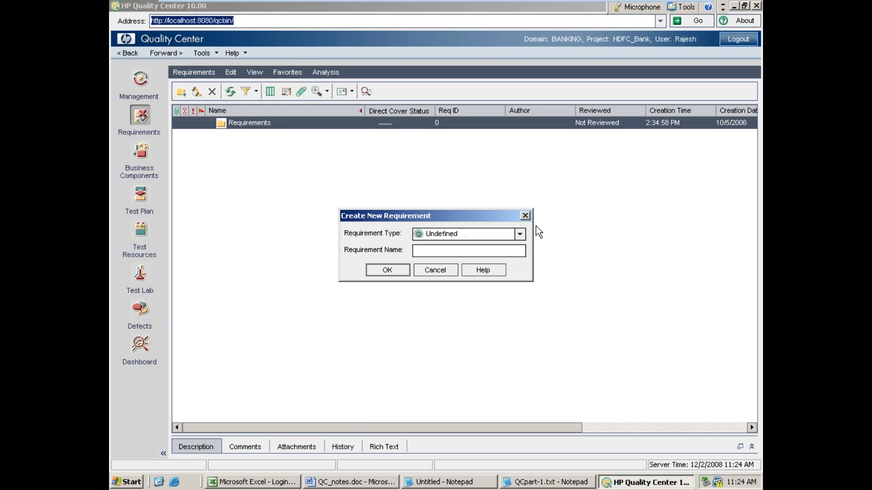
click(520, 234)
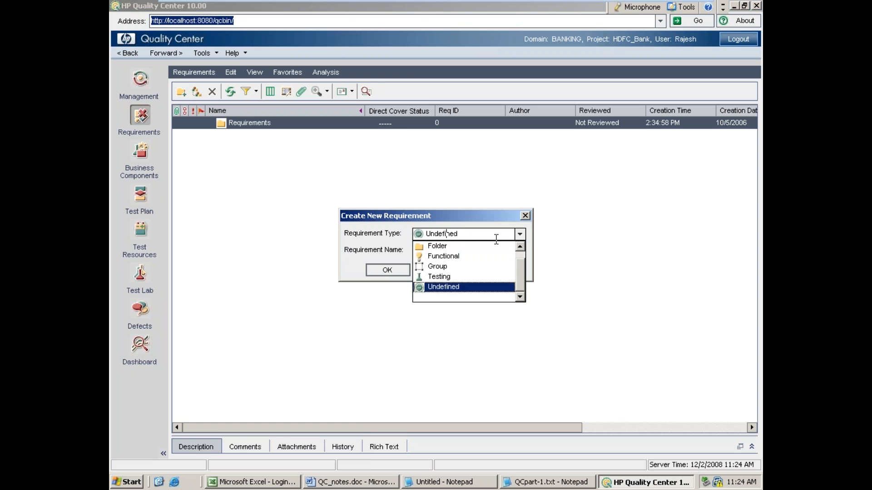
click(476, 256)
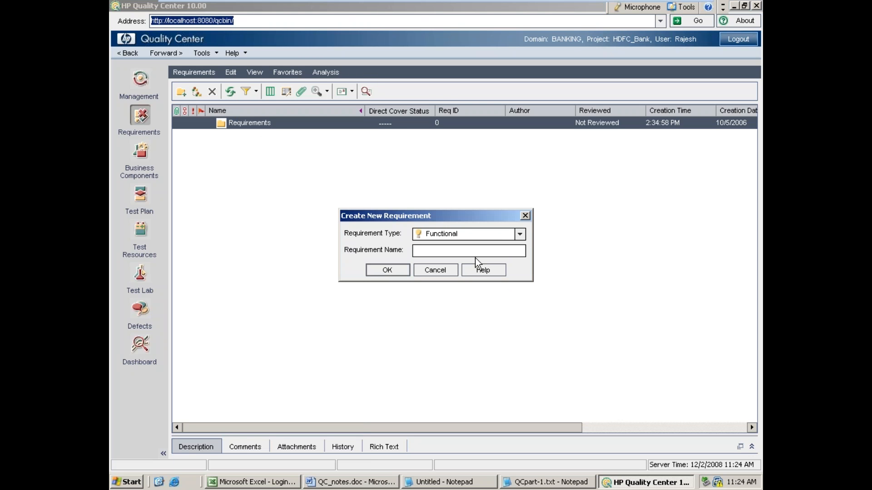
click(440, 250)
text(Login)
click(395, 271)
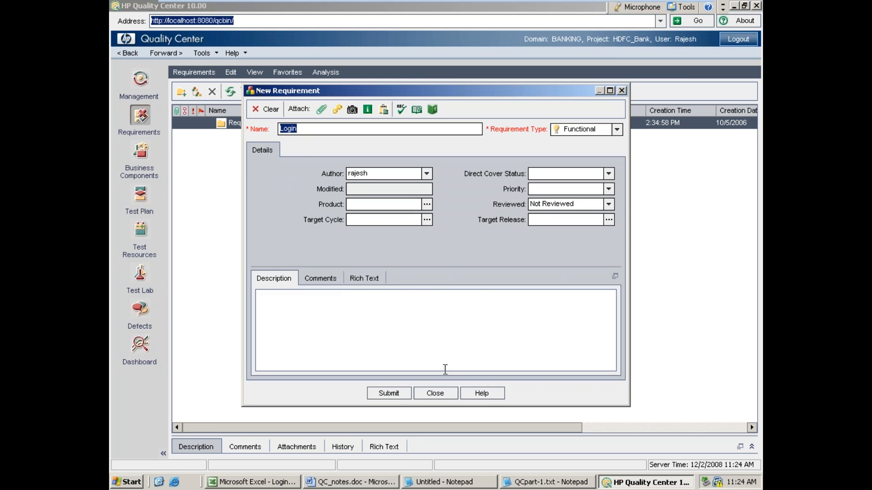
click(392, 392)
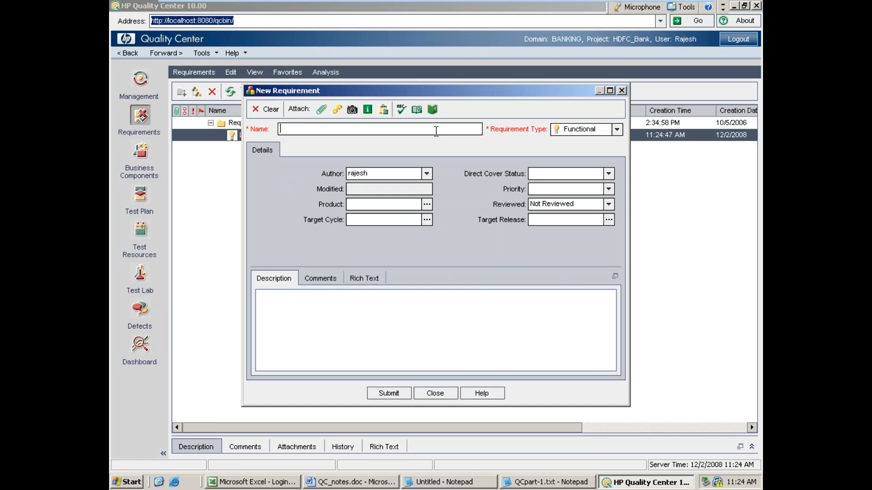
Step: Submit a second Functional parent requirement named "Flight" and close the new requirement form
drag(449, 90, 413, 182)
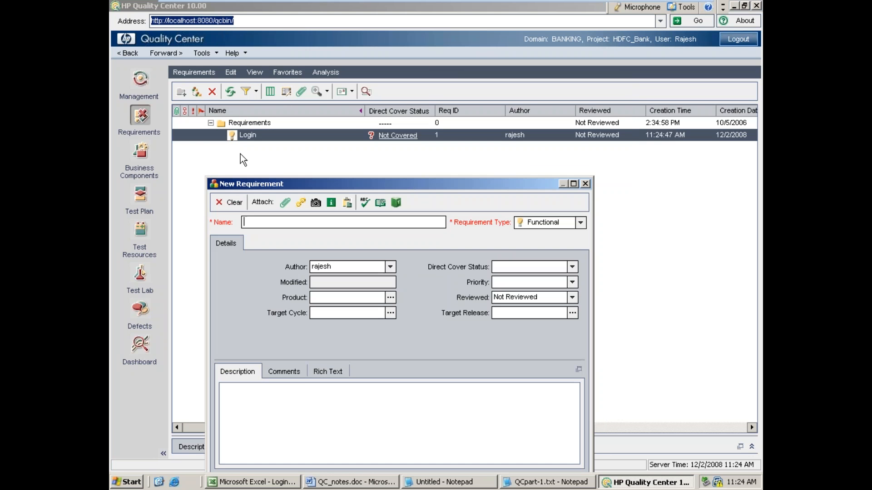
drag(330, 187, 361, 111)
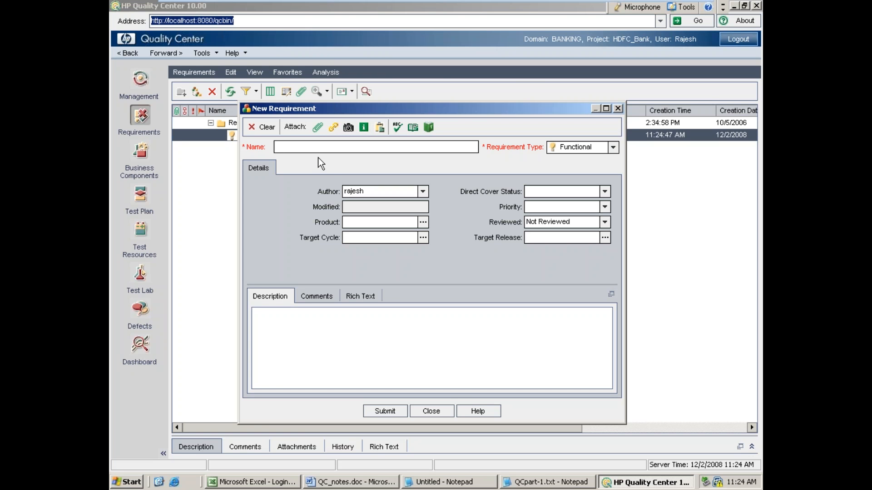
text(Flight)
click(383, 411)
click(441, 414)
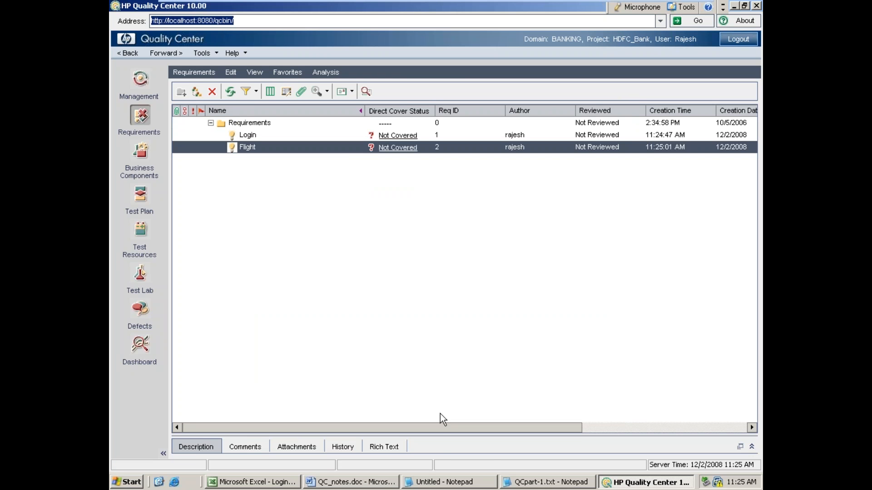
Step: Check the child requirements of Login in the Notepad notes and the Word document, and return to HP Quality Center
click(427, 484)
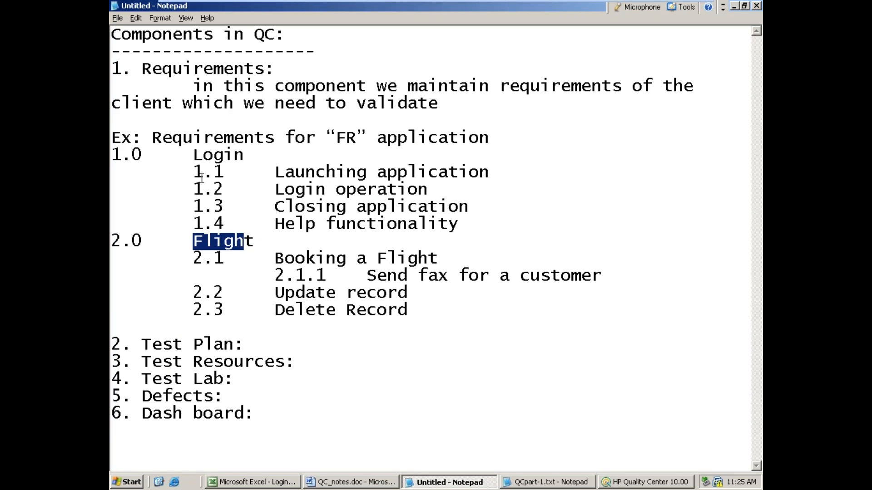
drag(285, 172, 460, 170)
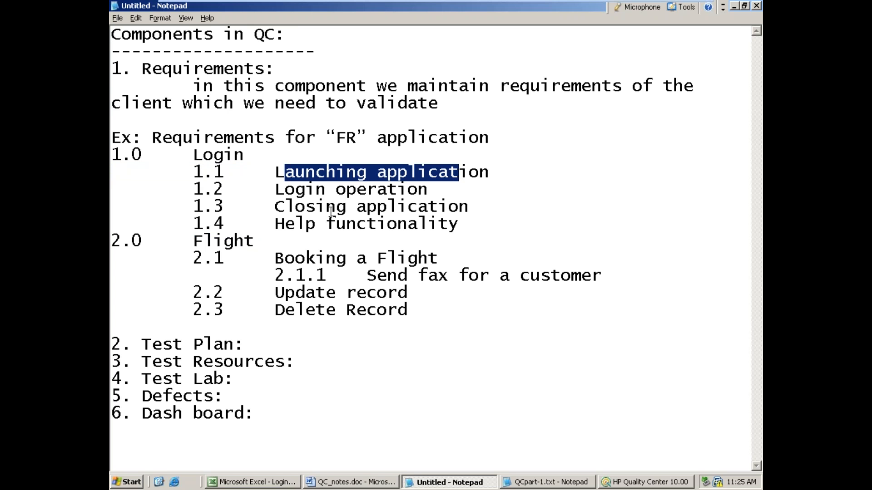
click(735, 7)
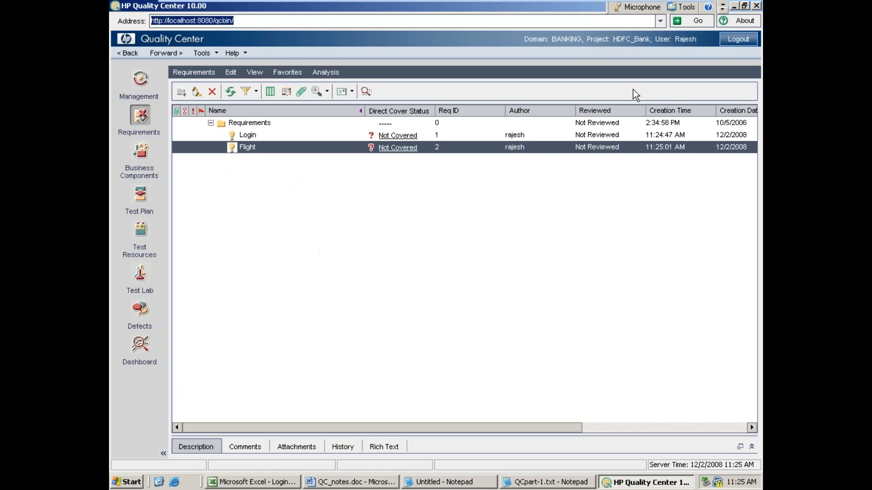
click(334, 484)
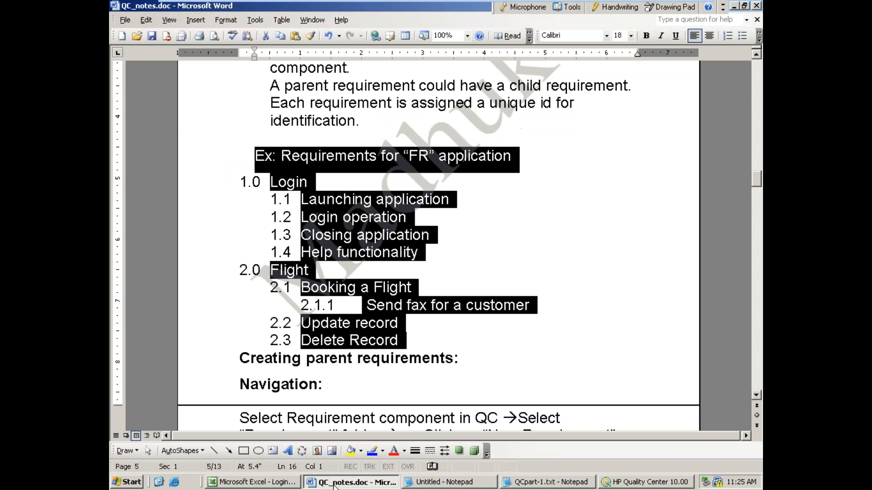
click(335, 484)
Step: Create a Functional child requirement named "Launching application" under the Login requirement
click(244, 136)
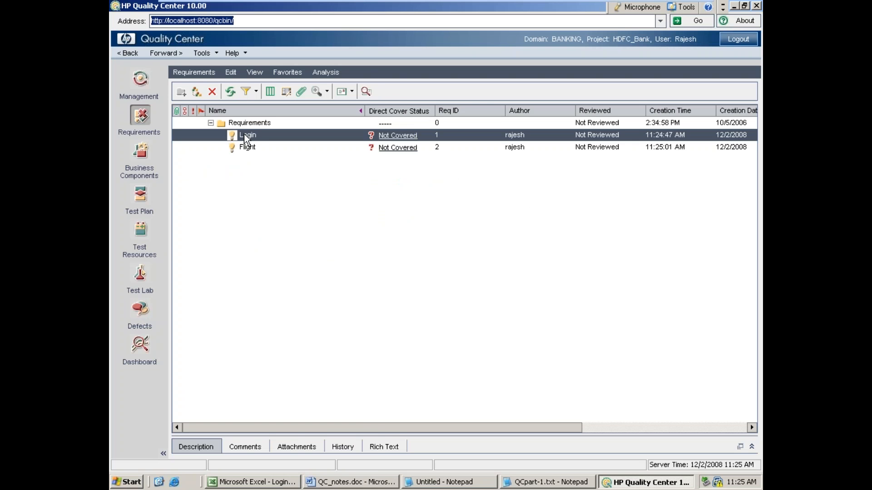
right_click(246, 138)
click(277, 126)
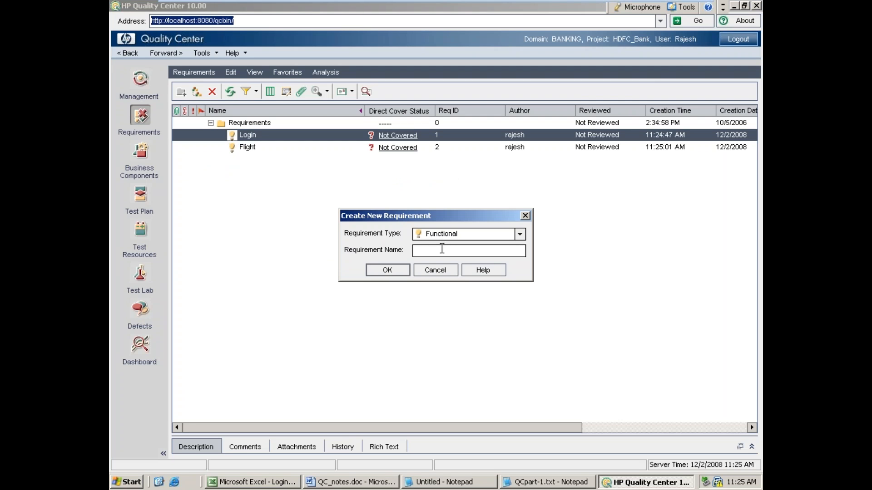
text(Launching application)
key(Return)
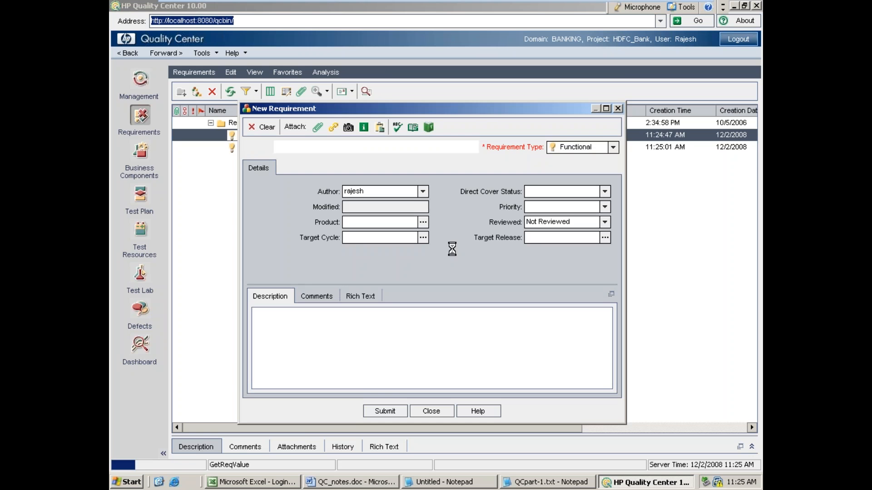
Step: Submit two more Functional child requirements under Login, named "Login operation" and "Closing application"
text(Logon)
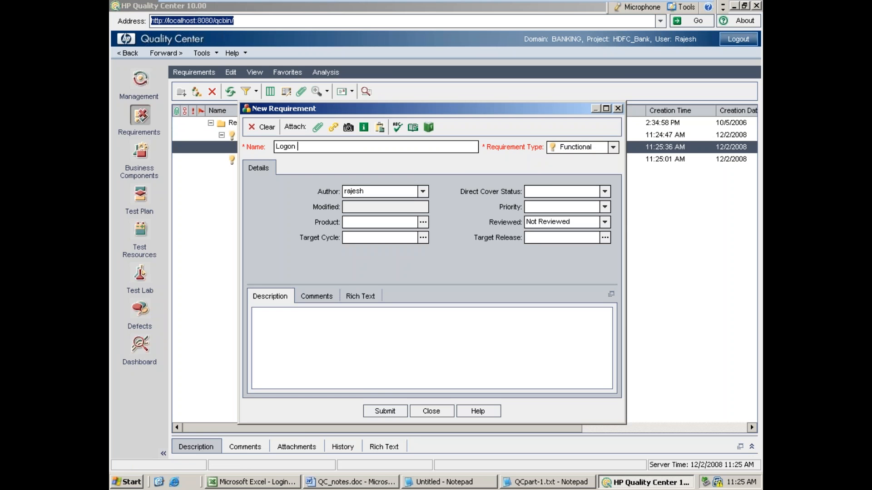
key(BackSpace)
key(BackSpace)
text(in operation)
key(Return)
text(Closing application)
key(Return)
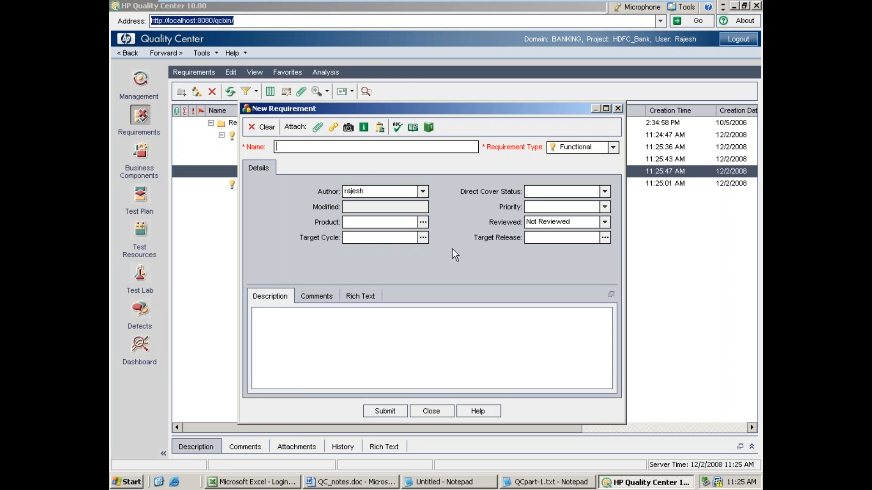
Step: Submit a fourth child requirement of Login named "user manual" and close the new requirement form
text(He)
key(BackSpace)
text(user manual)
click(396, 412)
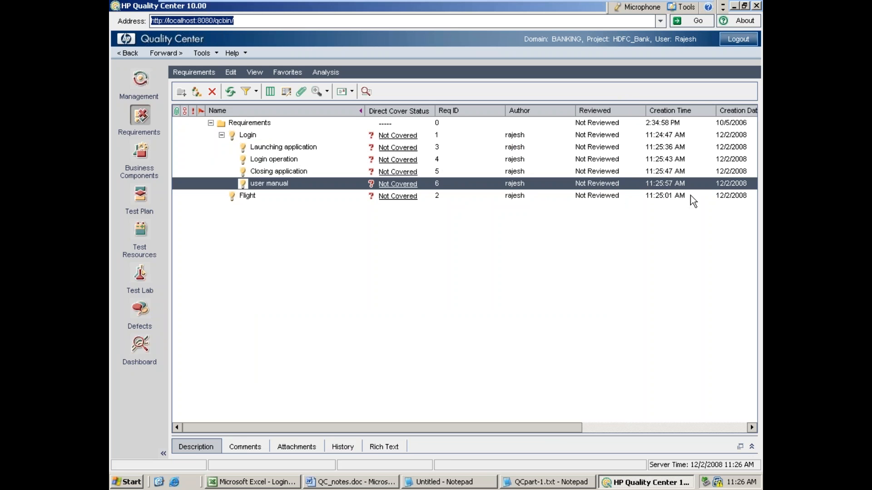
Step: Check the child requirements of Flight in the Notepad notes and return to HP Quality Center
drag(556, 428, 470, 424)
click(248, 196)
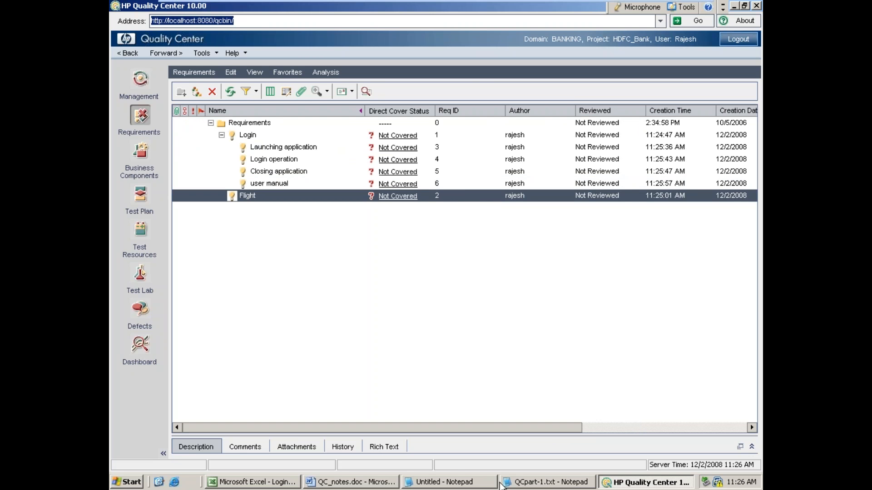
click(424, 483)
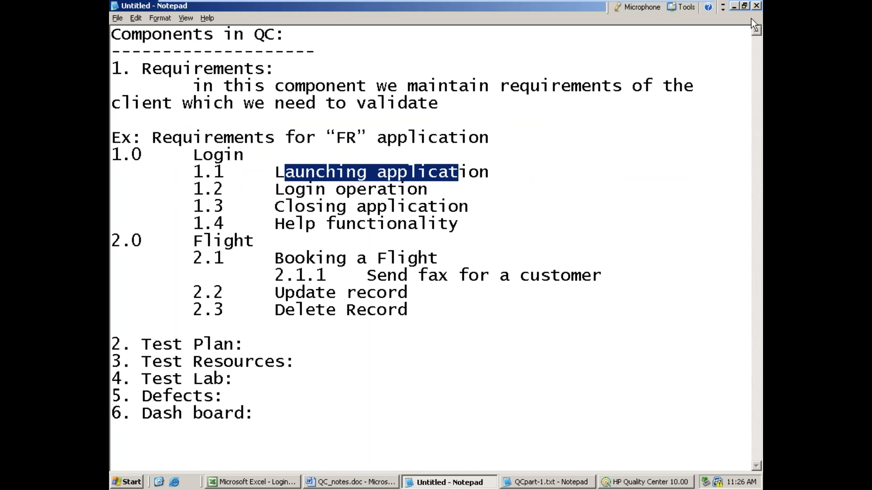
click(736, 6)
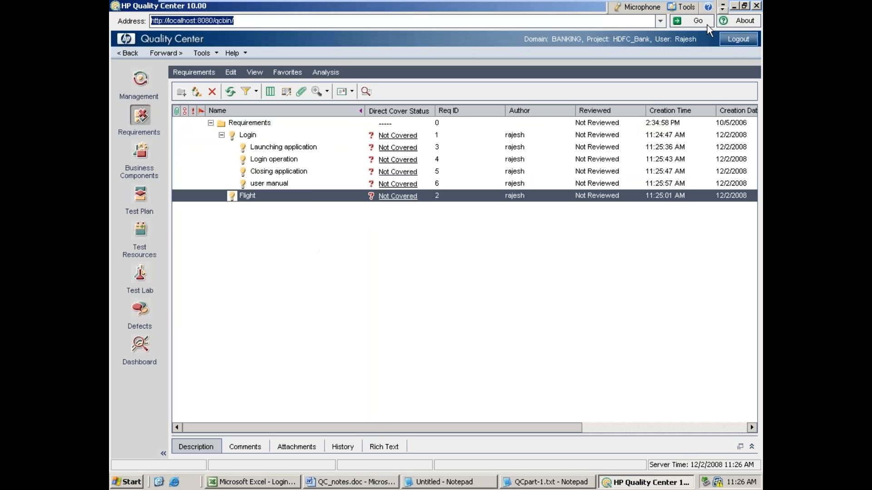
Step: Create and submit a Functional child requirement named "Booking a flight ticket" under the Flight requirement
right_click(241, 197)
click(279, 128)
text(Booking a flight ticket)
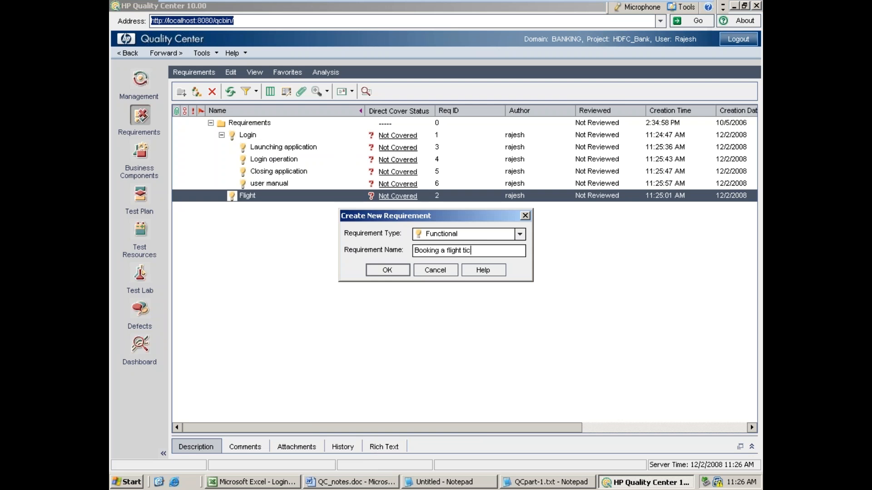
key(Return)
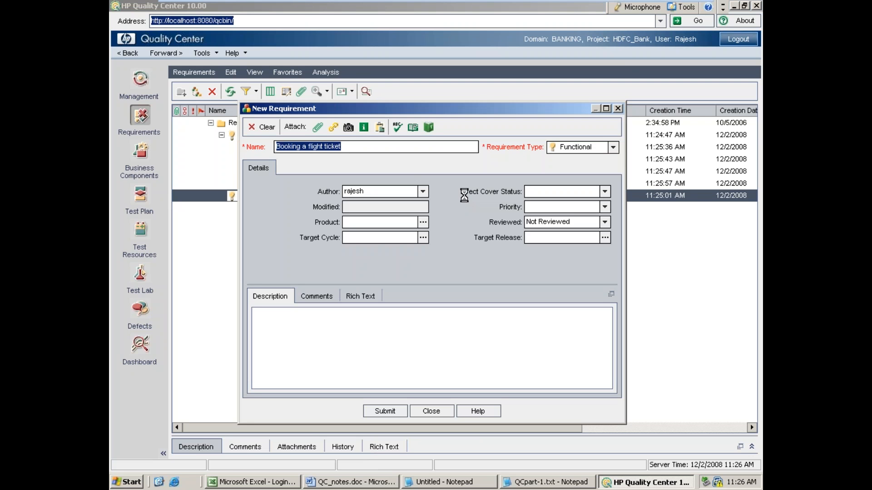
key(Return)
Step: Submit the Flight child requirements "update record" and "delete record", and close the new requirement form
text(update record)
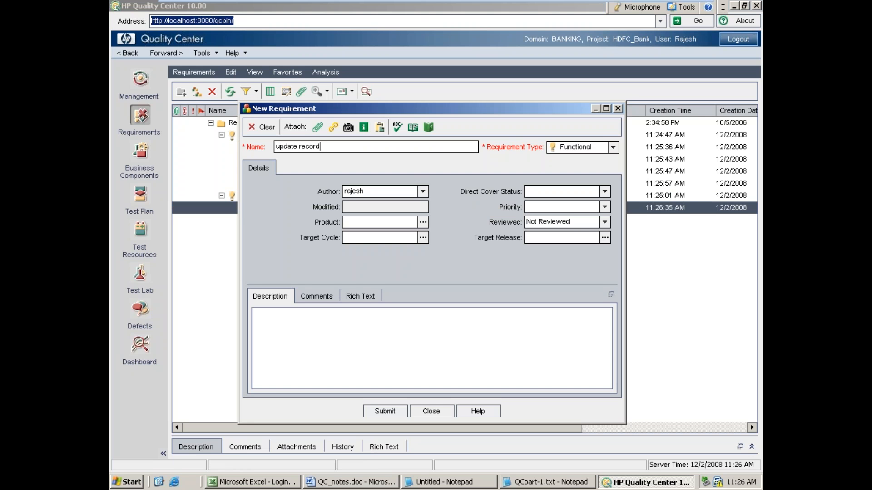
key(Return)
text(del)
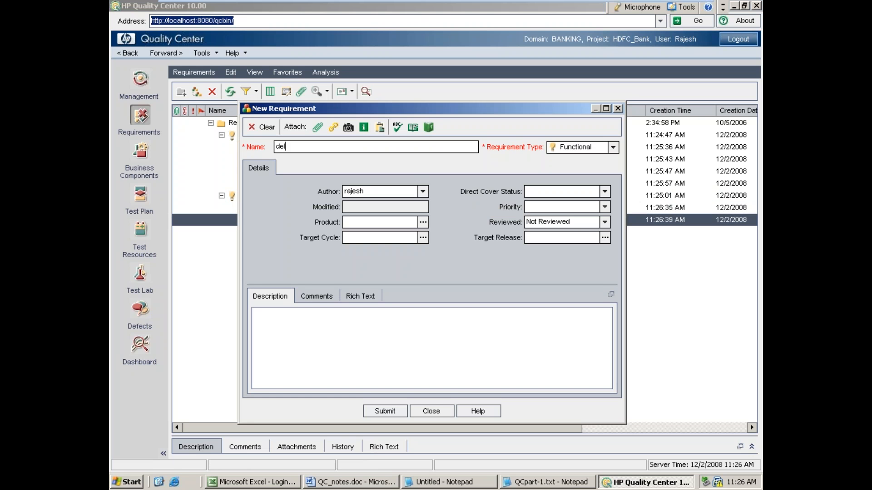
text(ete record)
key(Return)
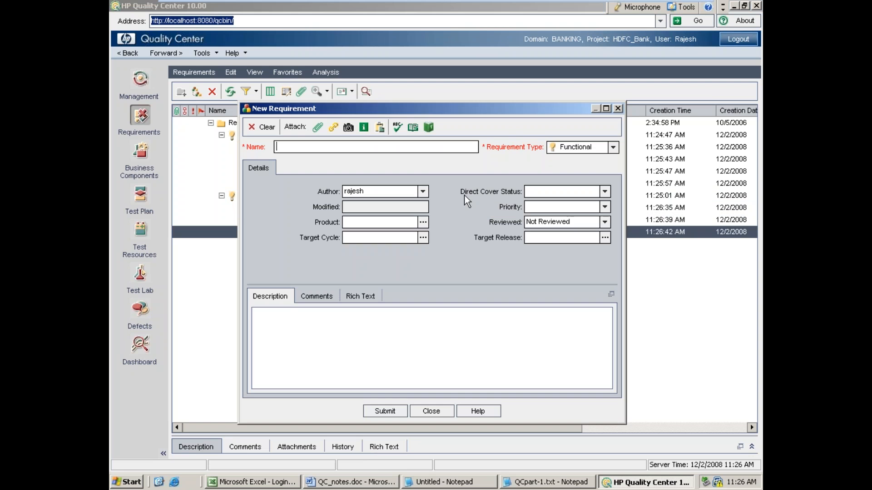
click(429, 413)
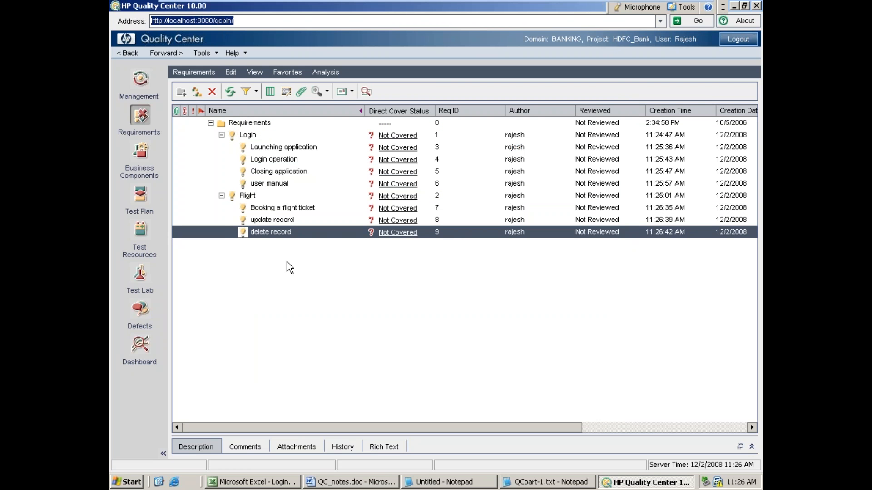
Step: Create a Functional child requirement named "Send fax to customer" under "Booking a flight ticket" and close the form
click(286, 209)
right_click(286, 209)
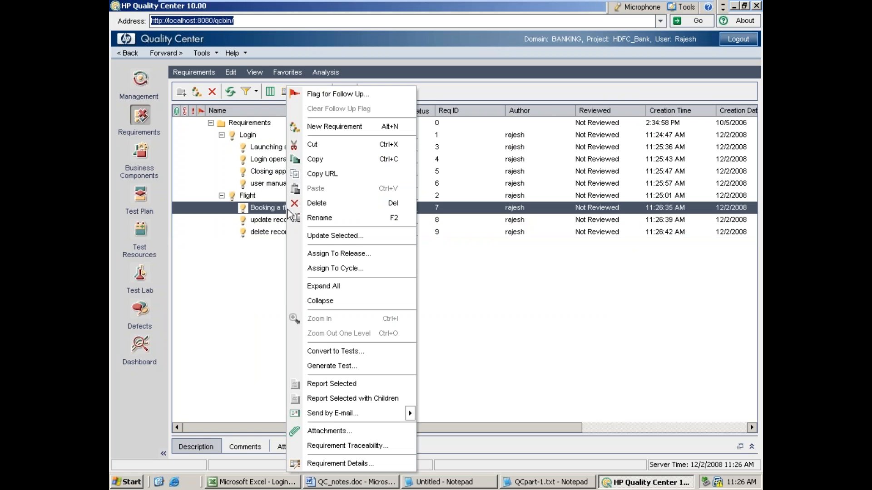
click(313, 123)
text(Send fax)
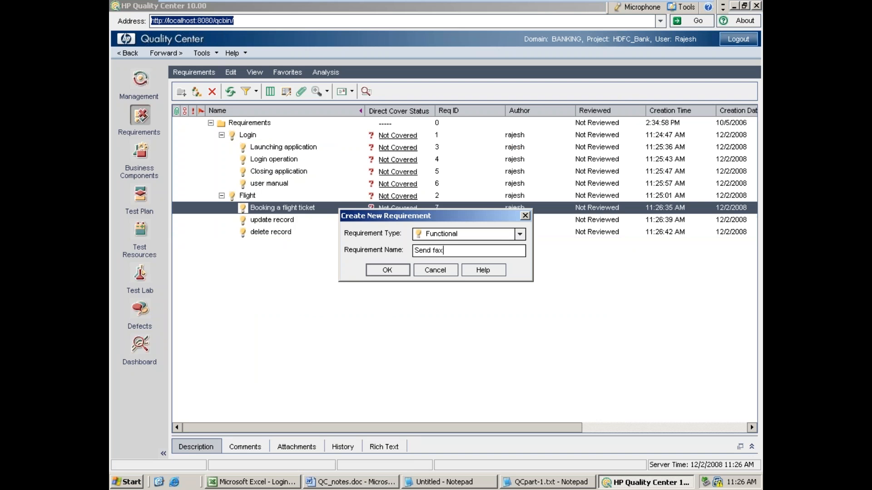
text( to customer)
key(Return)
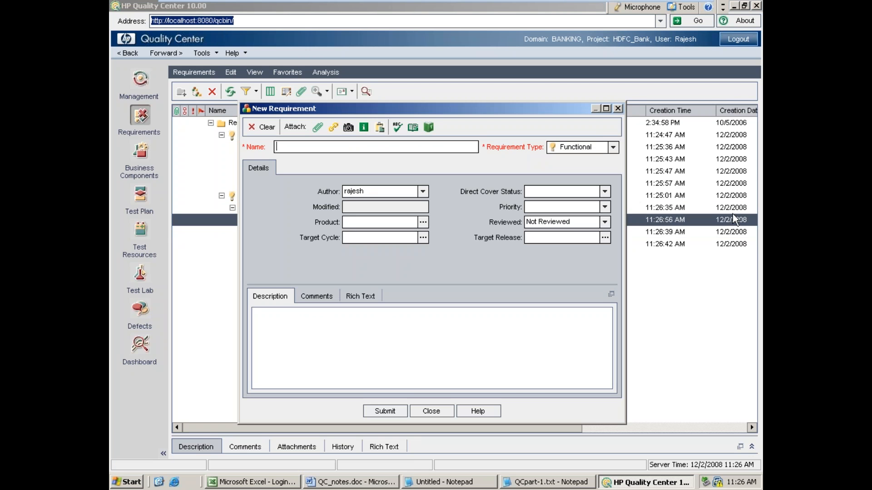
click(434, 412)
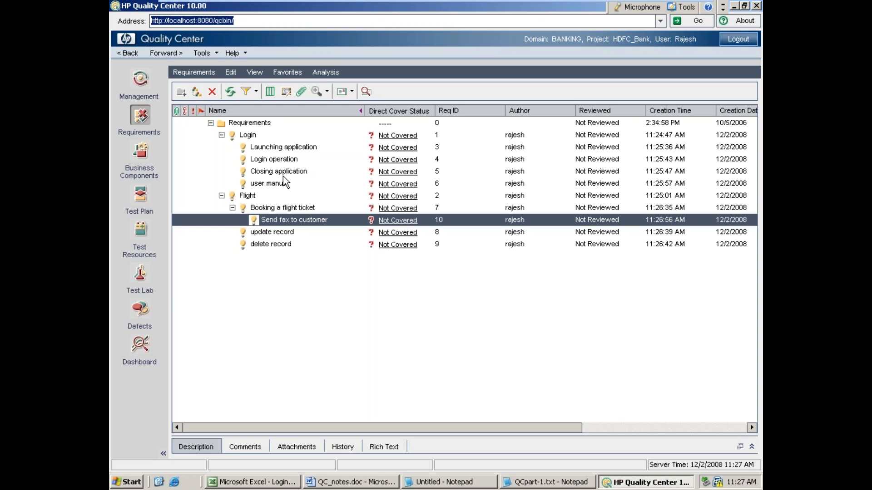
Step: Open the Test Plan component, and add "where we plan our tests based on requirements" under Test Plan in the Notepad notes
click(144, 203)
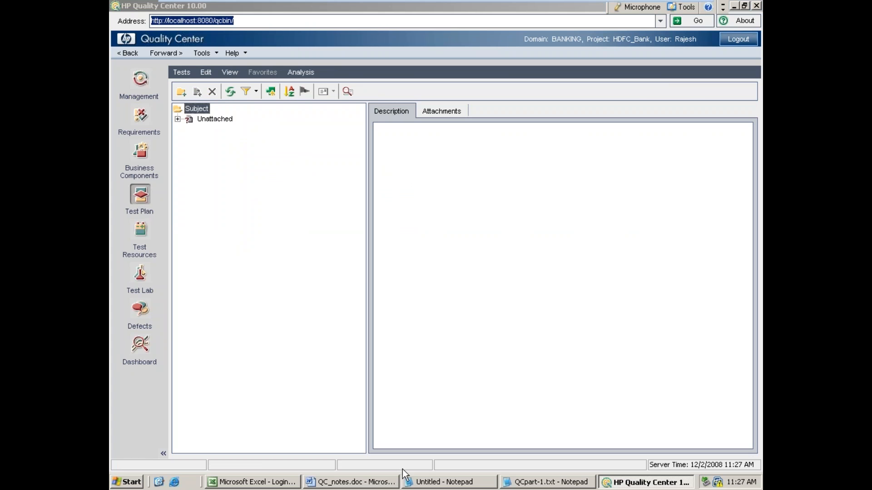
click(422, 482)
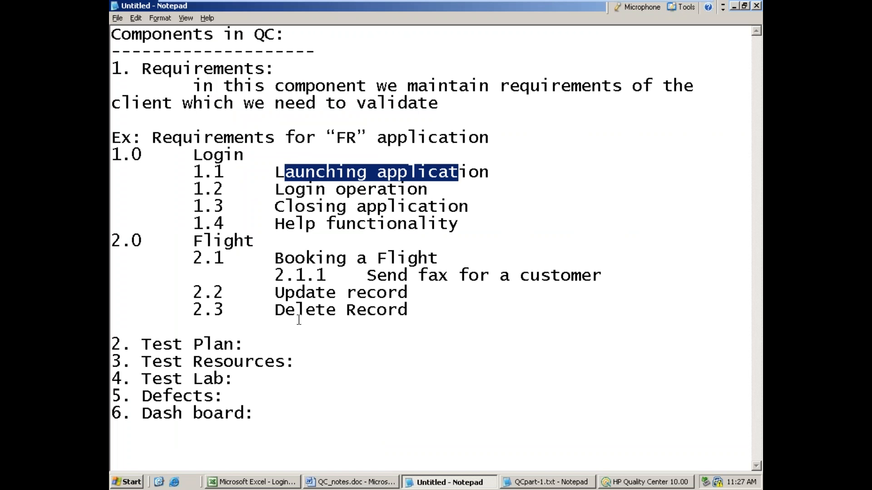
click(270, 345)
key(Return)
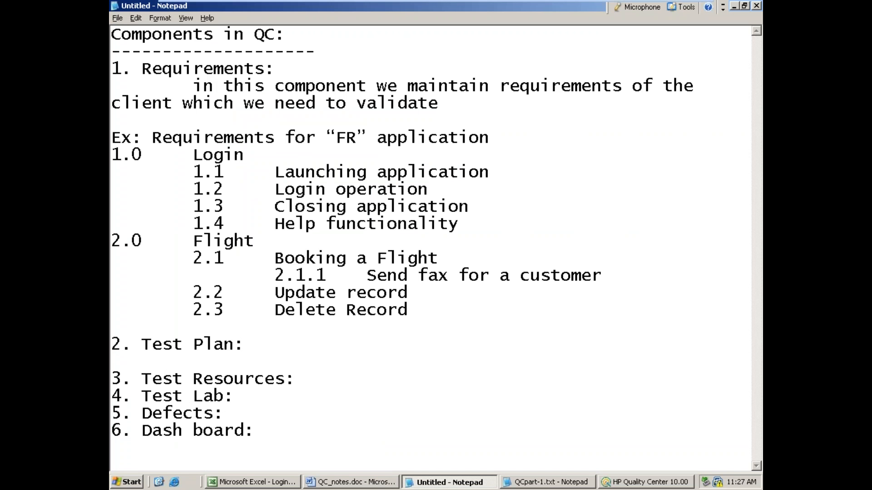
key(Tab)
text(where)
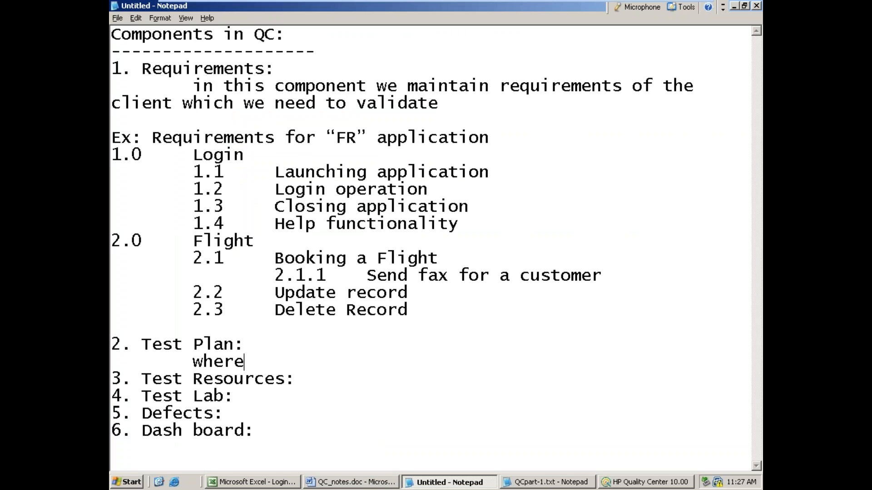
text( we plan ou)
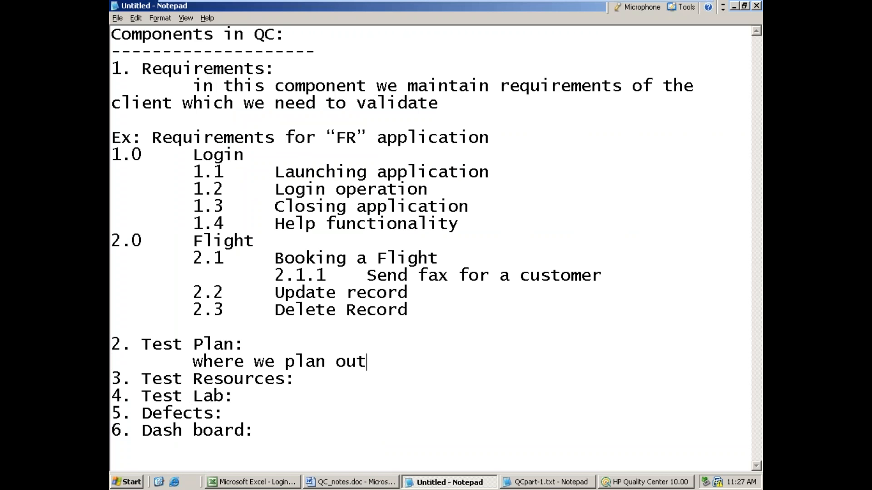
text(r tests)
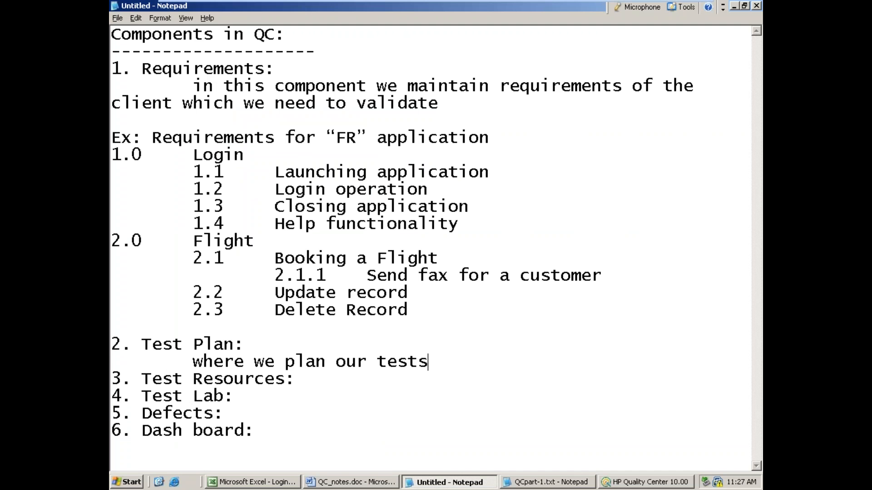
text( based oin)
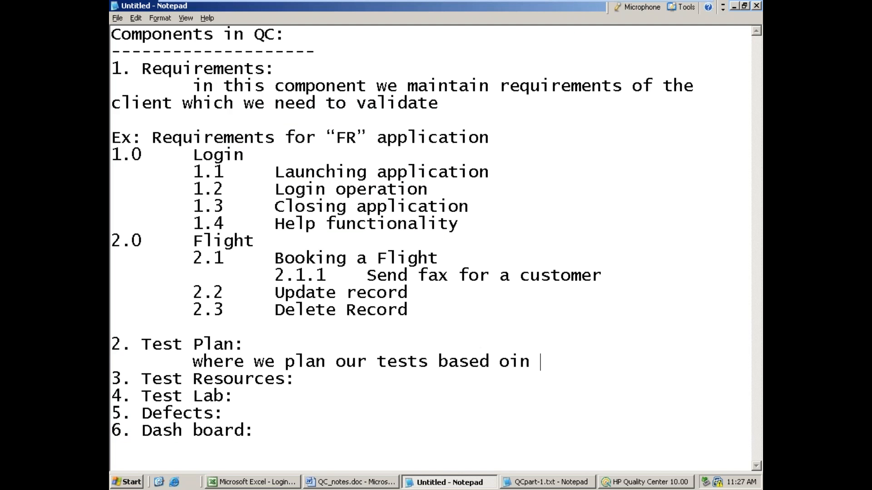
key(BackSpace)
key(BackSpace)
text(n requirements)
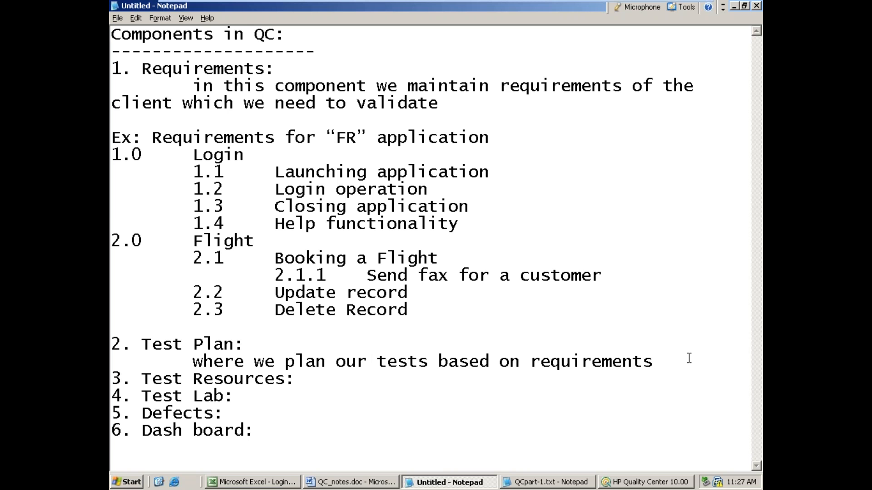
Step: Add the indented line "following are the activities we perform in Test Plan:" below the Test Plan description in the notes
key(Return)
key(Return)
scroll(689, 359, down, 1)
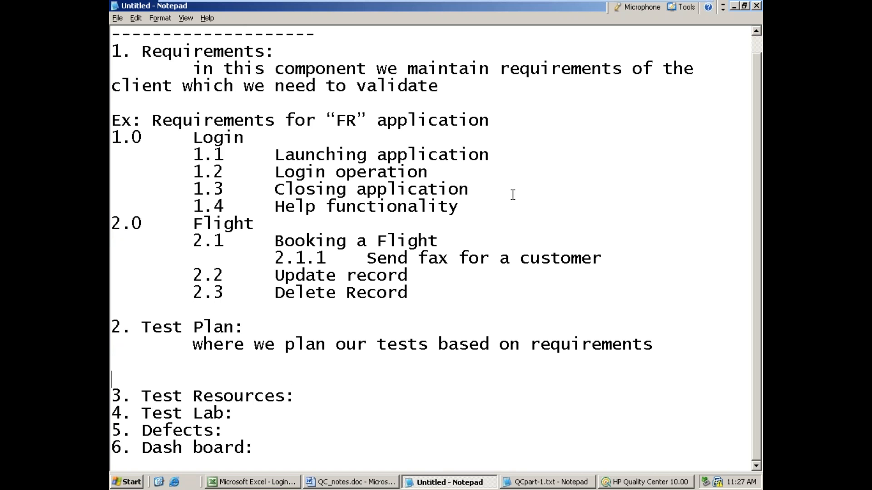
key(Tab)
key(BackSpace)
key(Tab)
text(following are the act)
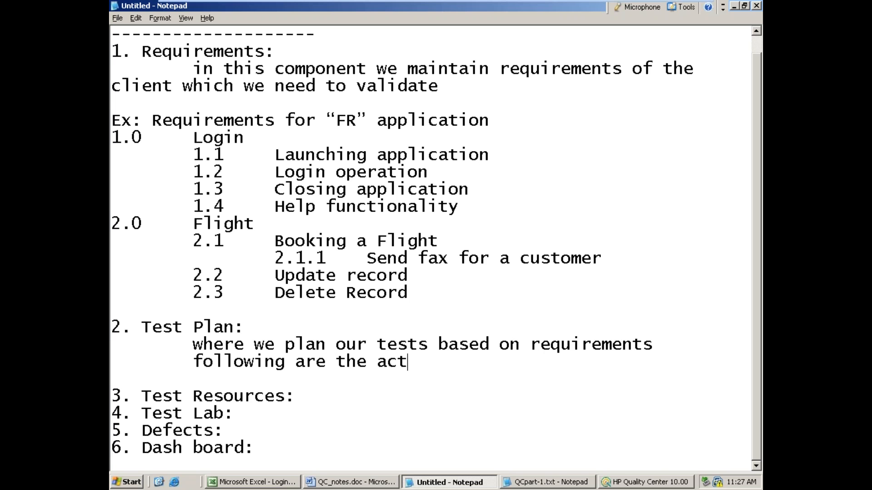
text(ivities we per)
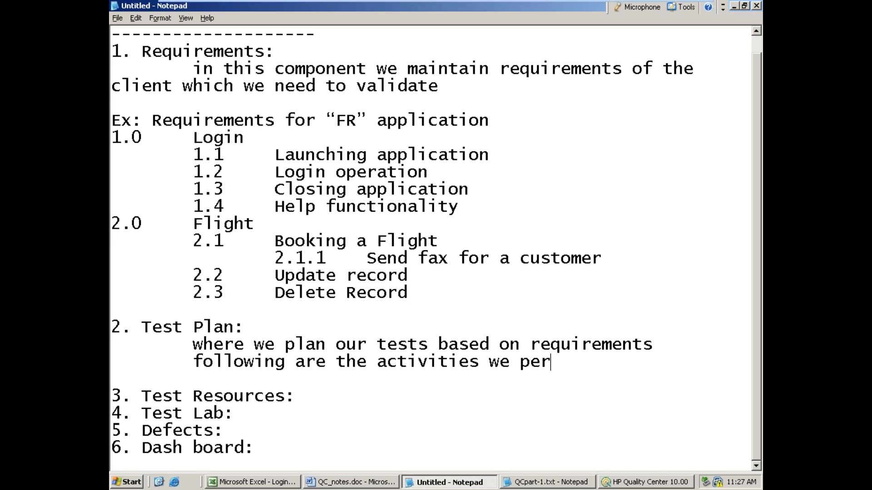
text(form in R)
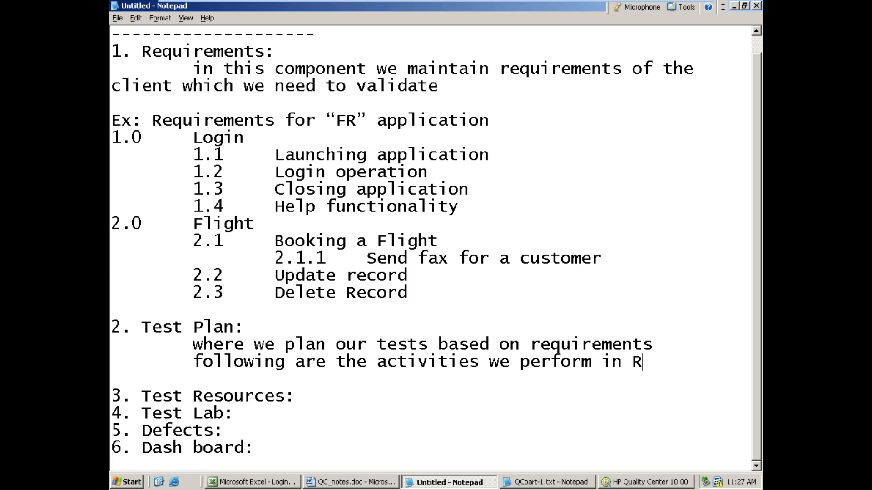
key(BackSpace)
text(Test Plan:)
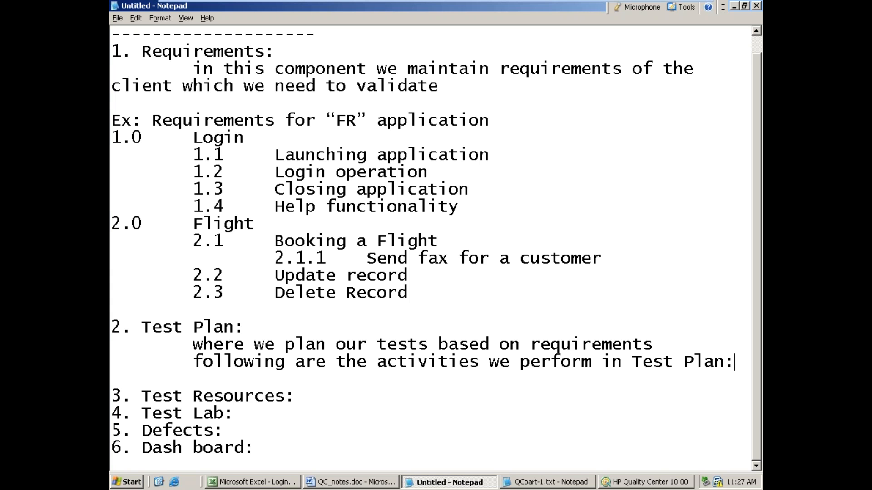
Step: Add "i. creating folders" as the first indented activity in the Test Plan section of the notes
key(Return)
key(Tab)
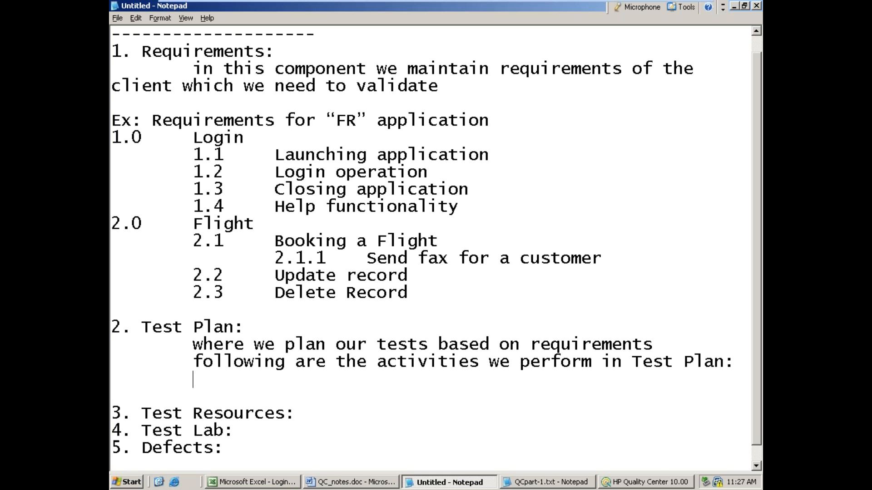
text(i. creating )
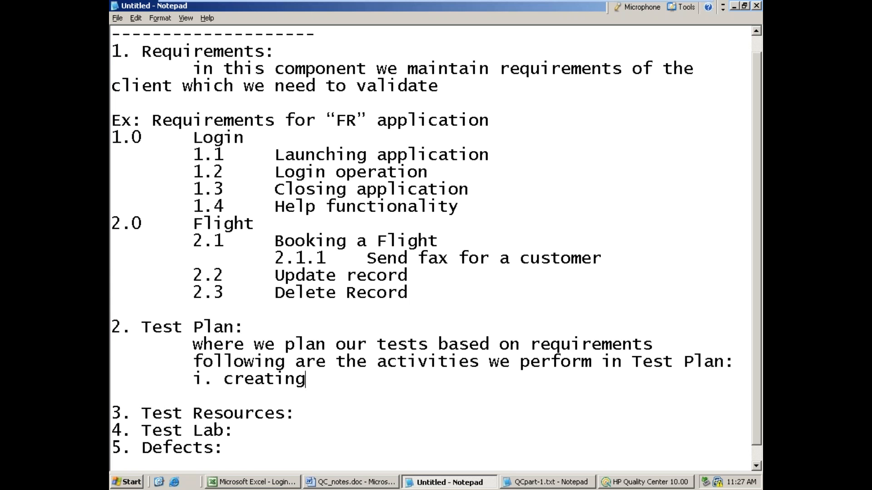
text(folders)
key(Return)
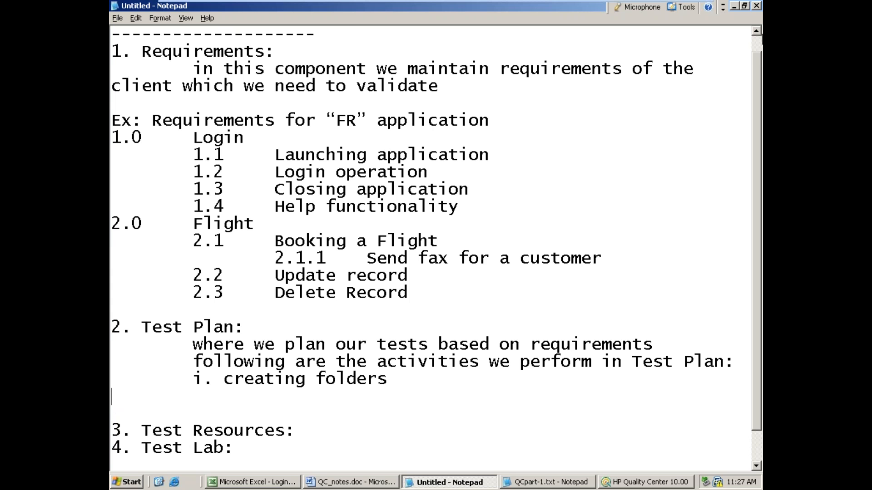
Step: Return to HP Quality Center and create a folder named "FLight" under Subject in the Test Plan component
click(734, 6)
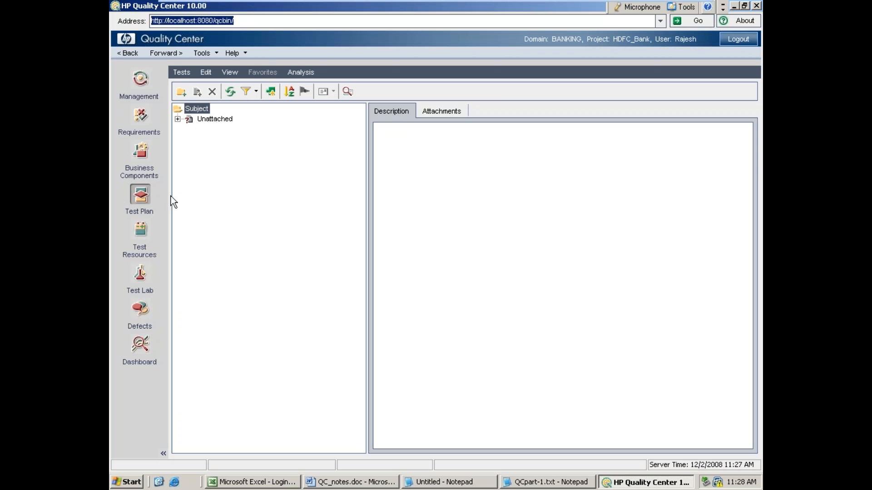
click(181, 91)
text(Fli)
key(BackSpace)
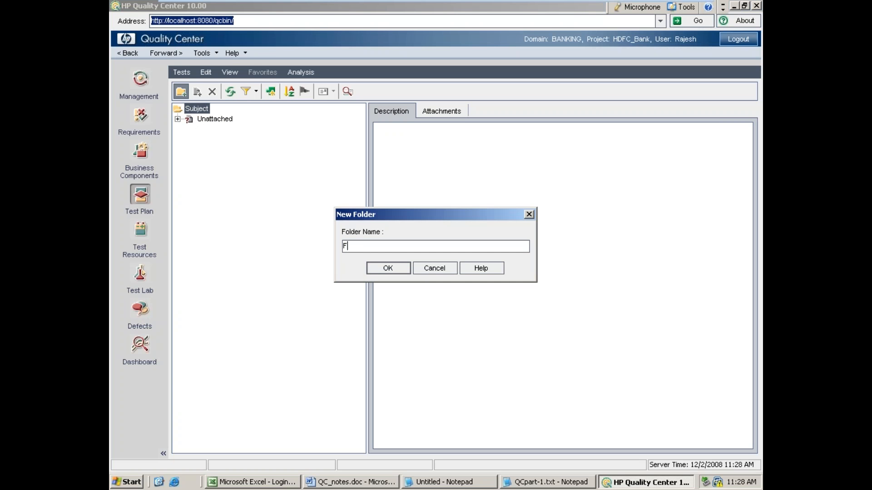
text(Light)
key(Return)
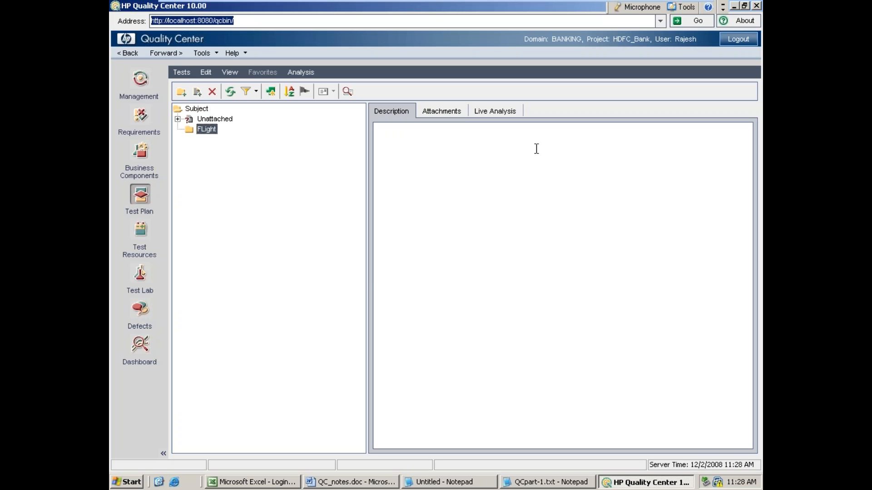
Step: Create a subfolder named "Agent" inside the FLight folder in the Test Plan tree
click(182, 91)
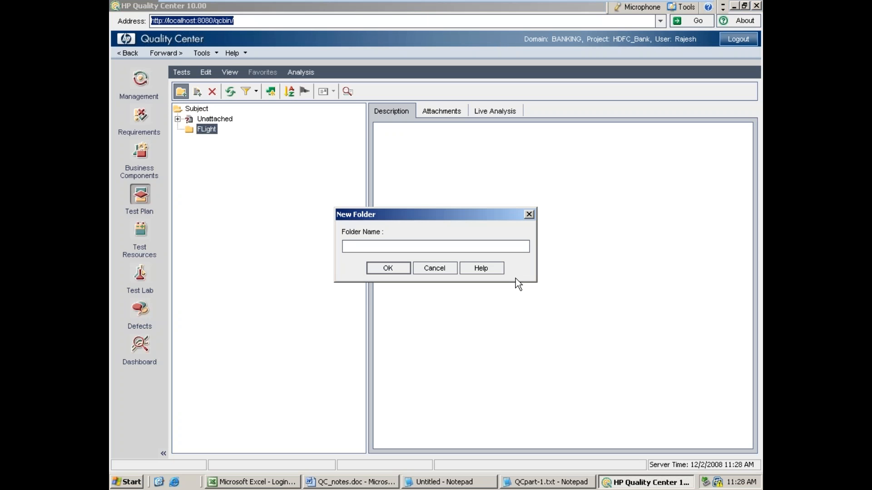
text(Agent)
key(Return)
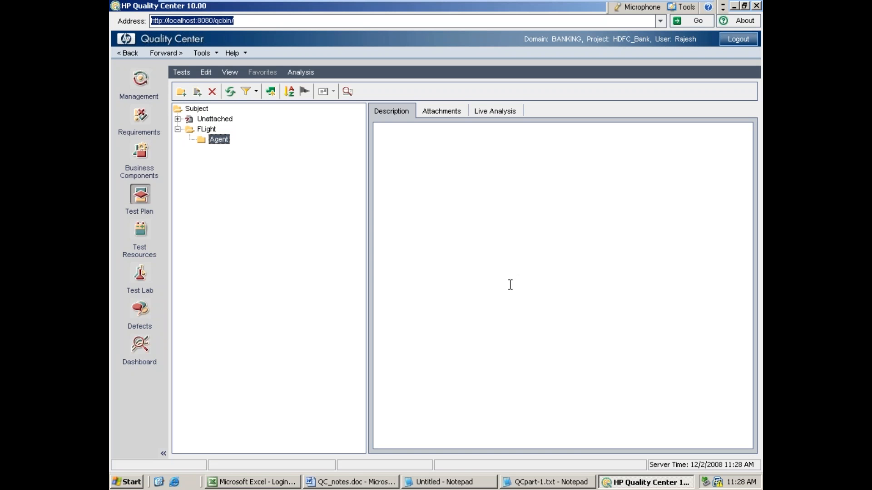
Step: Switch to the Notepad notes and add the indented activity "ii. create manual test cases" below "i. creating folders"
click(440, 484)
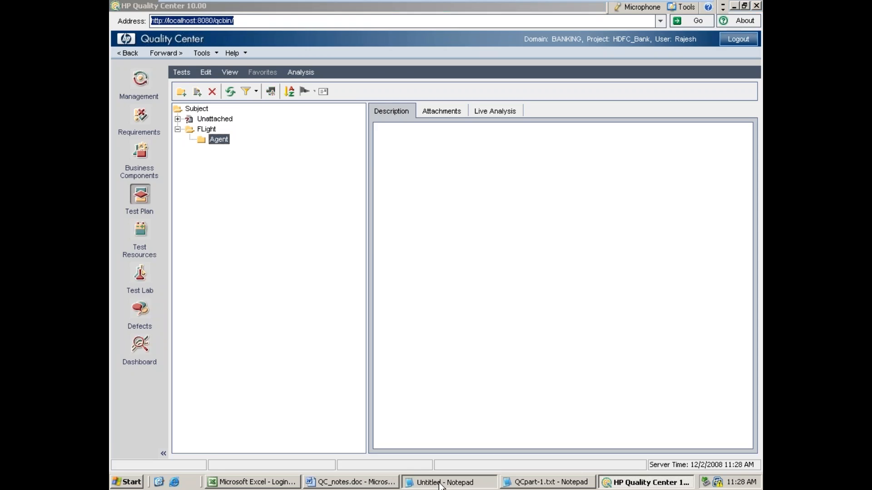
scroll(342, 384, down, 1)
click(472, 345)
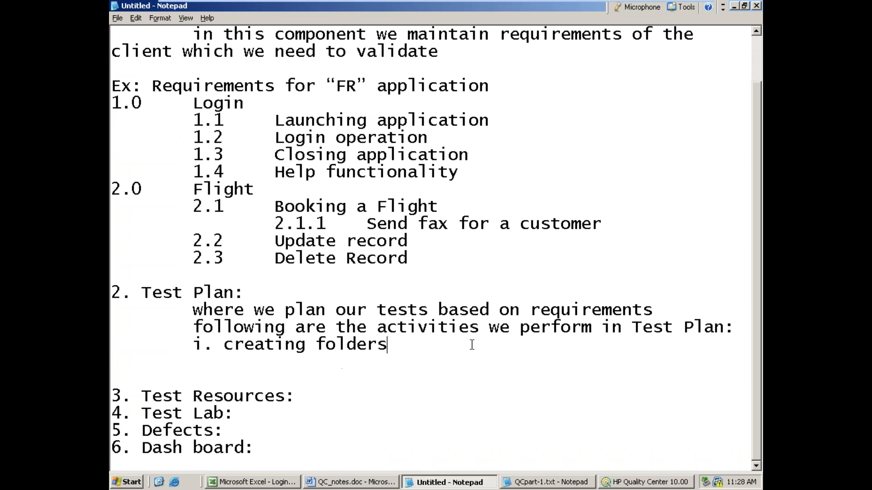
key(Return)
key(Tab)
text(ii. create manual test cases)
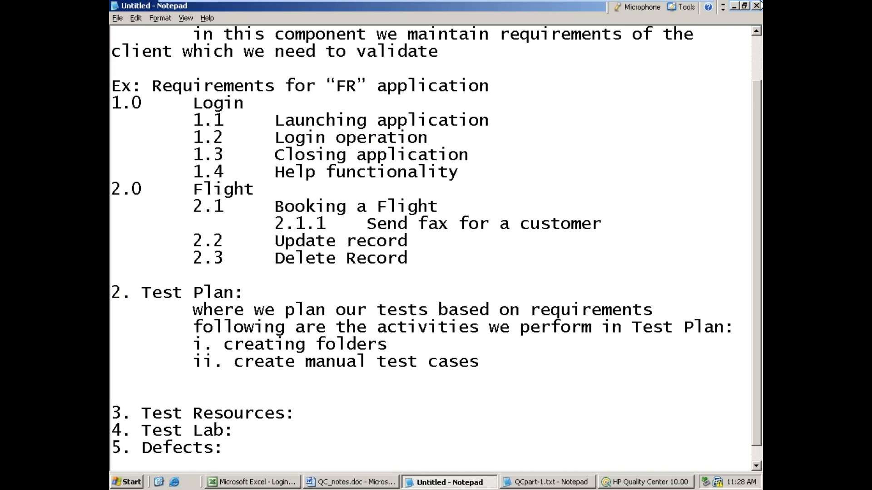
Step: Return to HP Quality Center and start creating a new test in the Agent folder
click(733, 5)
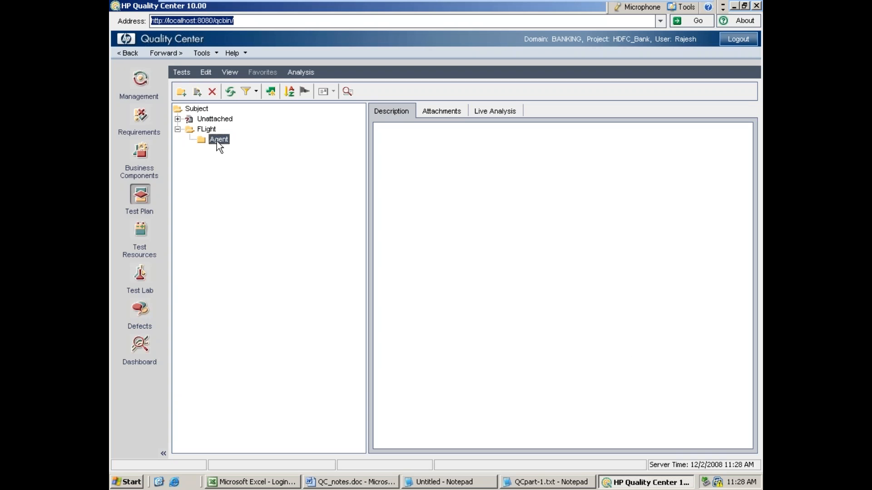
click(218, 140)
click(197, 92)
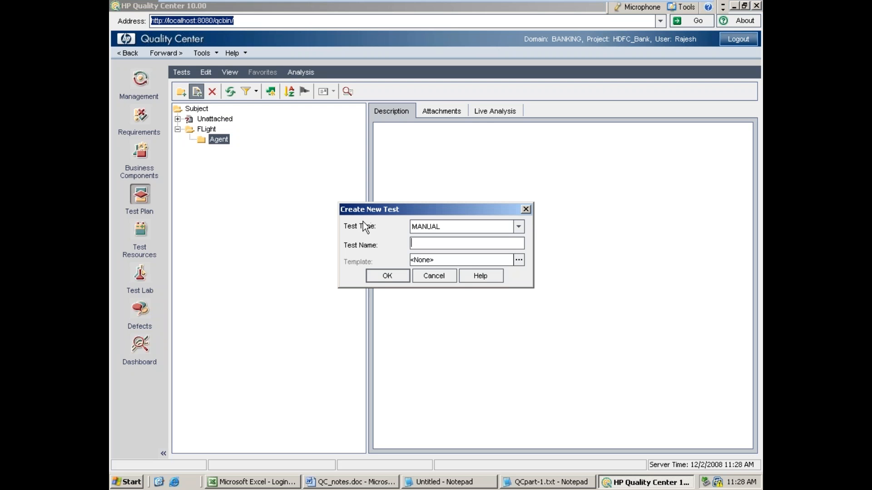
click(518, 227)
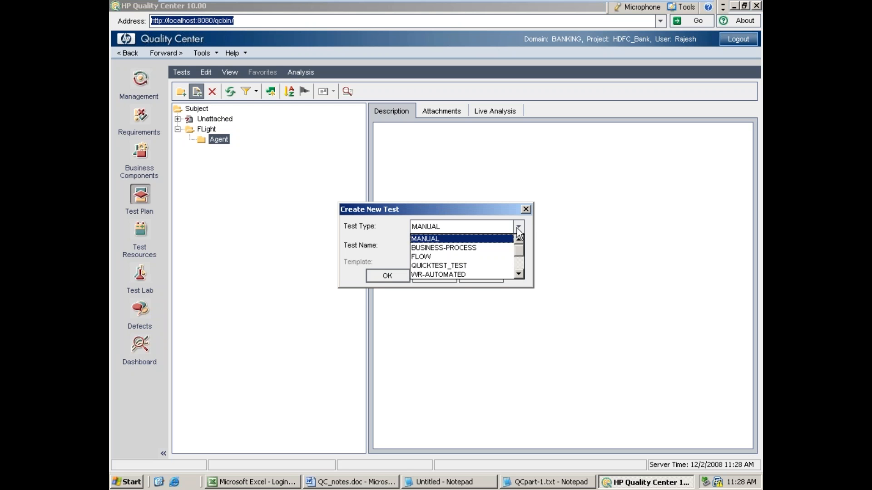
click(456, 265)
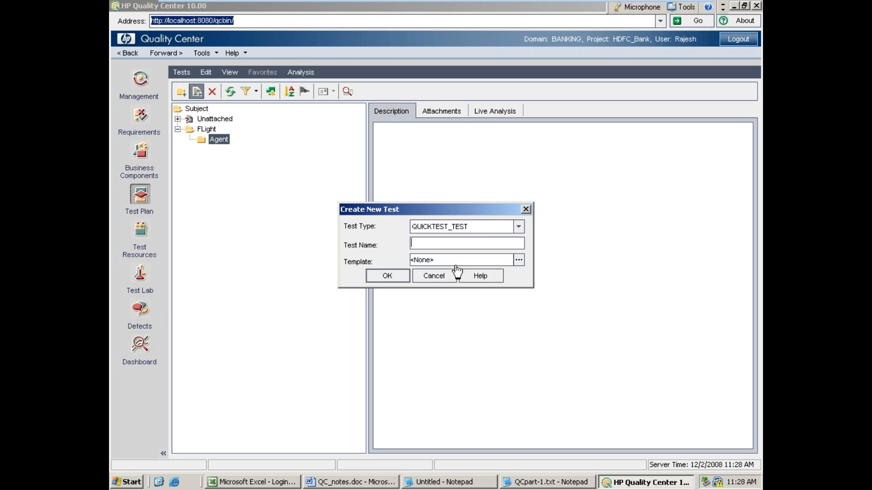
click(519, 227)
click(519, 240)
click(519, 240)
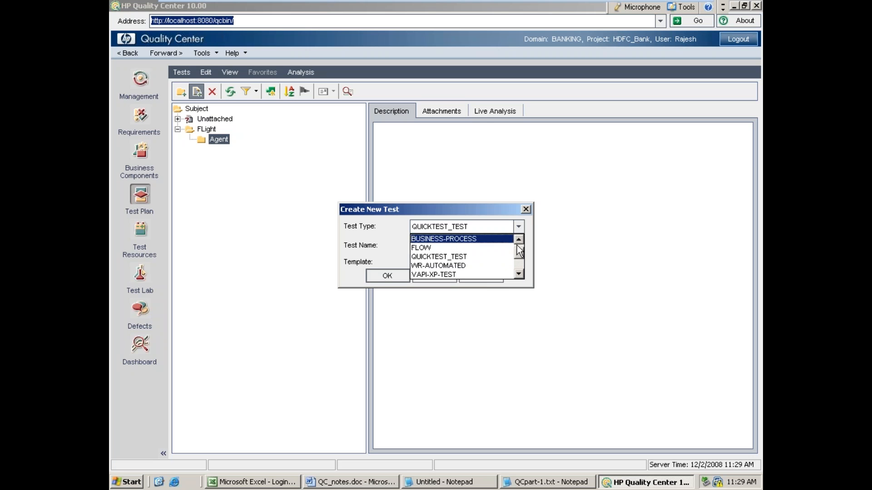
click(518, 239)
click(499, 240)
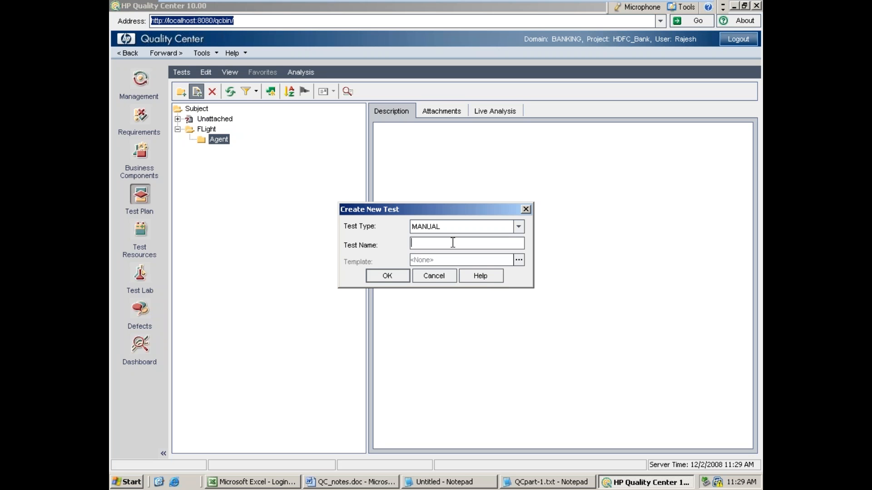
Step: Name the MANUAL test "TC01_FR_Agent_Login with invalid data" and create it
text(TC01)
text(_FR_Agent_)
text(Login with invalid)
text( data)
click(385, 276)
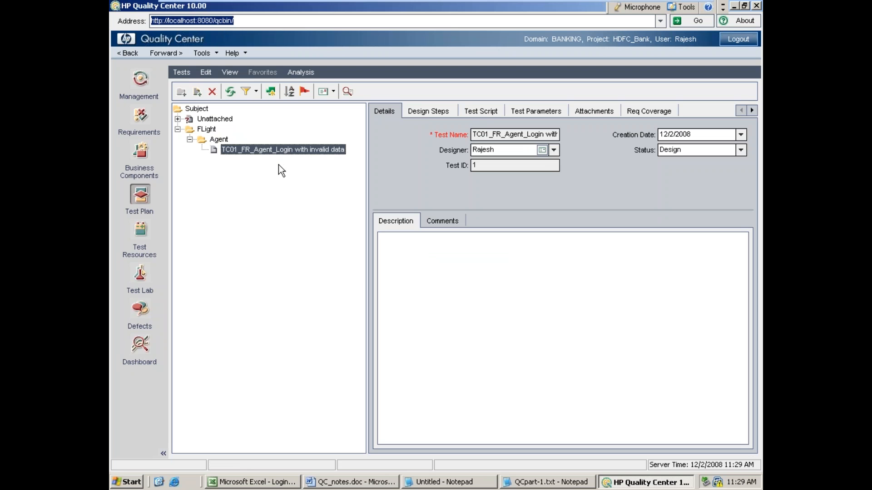
Step: Enter "This TC to verify login functionality using invalid data" as the description of the TC01 test
click(413, 260)
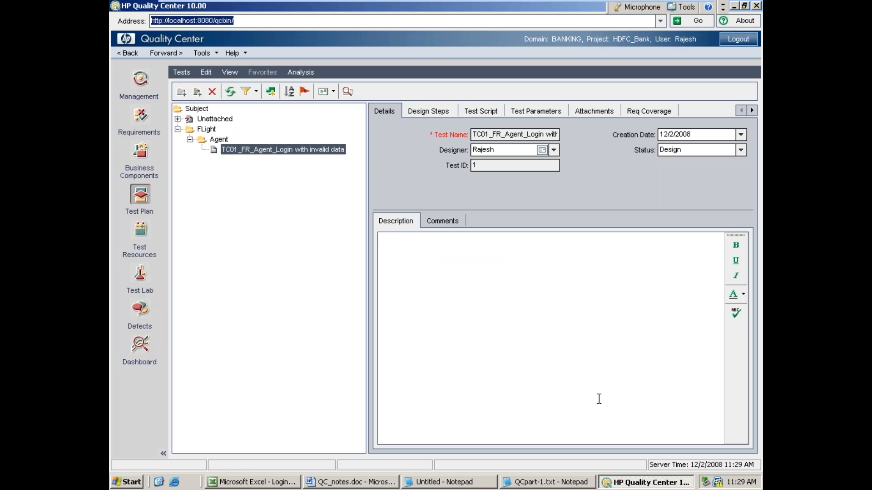
text(This TC to verify login functionality using invalid data)
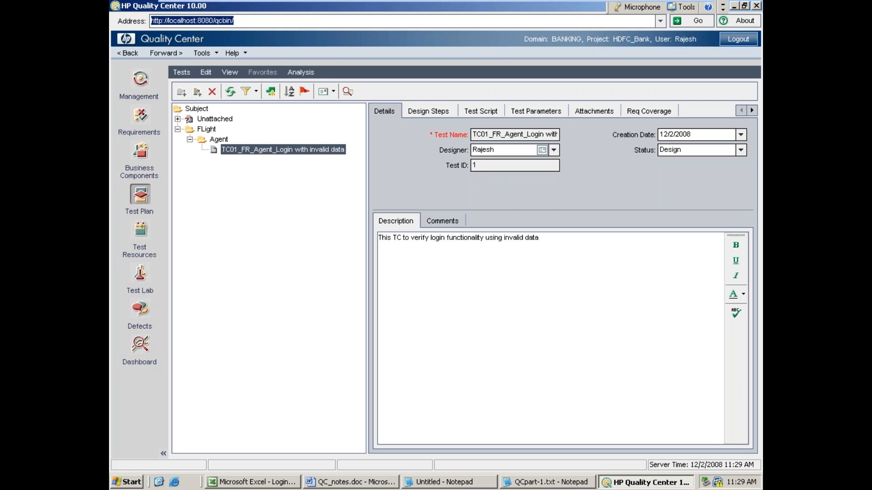
Step: Add Step 1 to the TC01 test's design steps, starting its description with "enter valid agent name as Insight"
click(424, 114)
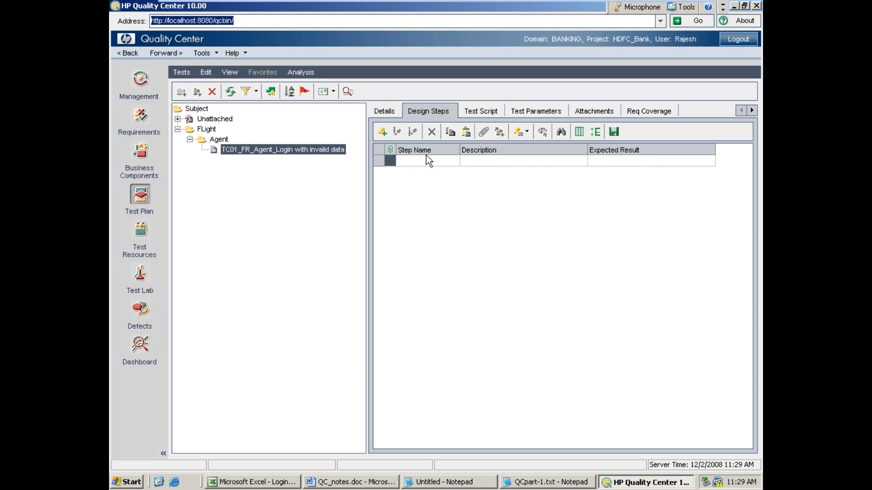
click(382, 133)
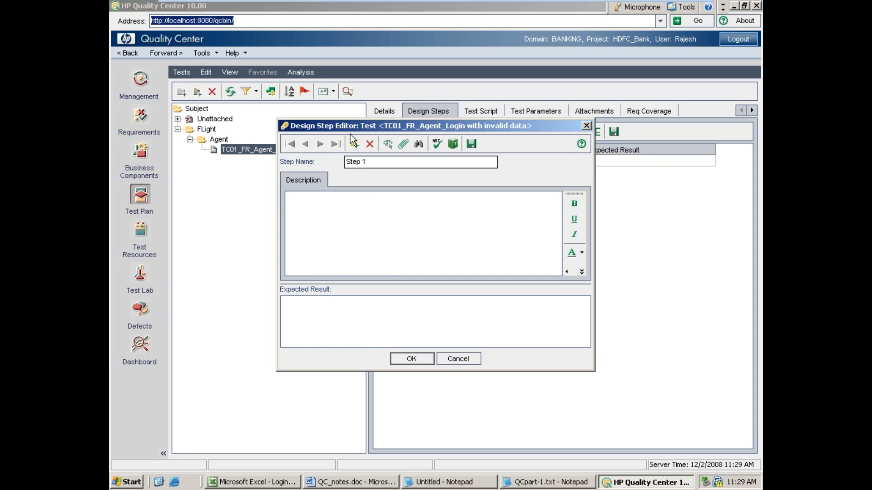
drag(342, 122, 307, 99)
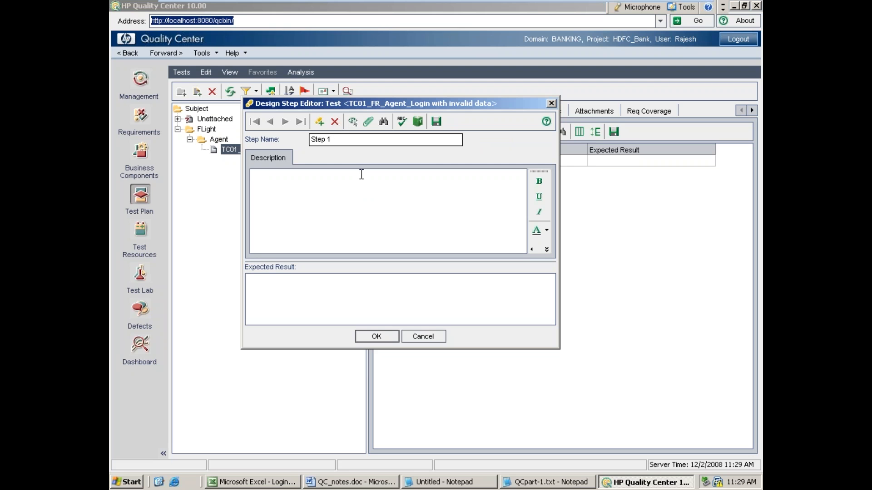
text(enter valid agent name as Insight)
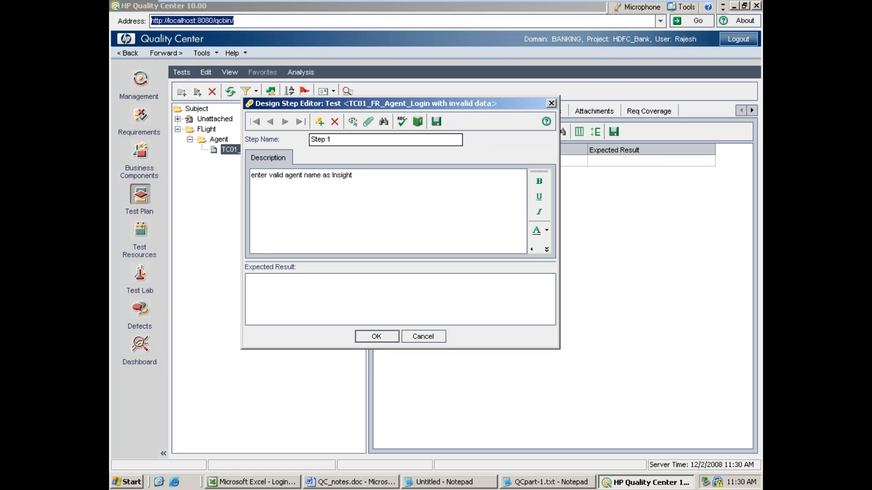
text(Q)
text(")
text(" )
text(and )
text(invalid pwd)
text( "S)
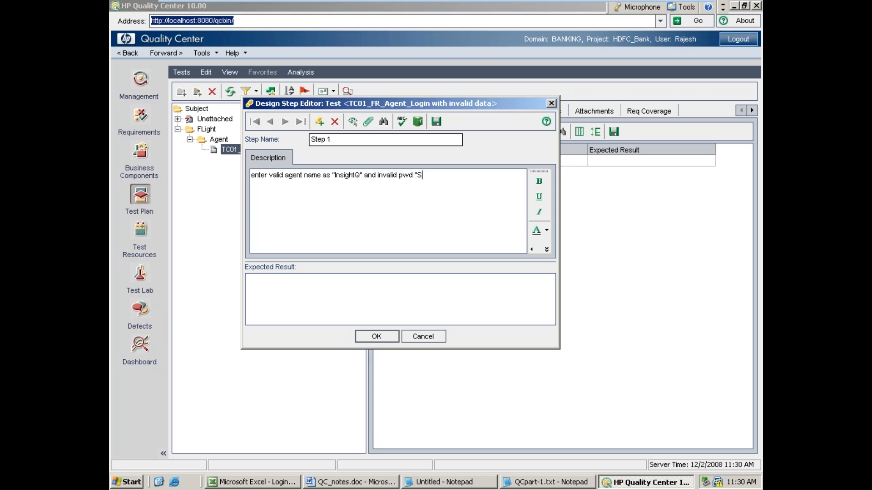
text(t r Nagar" then click on "OK")
Step: Enter "Error msg should popuo" as the expected result of Step 1
click(346, 279)
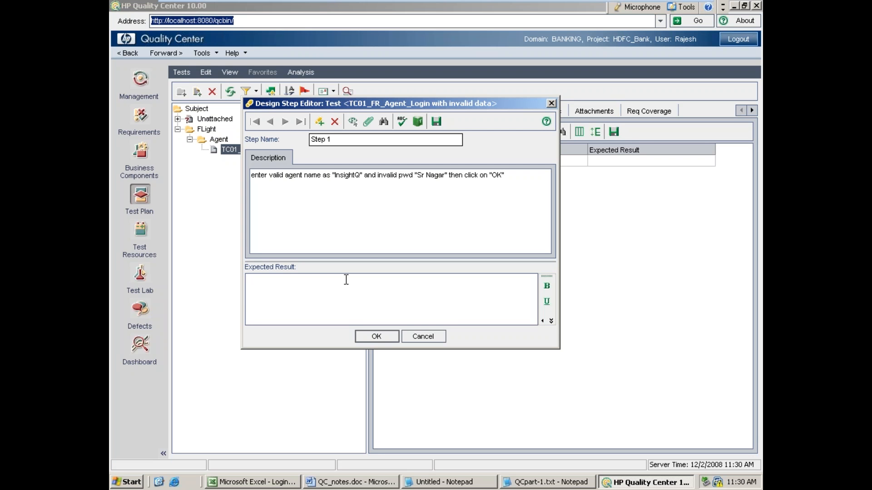
text(Error msg should popuo)
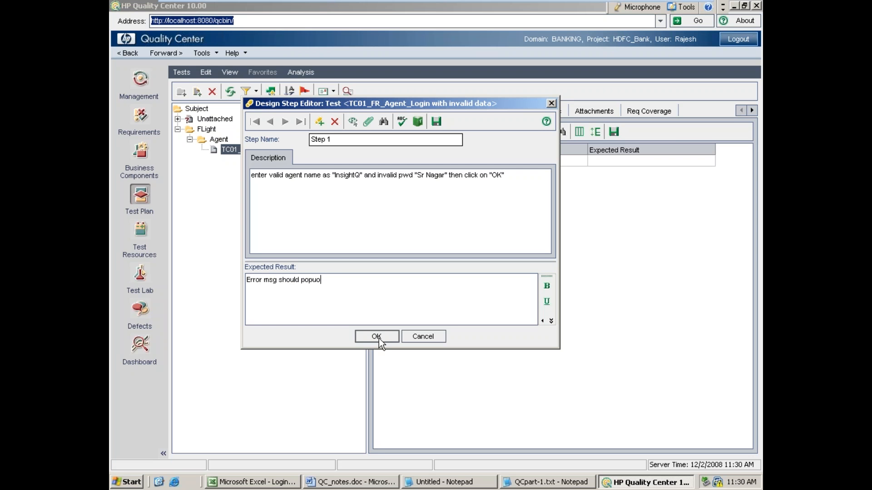
Step: Add Step 2 describing a login with invalid agent name "ABCD", the valid password value, then click on "OK", and copy that description
click(320, 122)
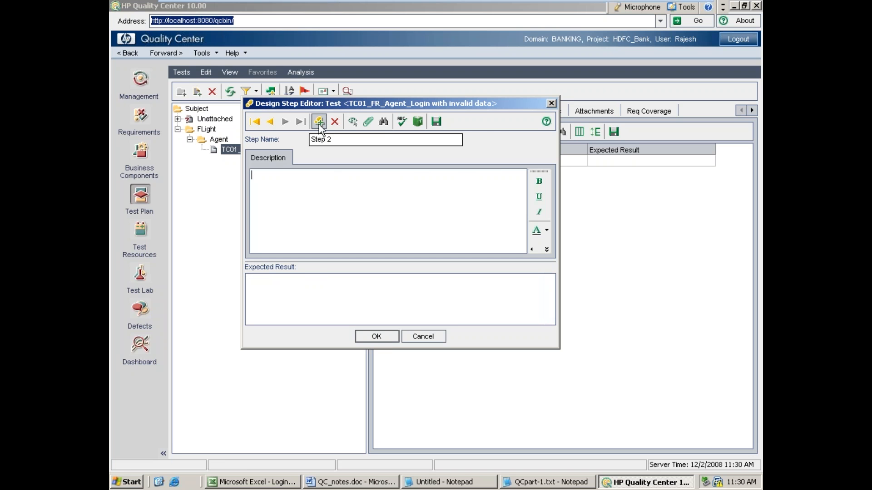
text(enter invalid agent name a)
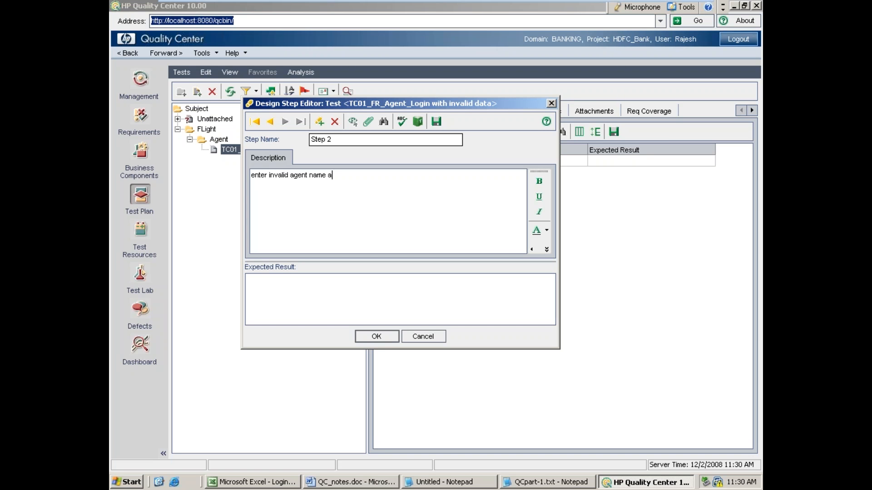
text(s "ABCD" , valid pwd as "M)
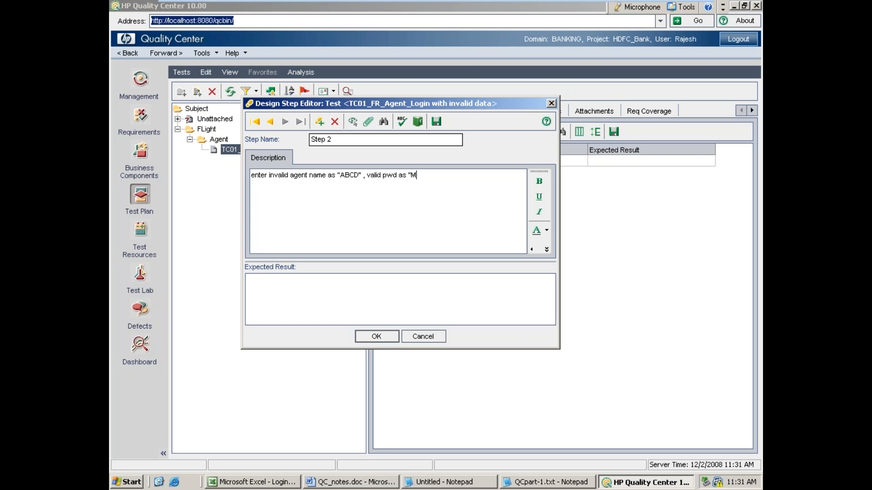
text(ercury" then click on "OK")
drag(509, 172, 177, 148)
key(ctrl+c)
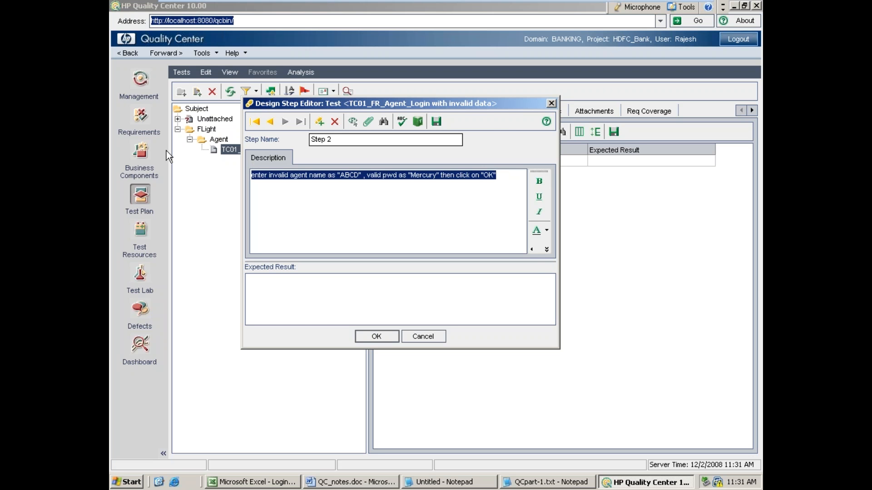
Step: Enter "Error msg should popup" as the expected result of Step 2
click(279, 290)
text(Er)
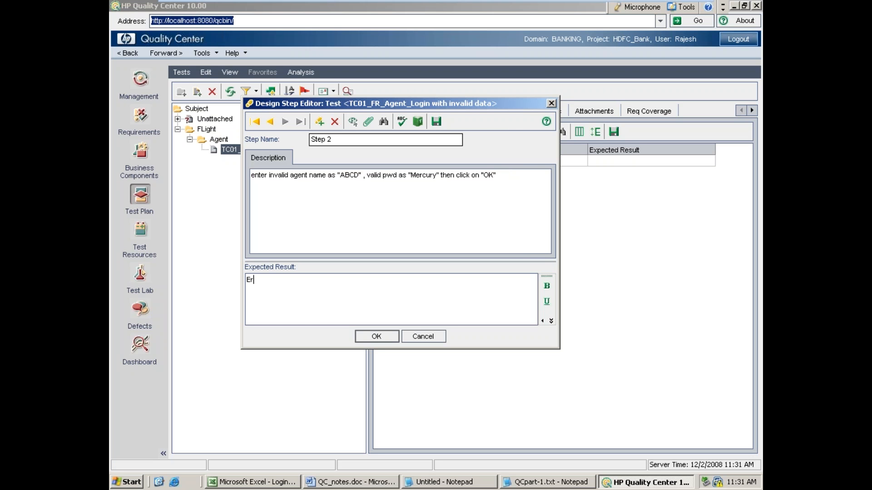
text(ror msg should po)
text(pul)
text(pup)
Step: Add Step 3 with the copied Step 2 description, changing "valid pwd" to "invalid pwd"
click(319, 122)
key(ctrl+v)
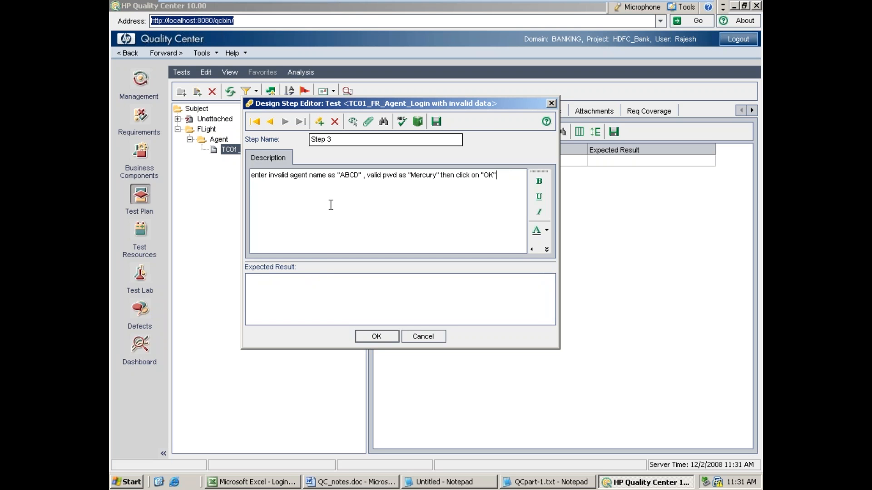
click(368, 176)
text(in)
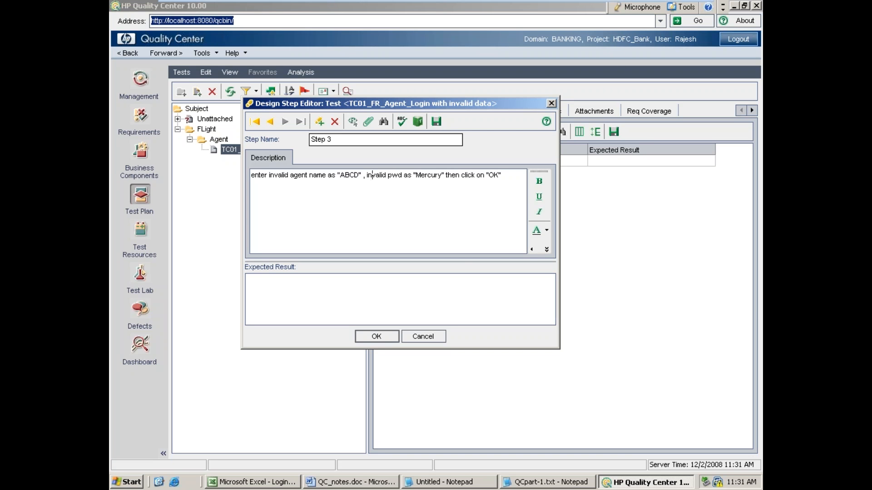
Step: Replace the quoted password in Step 3's description with the invalid password value used in Step 1
click(438, 175)
key(BackSpace)
key(BackSpace)
key(BackSpace)
key(BackSpace)
key(BackSpace)
key(BackSpace)
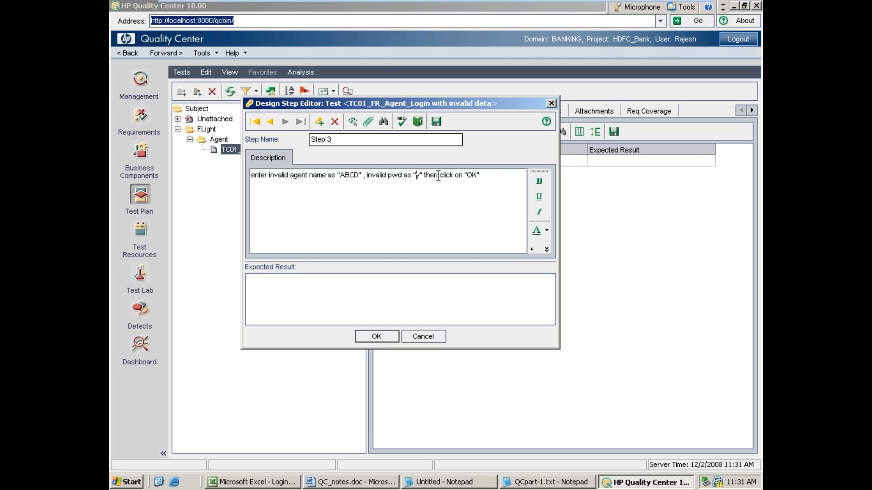
key(Delete)
text(Sr)
key(alt+space)
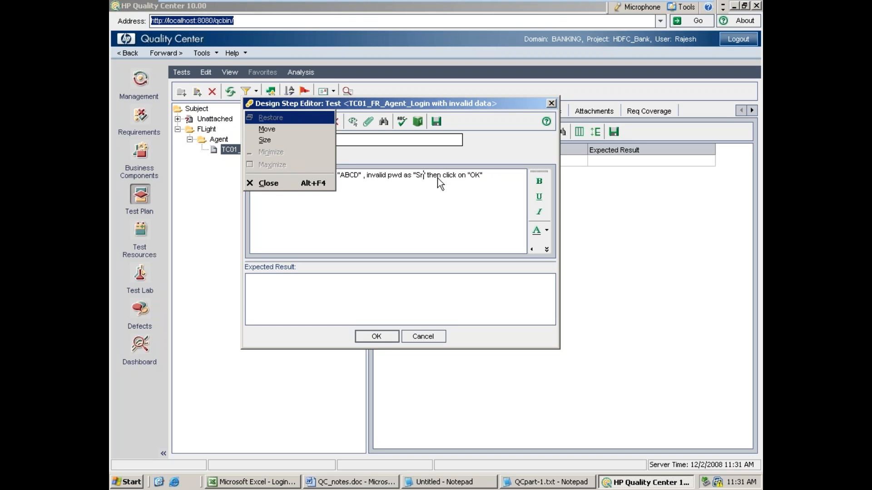
key(Escape)
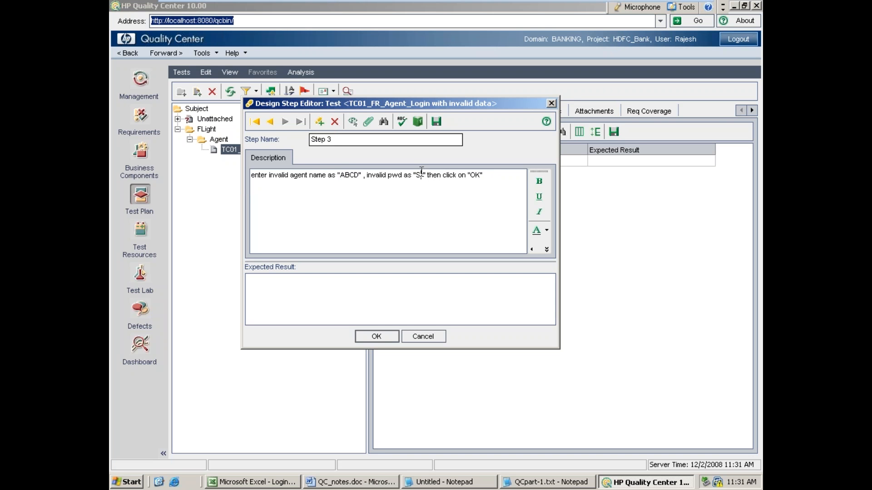
text(Nagar)
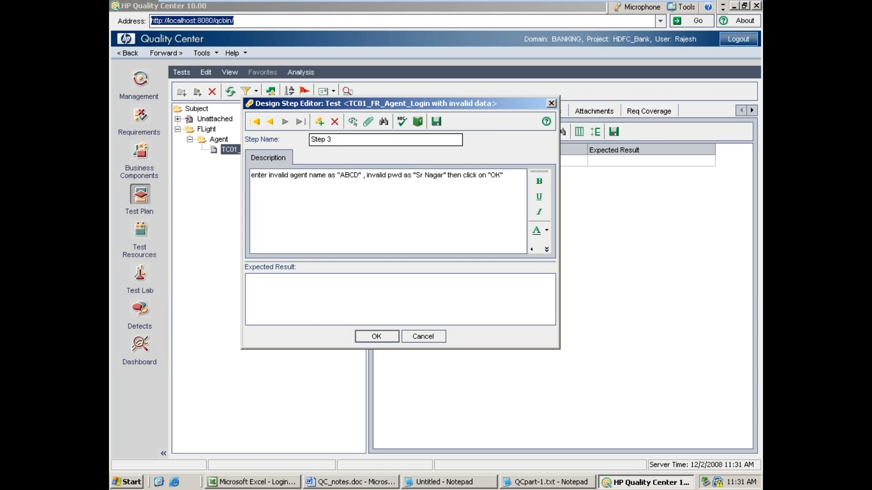
Step: Enter "Error msg should popup" as the expected result of Step 3
click(336, 300)
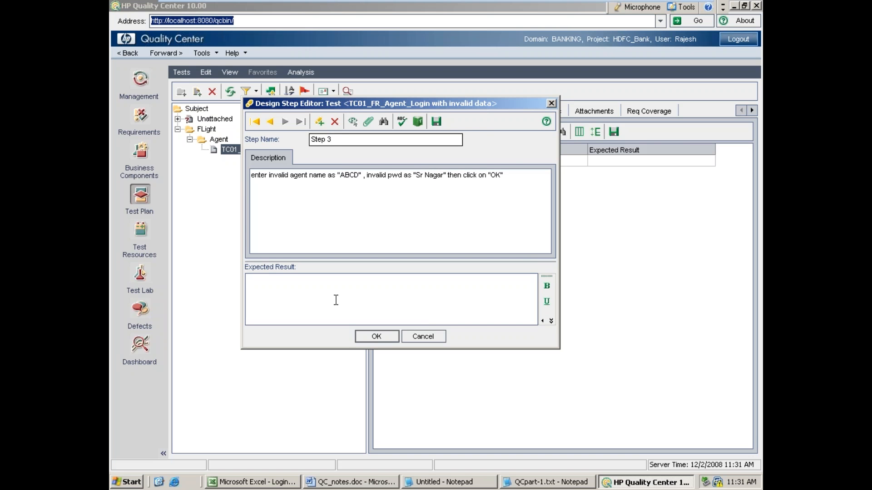
text(Error msg should popup)
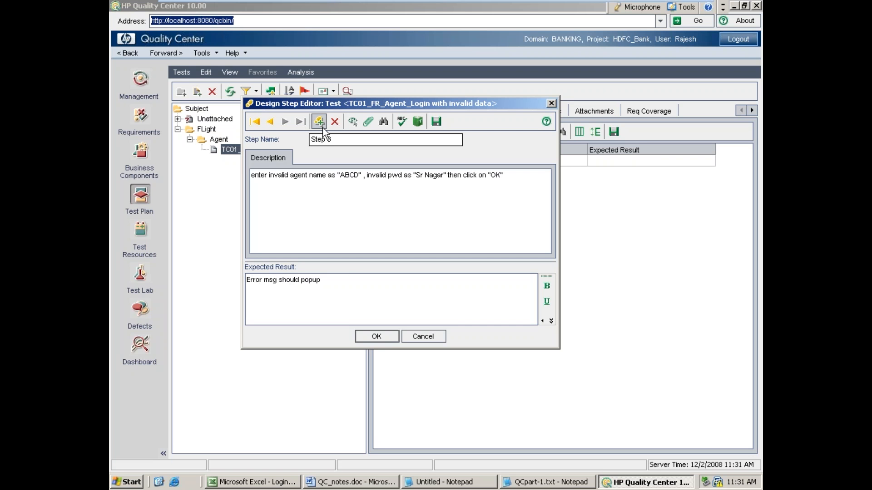
Step: Confirm the three design steps entered for the invalid-data login test
click(376, 337)
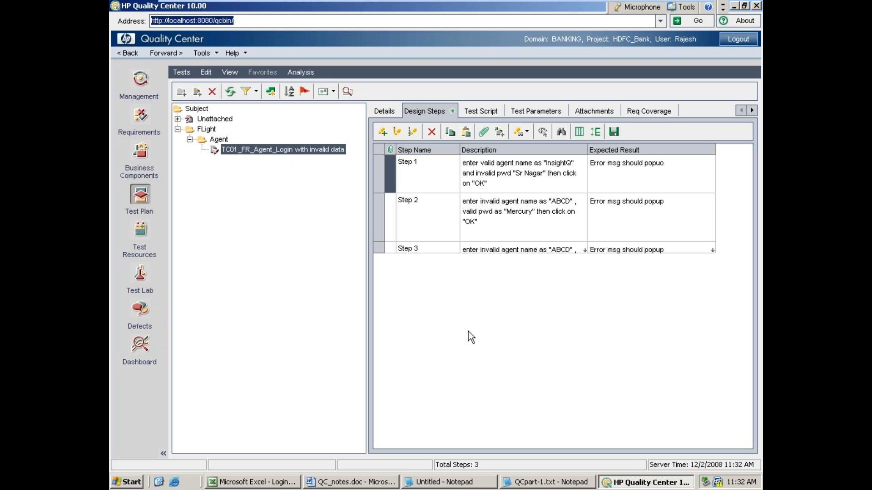
Step: Switch to the untitled Notepad notes and add "iii. developing automation test scripts using QTP" under Test Plan
click(453, 483)
scroll(398, 360, down, 1)
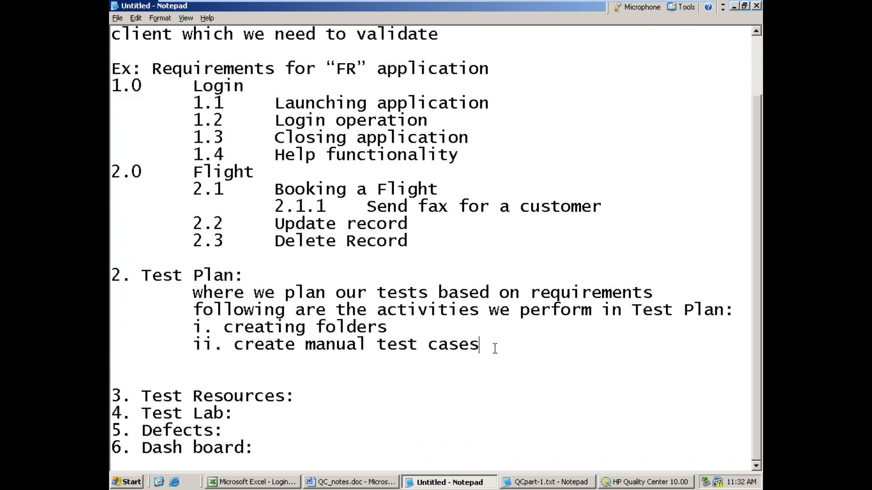
key(Return)
key(Tab)
text(ii)
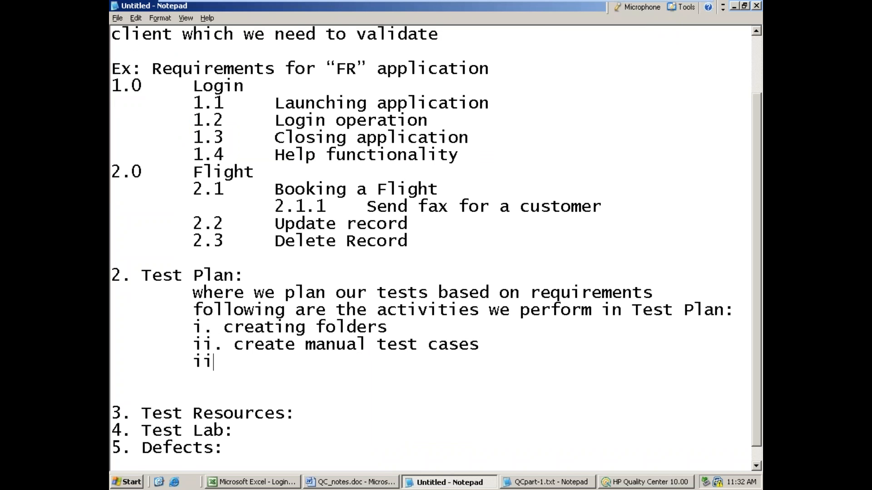
text(i. developing automation test scripts )
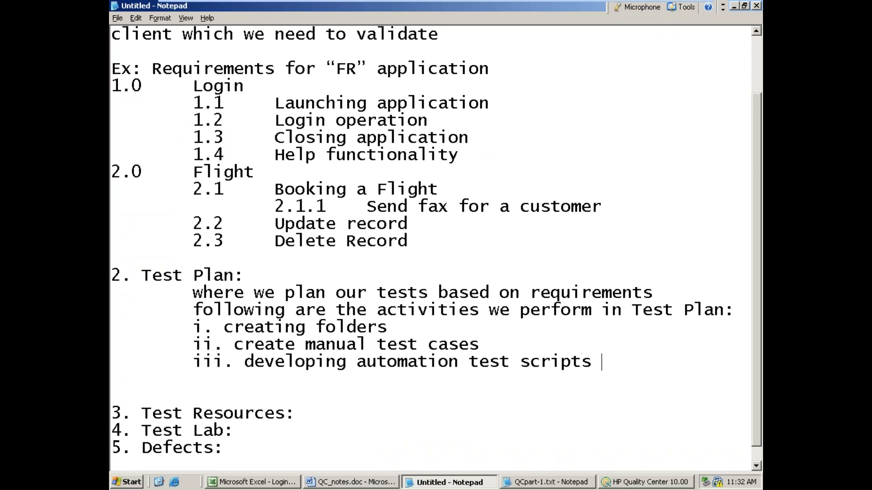
text(using QTP)
key(Return)
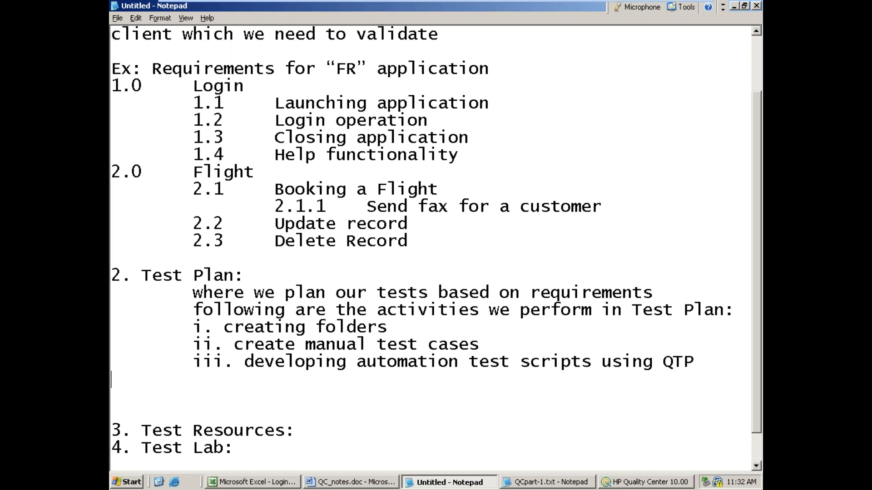
Step: Return to Quality Center and create a QUICKTEST_TEST test named "Demo for Automation" in the Agent folder
click(734, 6)
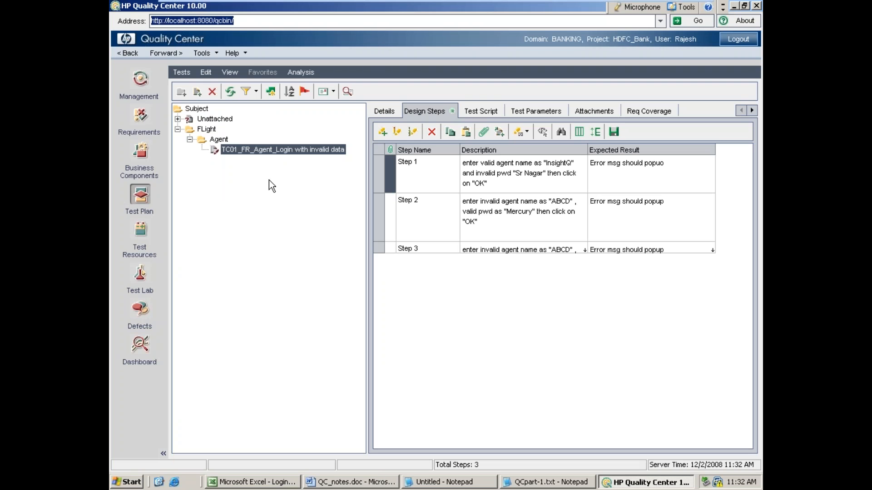
click(480, 112)
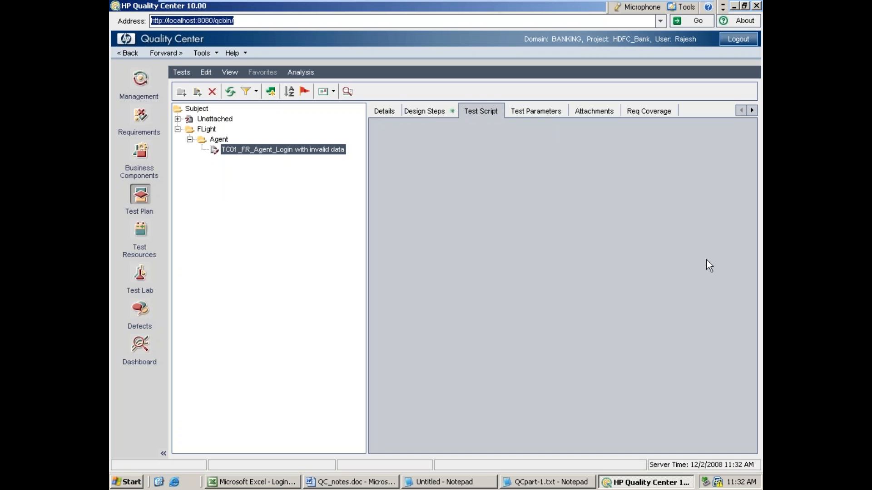
click(219, 141)
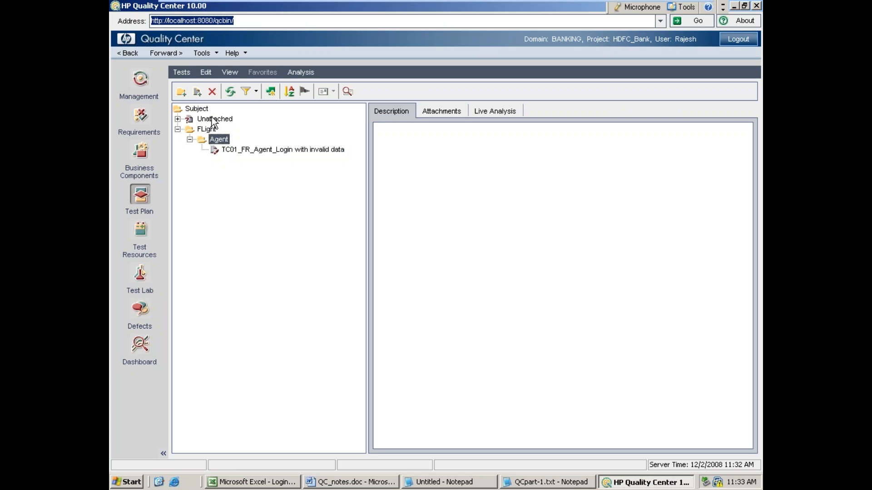
click(197, 92)
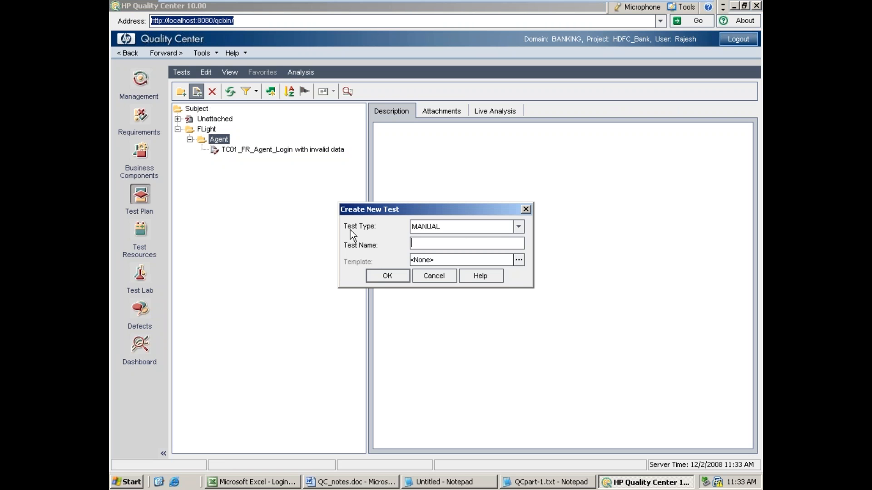
click(518, 227)
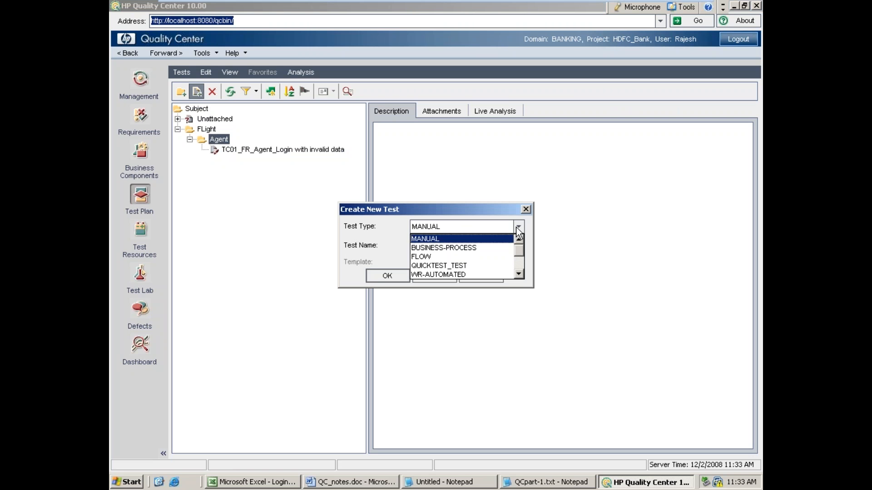
click(469, 266)
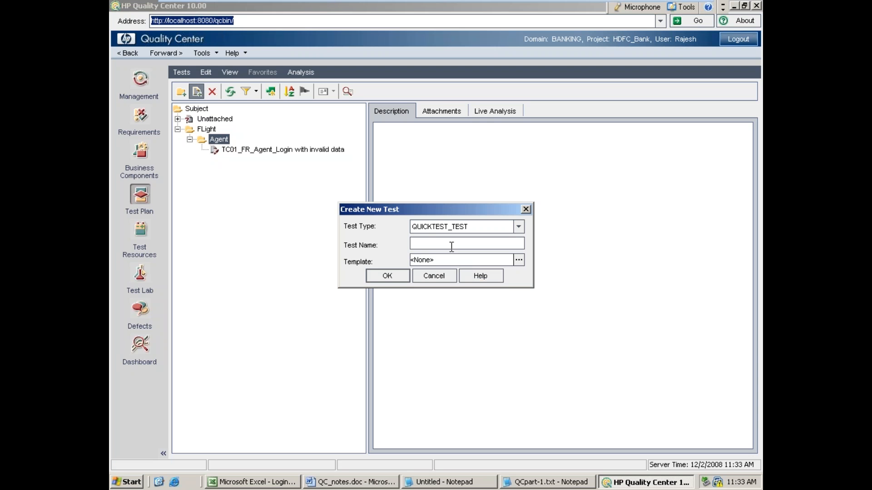
text(Demo for Automation)
click(384, 275)
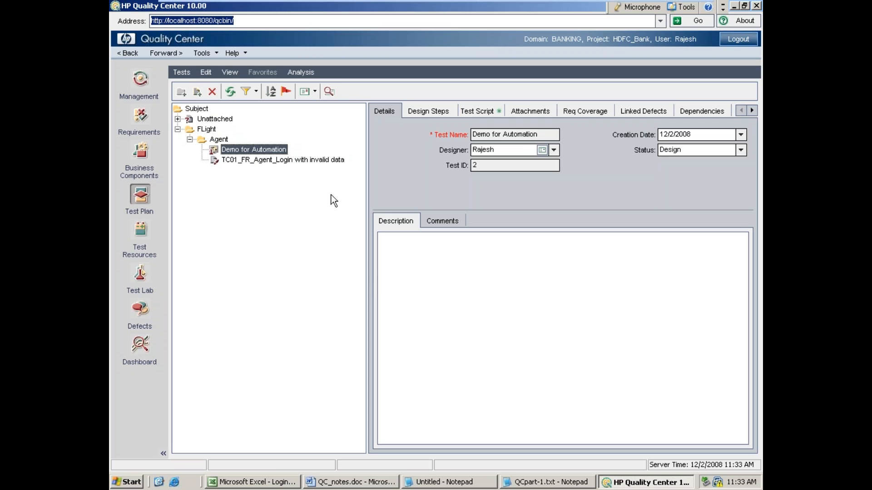
Step: Enter "asfasdfd" as the description of Demo for Automation and display its test script in Expert View
click(383, 244)
text(asfasdfd)
click(439, 110)
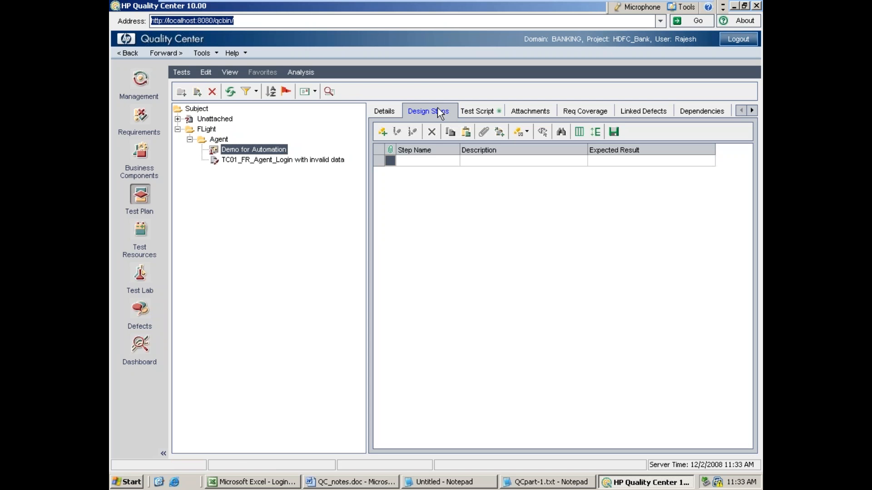
click(470, 114)
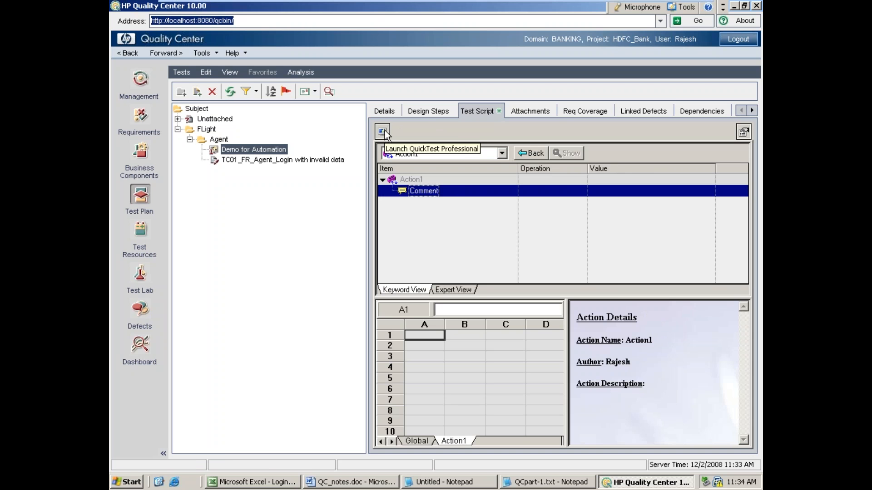
click(468, 293)
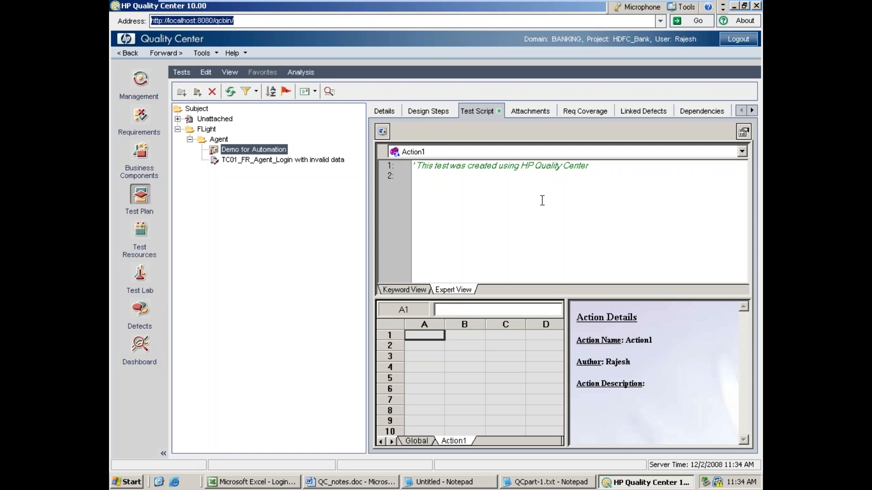
Step: Launch QuickTest Professional from the test script, examine the Demo for Automation test there, and close it
click(381, 132)
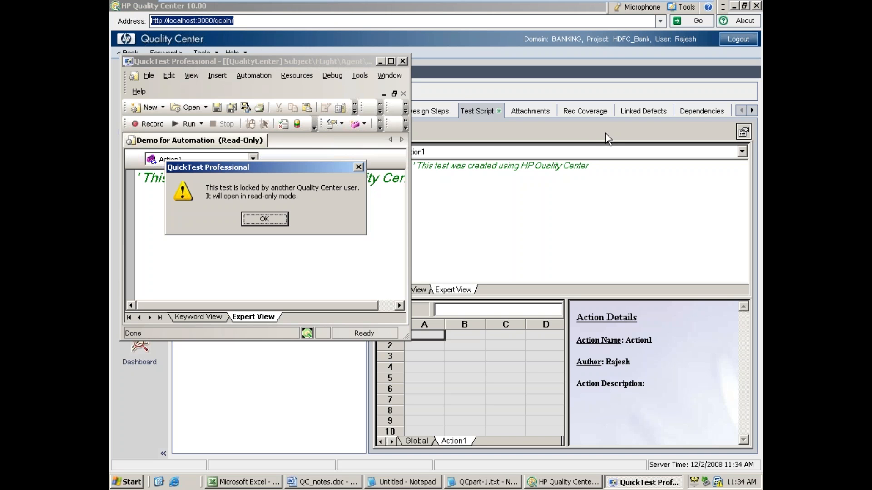
click(276, 220)
double_click(317, 61)
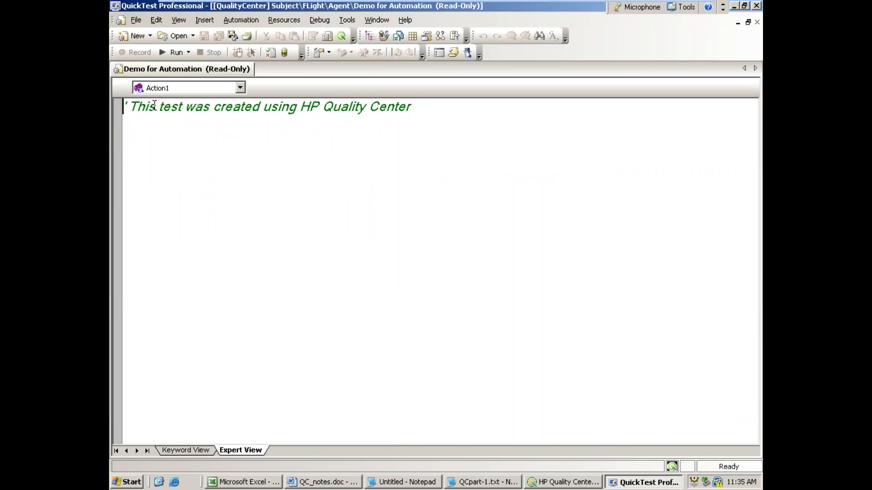
double_click(509, 6)
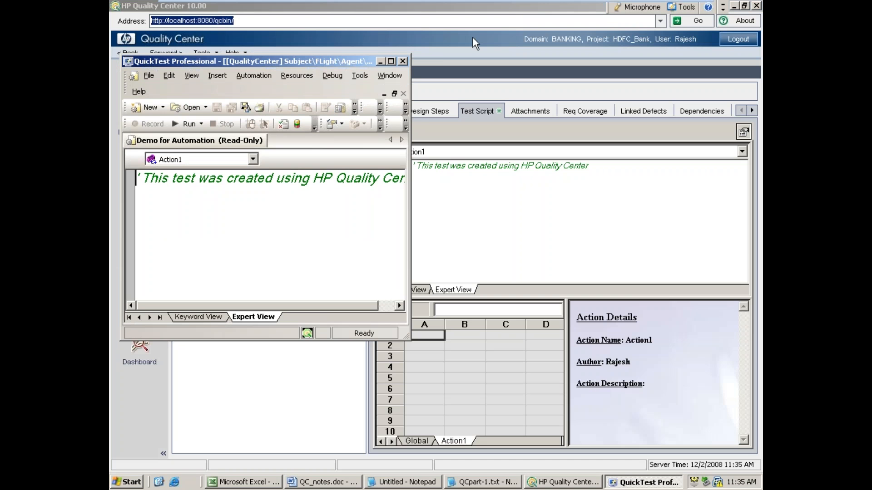
click(402, 61)
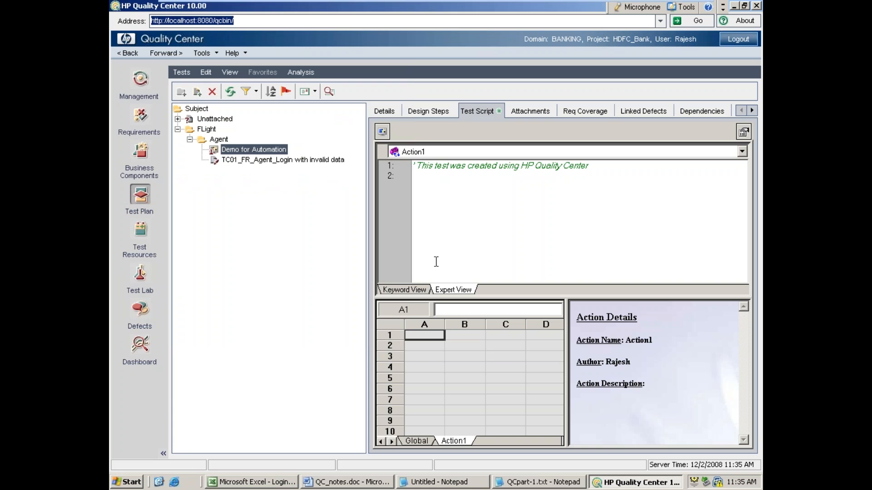
Step: Refresh the Test Plan and redisplay the Demo for Automation script in Expert View
click(230, 93)
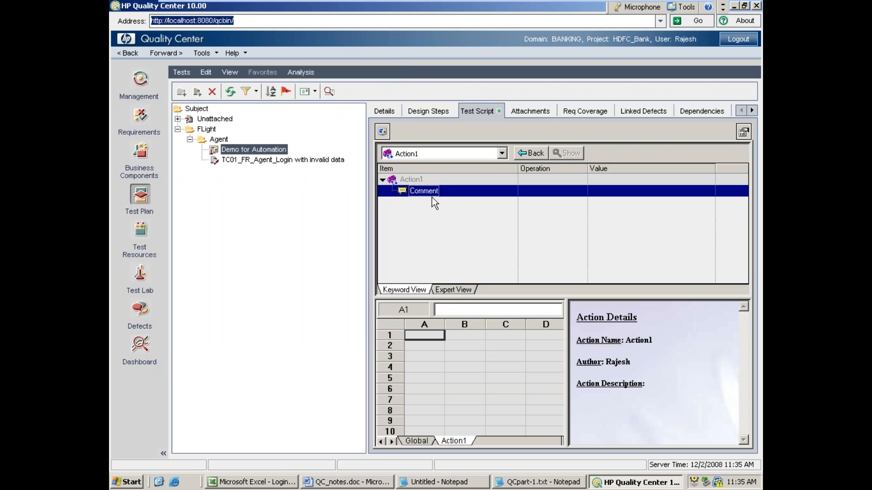
click(460, 290)
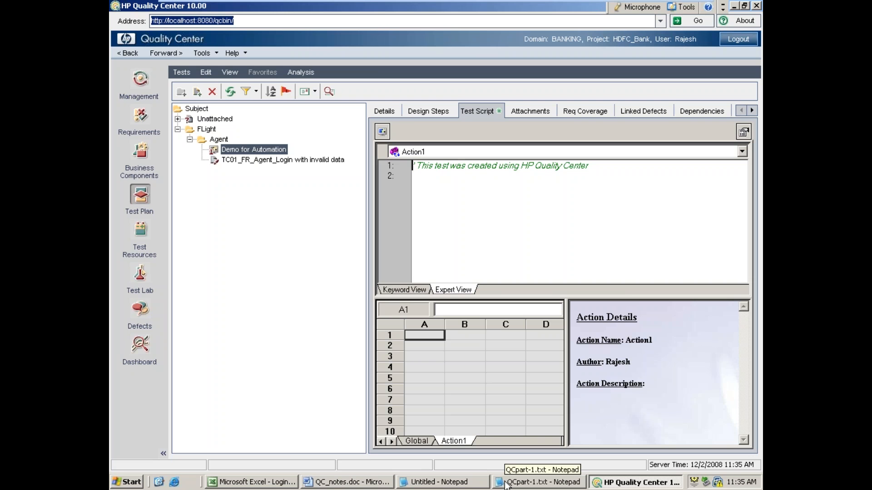
Step: In the untitled Notepad notes, add "iv. QTP to QC connection" under Test Plan and start an indented line below it
click(429, 483)
scroll(388, 438, down, 1)
click(242, 359)
click(219, 348)
key(Tab)
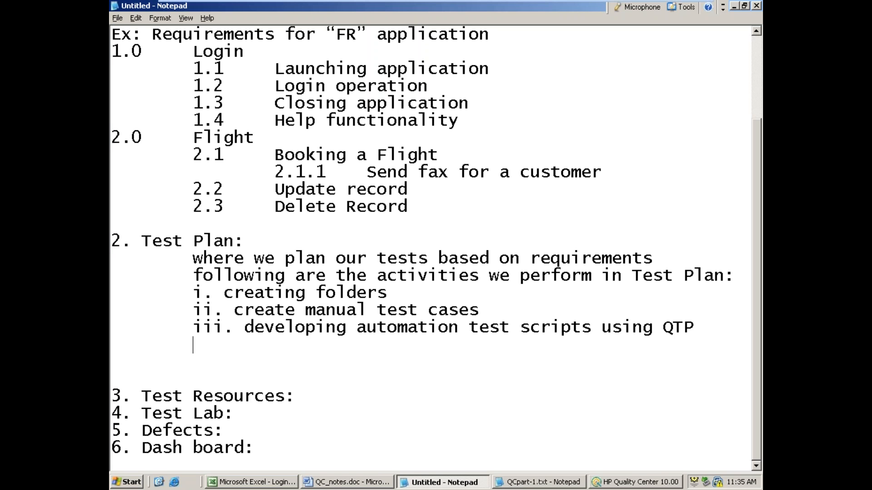
text(iv. QTP)
text(QC connection)
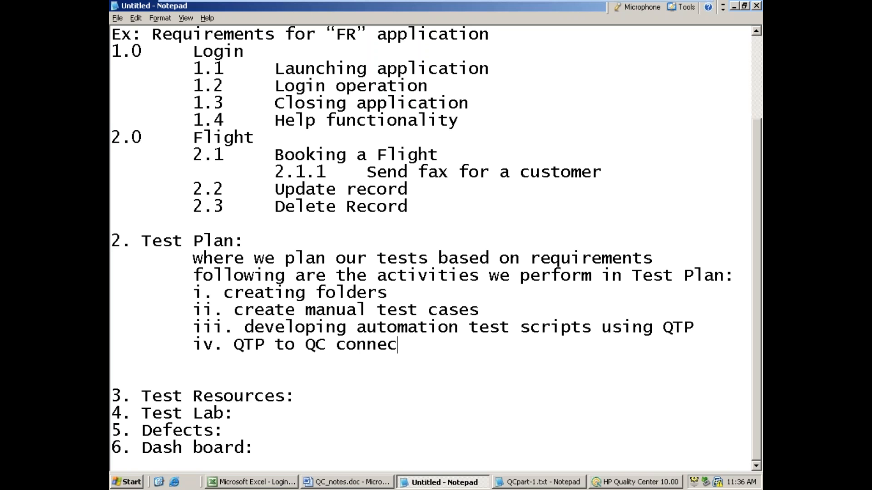
key(Return)
key(Tab)
key(Tab)
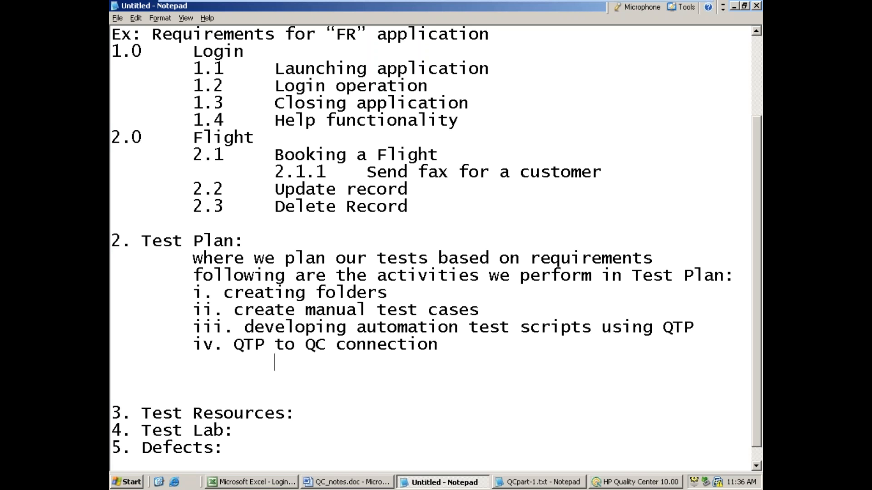
Step: Launch QuickTest Professional from the desktop with the ActiveX and Visual Basic add-ins enabled alongside Web
click(735, 6)
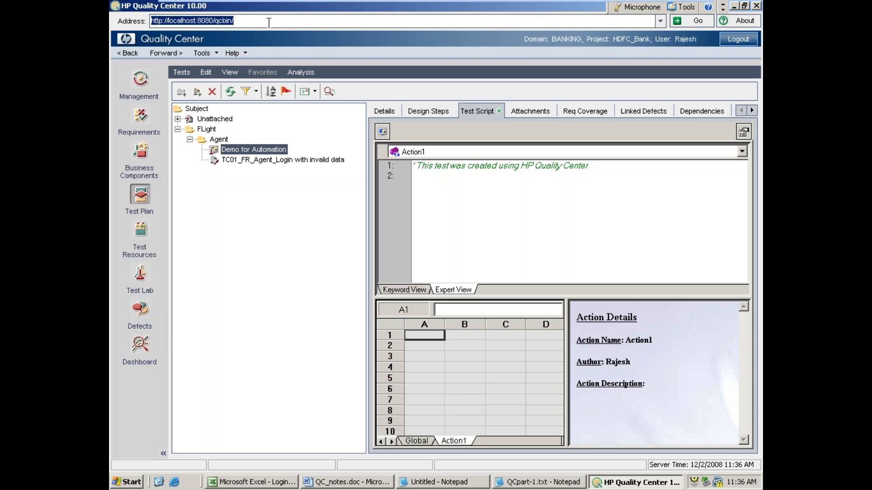
click(733, 6)
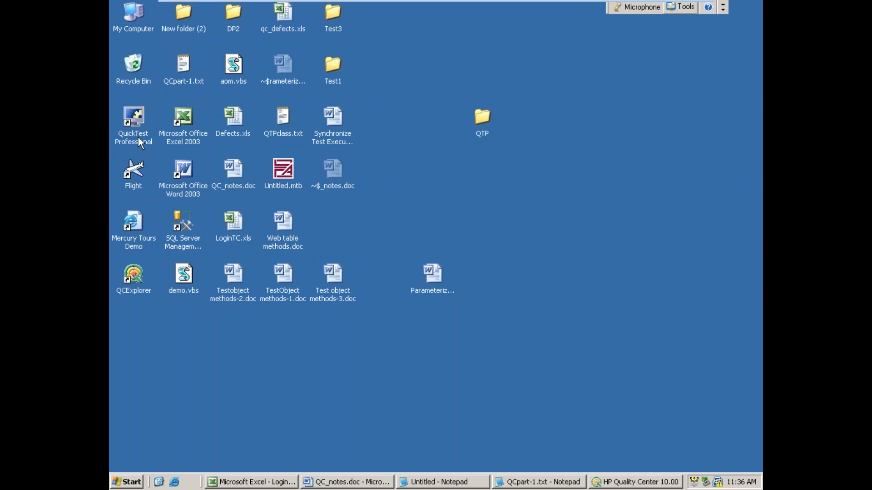
click(138, 137)
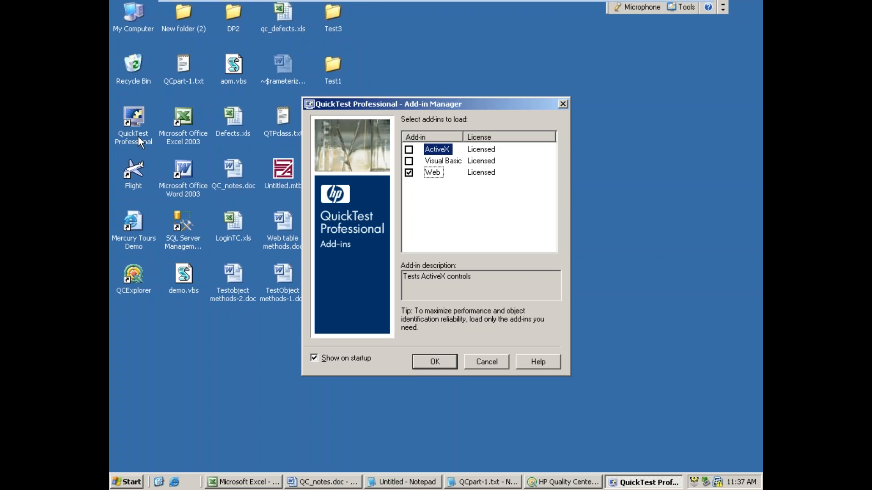
click(409, 151)
click(408, 161)
click(437, 361)
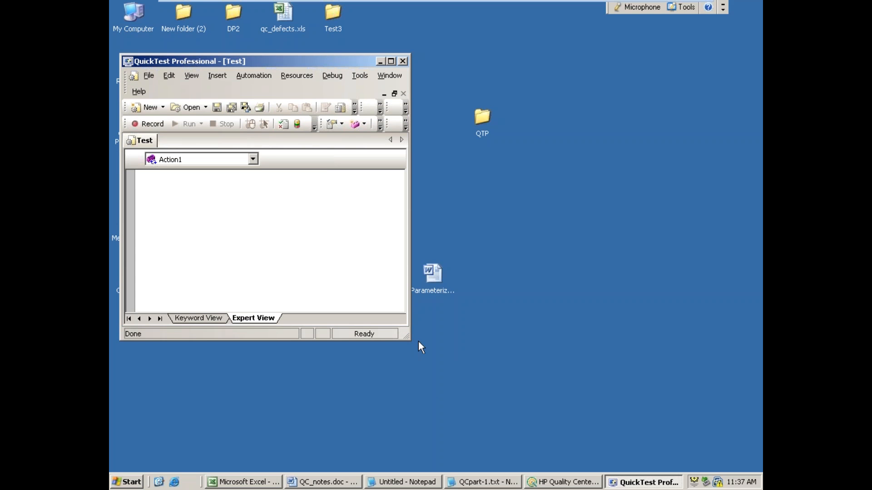
Step: Maximize QuickTest Professional, open Test1 from C:\10amOct16\Tests, and display its FR_Agent_Login action
double_click(355, 63)
click(135, 35)
click(136, 19)
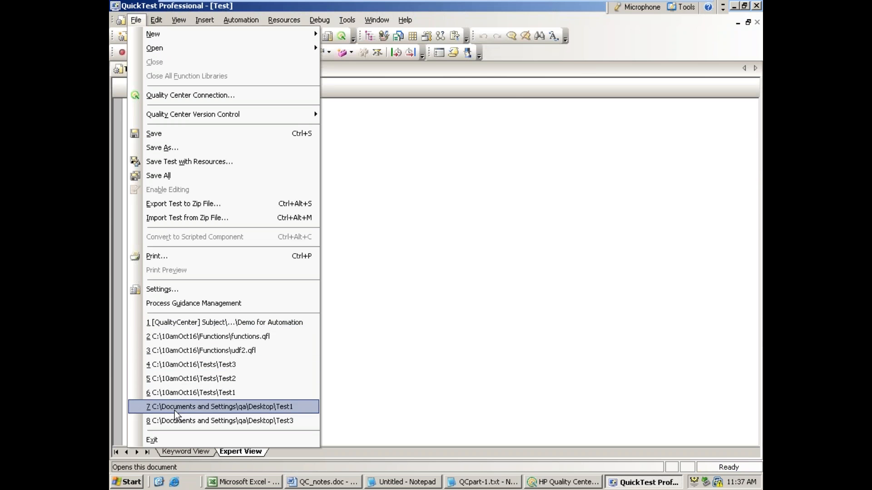
mouse_move(154, 52)
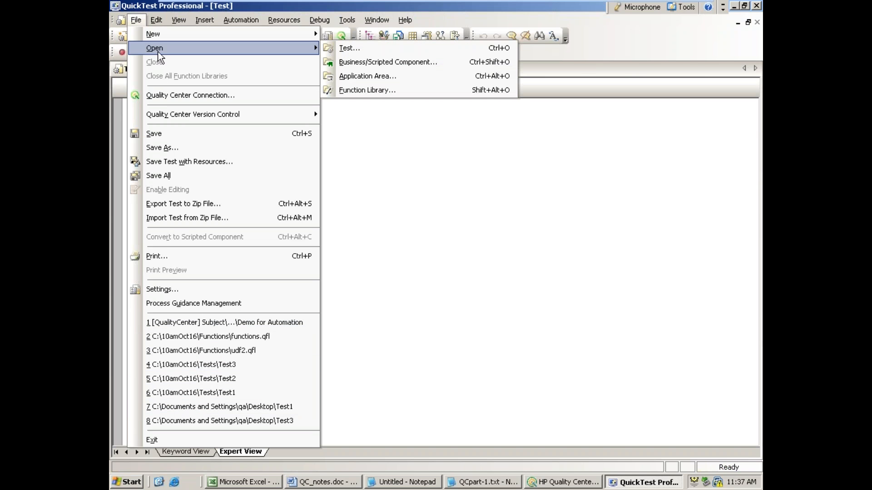
click(342, 49)
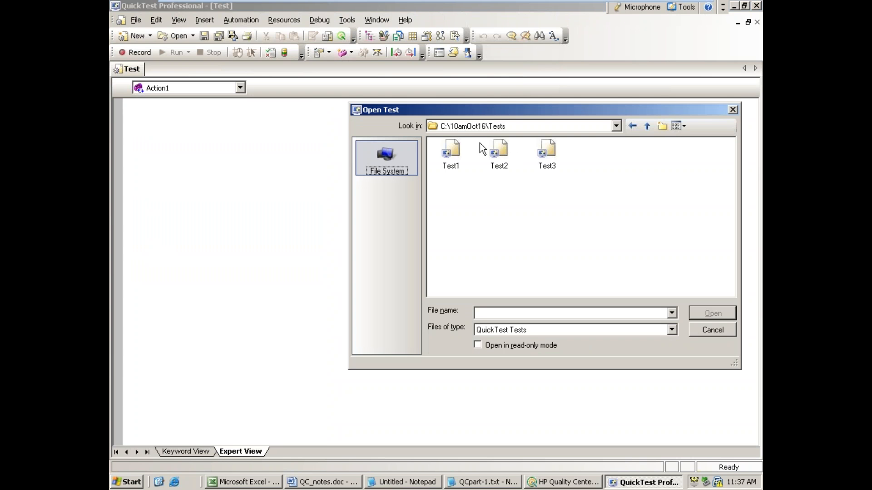
double_click(460, 151)
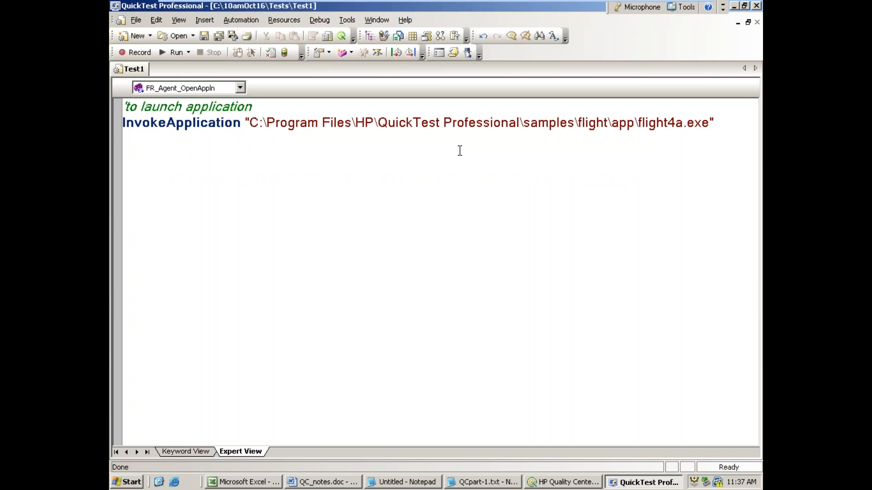
click(240, 88)
click(215, 109)
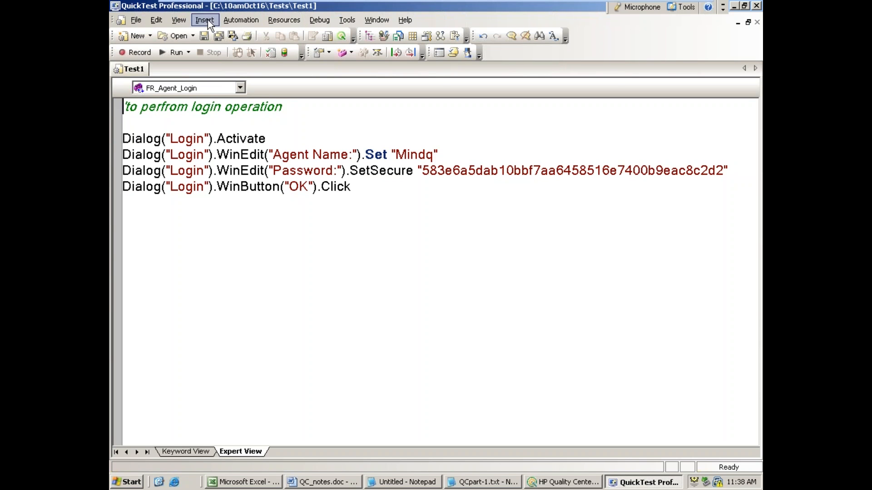
click(137, 20)
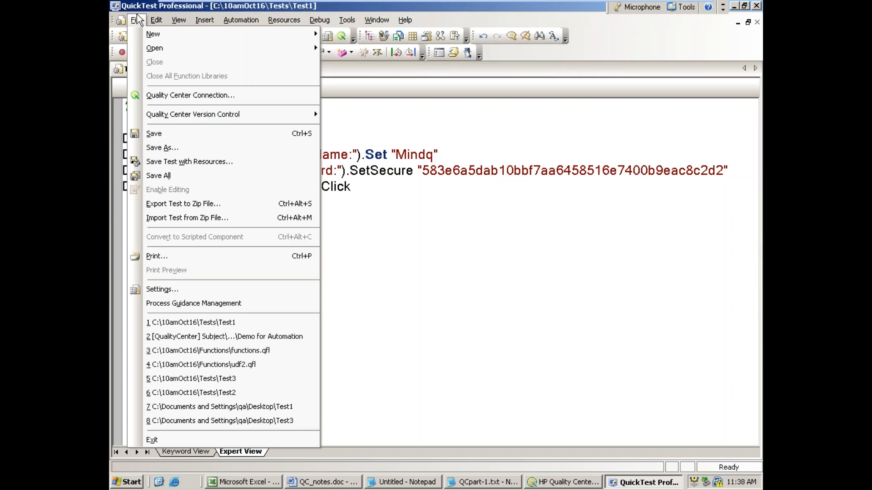
click(143, 148)
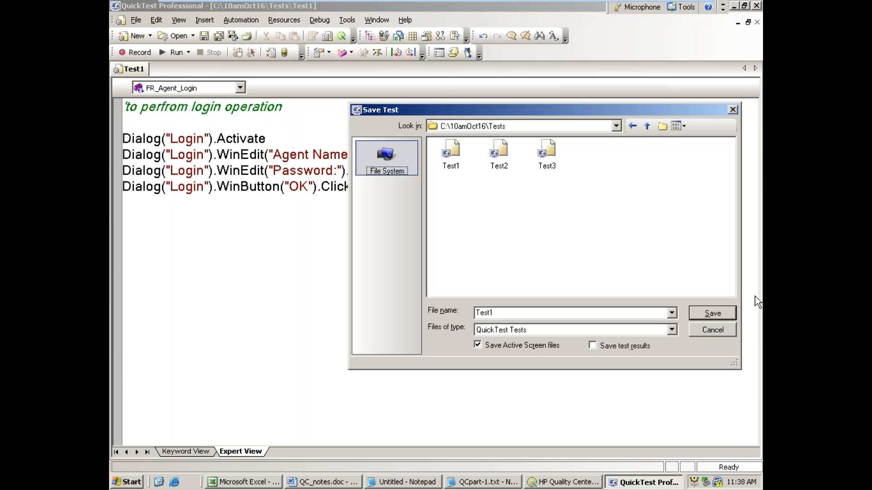
click(725, 327)
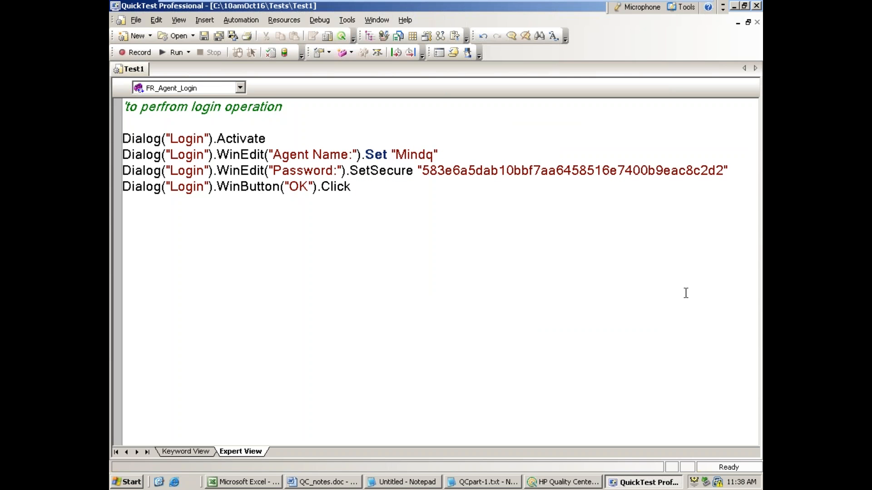
click(135, 20)
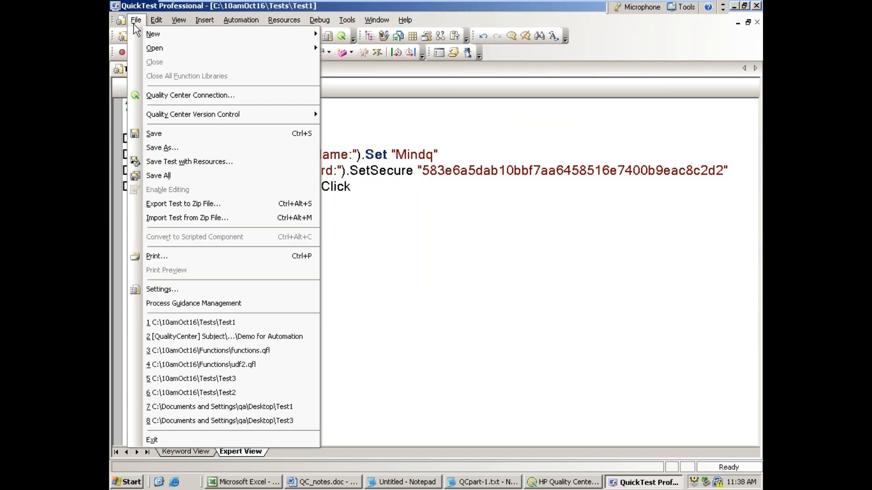
click(172, 97)
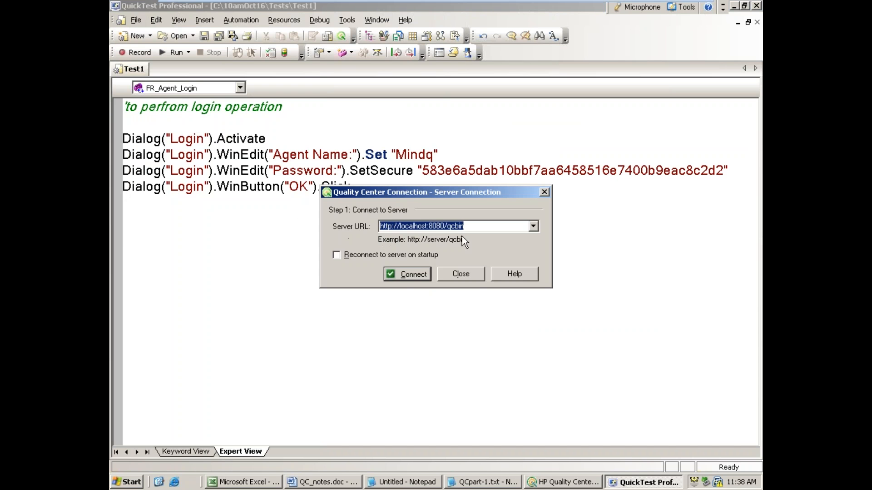
click(407, 275)
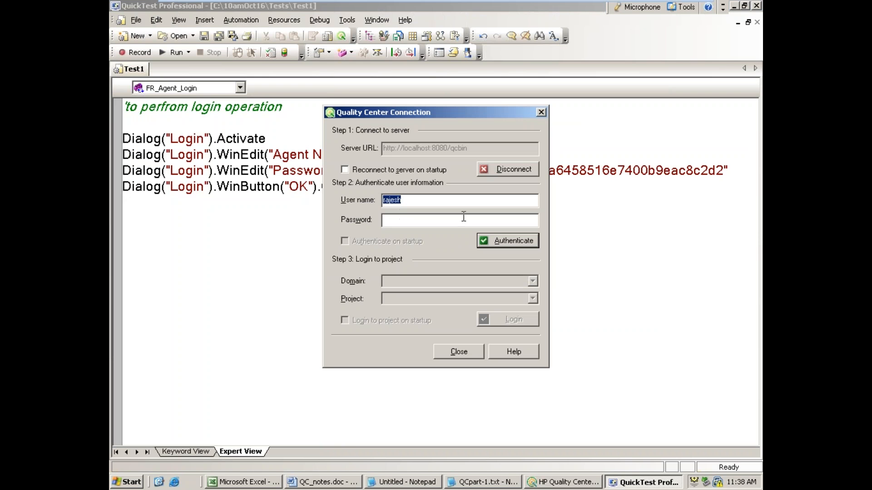
text(Rajesh)
click(507, 221)
text(****)
click(528, 242)
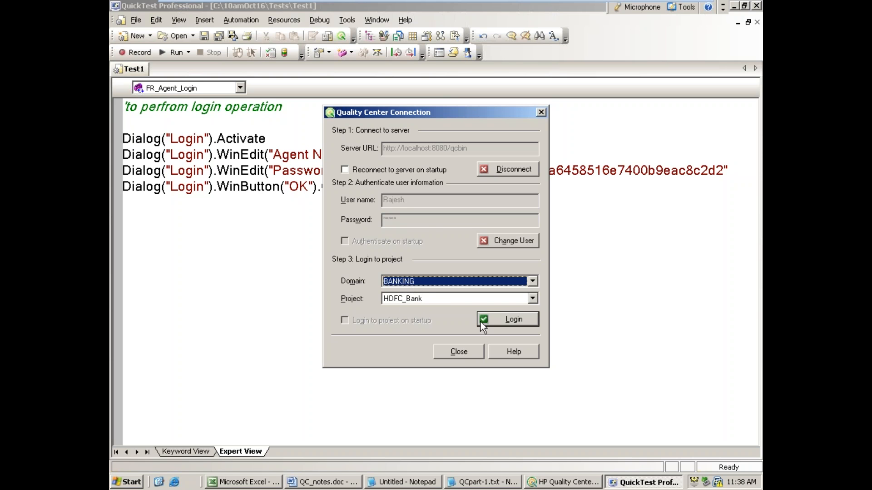
click(495, 320)
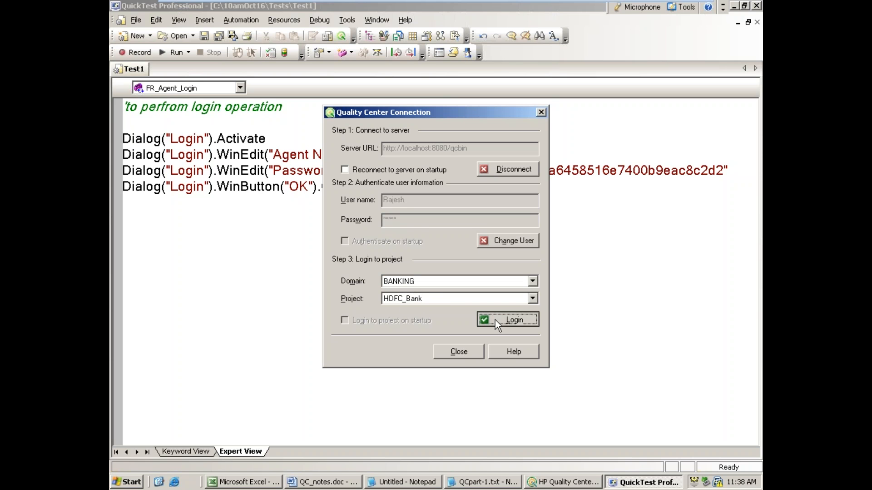
click(473, 350)
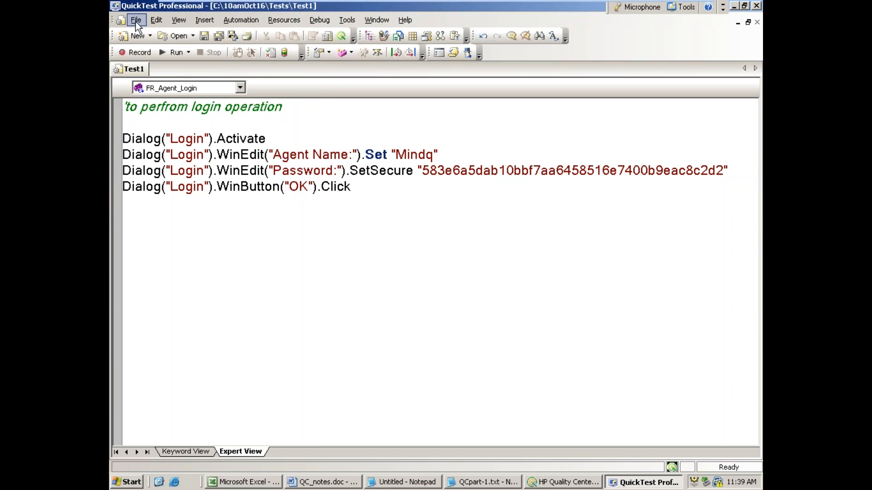
Step: Save the open test as "Automation demo" in the Quality Center Test Plan folder Subject\FLight\Agent
click(133, 20)
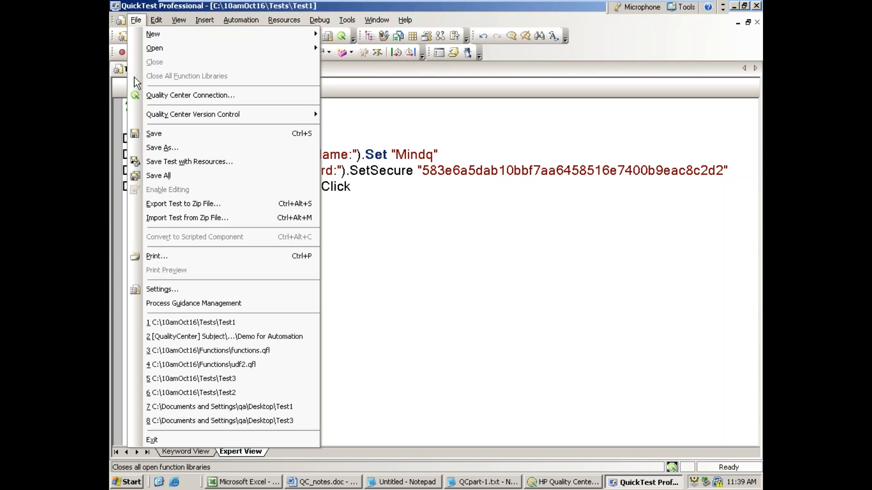
click(138, 148)
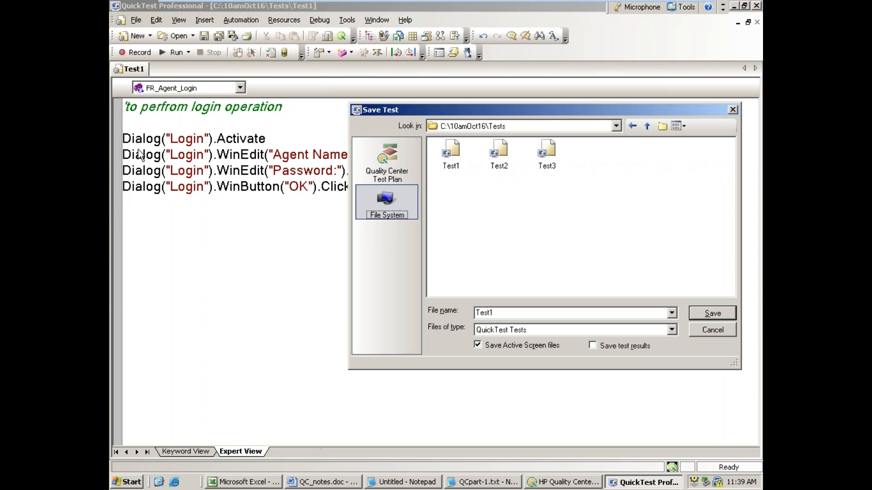
click(393, 164)
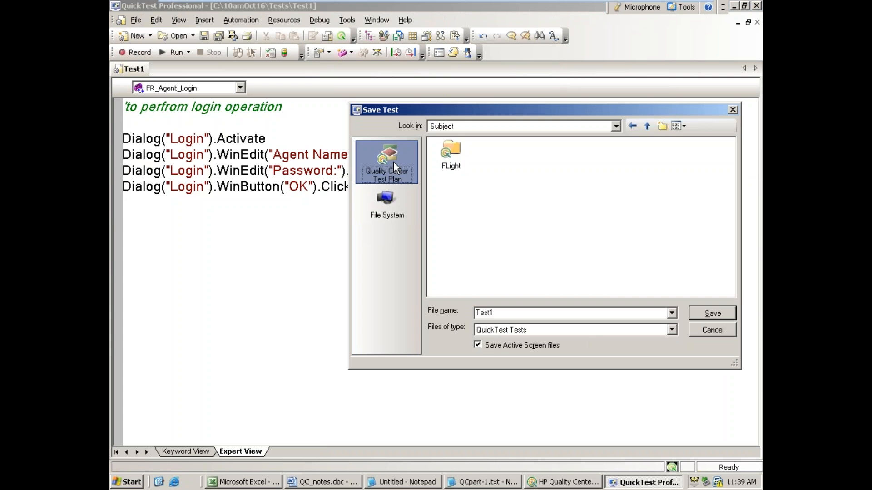
double_click(457, 165)
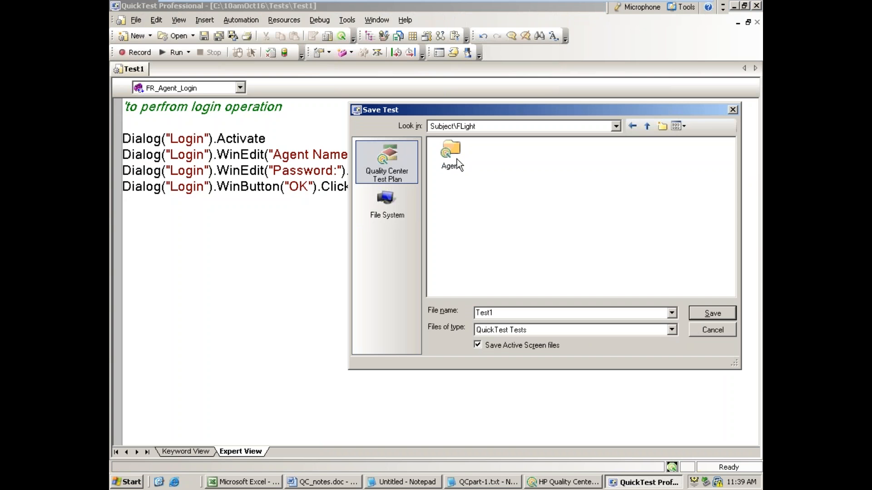
double_click(453, 147)
double_click(565, 308)
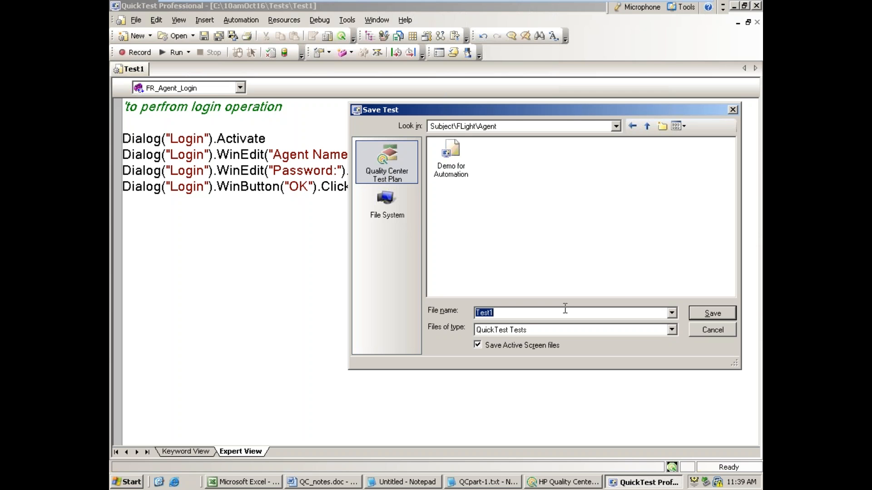
text(Automation demo)
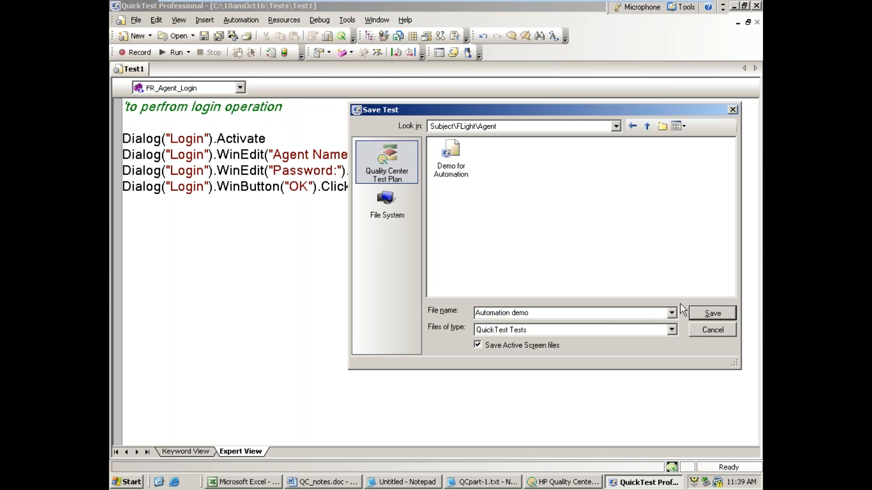
click(725, 314)
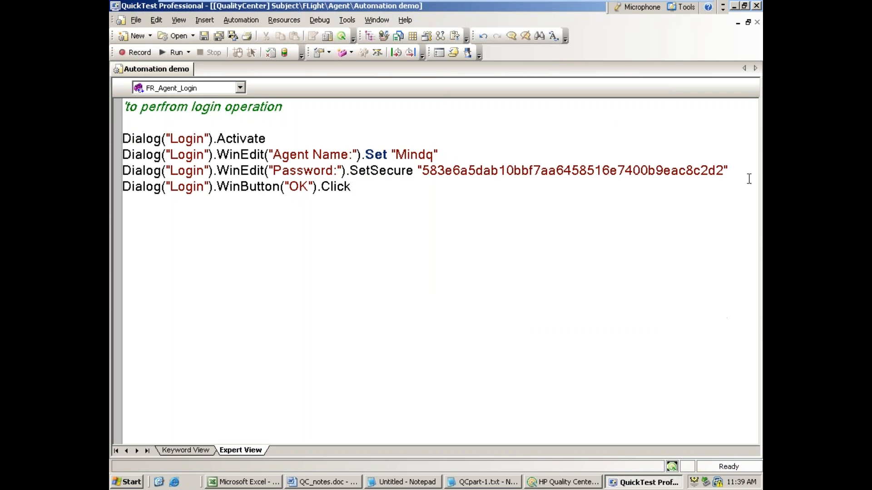
Step: Close QuickTest Professional, switch to HP Quality Center, and refresh the Test Plan tree
click(756, 5)
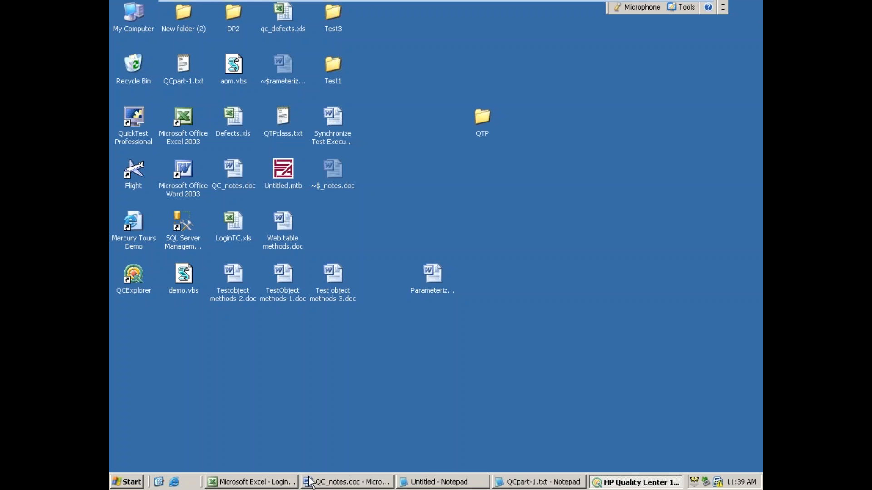
click(599, 484)
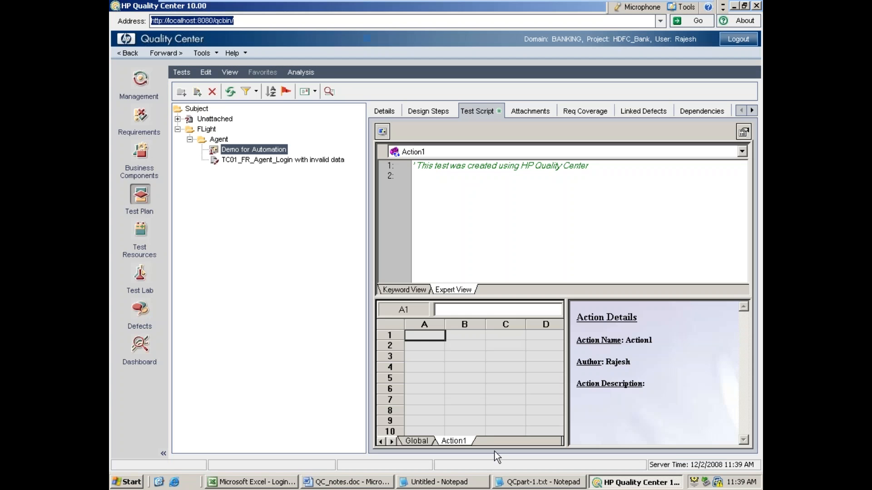
click(229, 91)
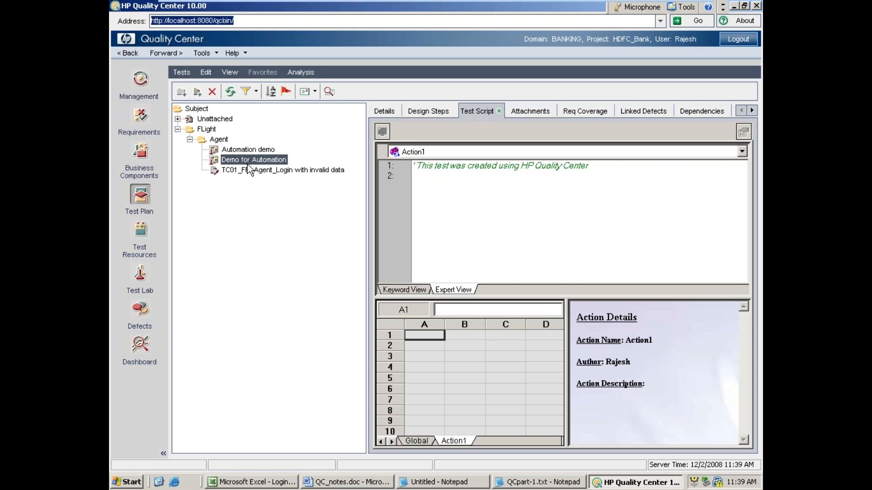
Step: Display the Automation demo test's script in Expert View with its FR_Agent_Login action
click(241, 150)
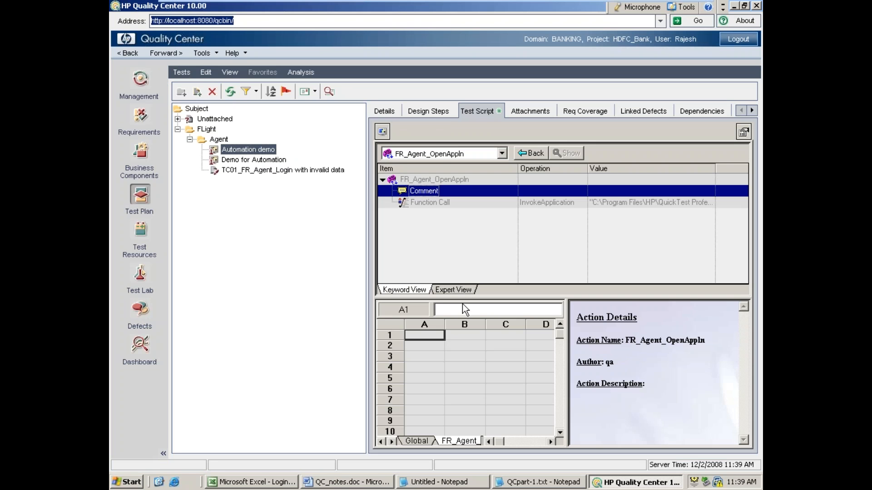
click(453, 290)
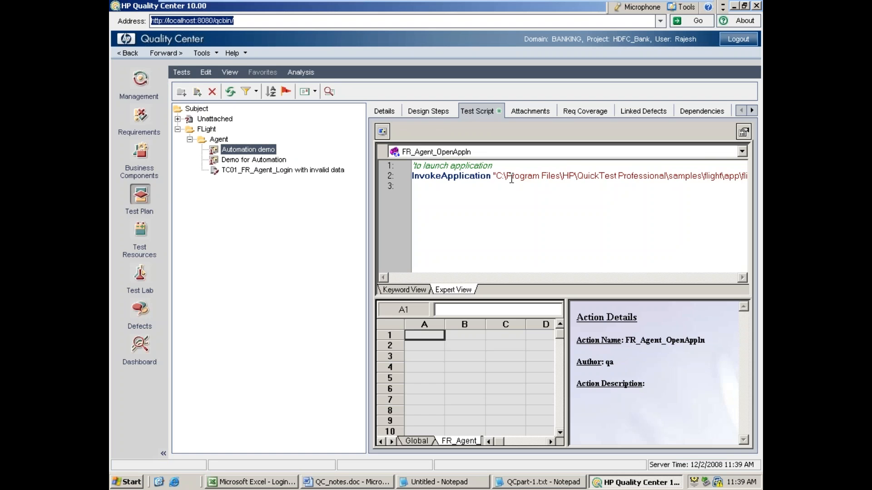
click(742, 152)
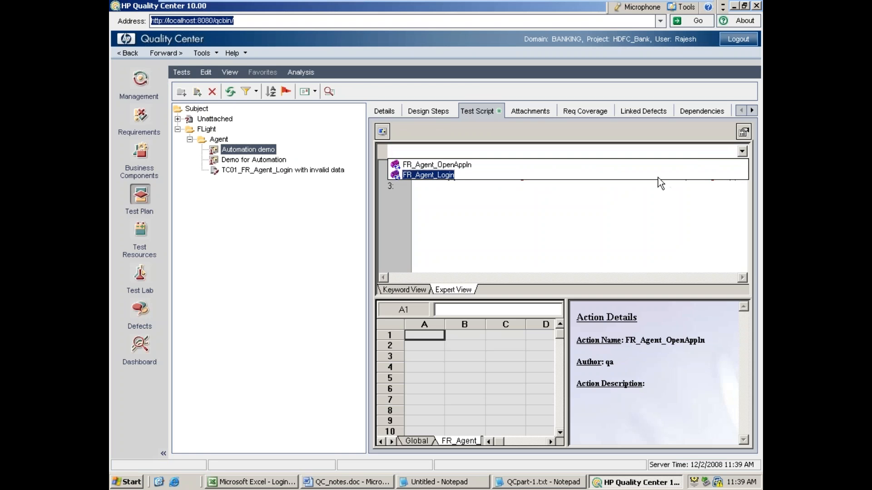
click(658, 177)
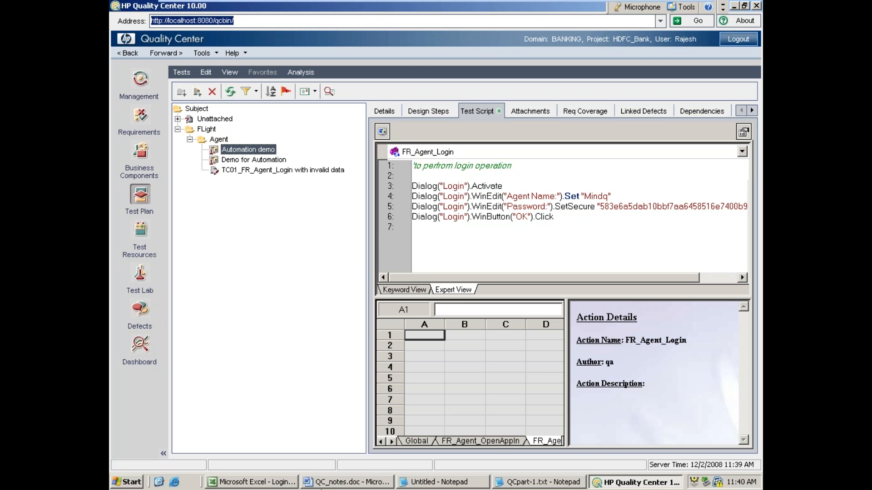
Step: In the untitled Notepad notes, add the indented line "v. exporting TC's from Excel to QC" under Test Plan
click(279, 487)
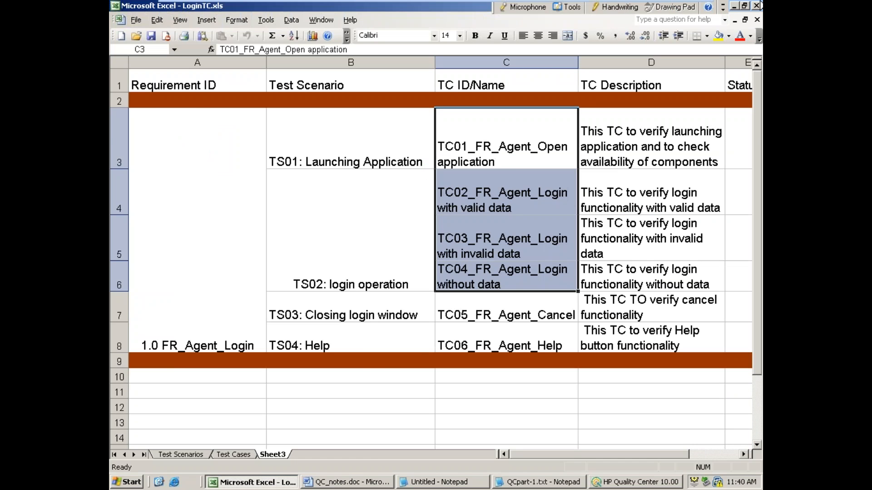
click(734, 5)
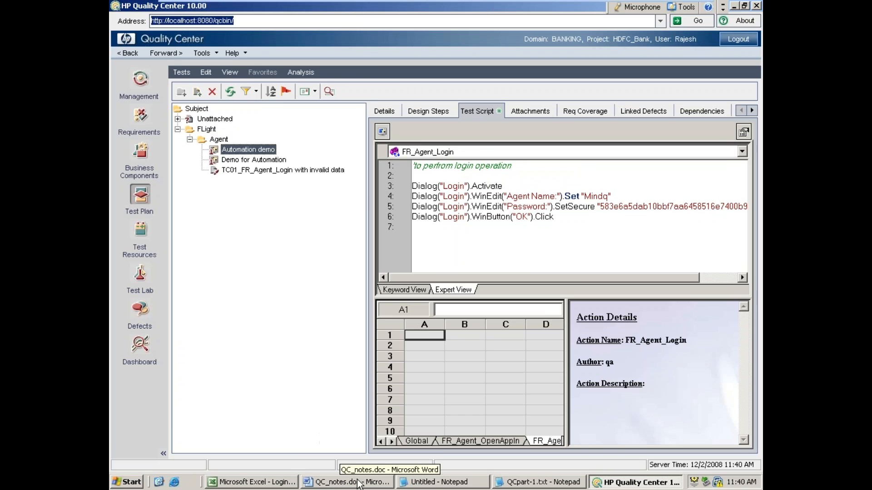
click(431, 483)
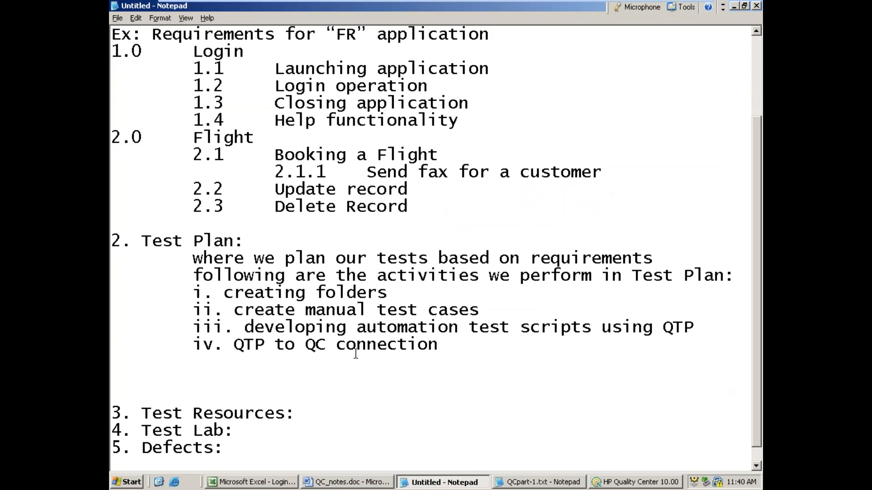
key(Return)
key(Tab)
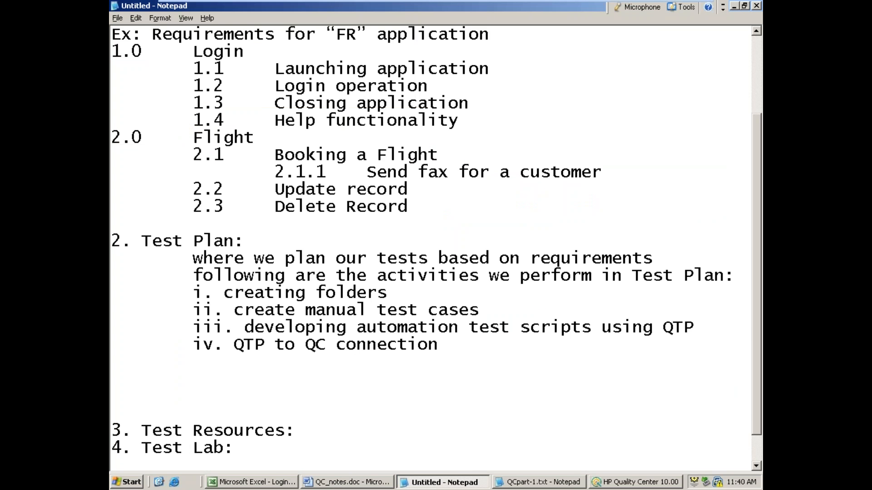
text(v. exporting )
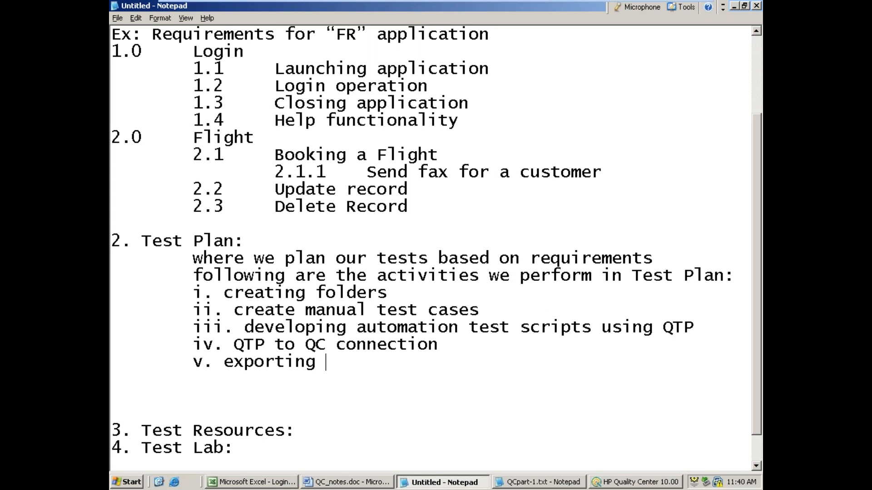
text(TC's from Excel t)
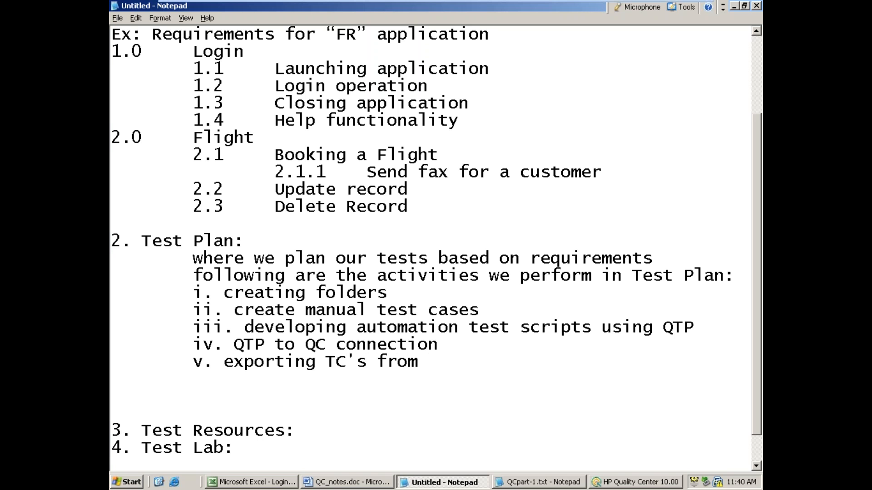
text(o )
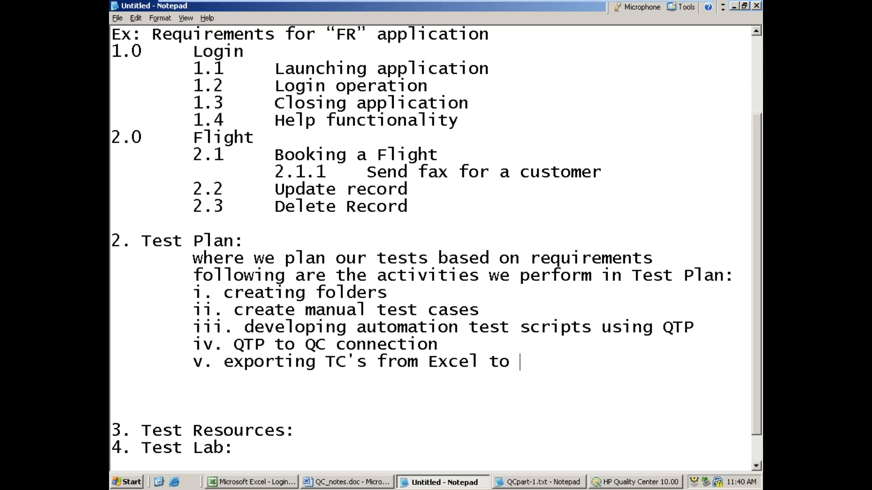
text(QC)
Step: Minimize Notepad and Quality Center, switch to LoginTC.xls in Excel, and show the first rows of the Test Cases sheet
click(734, 5)
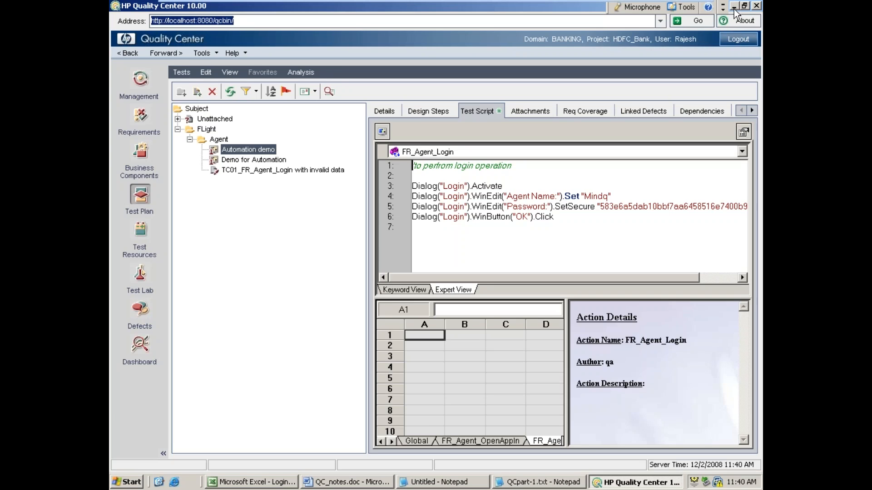
click(734, 6)
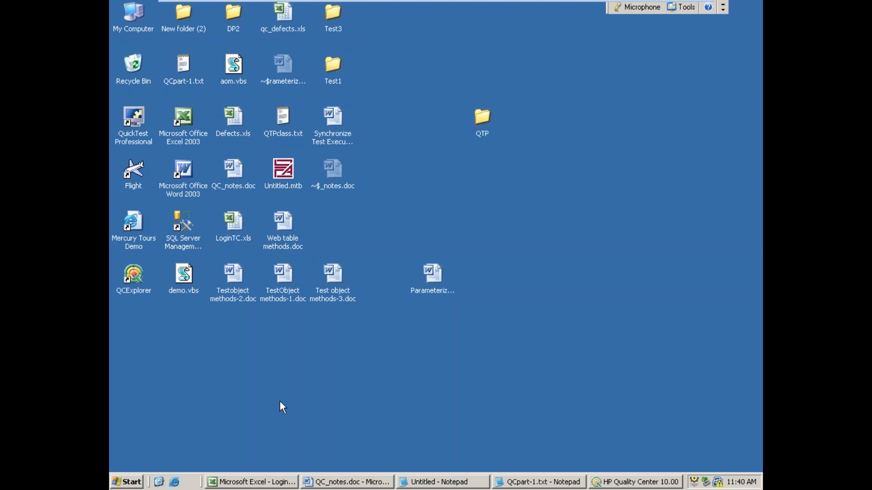
click(267, 482)
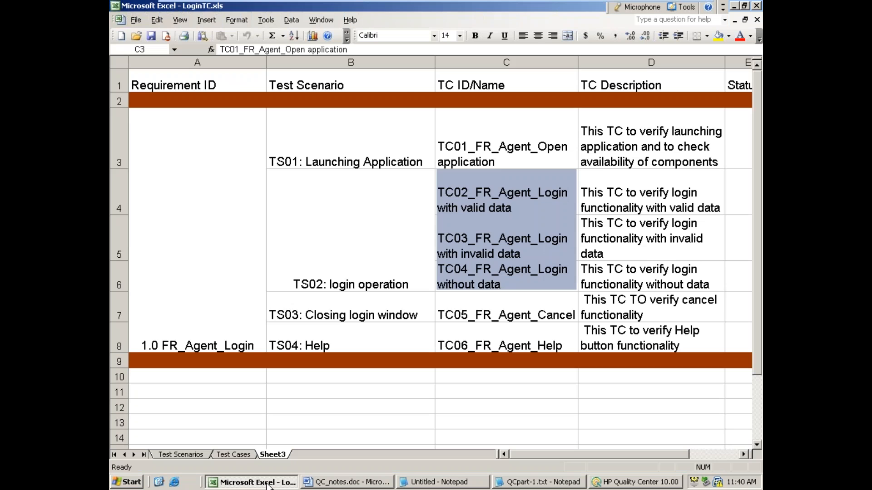
click(242, 455)
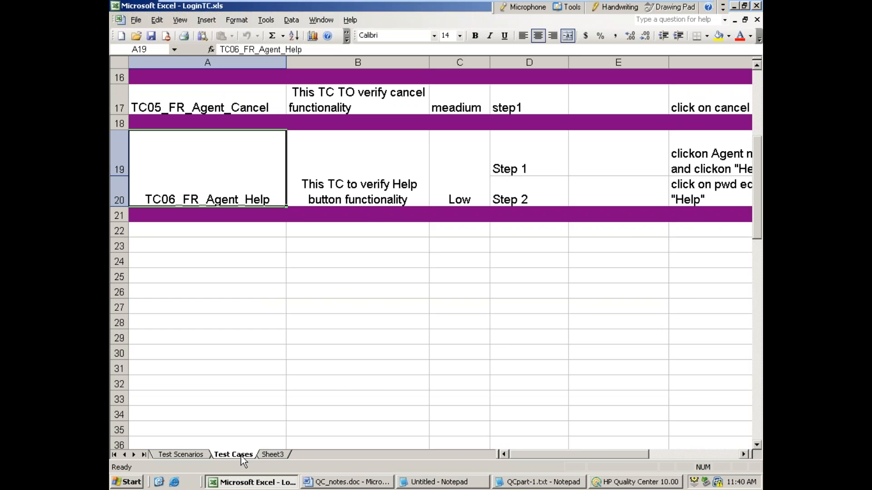
scroll(296, 366, up, 5)
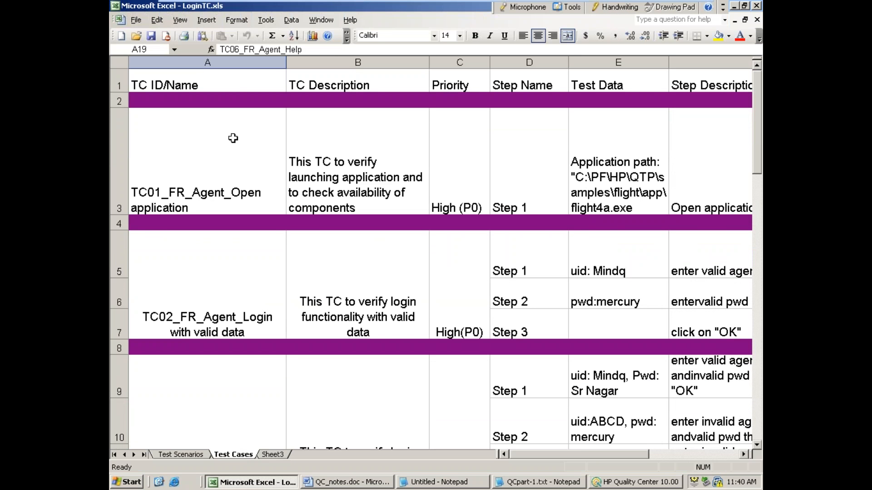
Step: Narrow the TC ID/Name, TC Description and Step Description columns to fit the Expected Result column on screen
drag(285, 62, 217, 62)
drag(359, 62, 307, 64)
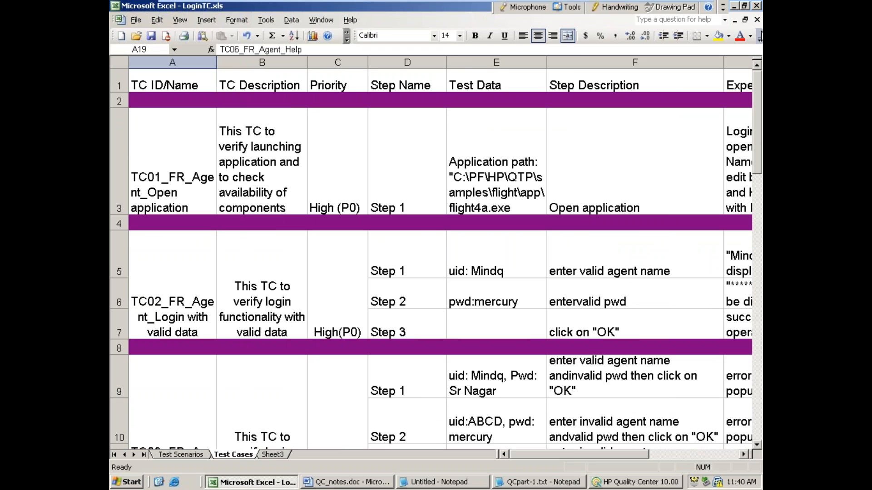
drag(722, 63, 623, 63)
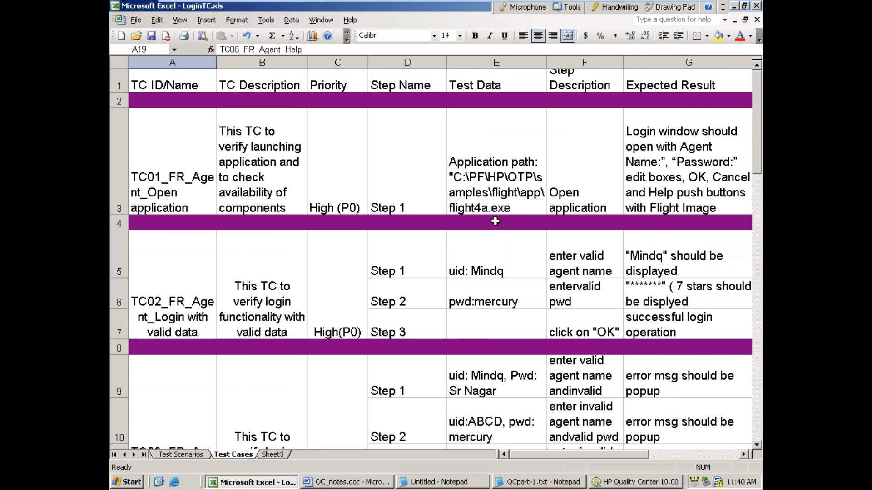
Step: Narrow the Step Name column on the Test Cases sheet and point out the Export To Quality Center command
drag(446, 67, 419, 66)
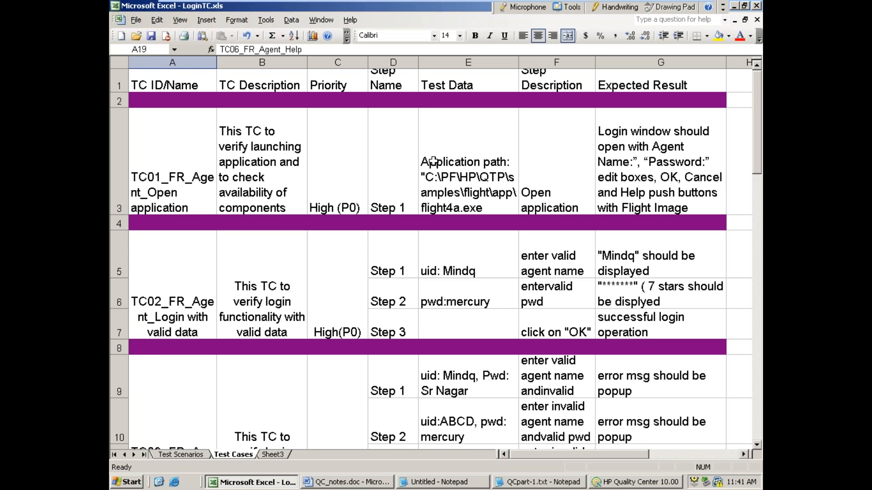
click(263, 21)
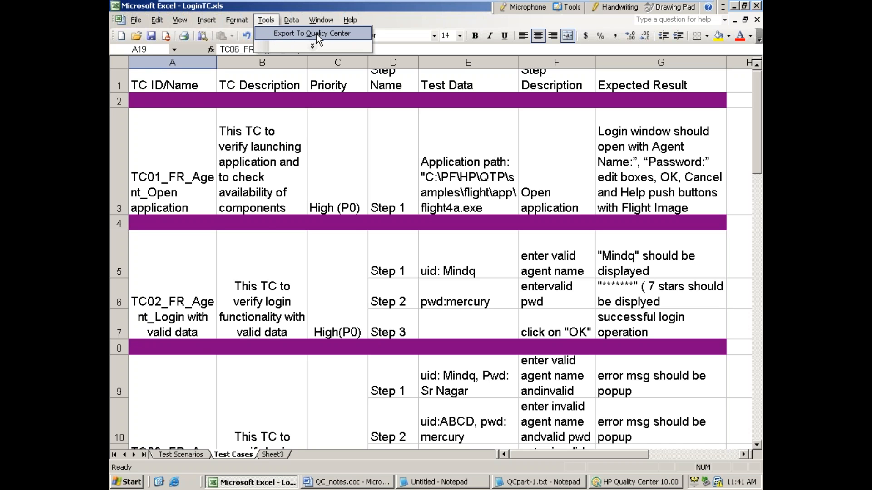
click(421, 24)
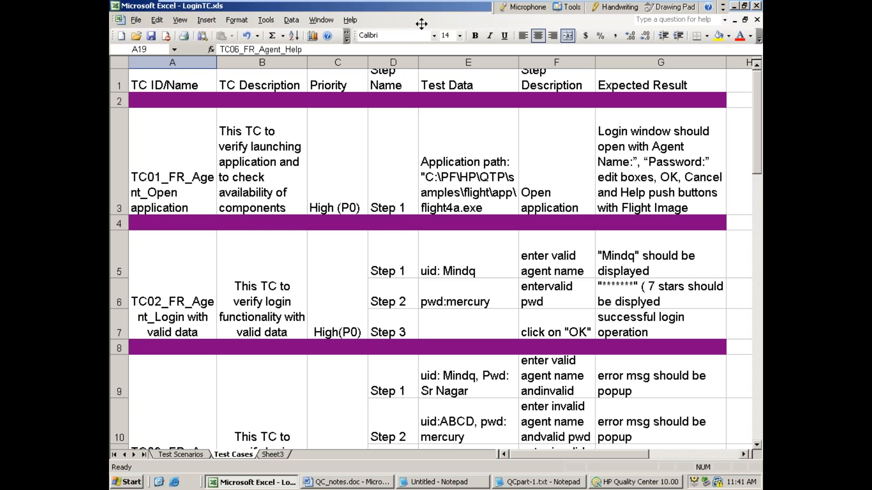
click(266, 20)
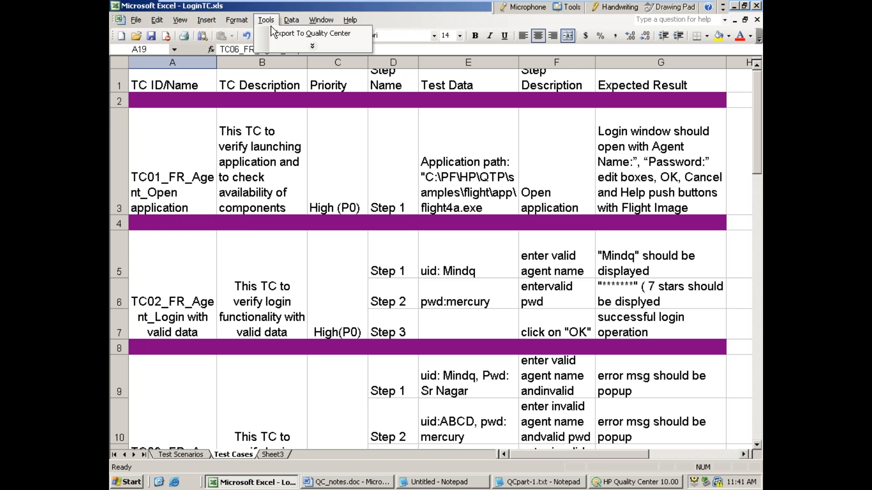
click(477, 182)
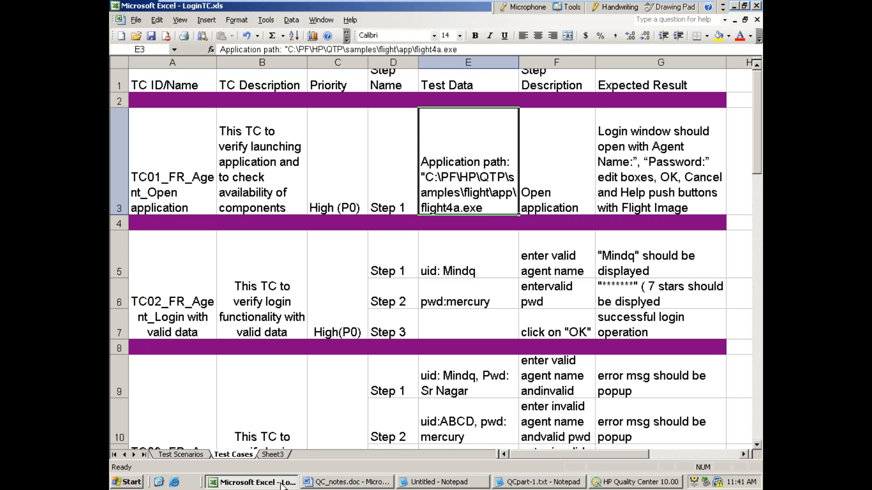
Step: Switch to Quality Center and show the FLight folder and its Agent subfolder in the Test Plan tree
click(648, 484)
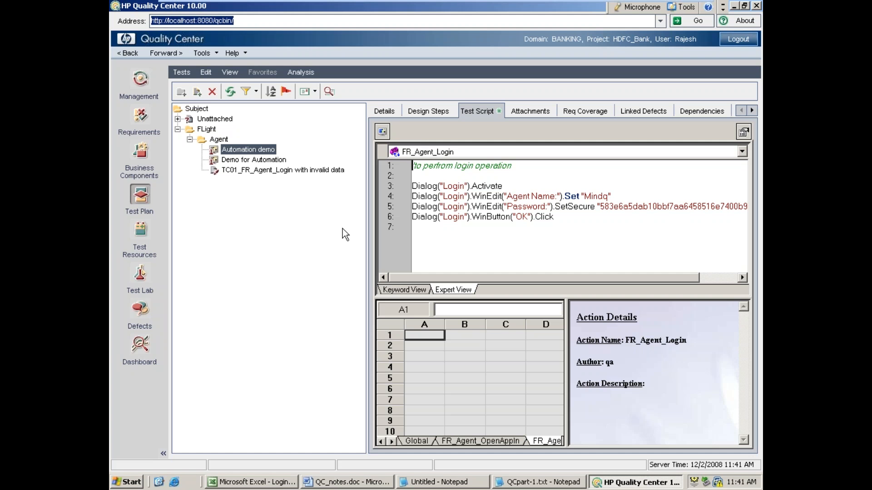
click(204, 120)
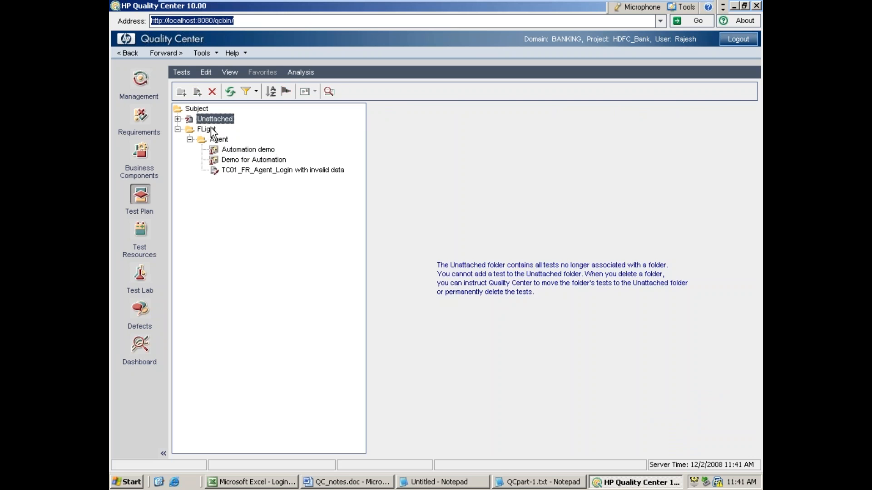
click(212, 130)
click(221, 140)
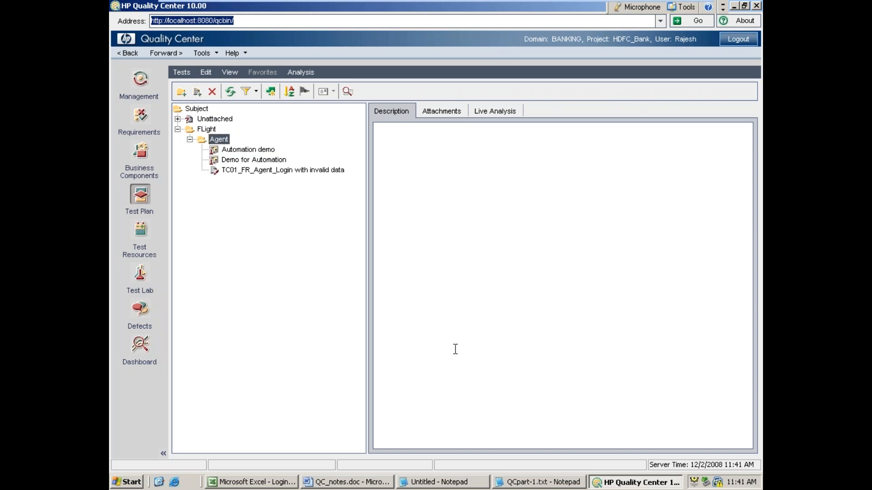
click(200, 129)
Step: Return to LoginTC.xls in Excel and enter the header "QC path/subject" in cell J1 of the Test Cases sheet
click(264, 482)
click(559, 166)
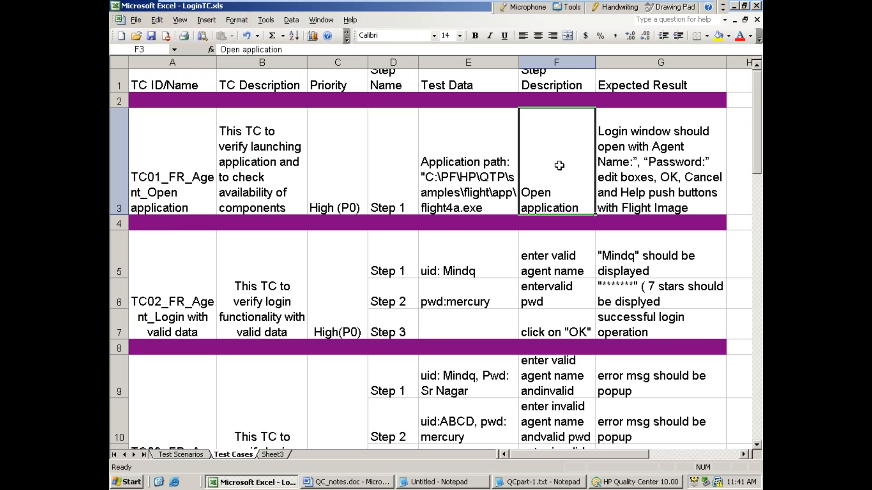
click(743, 455)
click(743, 456)
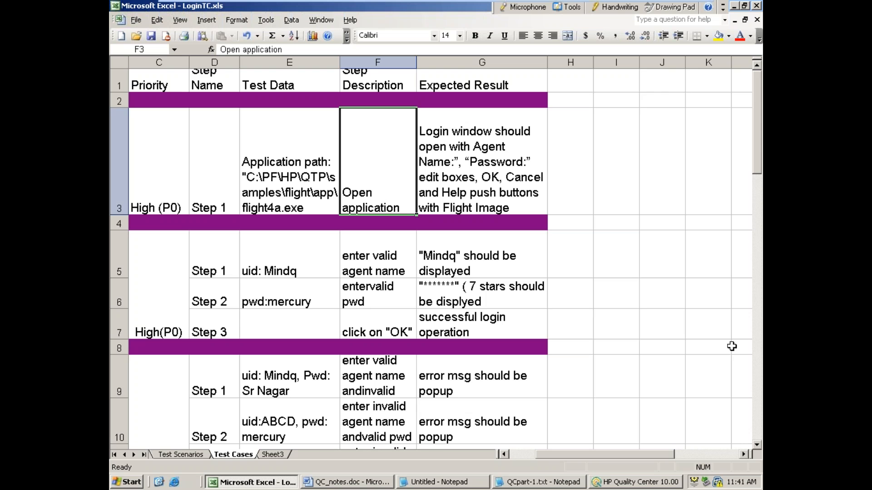
click(561, 73)
click(611, 73)
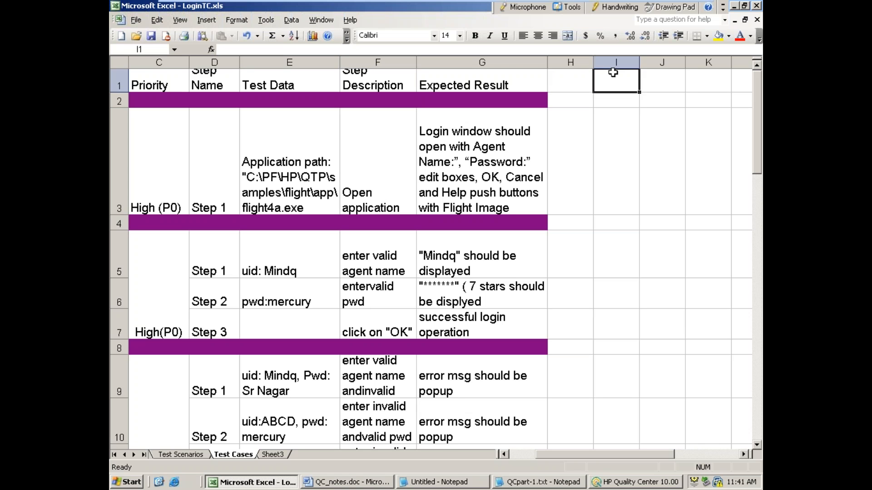
click(660, 83)
text(QC path/subject)
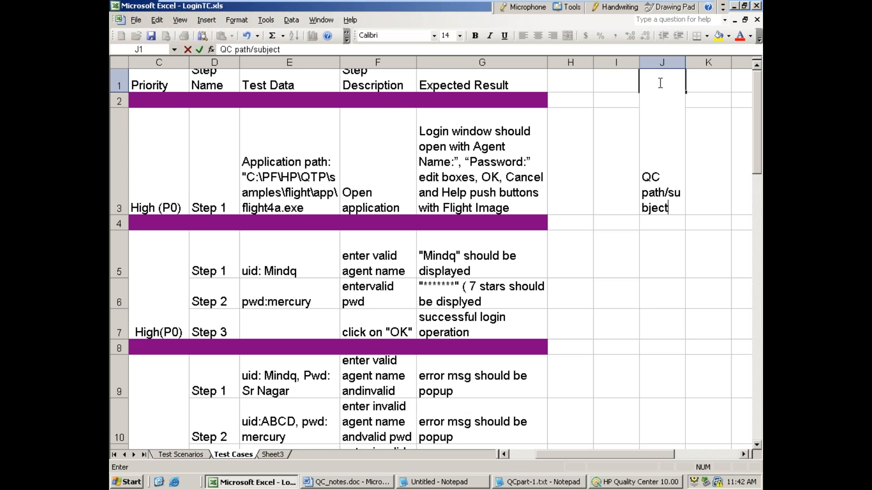
click(662, 136)
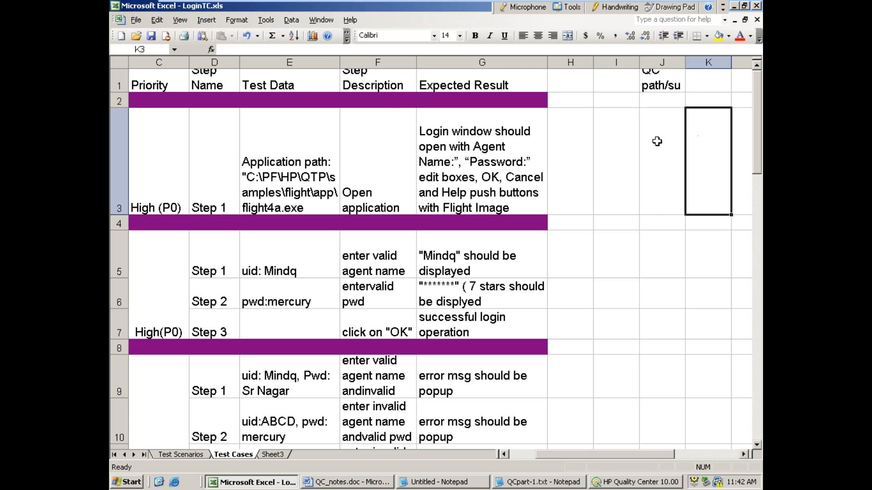
Step: Enter the Quality Center path "/Flight/Manual" in cell J3 for the TC01 test case
double_click(657, 142)
text(/FLi)
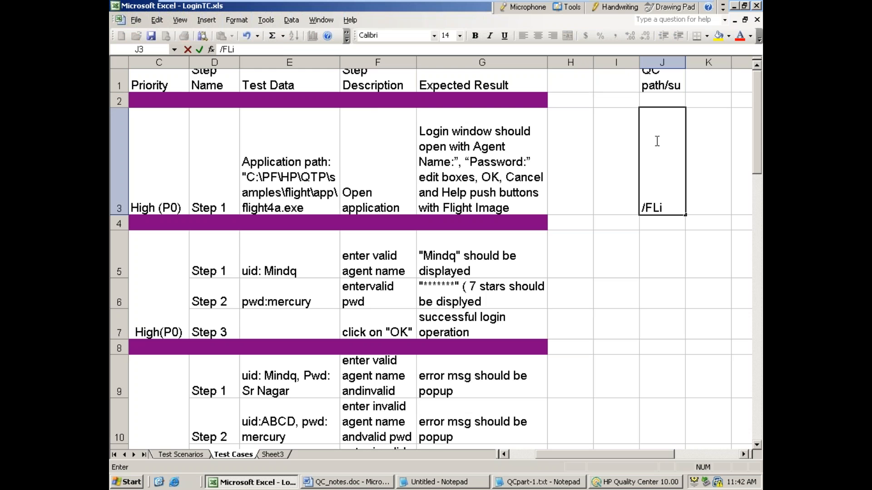
text(ght/Manual)
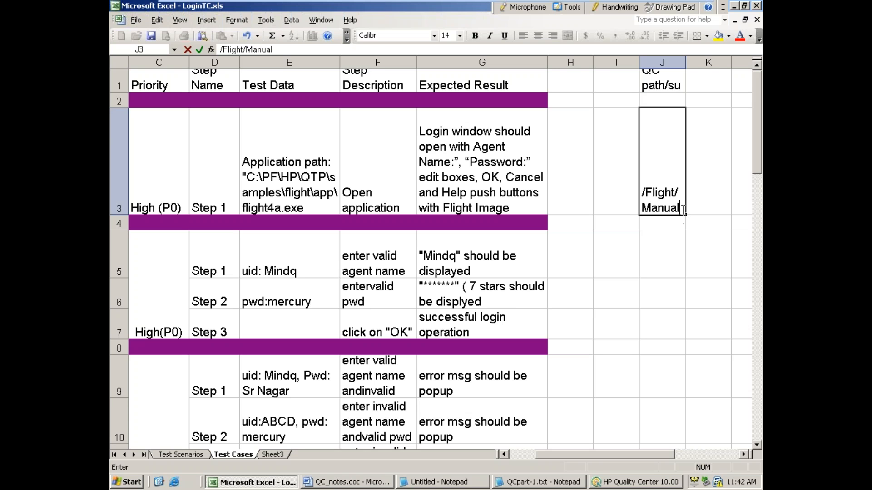
Step: Copy the "/Flight/Manual" path text from J3 into cells J5 and J9
drag(683, 209, 625, 189)
key(ctrl+c)
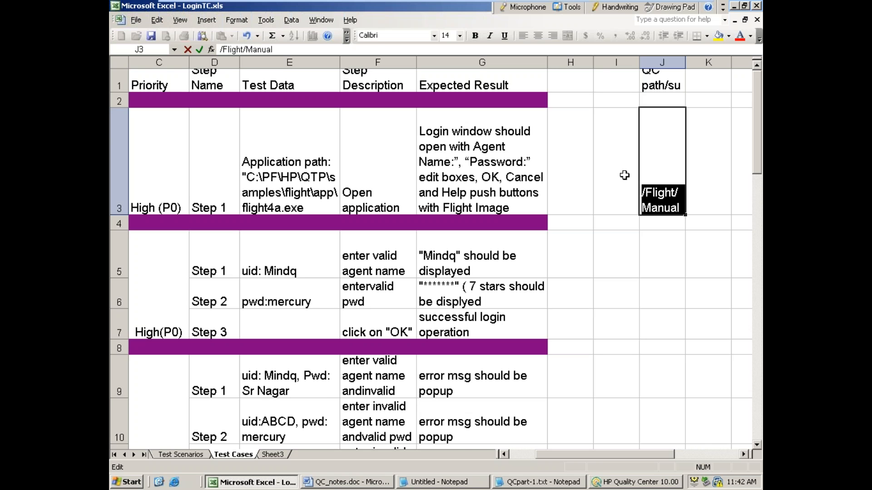
double_click(660, 260)
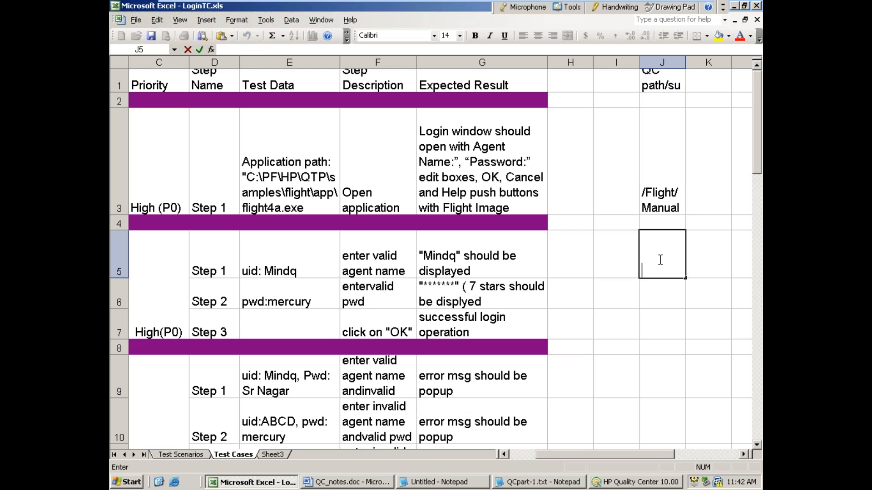
key(ctrl+v)
key(Return)
double_click(655, 378)
key(ctrl+v)
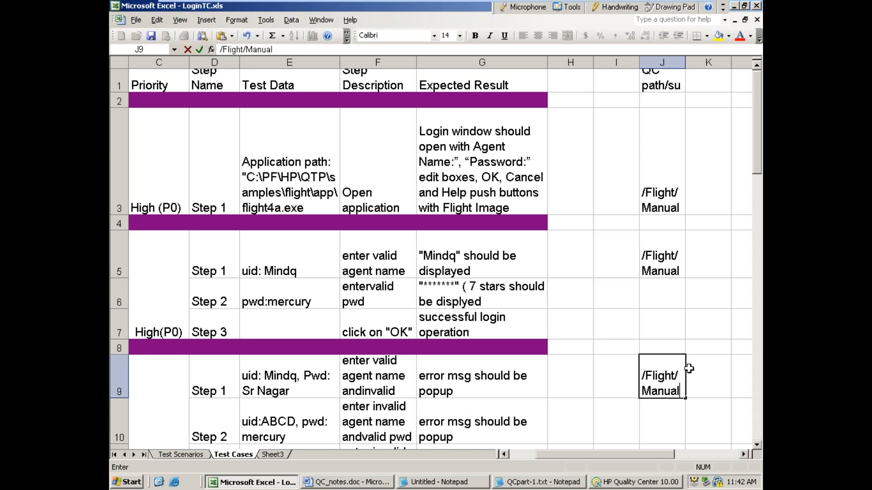
Step: Paste the "/Flight/Manual" path into cells J13, J17 and J19 for the remaining test cases
scroll(712, 348, down, 2)
double_click(660, 272)
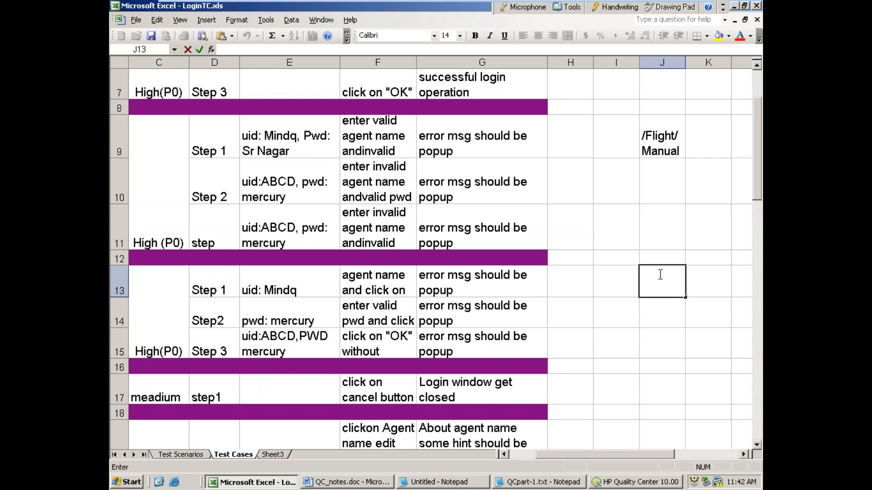
key(ctrl+v)
scroll(664, 307, down, 2)
click(656, 195)
double_click(656, 195)
key(ctrl+v)
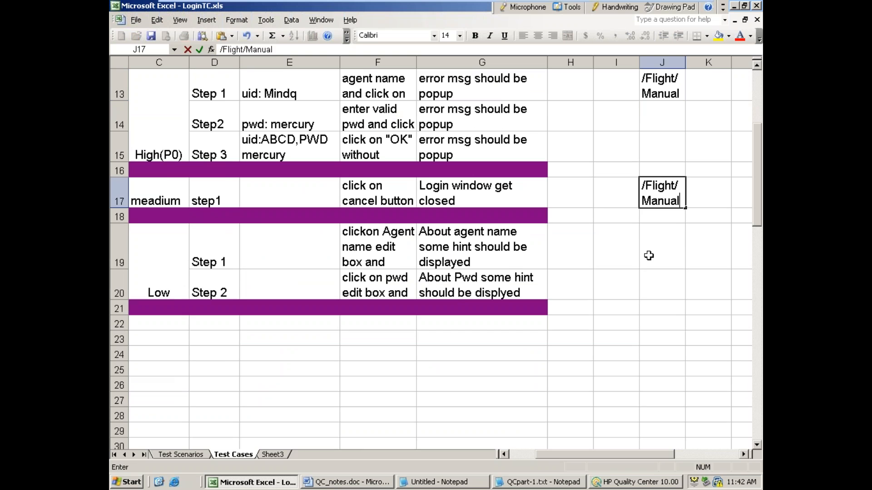
click(654, 245)
double_click(654, 245)
key(ctrl+v)
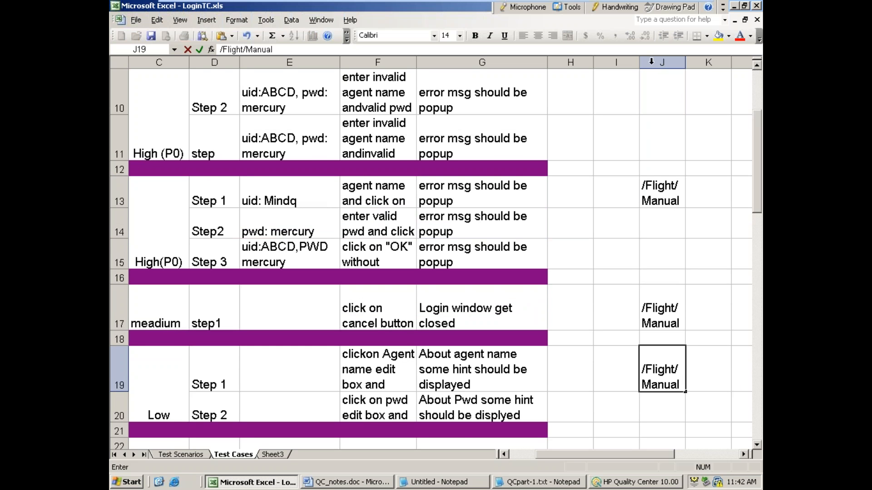
Step: Select the test case range A3 to J20 and start the Quality Center Export Wizard, moving its window aside
drag(654, 410, 141, 115)
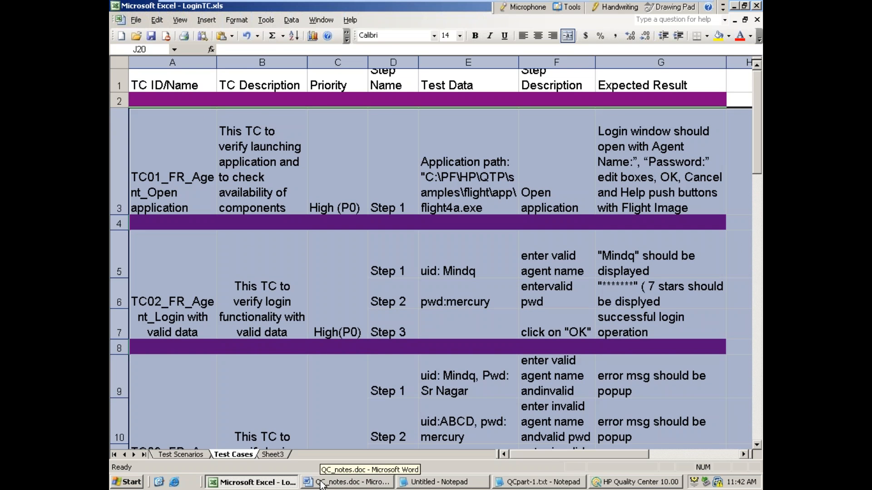
click(266, 23)
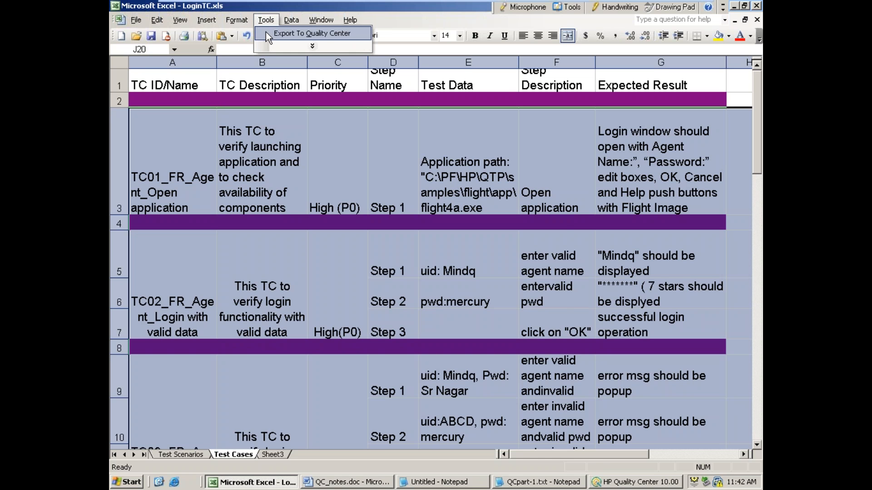
click(266, 33)
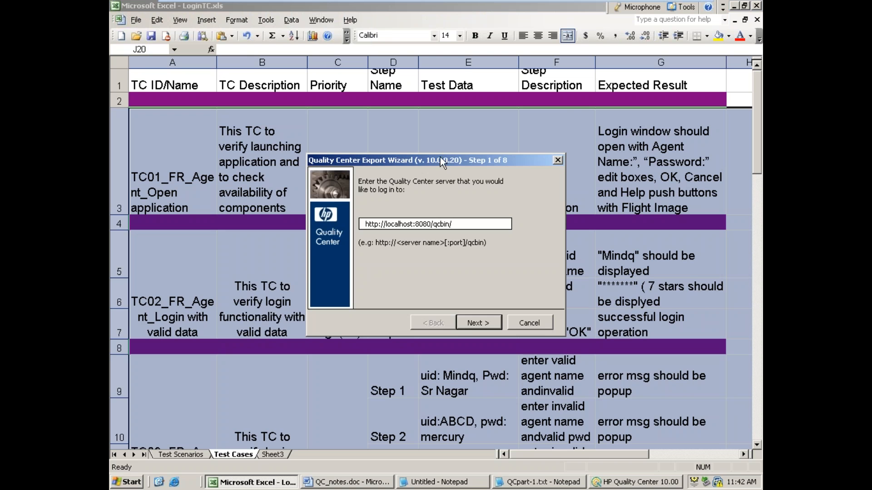
drag(419, 165, 377, 170)
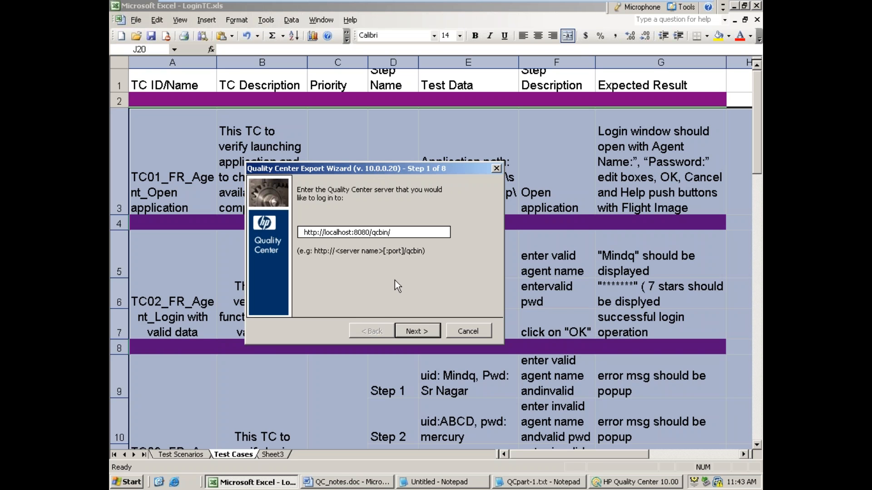
click(410, 327)
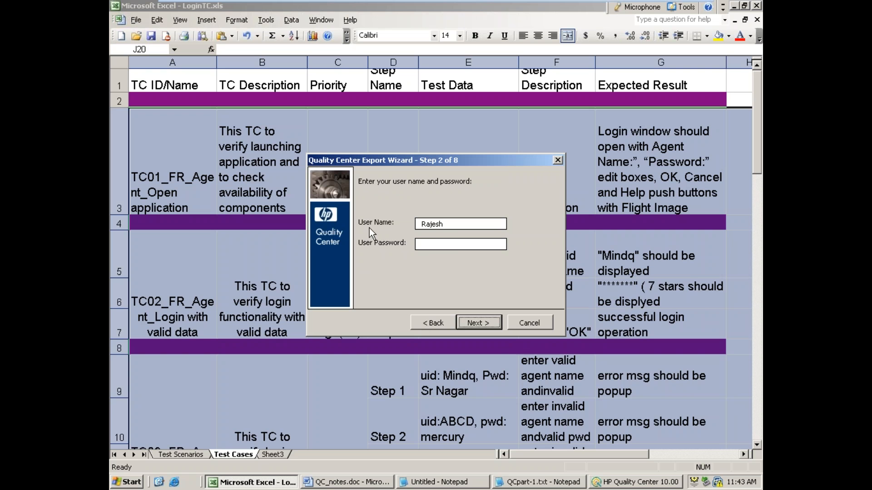
click(447, 248)
text(*****)
click(478, 322)
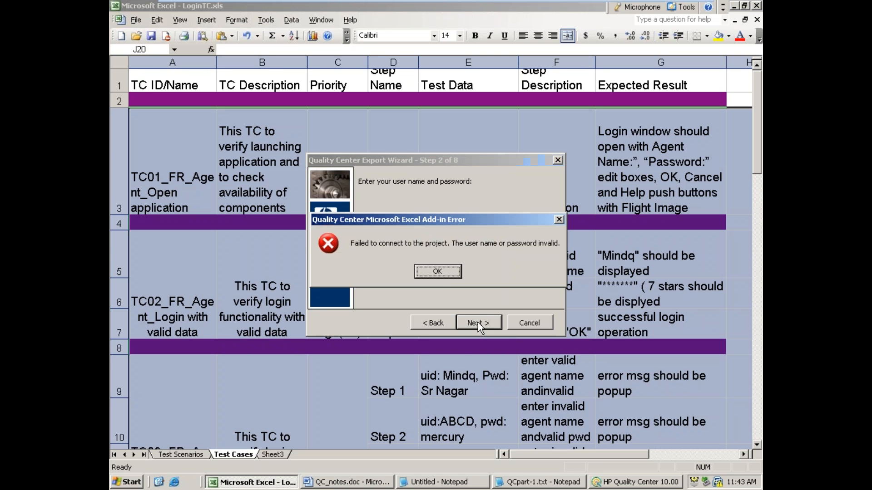
click(438, 272)
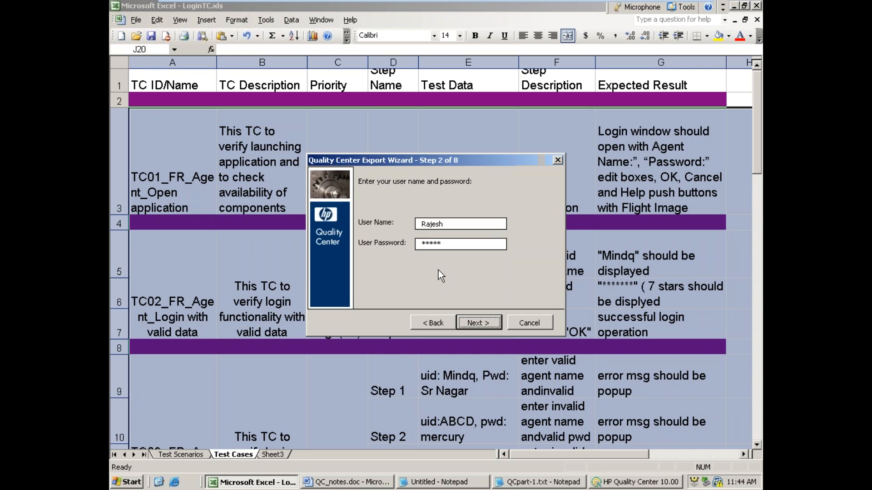
Step: Re-enter the account password in the export wizard and log in
drag(457, 248, 367, 227)
text(*****)
key(Return)
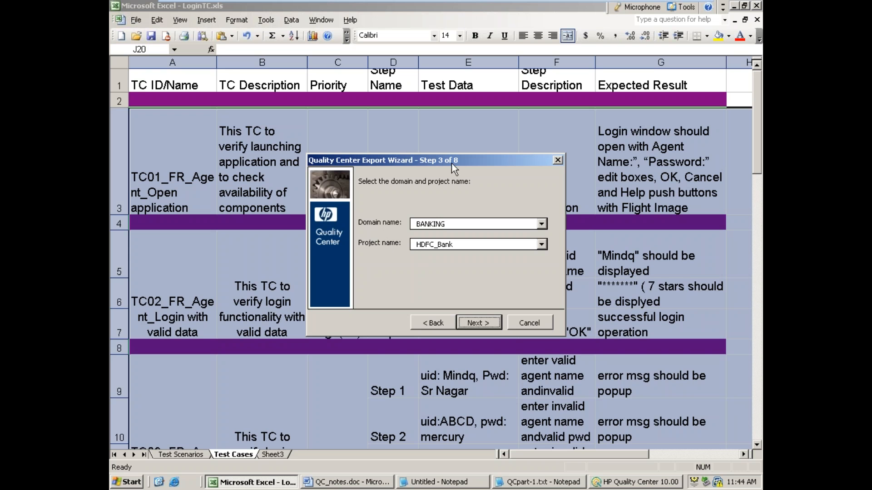
Step: Set up the export of tests to the HDFC_Bank project in the BANKING domain, using a new map named "10amDec16"
click(484, 325)
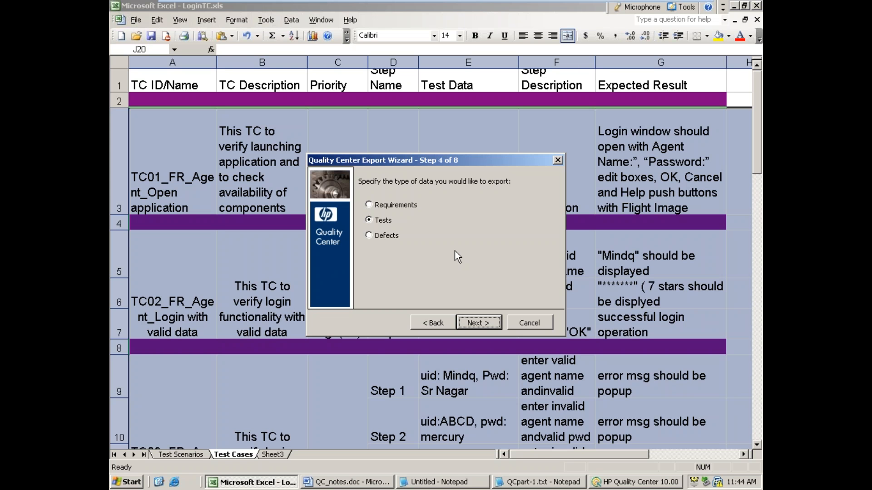
click(478, 323)
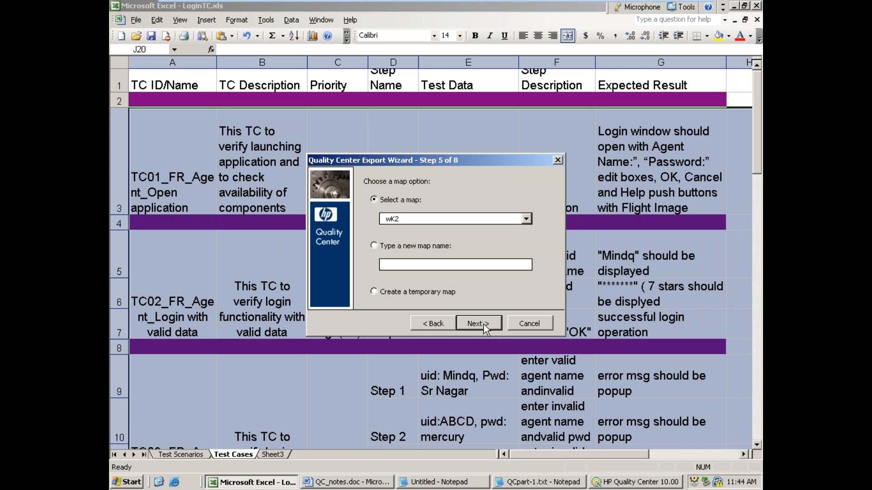
click(374, 246)
click(400, 265)
text(De)
key(BackSpace)
key(BackSpace)
text(10amDec16)
click(469, 326)
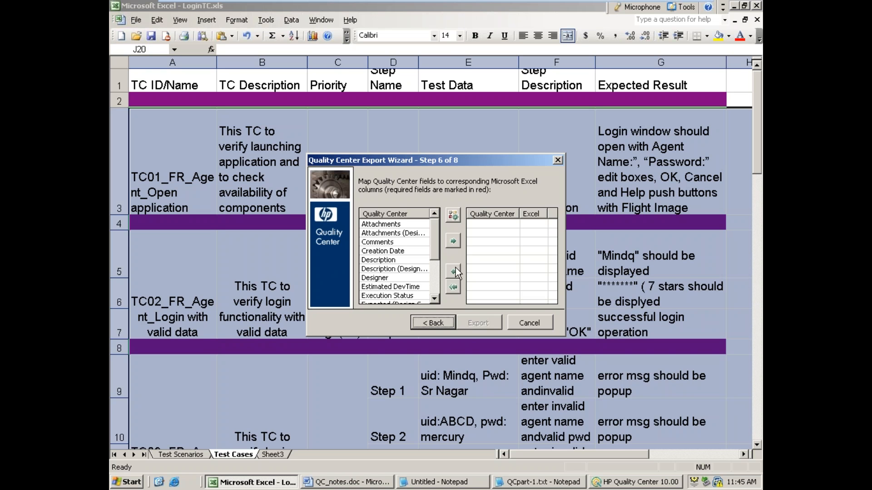
Step: Map the required Subject field to Excel column J and the Test Name field to column A
drag(437, 239, 433, 265)
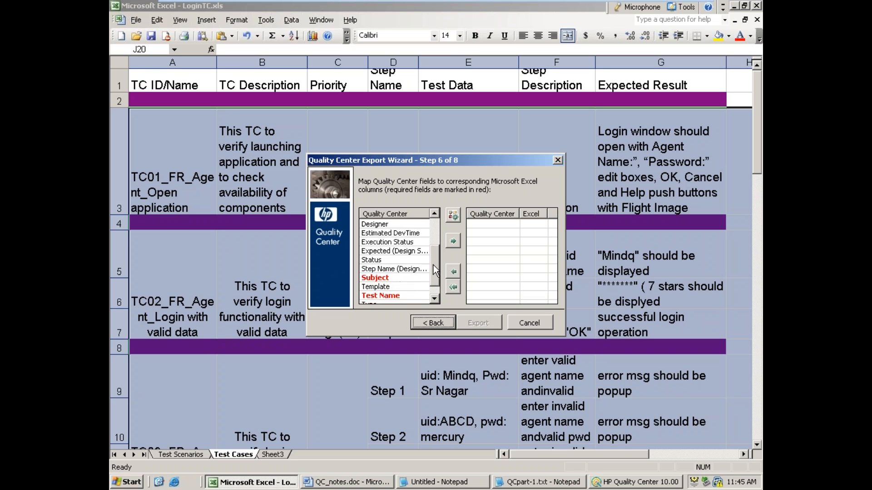
click(384, 278)
click(456, 240)
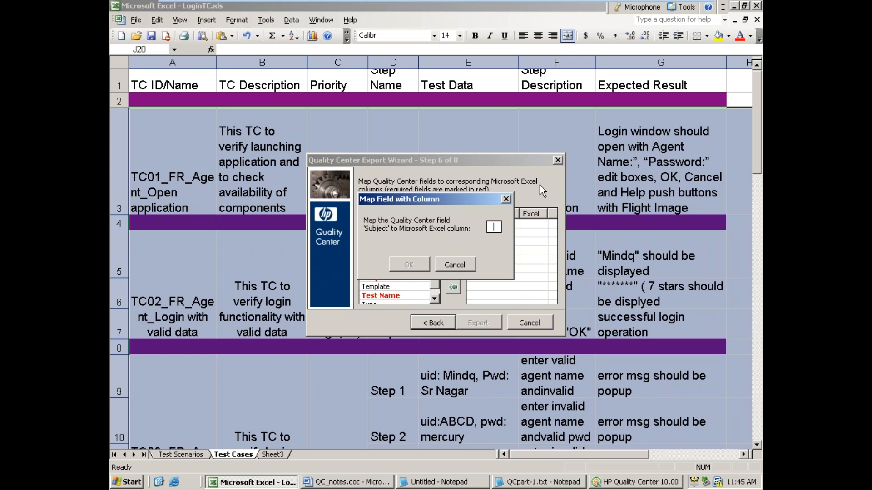
text(J)
key(Return)
click(397, 287)
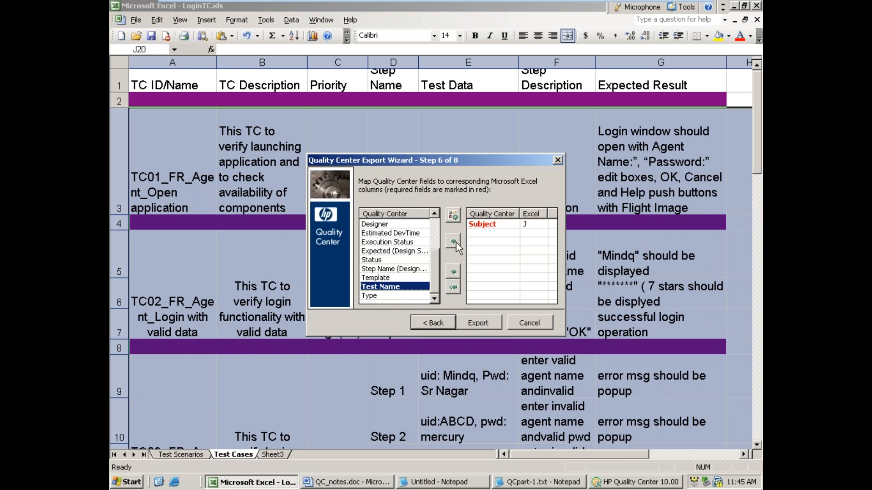
click(453, 242)
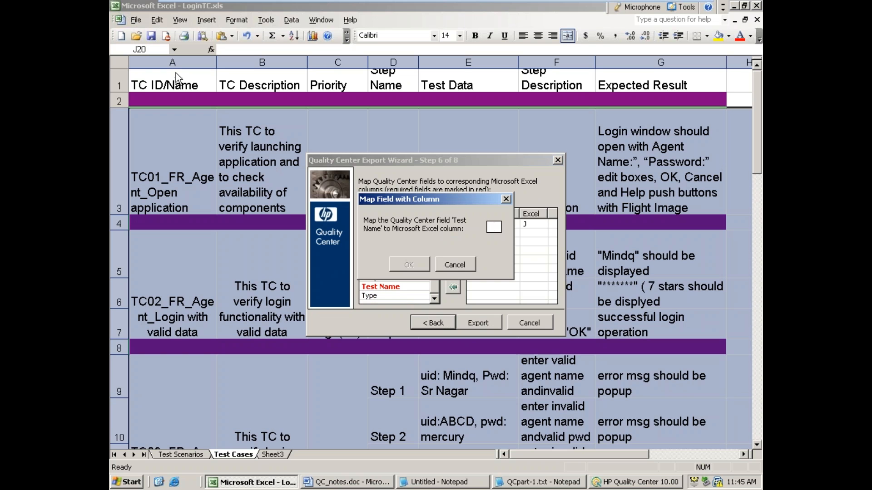
text(A)
click(398, 265)
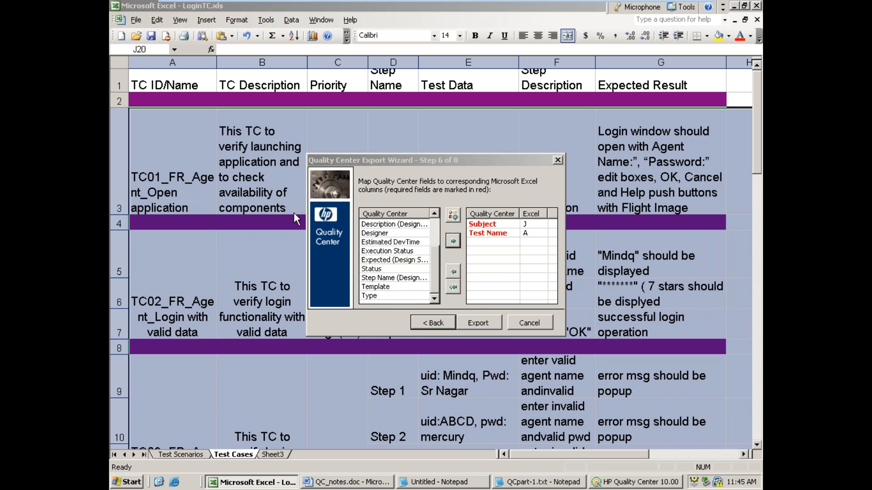
Step: Map the Description field to Excel column B and the Step Name (Design Steps) field to column D
click(434, 221)
click(381, 243)
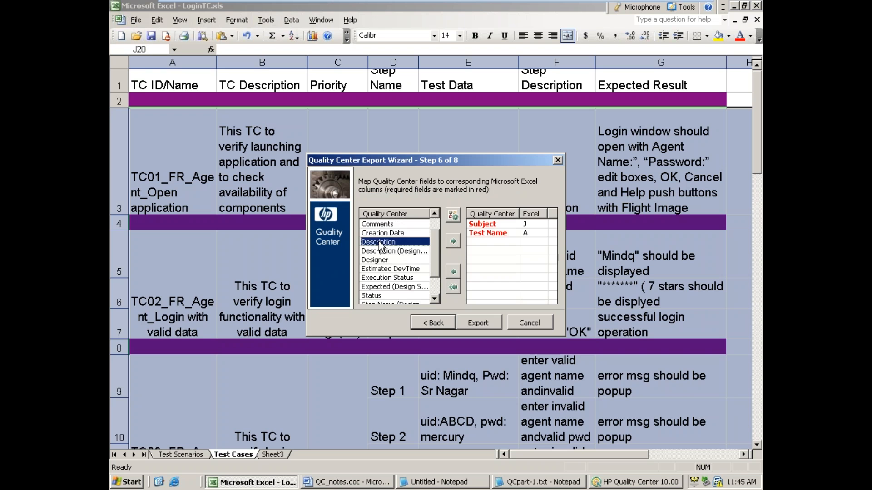
click(453, 241)
text(B)
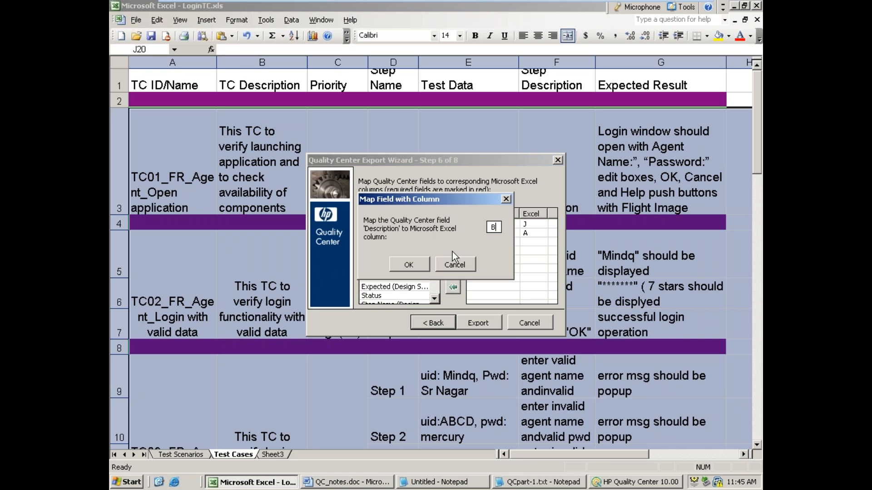
click(417, 266)
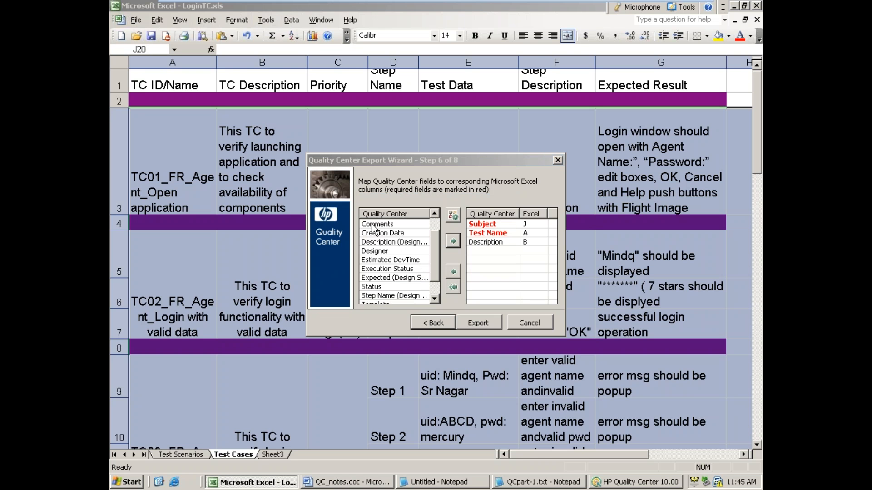
click(419, 297)
click(449, 241)
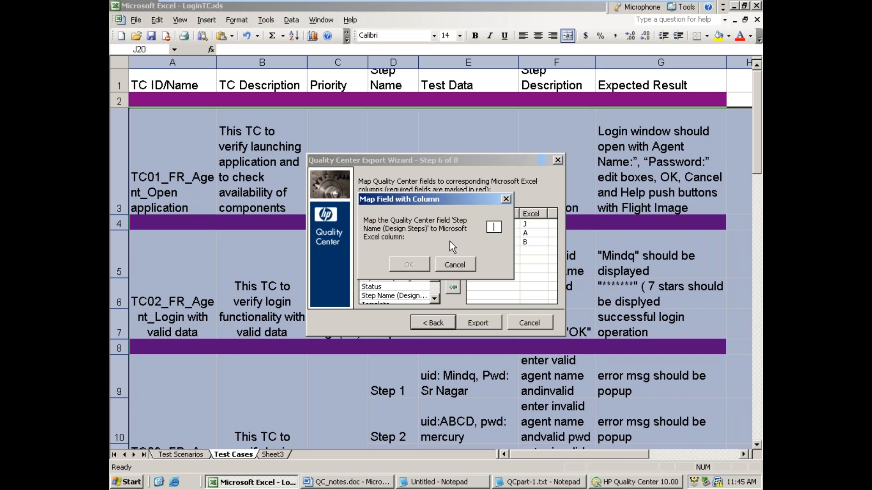
text(D)
click(423, 264)
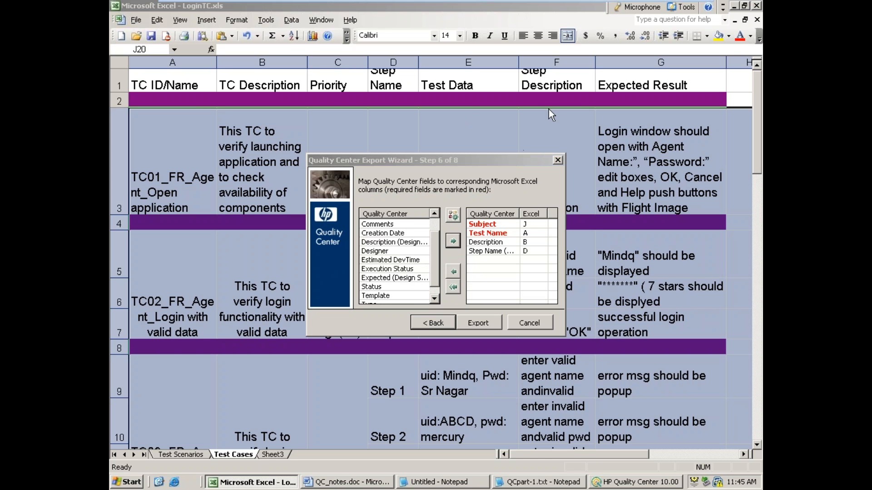
Step: Map the Description (Design Steps) field to Excel column F
click(434, 214)
click(434, 213)
drag(437, 263, 439, 274)
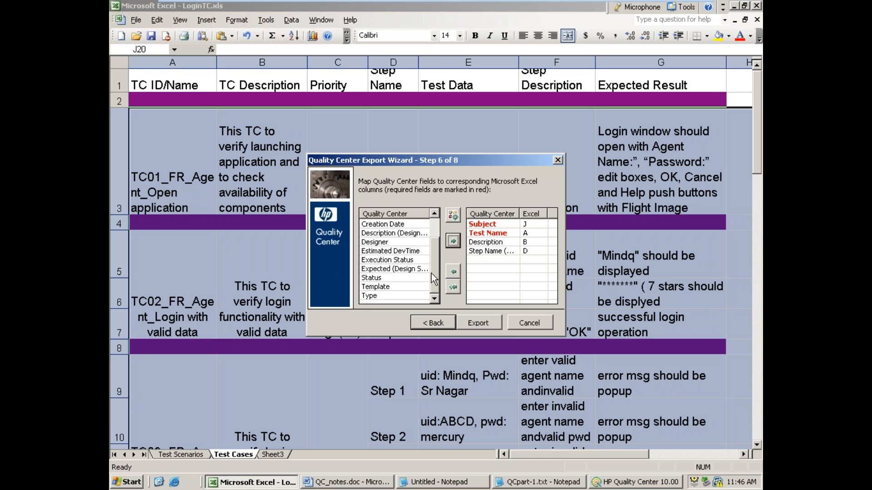
click(393, 233)
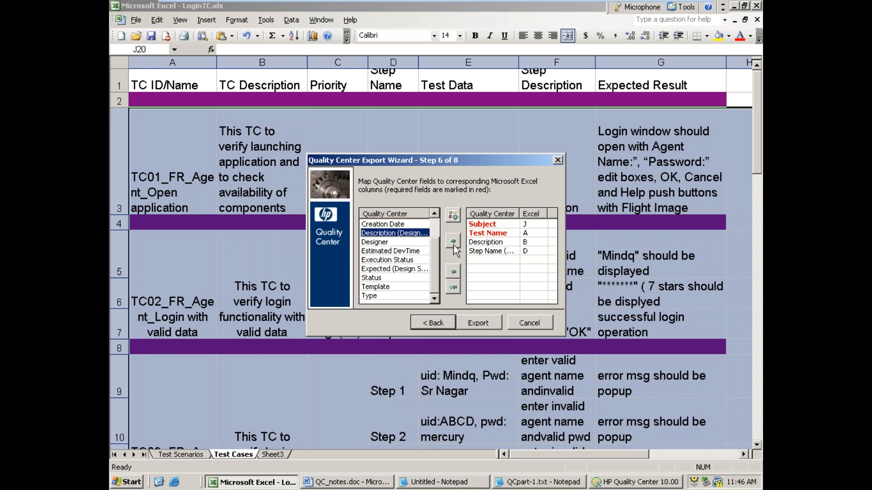
click(452, 241)
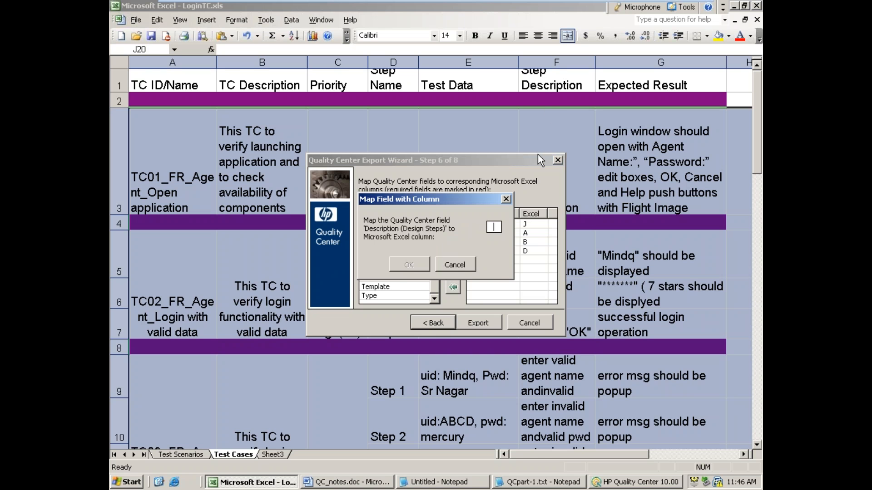
text(F)
click(407, 267)
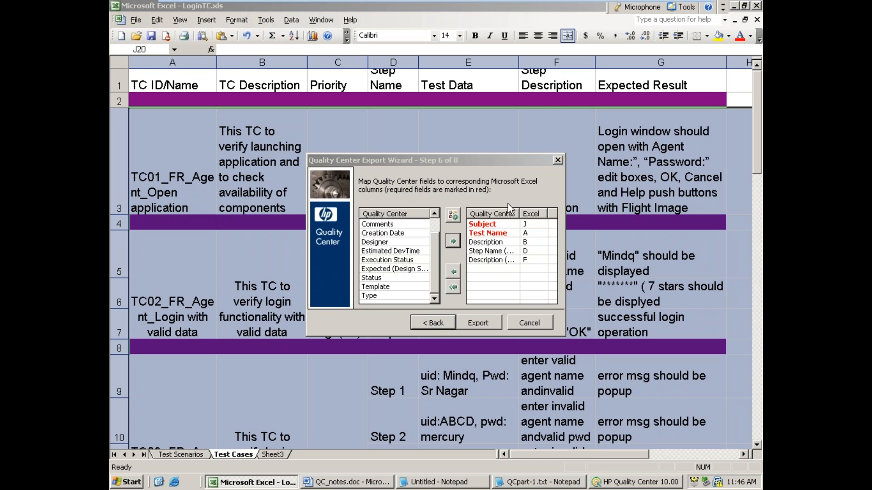
Step: Map the Expected (Design Steps) field to column G, then export the worksheet and finish the wizard
click(394, 269)
click(453, 241)
text(G)
click(413, 263)
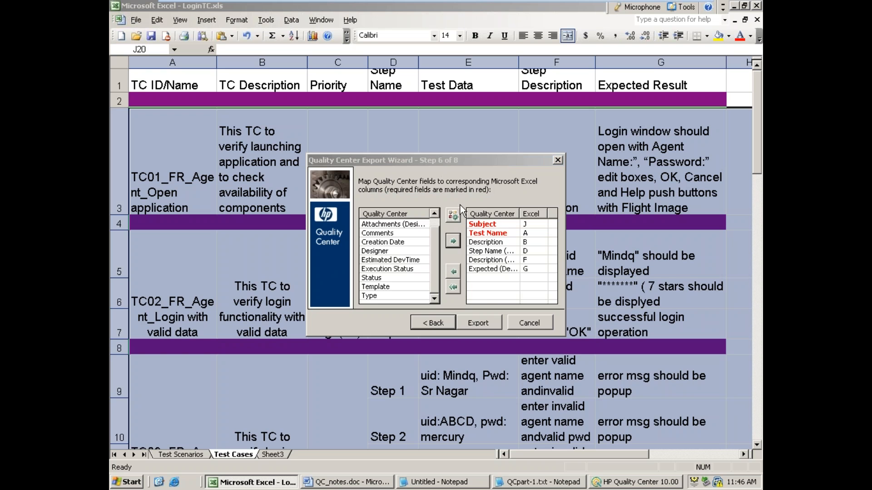
click(484, 322)
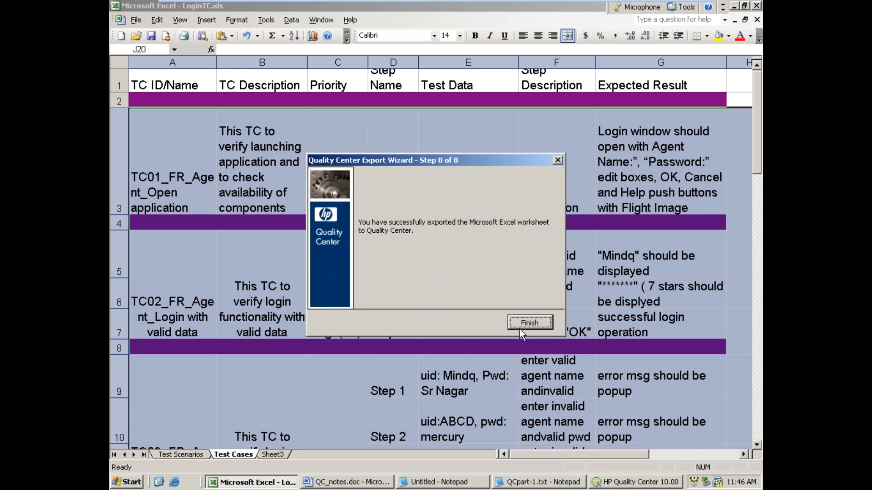
click(519, 325)
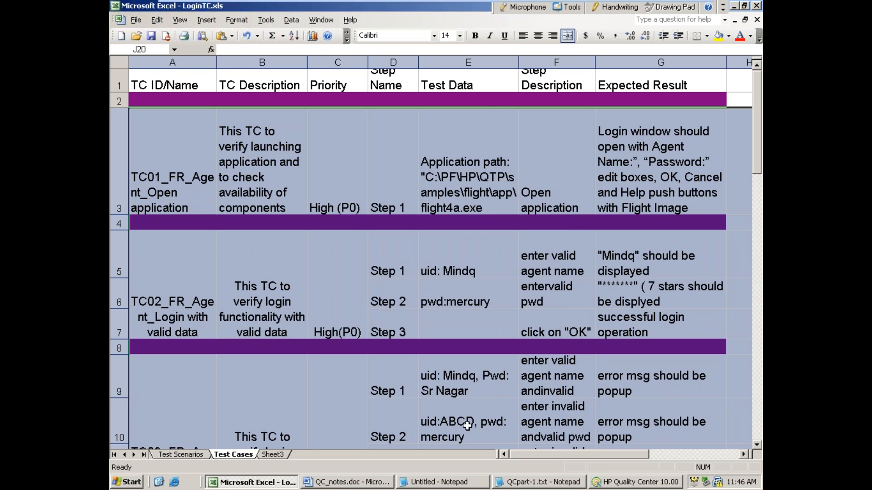
Step: Switch to HP Quality Center, refresh the Test Plan tree and view the TC01 test inside the /Flight/Manual folder
click(630, 485)
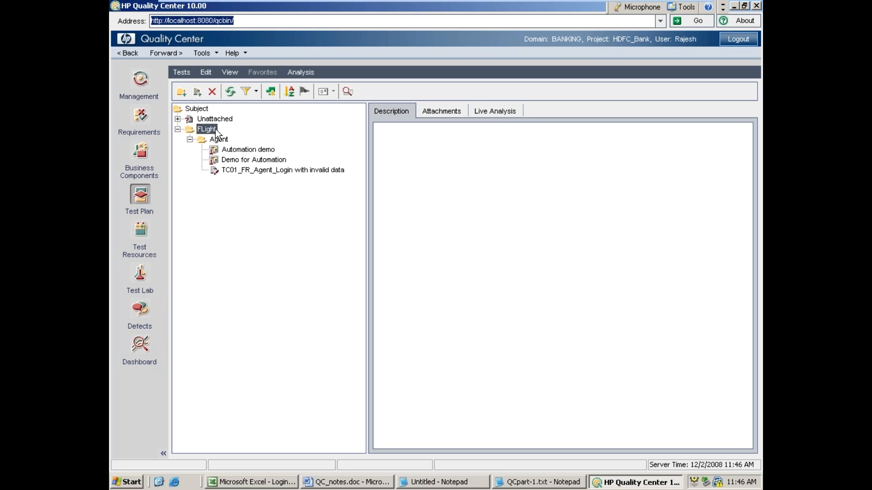
click(230, 91)
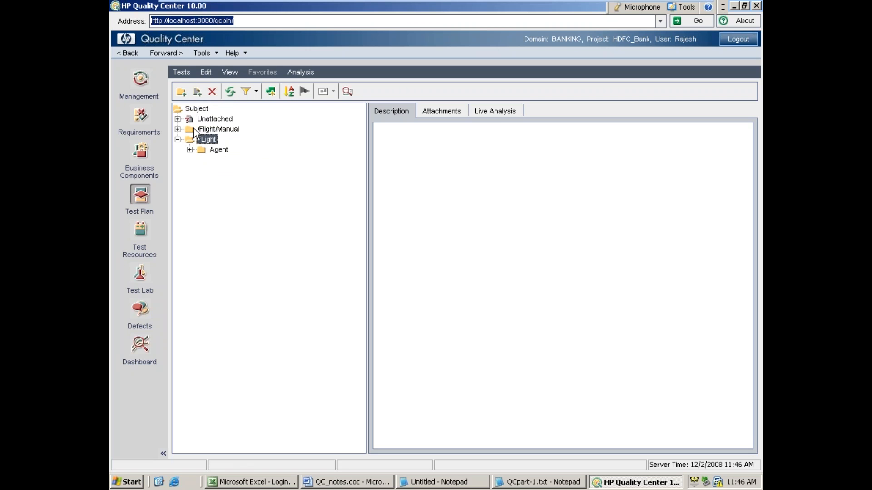
click(178, 129)
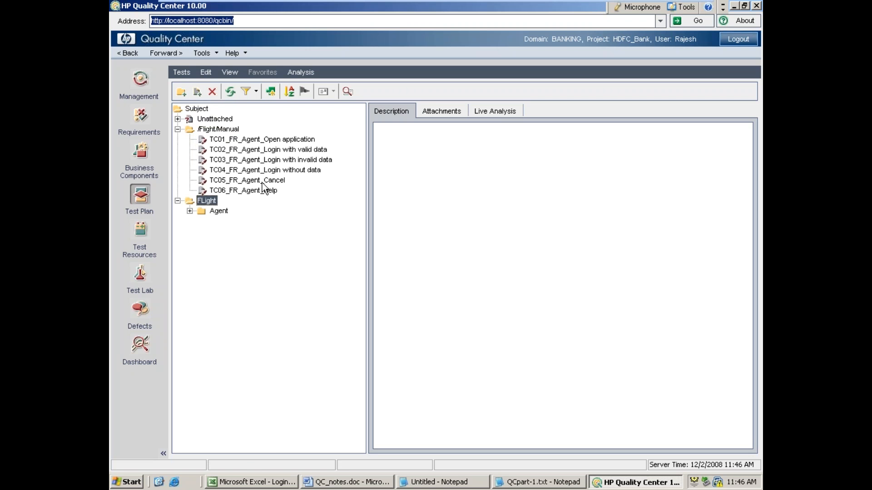
click(222, 146)
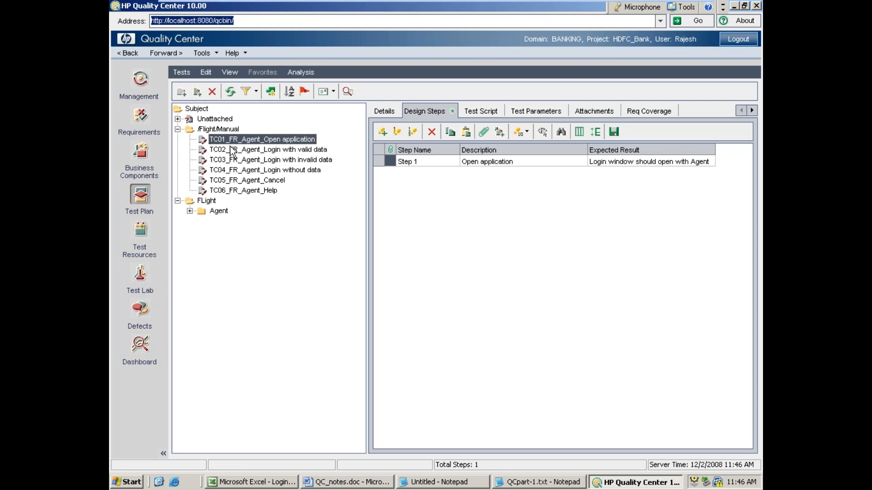
Step: Check the QC path column J in the Excel sheet, then return to Quality Center and view the TC05_FR_Agent_Cancel design steps
click(264, 482)
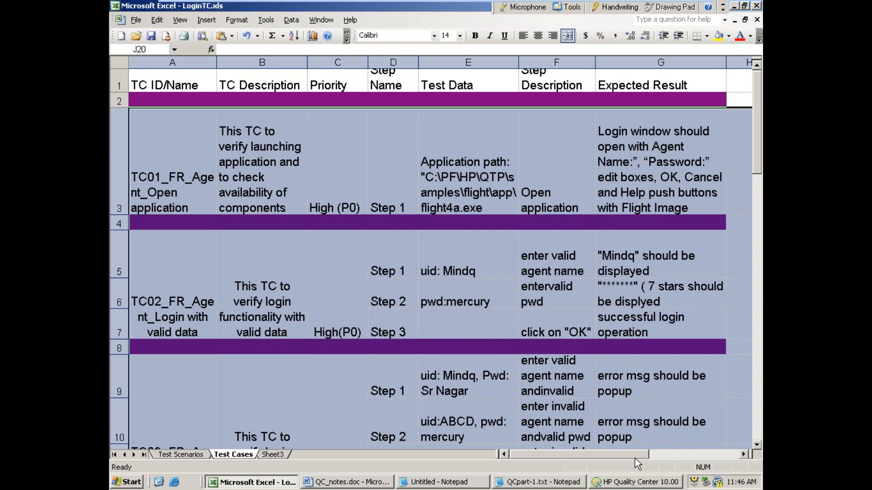
click(742, 454)
click(743, 454)
click(743, 454)
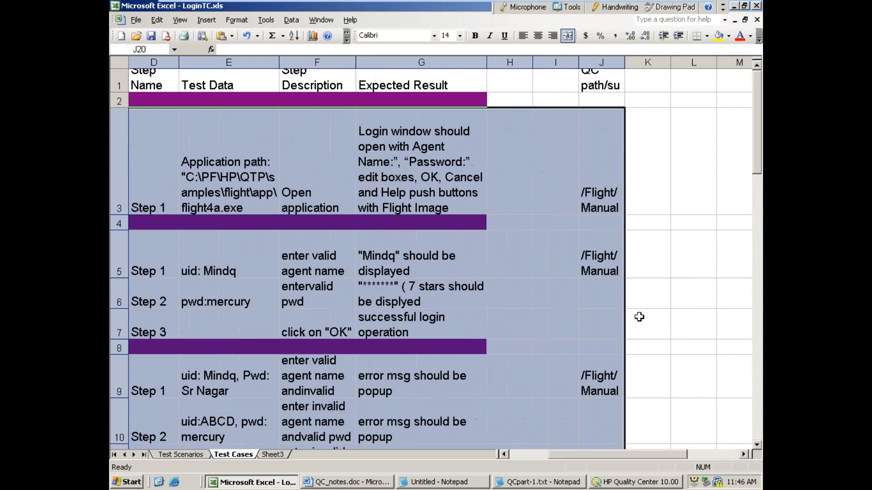
click(734, 6)
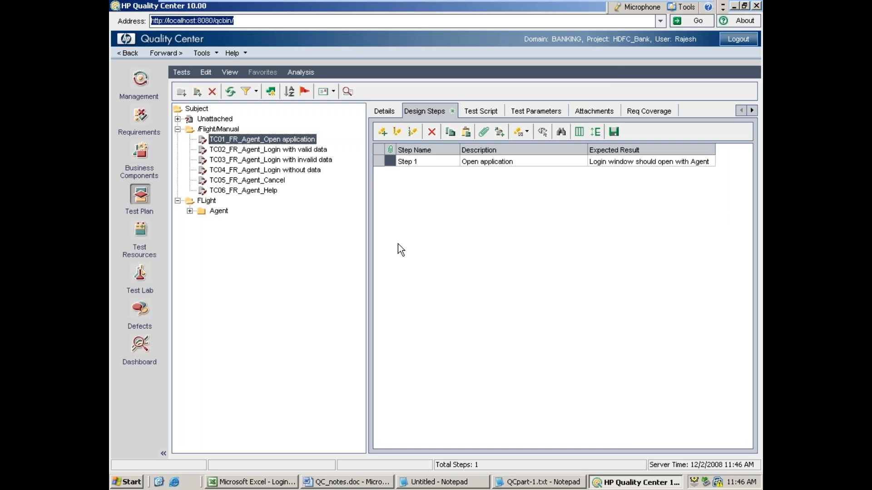
click(294, 161)
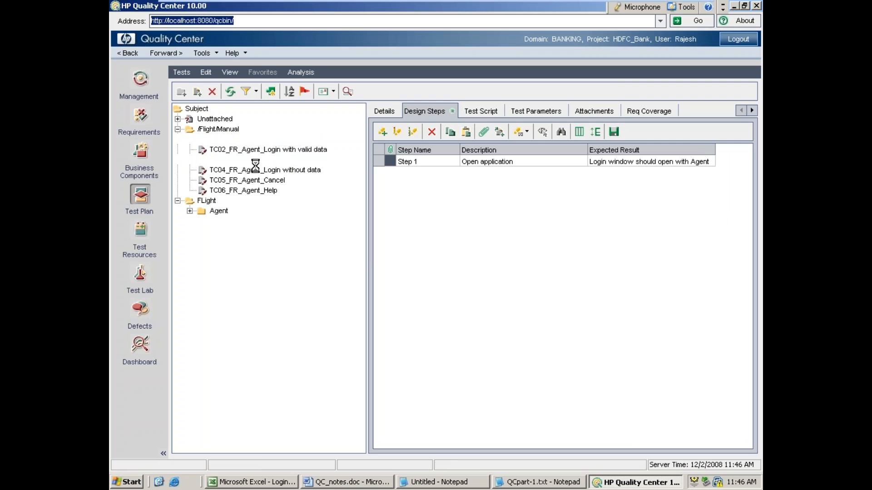
click(236, 181)
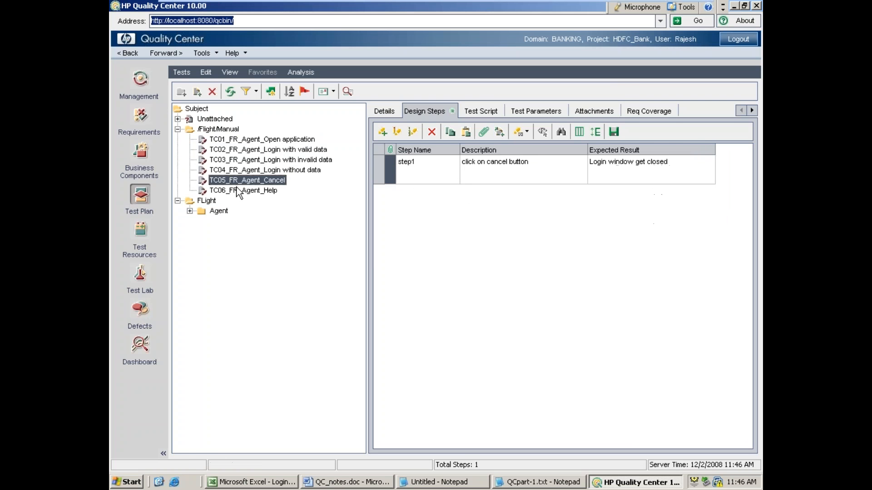
Step: Delete the /Flight/Manual folder from the Test Plan tree together with all its tests
click(212, 129)
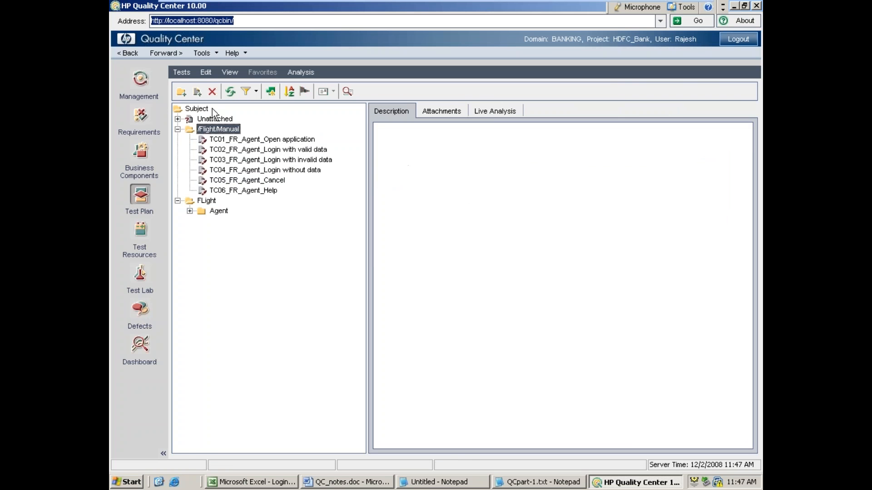
click(212, 91)
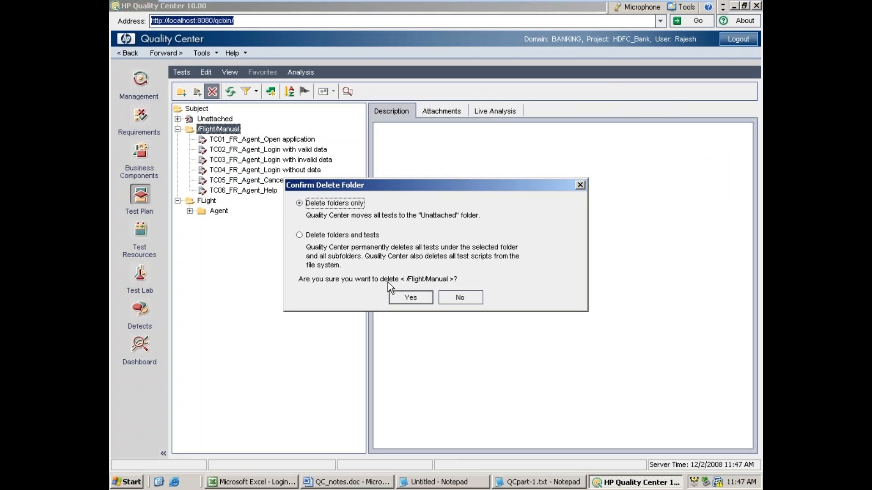
click(351, 237)
click(411, 299)
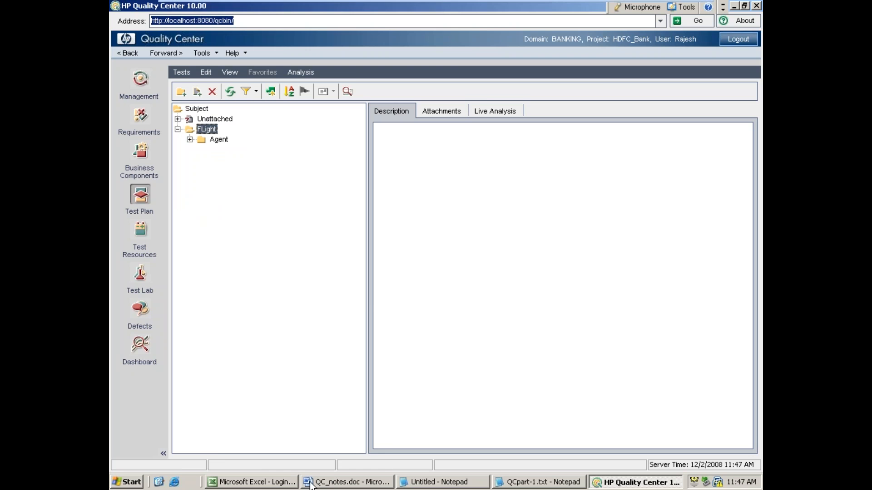
Step: Switch to the LoginTC.xls workbook in Excel and change the QC path in cell J3 to \Flight\Manunal
click(269, 482)
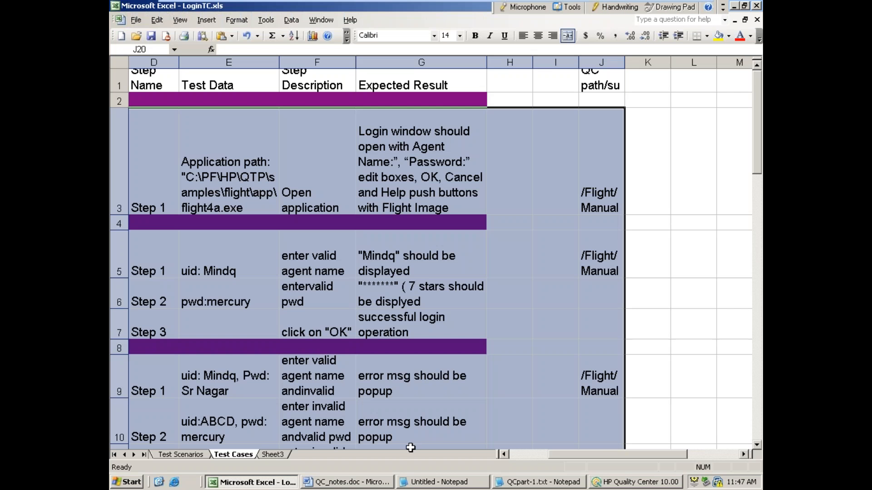
click(599, 190)
double_click(599, 190)
click(585, 192)
key(BackSpace)
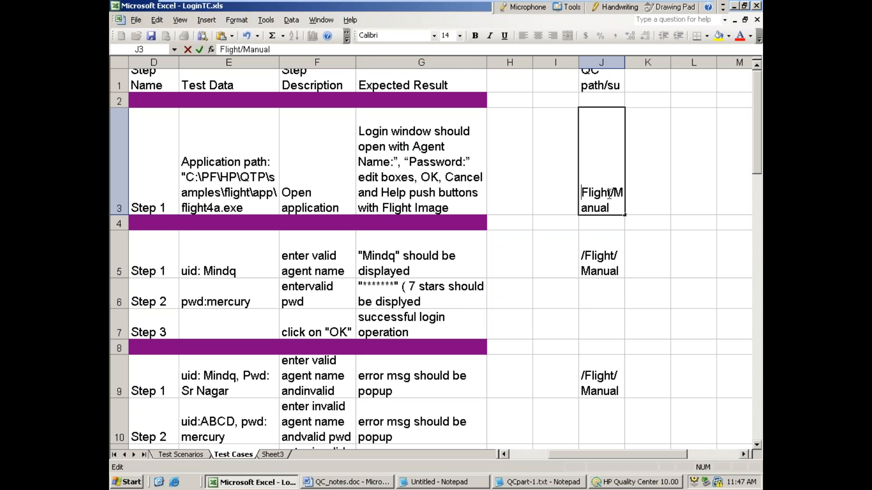
drag(617, 208, 575, 193)
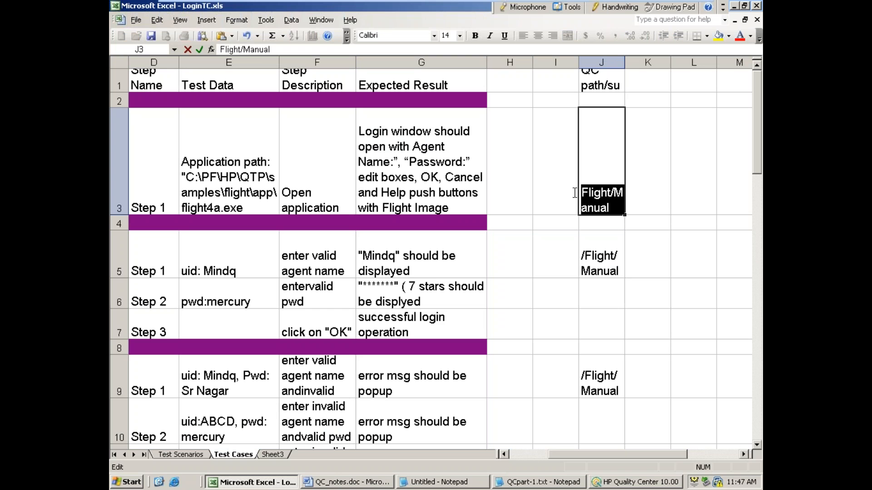
key(BackSpace)
text(F)
key(BackSpace)
text(\FL)
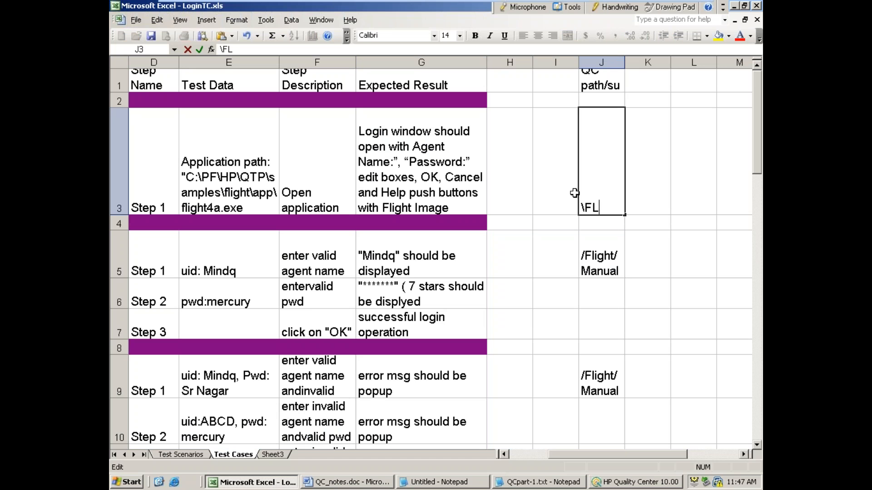
text(ight\Manunal)
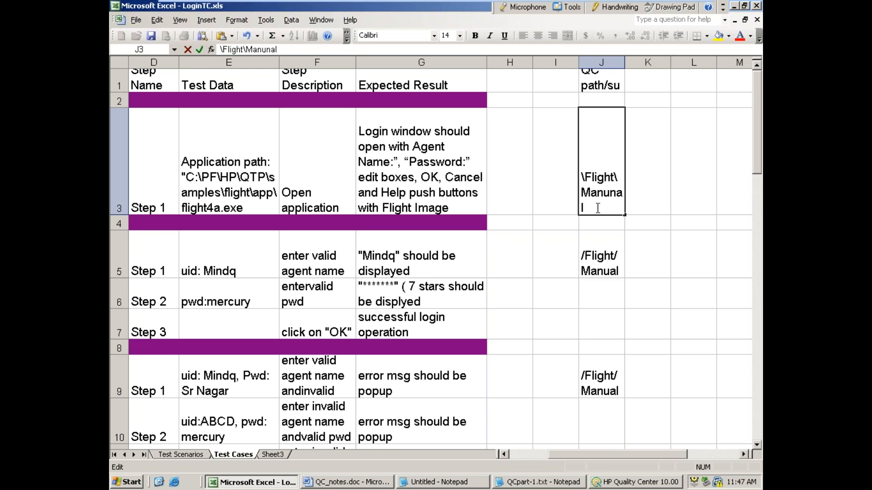
Step: Copy the \Flight\Manunal path from J3 into cells J5, J9 and J13, and check the full text in J13
drag(598, 209, 550, 168)
key(ctrl+c)
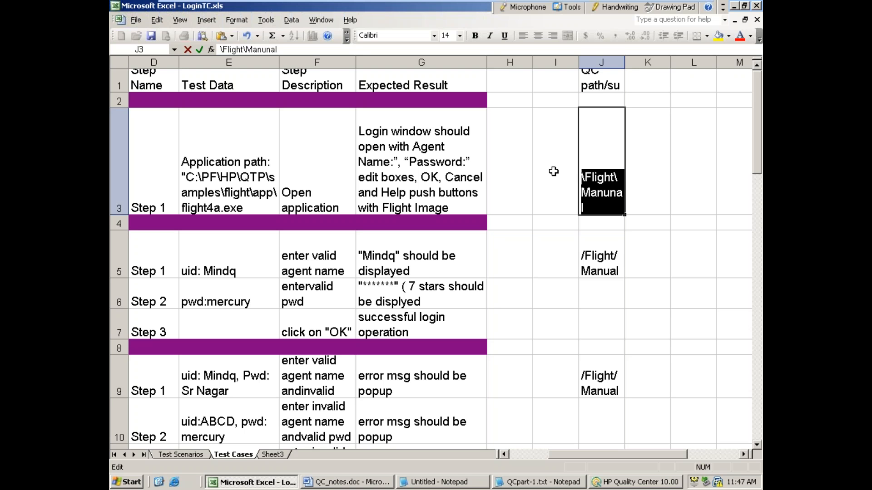
click(613, 270)
key(ctrl+v)
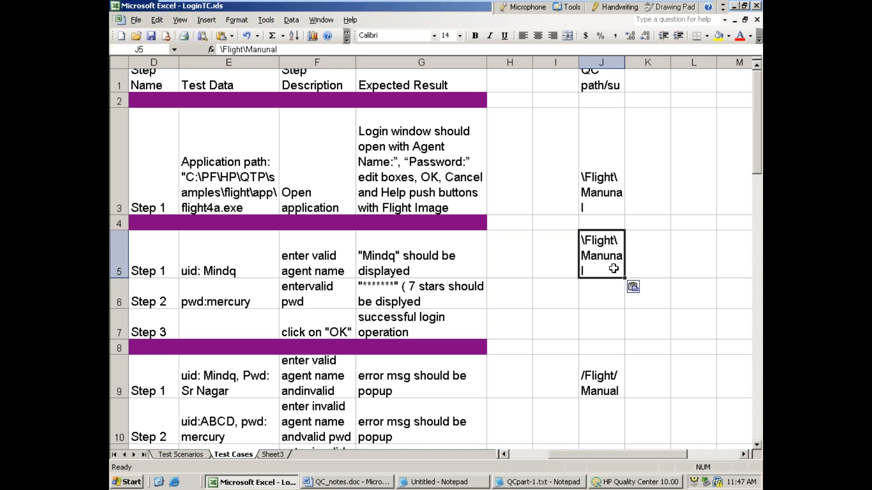
click(607, 384)
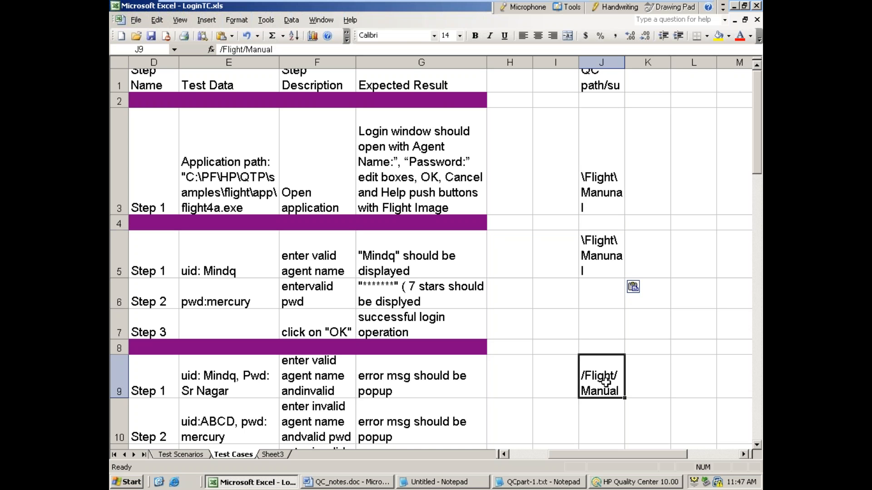
key(ctrl+v)
scroll(606, 370, down, 2)
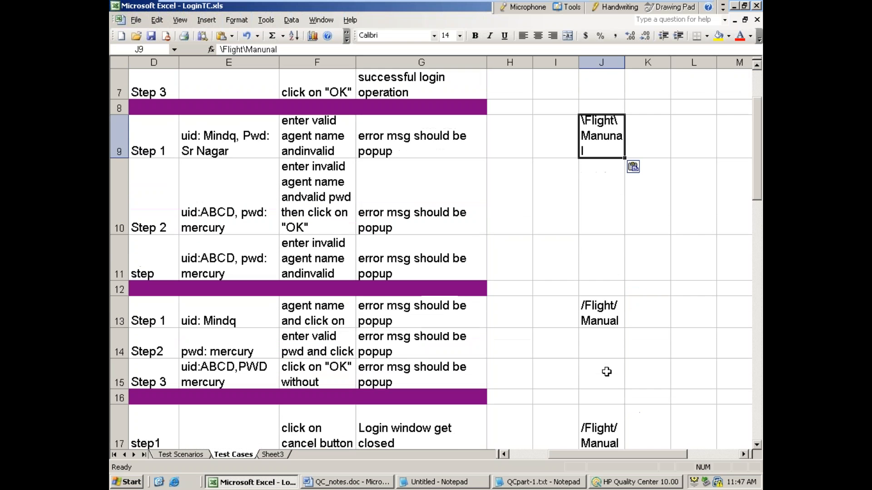
click(602, 304)
key(ctrl+v)
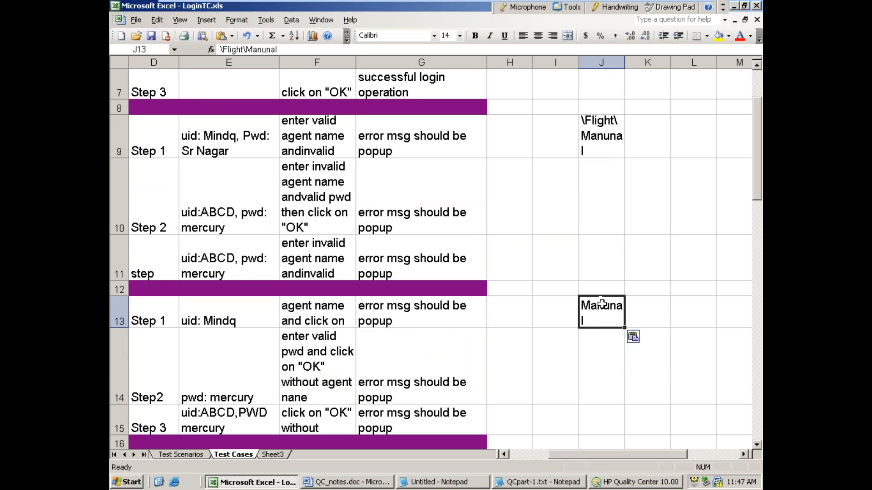
click(602, 375)
click(601, 323)
double_click(601, 323)
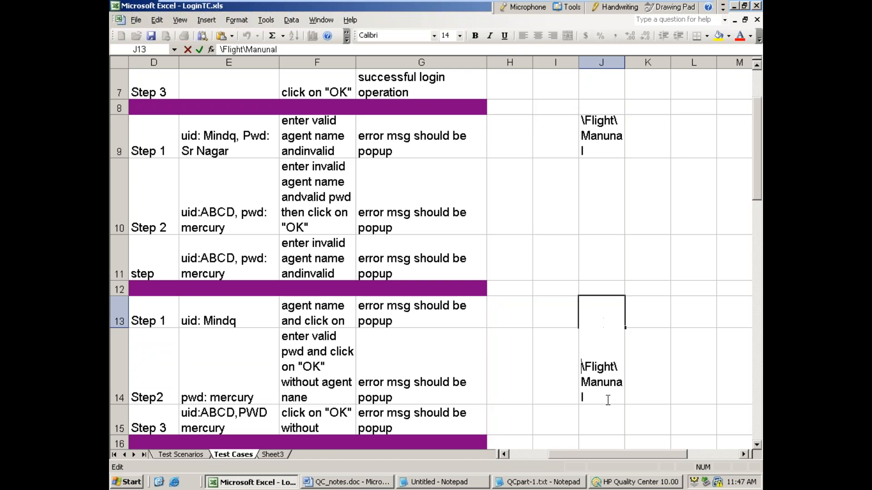
Step: Paste the \Flight\Manunal path into the remaining QC path cells, J17 and J19
scroll(607, 402, down, 2)
click(602, 324)
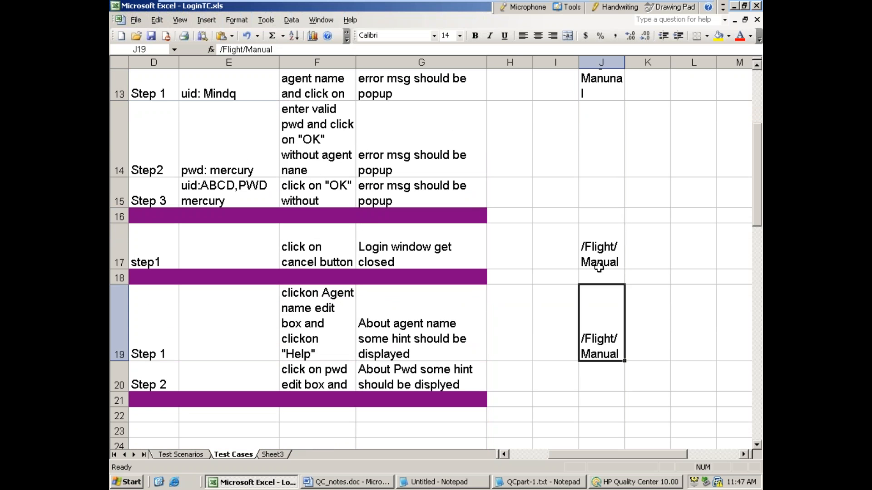
click(601, 250)
key(ctrl+v)
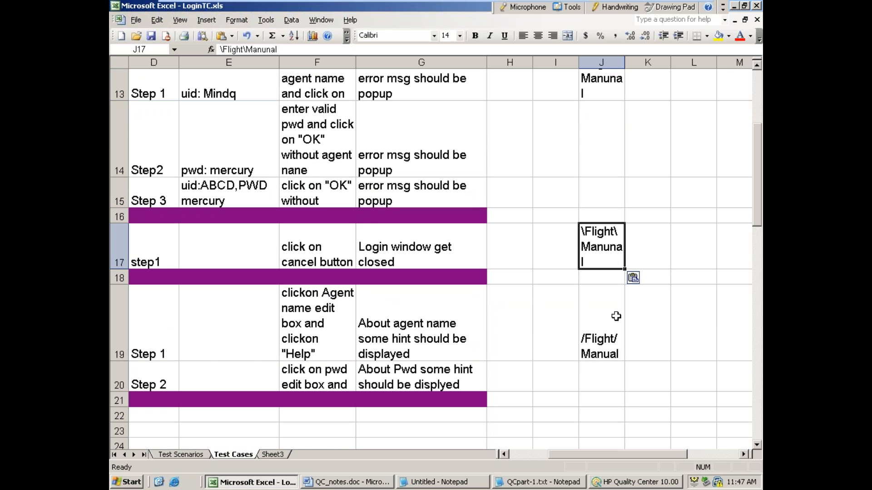
click(604, 338)
key(ctrl+v)
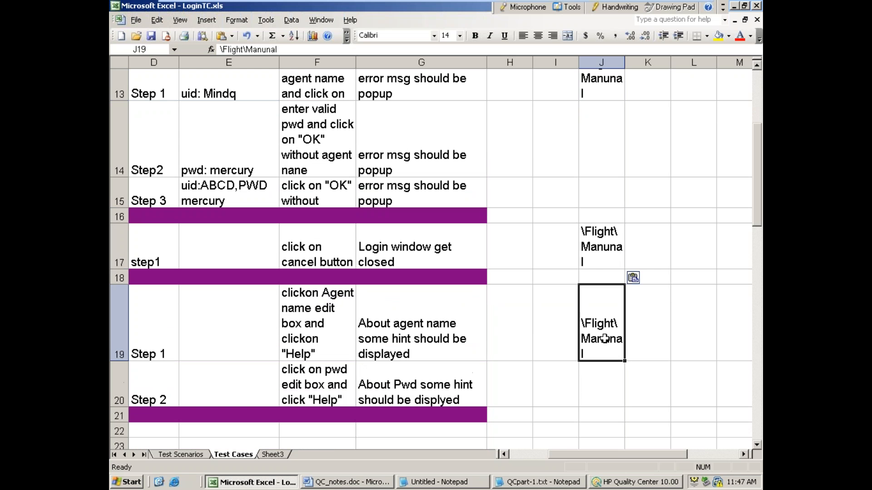
Step: Select the test case range A3 to J20 and start Export To Quality Center
click(643, 400)
drag(603, 391, 143, 132)
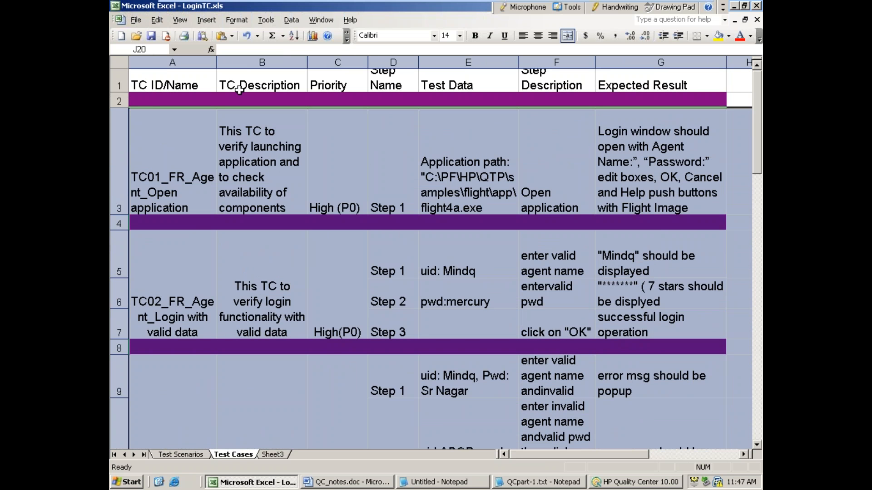
click(269, 20)
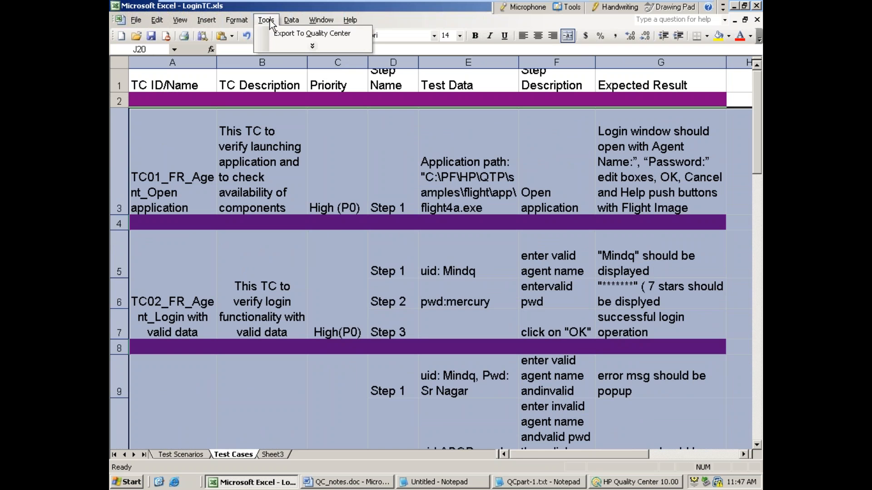
click(276, 34)
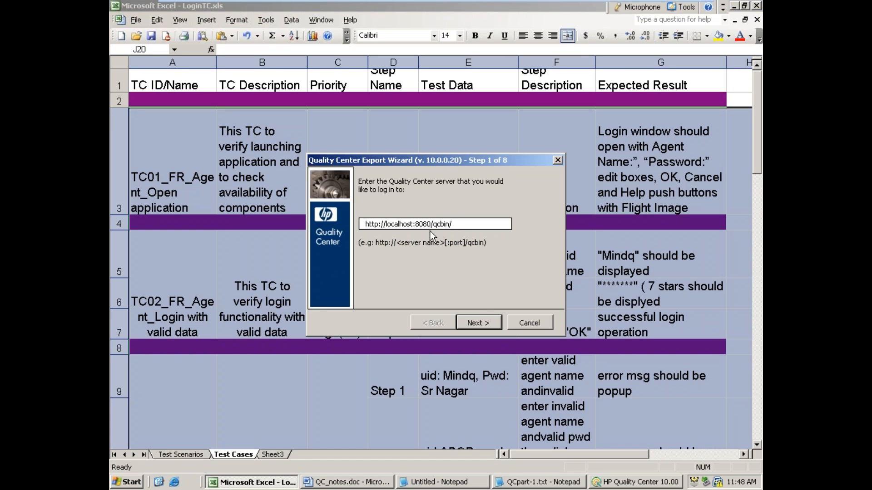
click(468, 323)
click(452, 241)
text(*****)
click(471, 322)
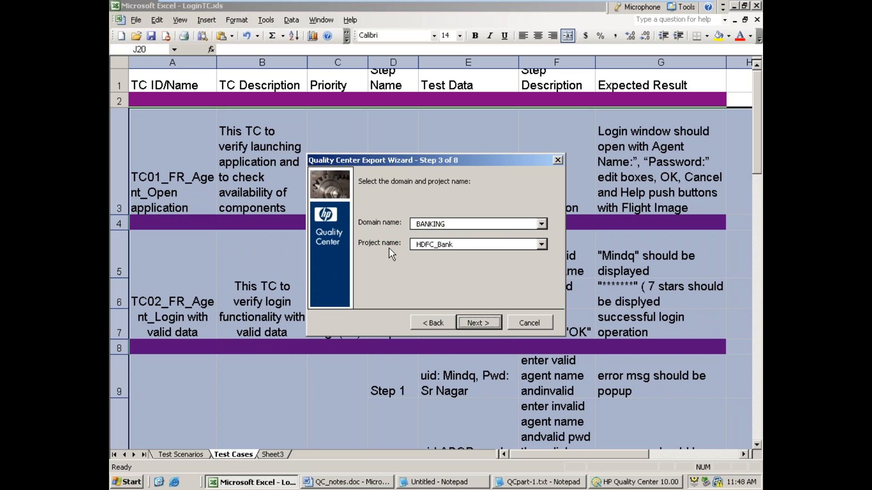
Step: Export the selection as Tests to BANKING / HDFC_Bank using the existing 10amDec16 map and its field mappings, and finish the wizard
click(483, 326)
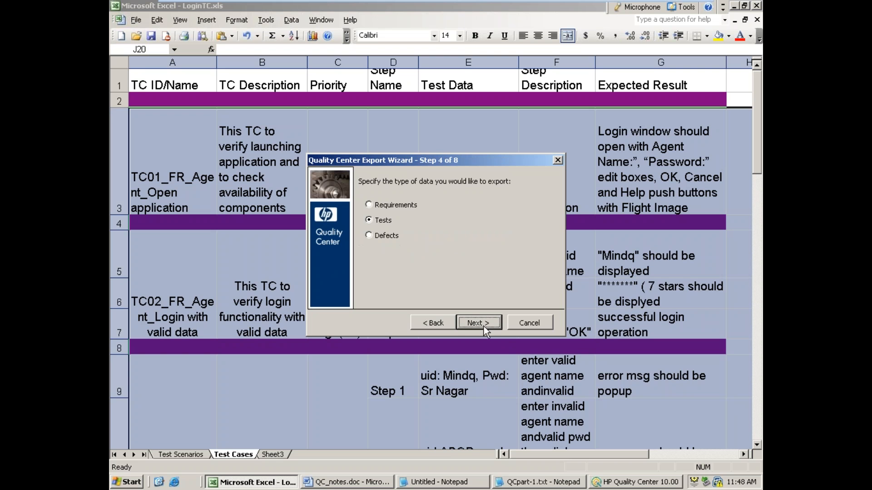
click(474, 325)
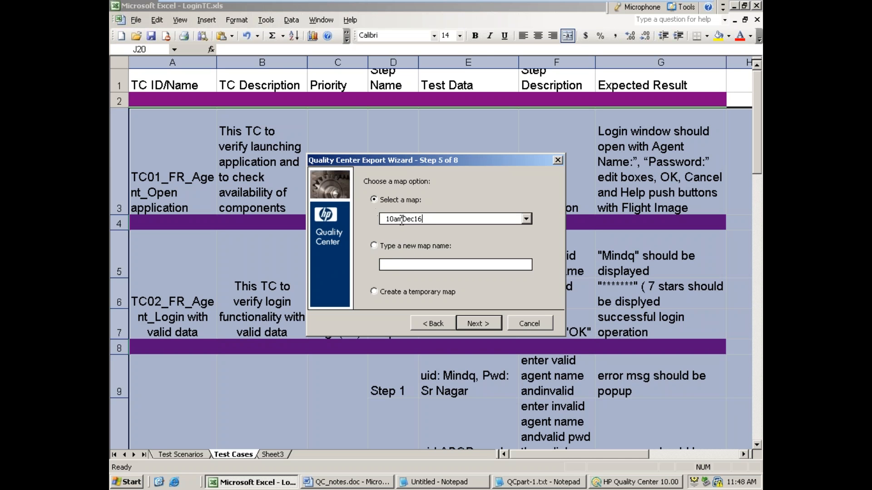
click(480, 325)
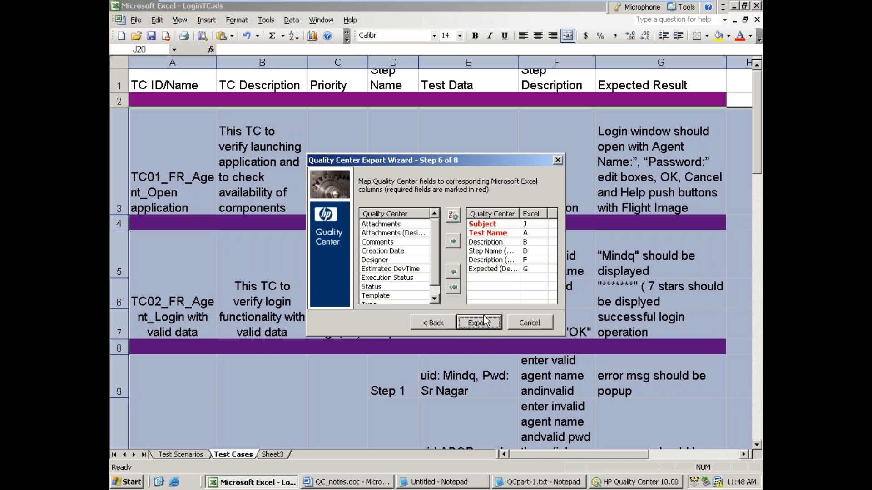
click(473, 326)
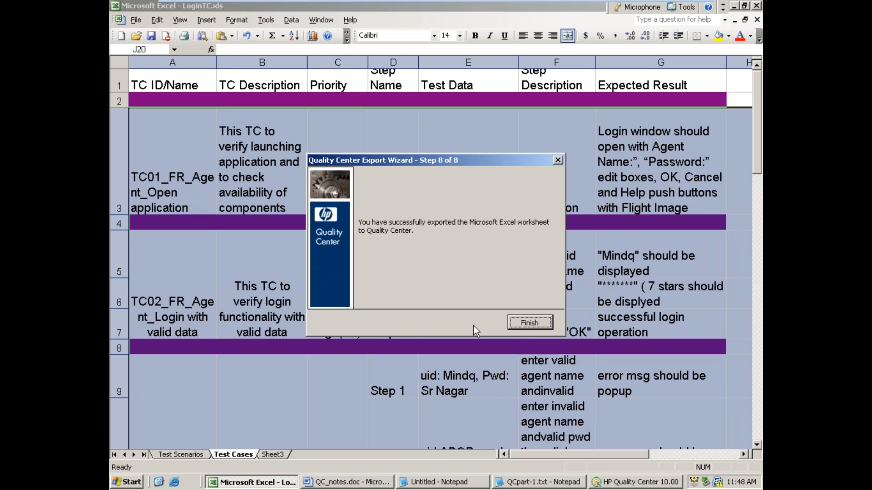
click(526, 325)
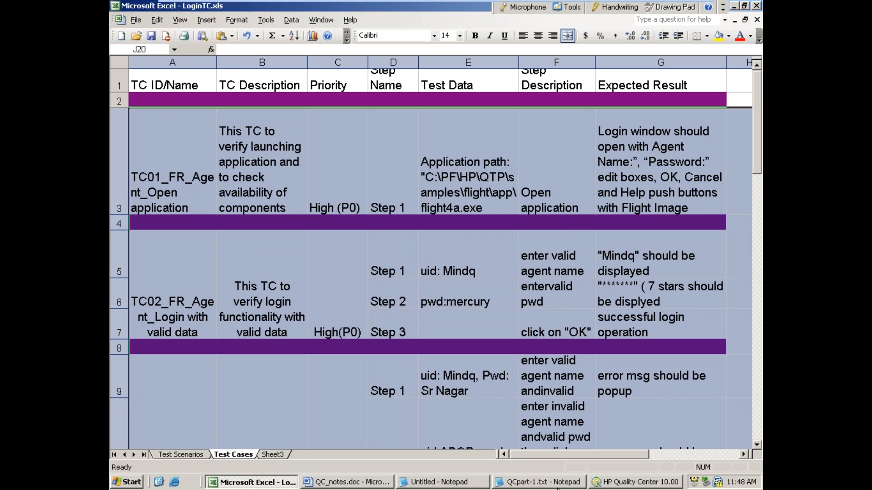
Step: Switch to HP Quality Center, refresh the Test Plan tree and expand the Agent and Manunal folders under FLight
click(595, 482)
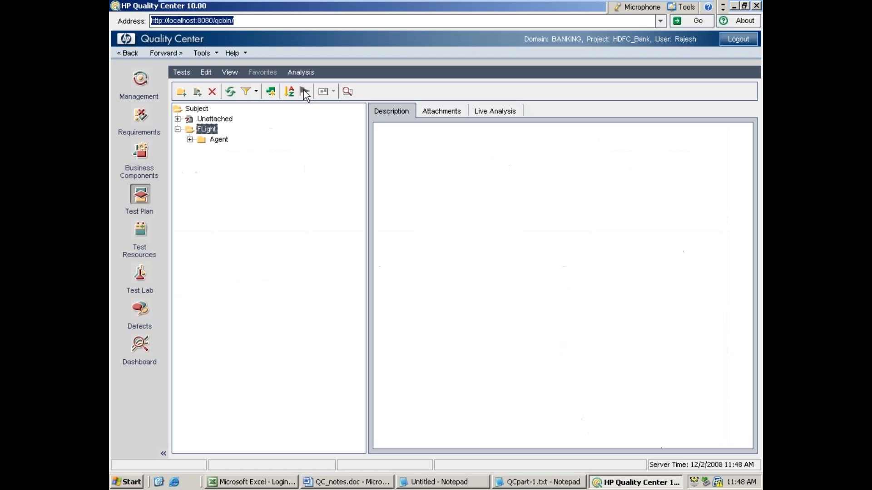
click(230, 92)
click(190, 139)
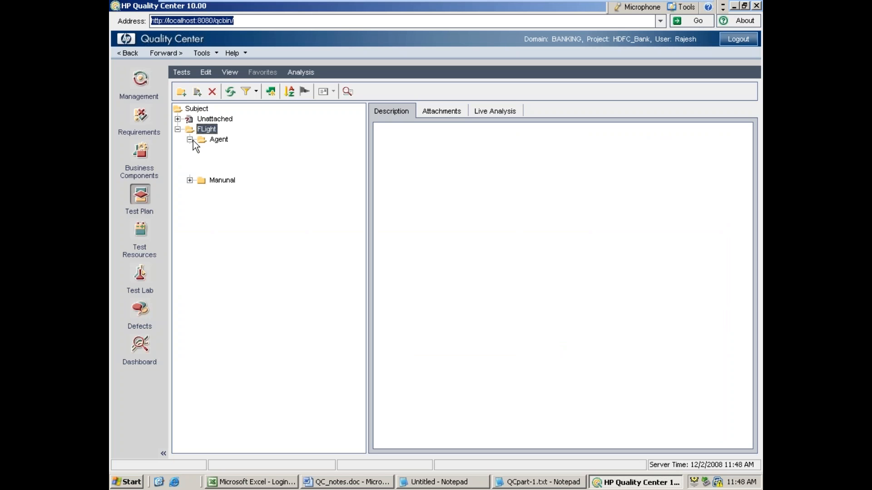
click(190, 180)
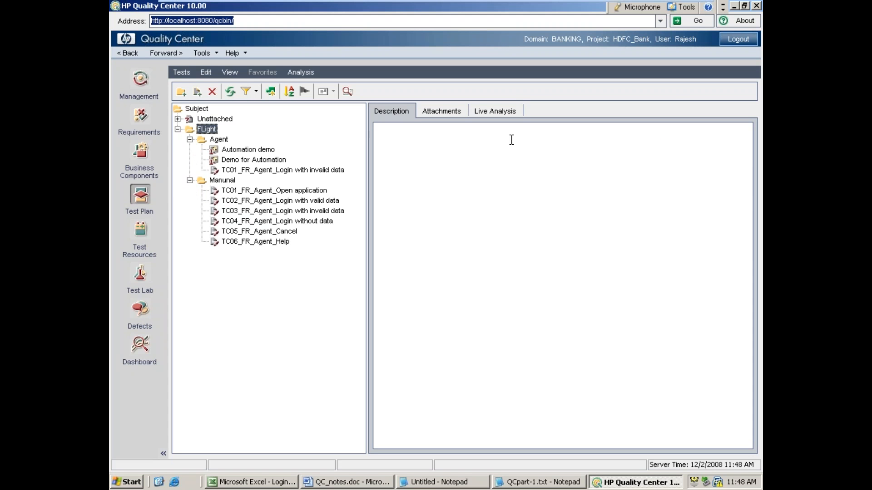
Step: Compare the Requirements module with the Test Plan module and examine the requirements' direct cover status
click(136, 124)
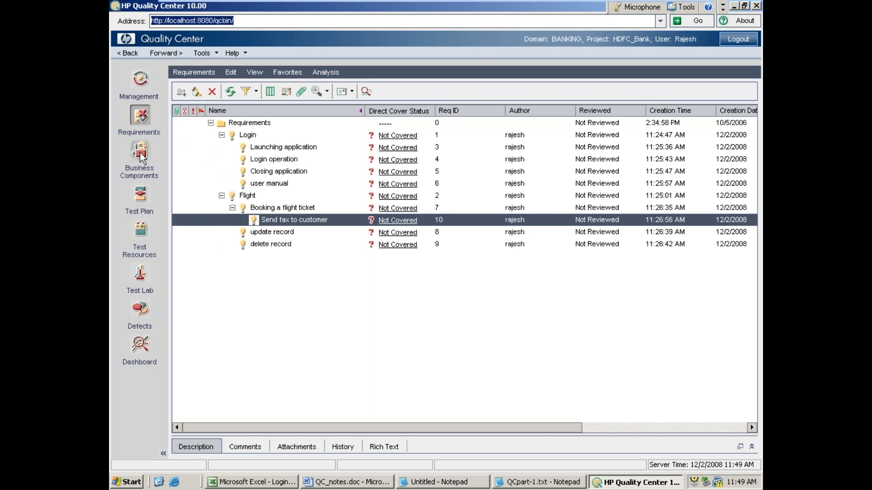
click(151, 207)
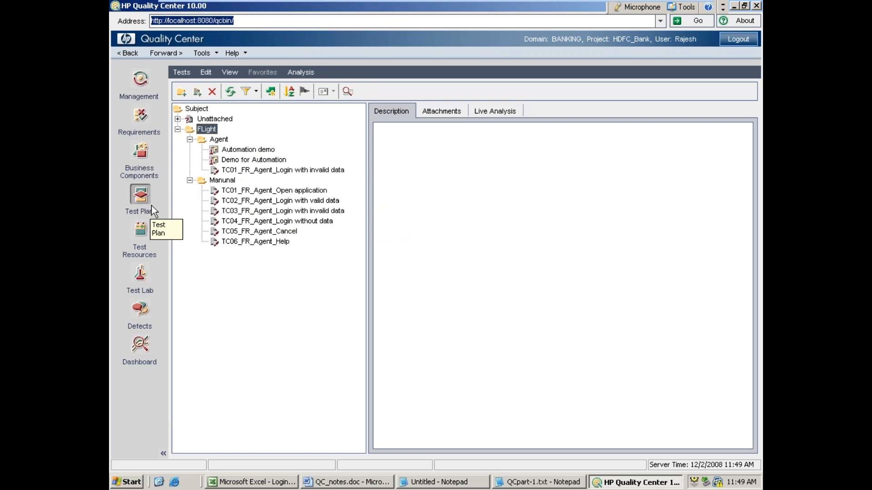
click(153, 127)
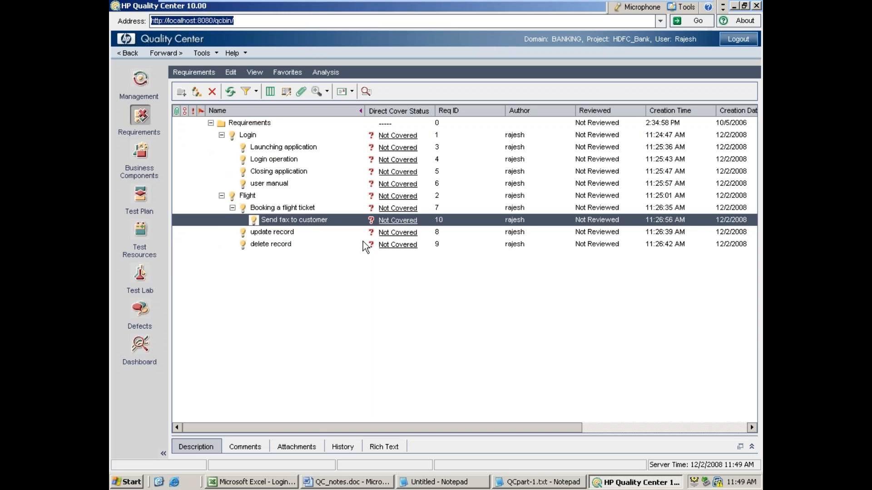
Step: Return to the Test Plan and open the requirements coverage of the TC02_FR_Agent_Login with valid data test
click(150, 212)
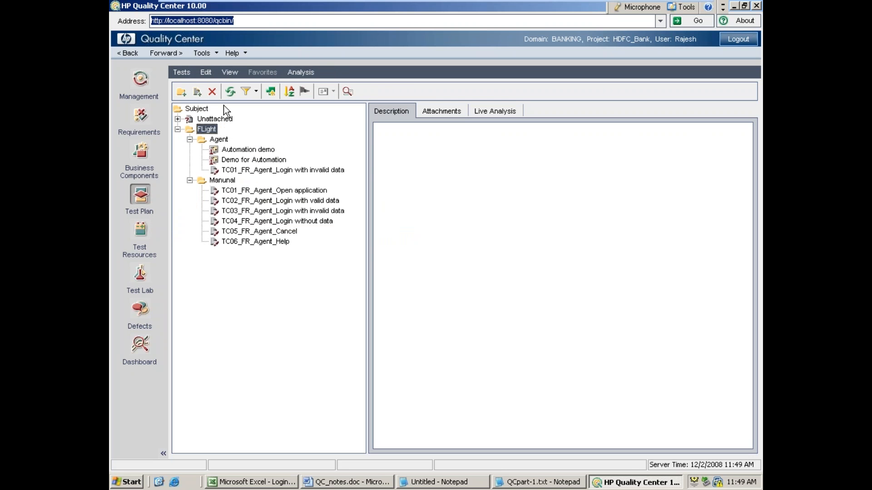
click(255, 204)
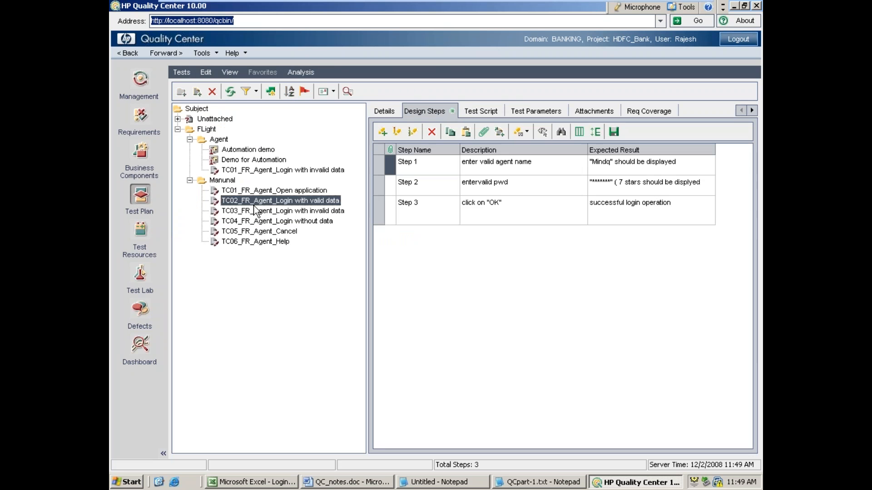
click(644, 113)
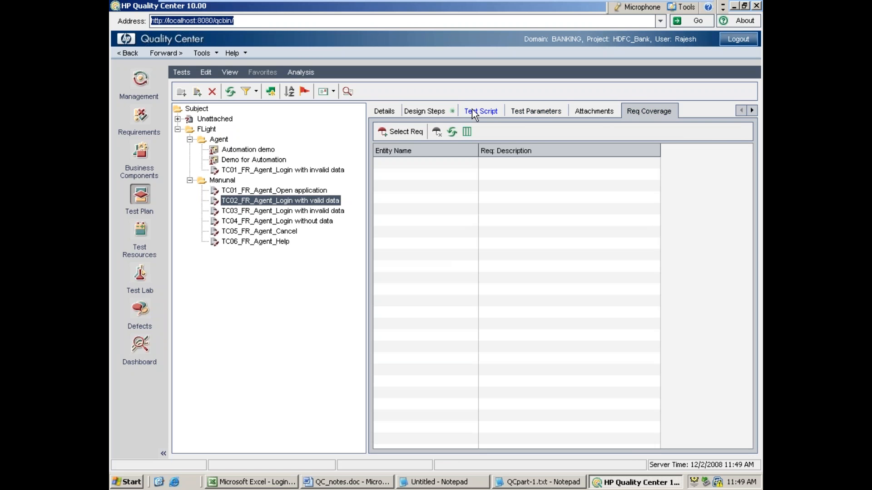
Step: Show the requirements tree for coverage selection and expand Requirements, Login, Flight and Booking a flight ticket
click(402, 131)
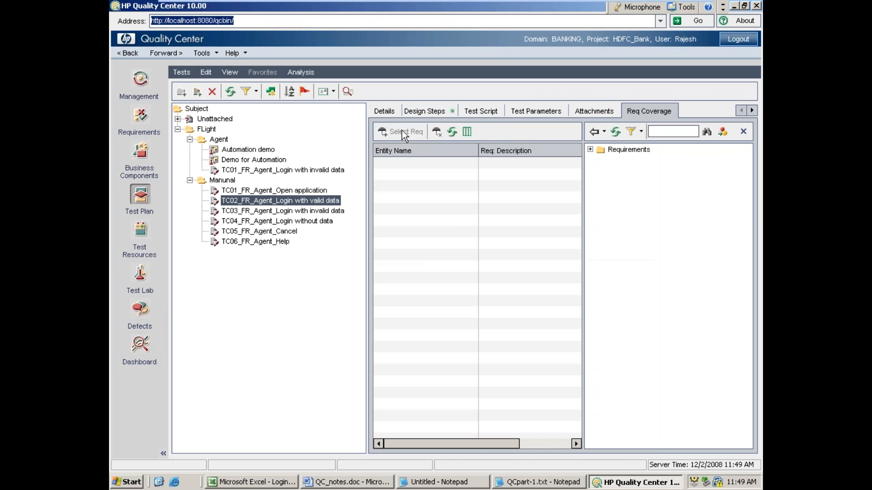
click(590, 150)
click(601, 161)
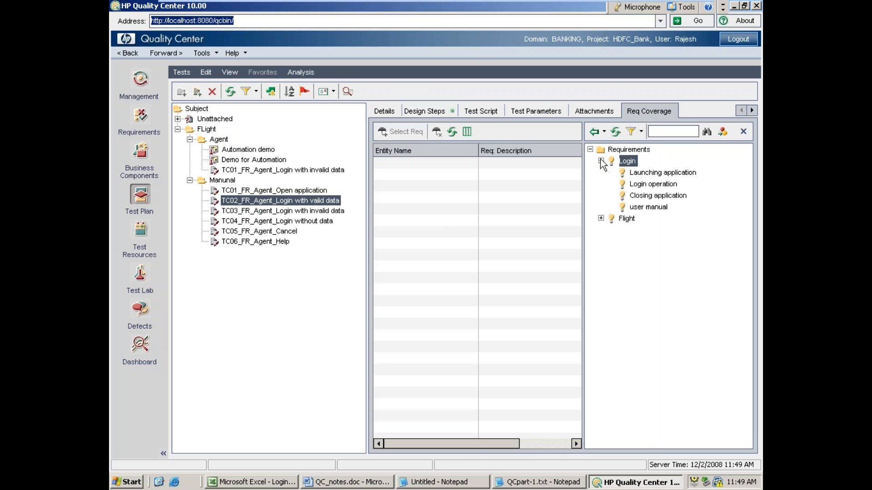
click(601, 219)
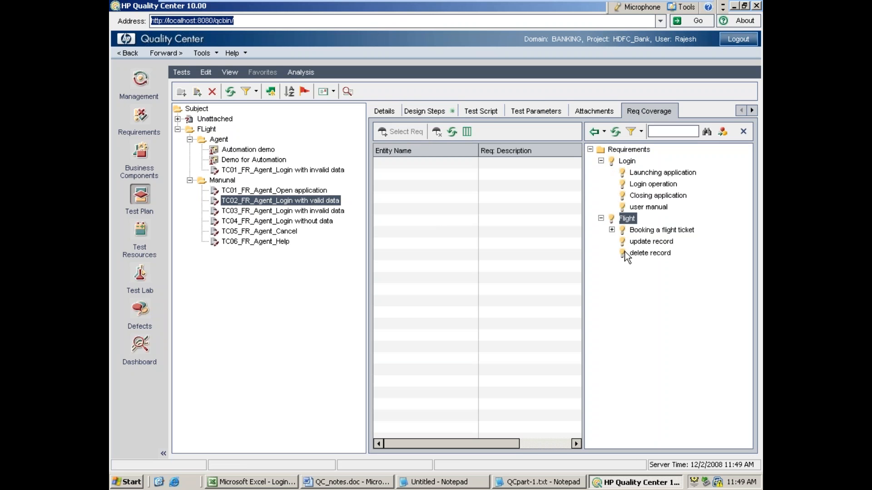
click(611, 230)
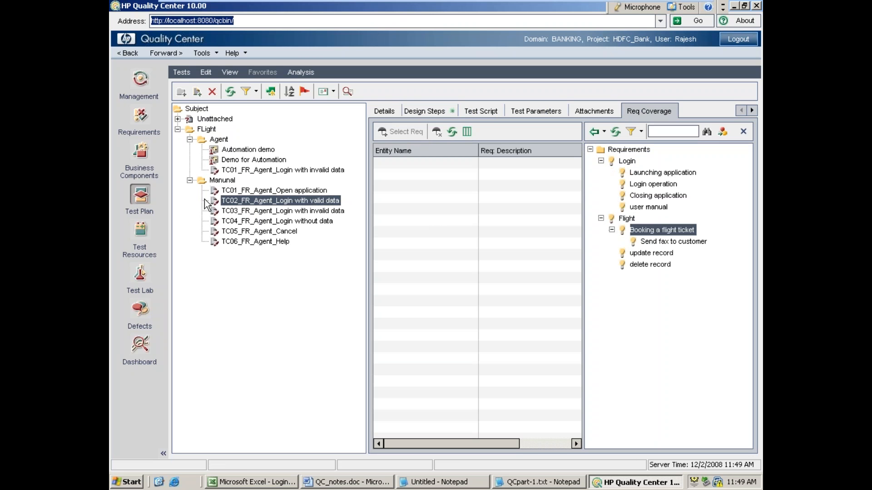
Step: Link the TC06_FR_Agent_Help test to the user manual requirement
click(243, 243)
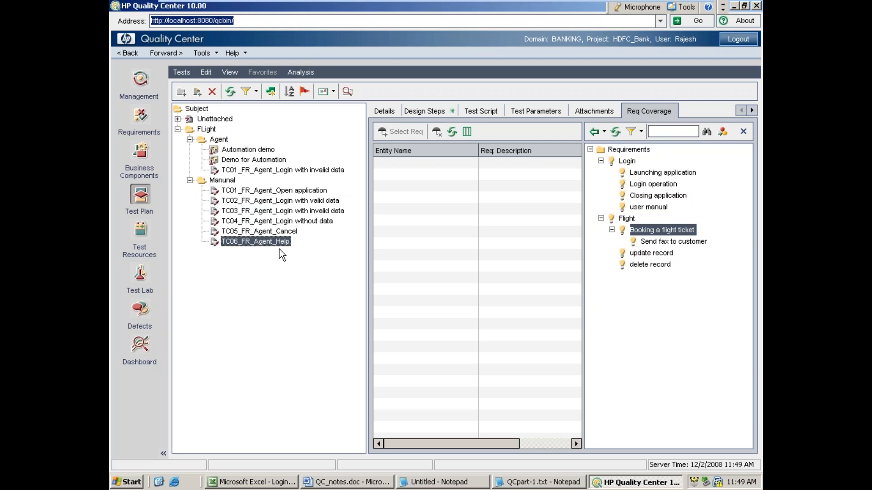
click(655, 209)
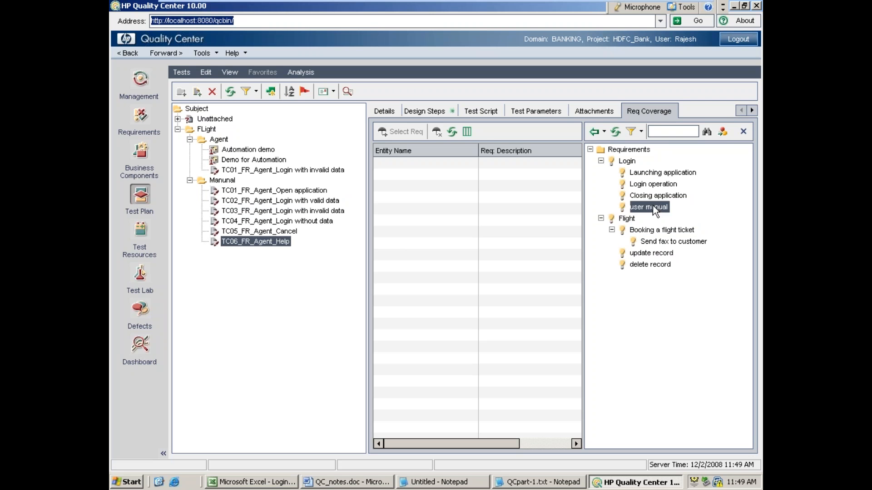
click(592, 132)
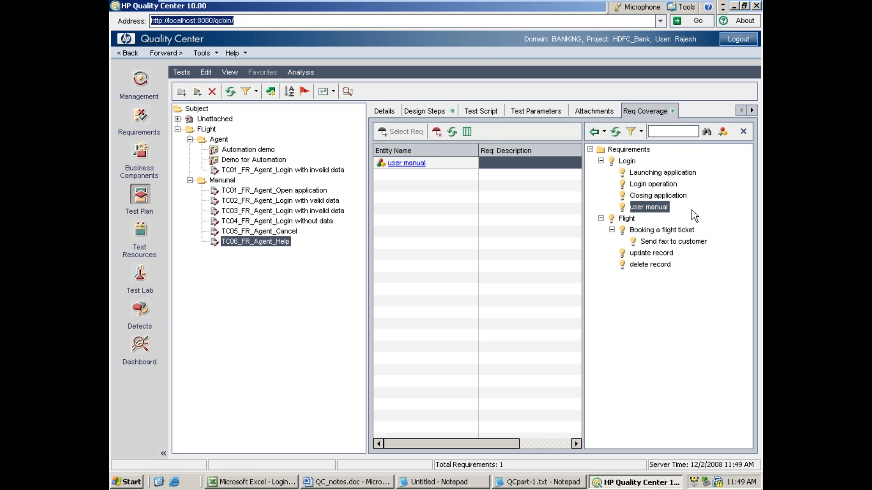
Step: Link the Agent folder's TC01_FR_Agent_Login with invalid data test to the Login operation requirement
click(291, 171)
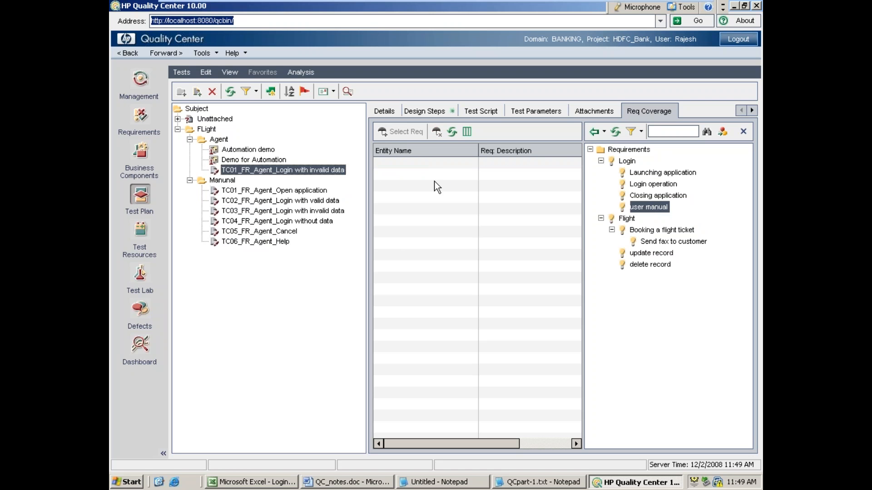
click(670, 184)
click(594, 134)
Step: Link the TC02_FR_Agent_Login with valid data test to the Closing application requirement
click(270, 200)
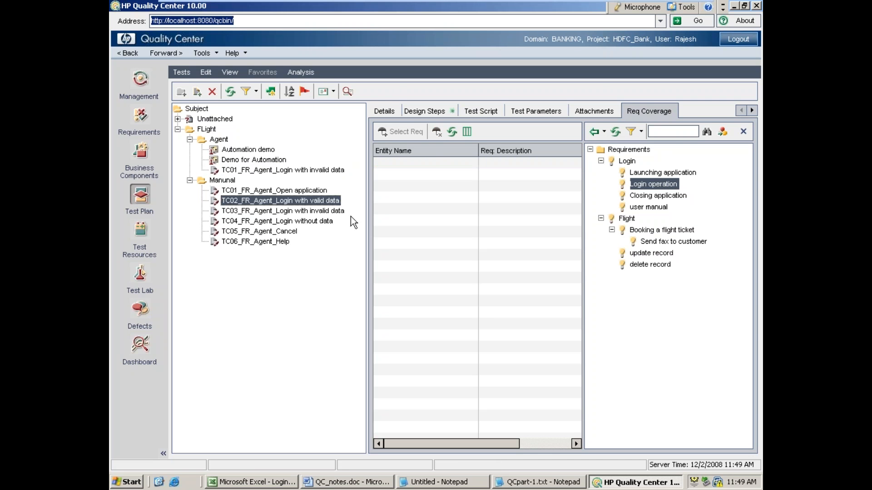
click(641, 195)
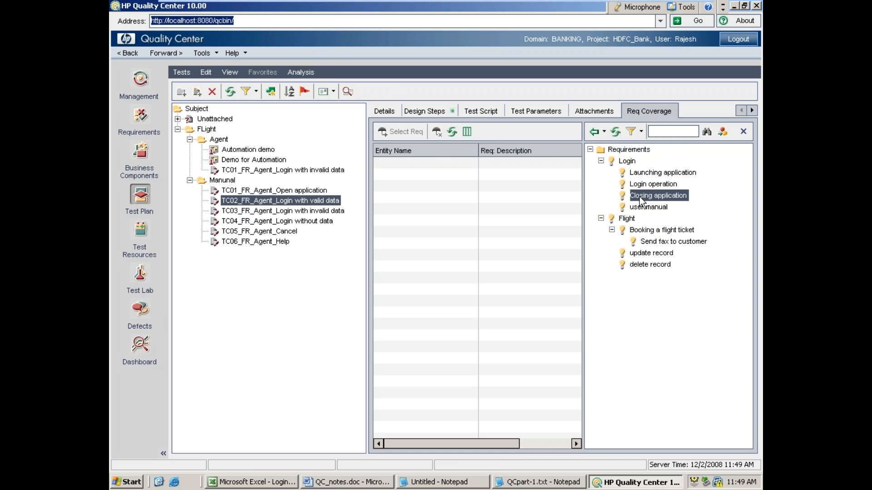
click(592, 130)
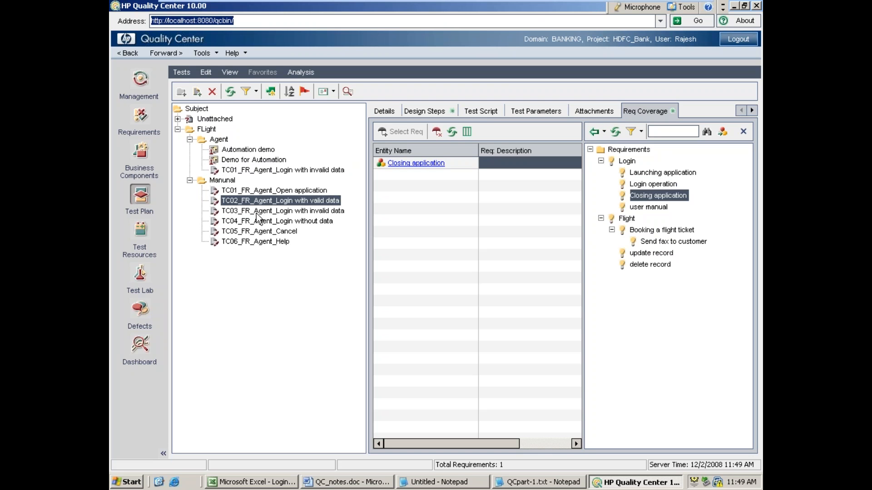
Step: Add the update record requirement to the coverage of the Agent folder's TC01_FR_Agent_Login with invalid data test
click(243, 169)
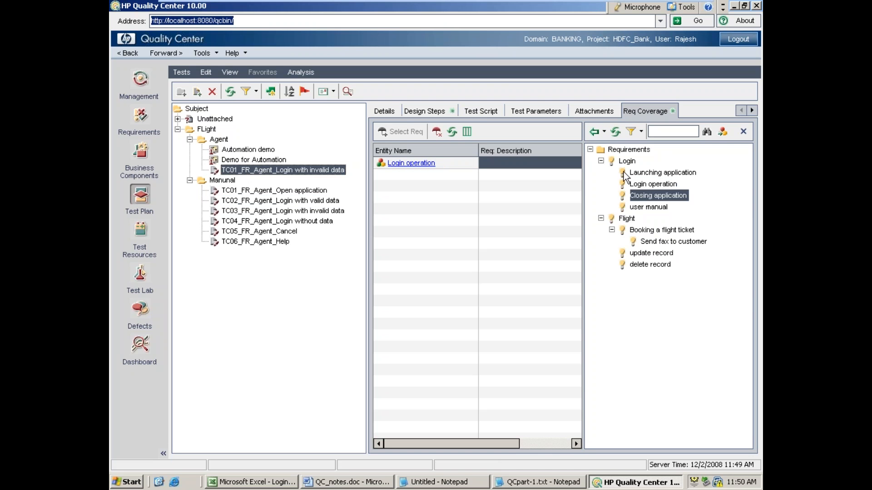
click(646, 185)
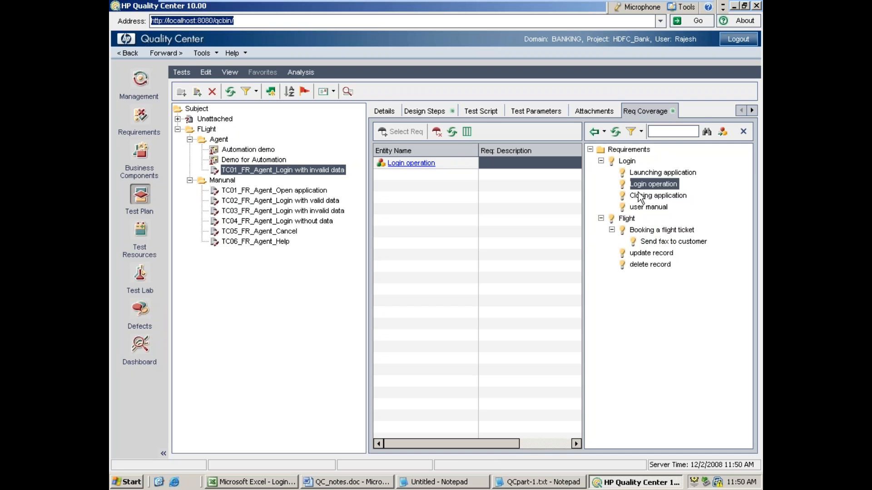
click(641, 253)
click(594, 132)
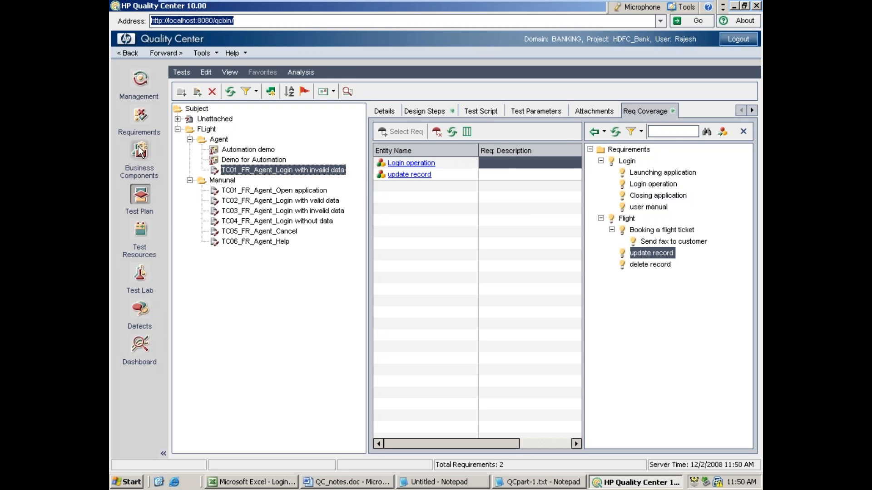
Step: Refresh the Requirements module and expand Login to examine the direct cover status of each requirement
click(141, 127)
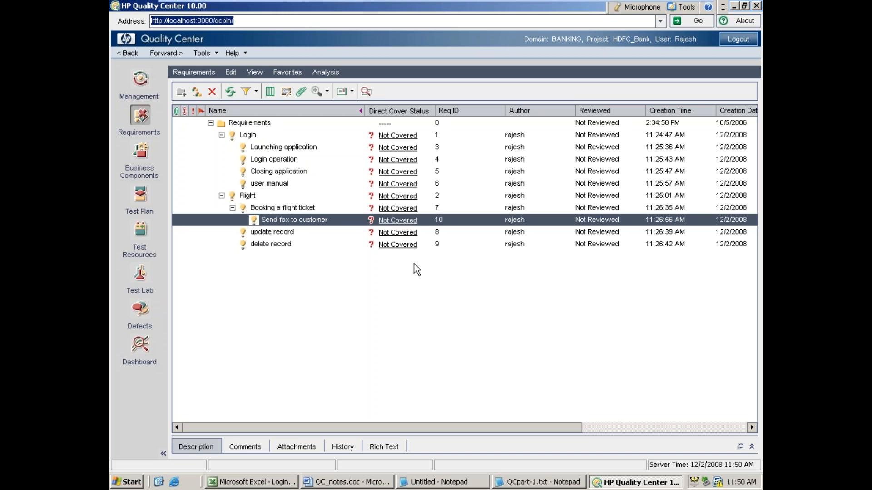
click(226, 93)
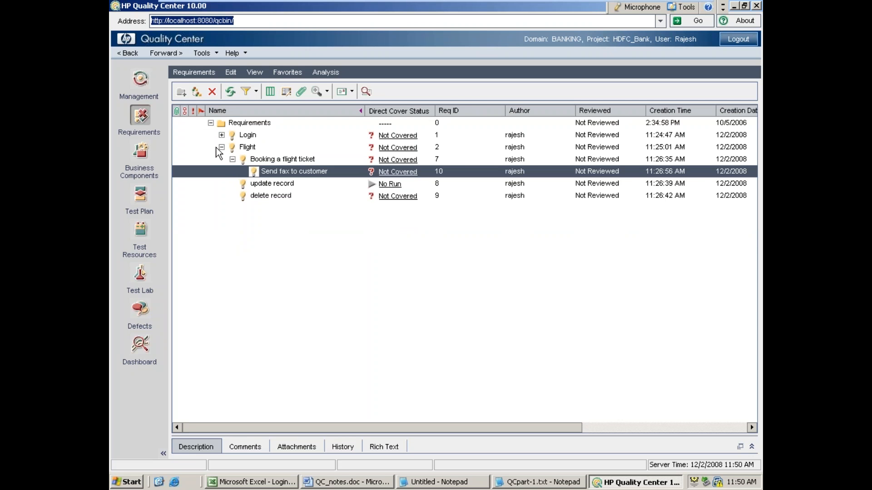
click(221, 135)
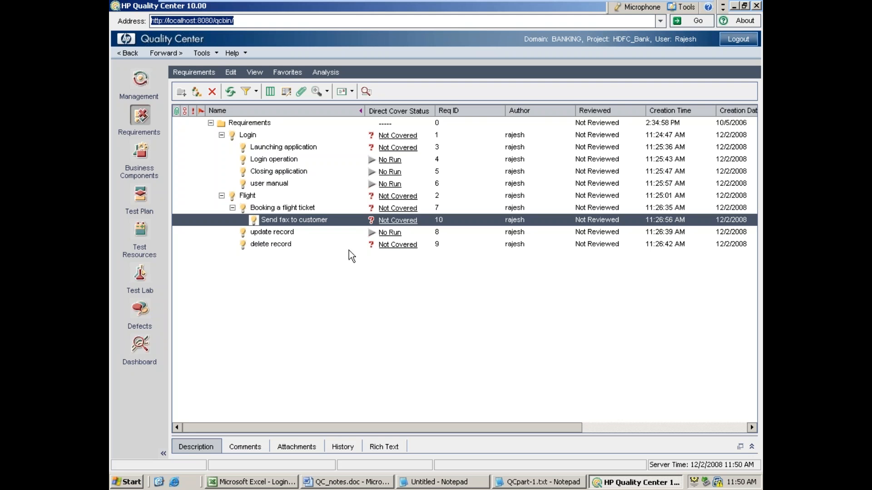
click(346, 266)
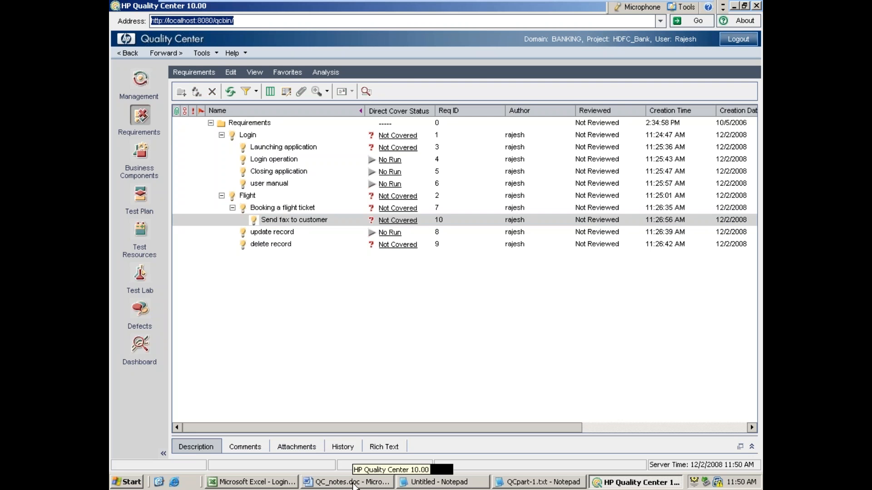
Step: Switch to the untitled Notepad notes and remove the blank lines between the Test Plan activities and the Test Resources heading
click(422, 484)
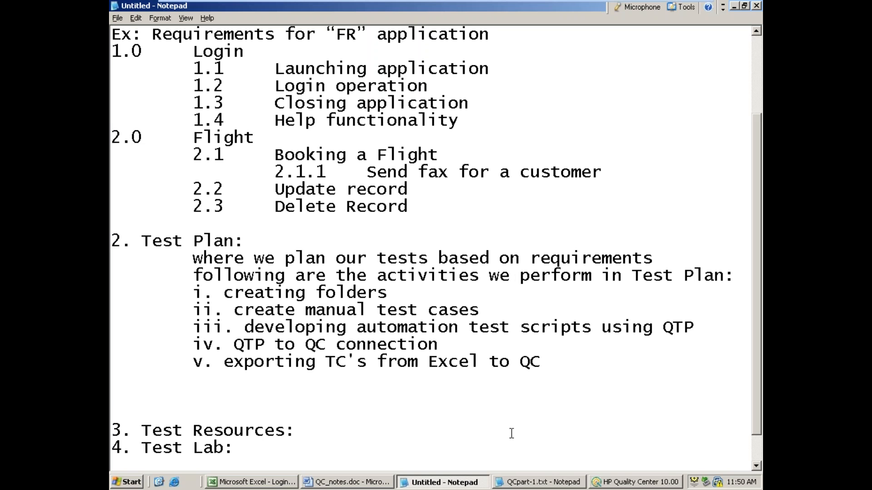
click(138, 382)
key(Delete)
key(Delete)
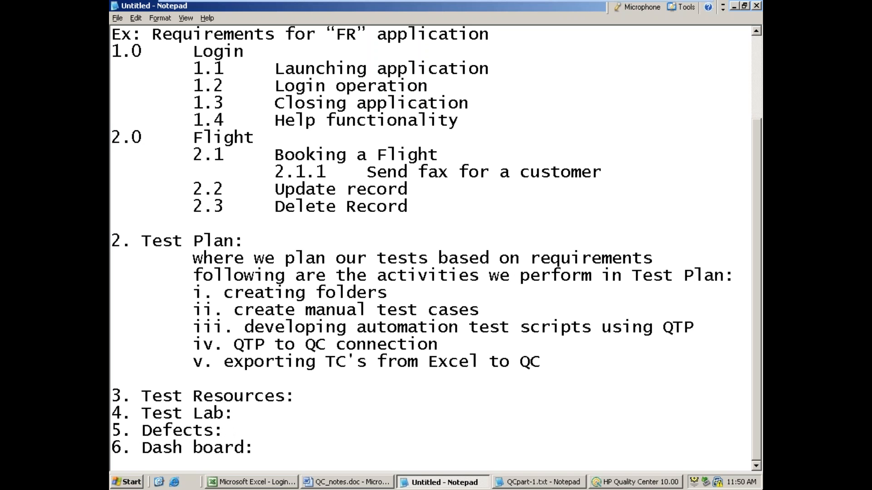
key(Delete)
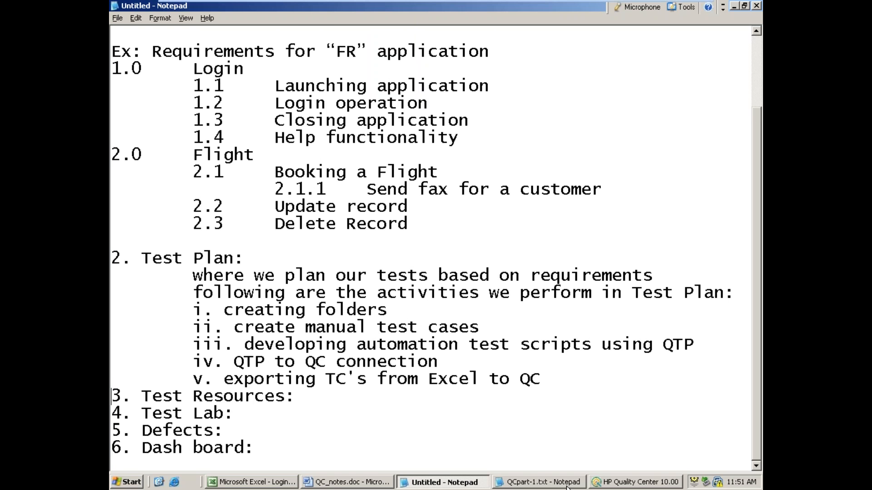
Step: Add the line "we can maintain automation test resource files" under the Test Resources heading, followed by a blank line
click(311, 400)
key(Return)
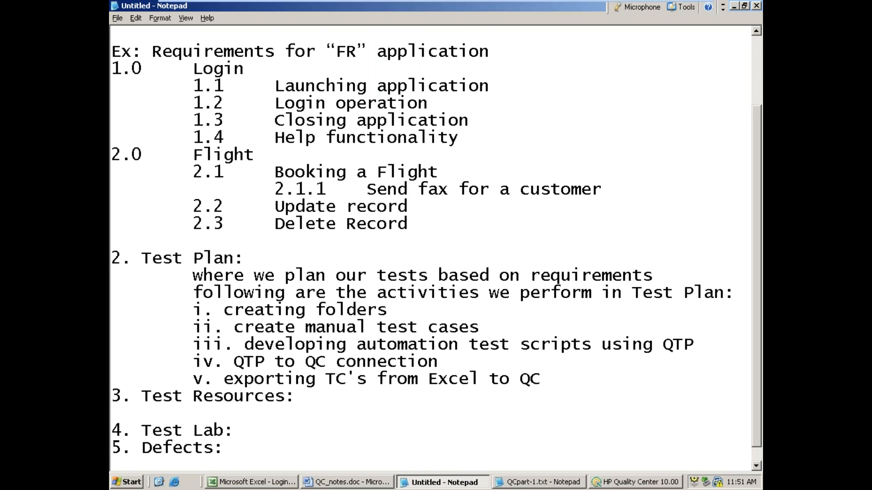
text(we can main)
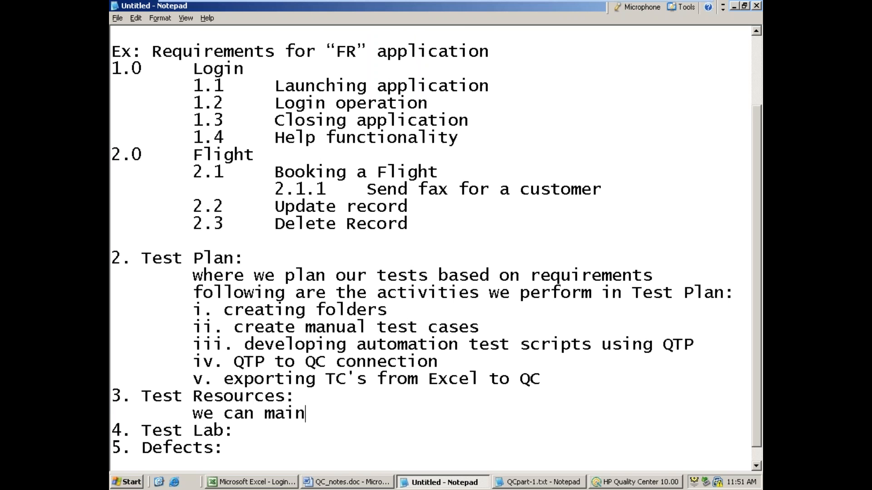
text(tain automati)
text(n)
key(BackSpace)
key(BackSpace)
text(on te)
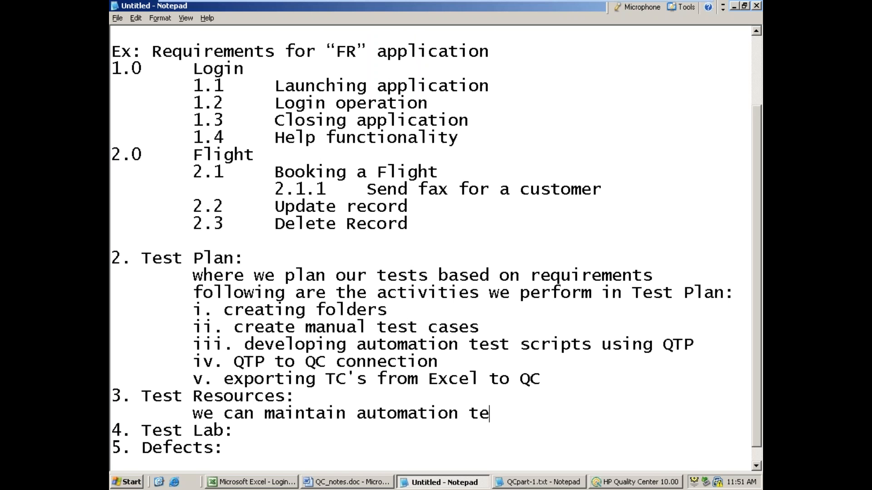
text(st reso)
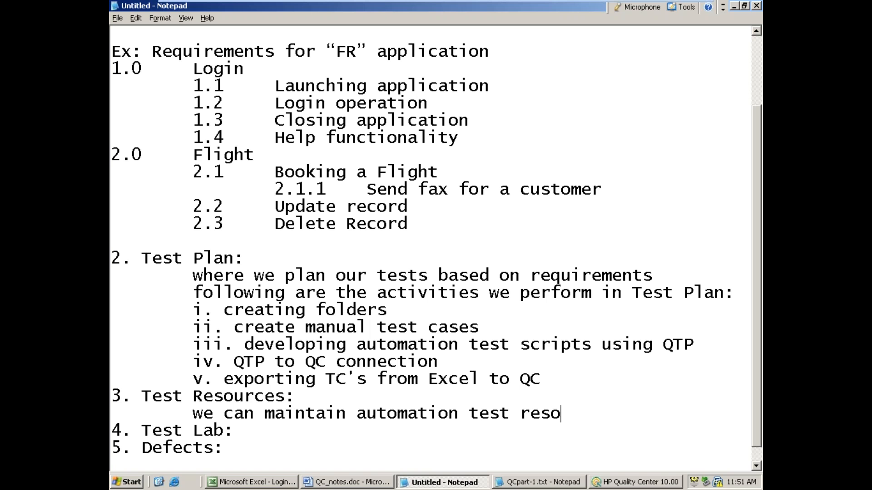
text(urce files)
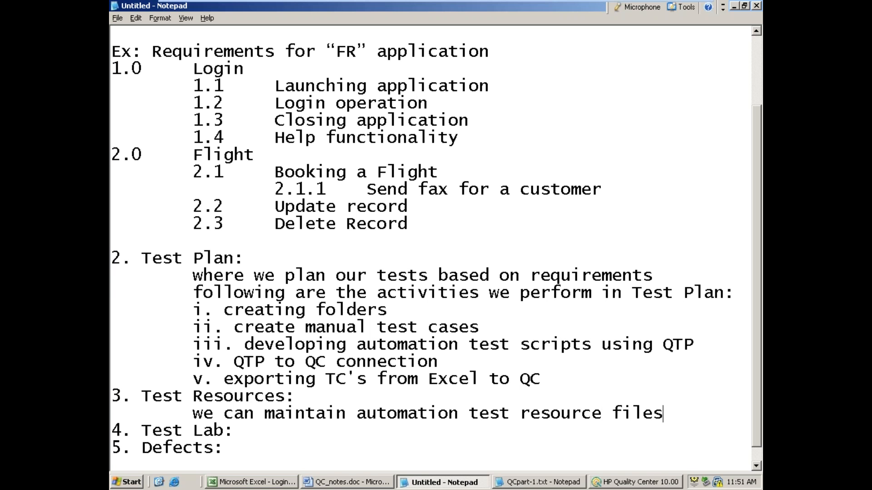
key(Return)
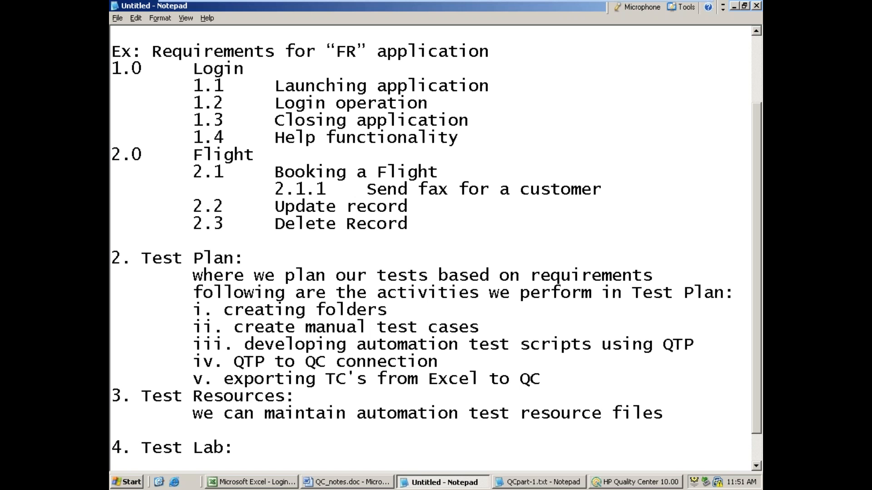
Step: Return to Quality Center's Test Resources module and create a resource folder named Flight_Reservation under Resources
click(734, 6)
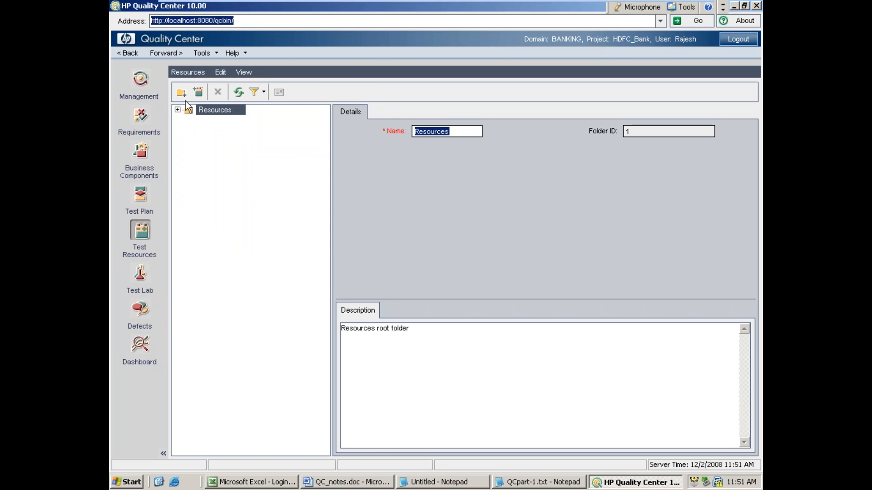
click(181, 93)
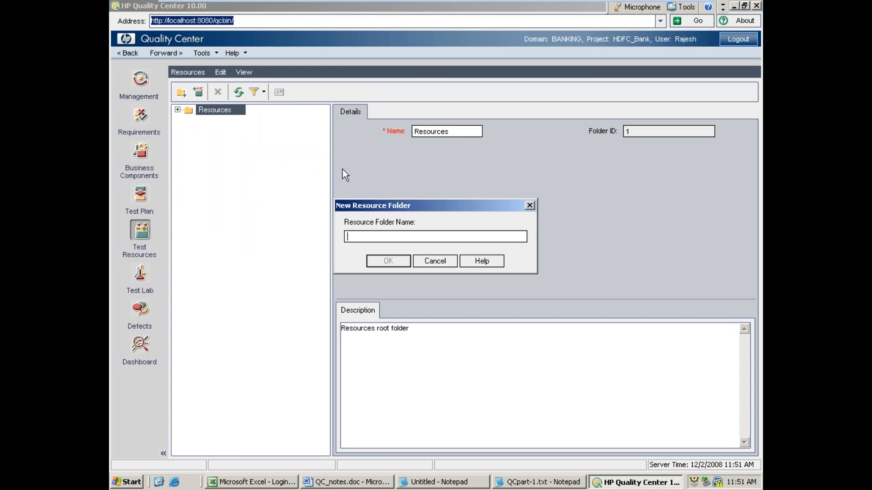
text(Flight Reservation)
key(Left)
key(Left)
key(Left)
key(Left)
key(Left)
key(Left)
key(Left)
key(Left)
key(Left)
key(Left)
key(Left)
key(BackSpace)
text(_)
click(370, 261)
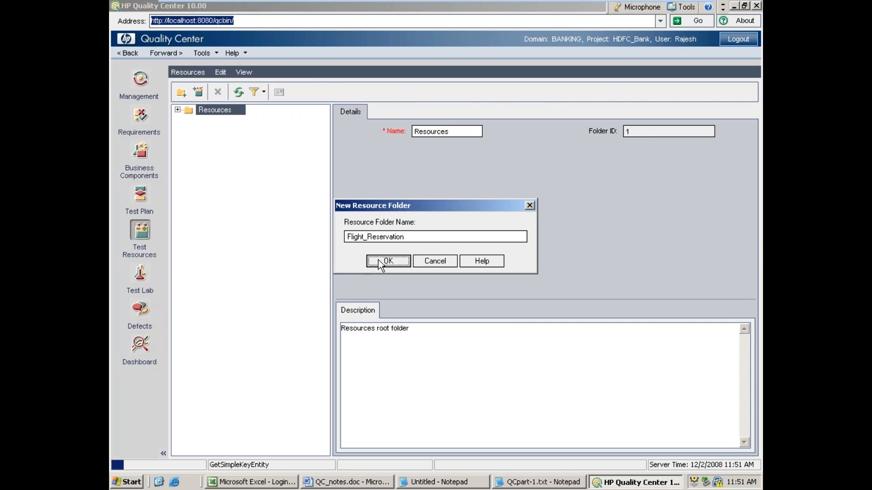
Step: Create a resource named "Library functions for KW driven frameowrk" of type Function library in the Flight_Reservation folder
click(198, 92)
text(Library)
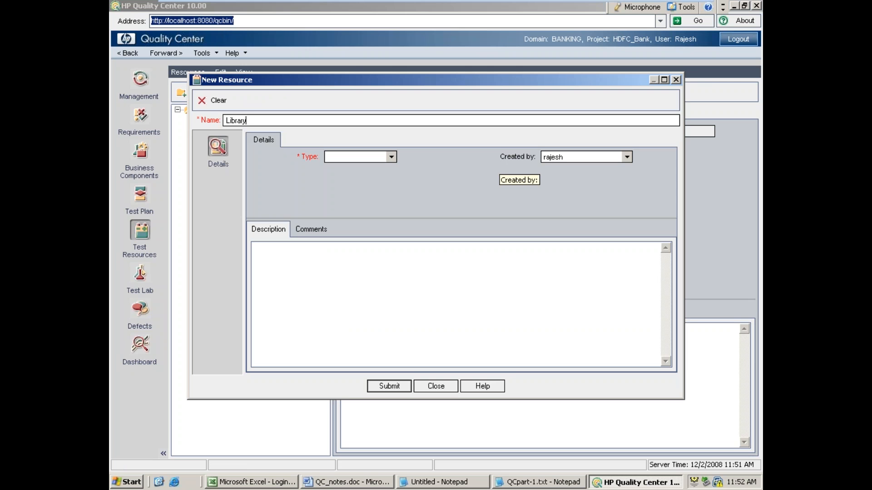
text( functions fo)
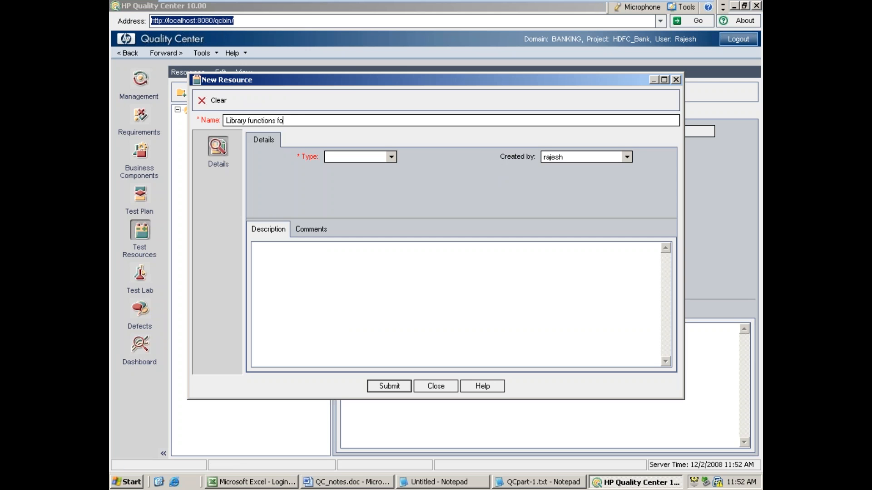
text(r KW driven frameowrk)
click(393, 157)
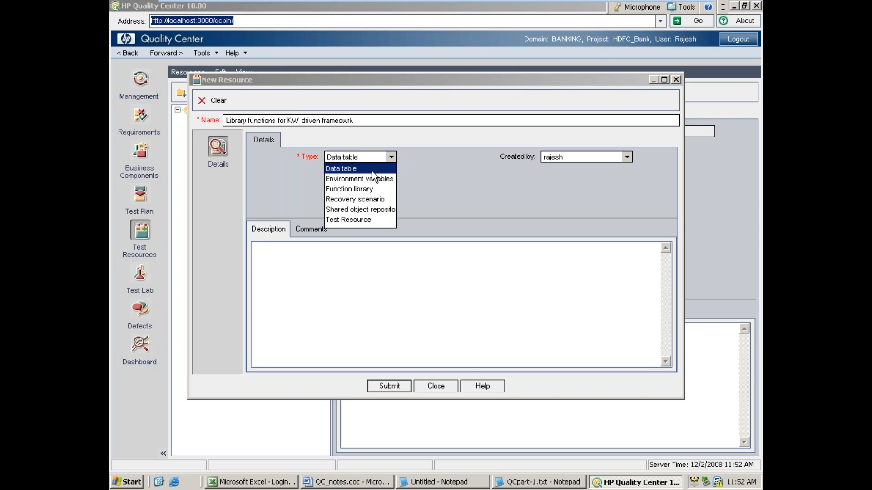
click(344, 190)
click(390, 386)
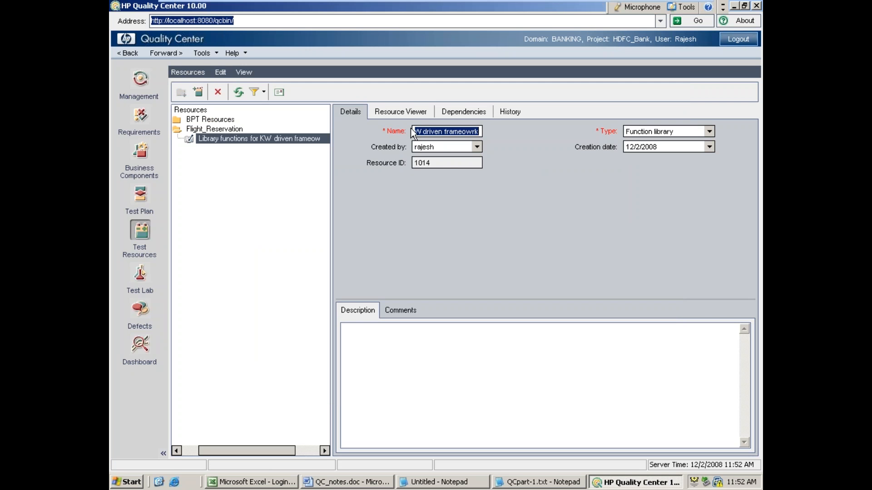
Step: Upload udf2.qfl from the 10amOct16 Functions folder on drive C to the library functions resource
click(400, 113)
click(376, 139)
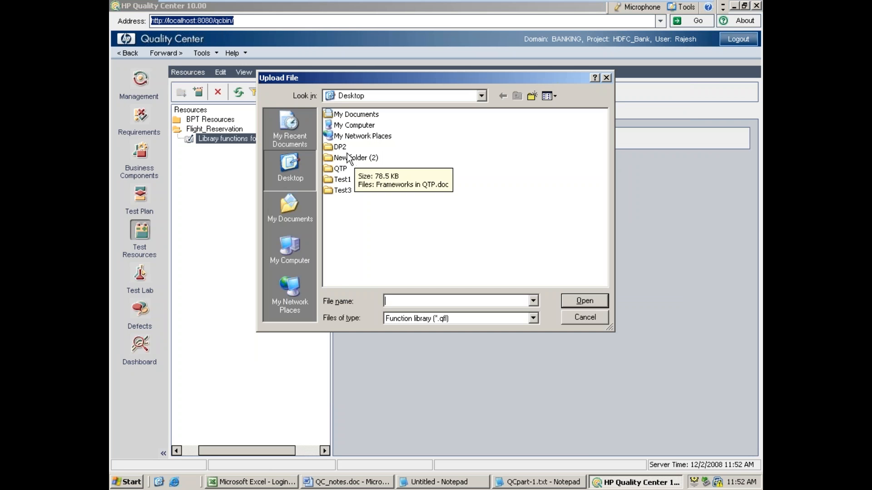
double_click(349, 126)
double_click(347, 127)
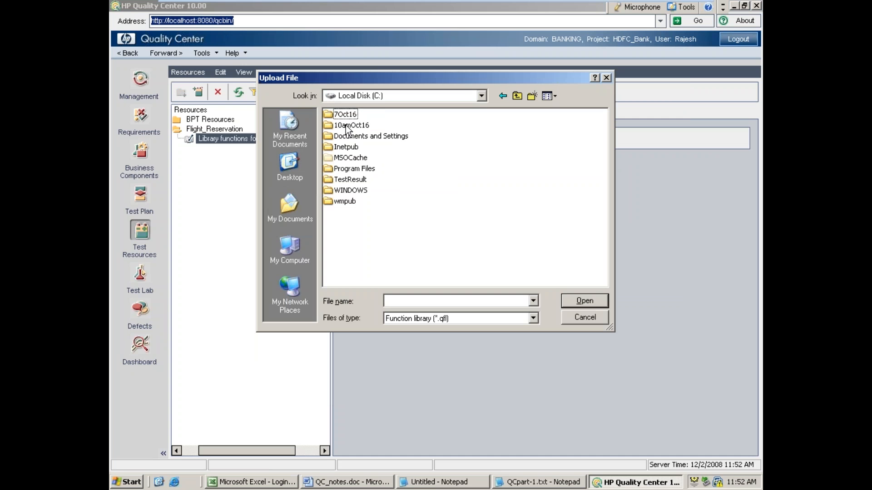
double_click(359, 129)
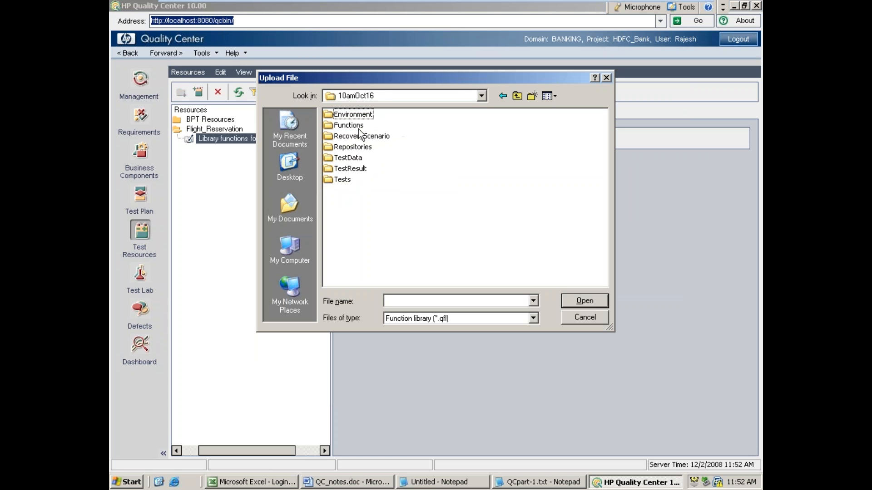
double_click(353, 126)
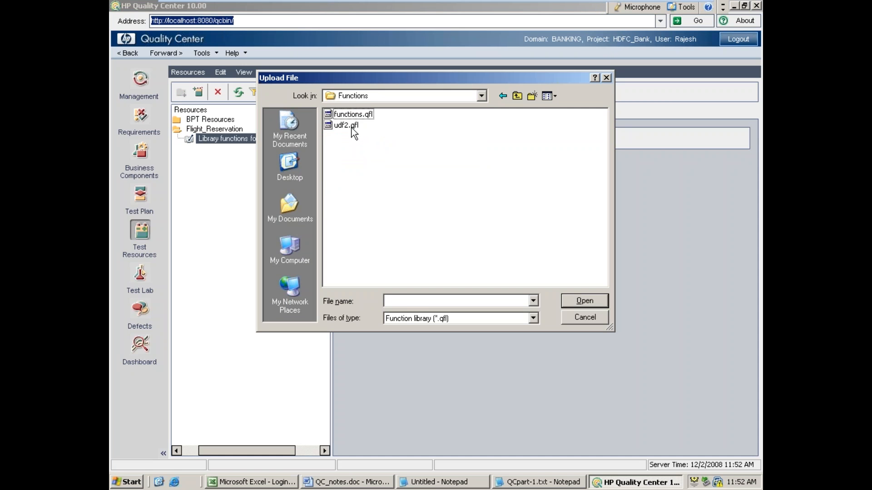
double_click(340, 126)
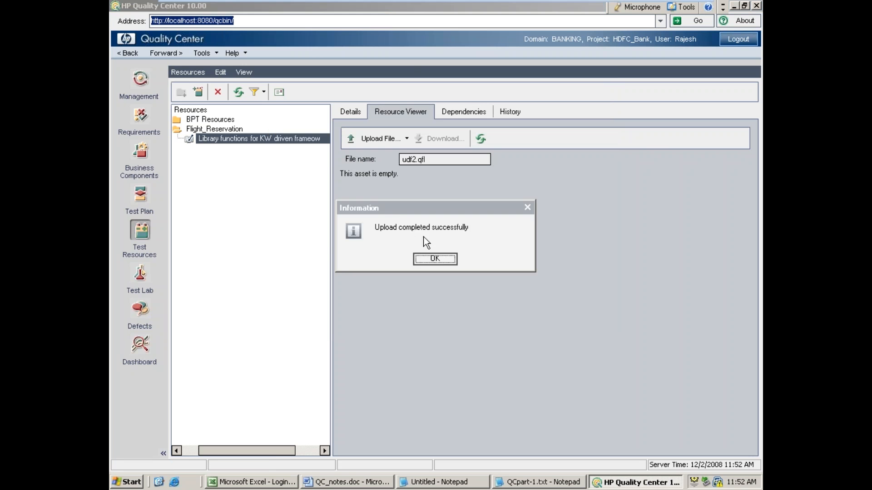
click(435, 258)
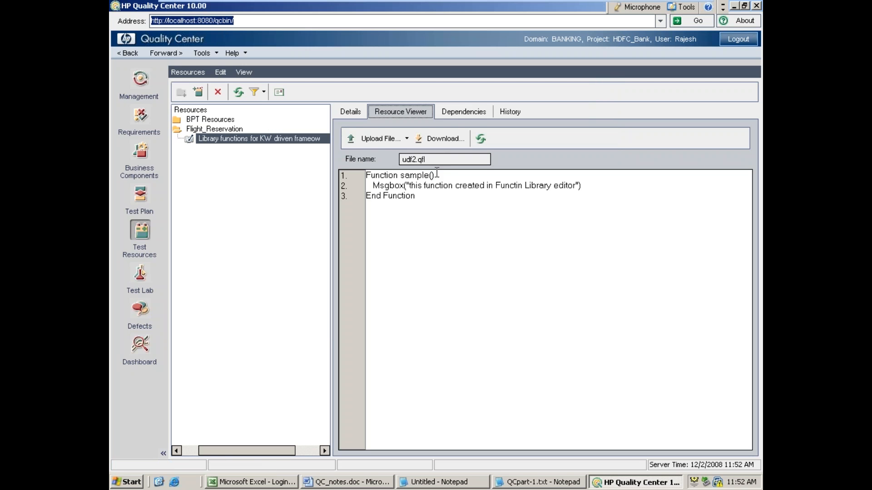
Step: Upload functions.qfl from the Functions folder as the library functions resource's file, replacing udf2.qfl
click(387, 140)
double_click(353, 114)
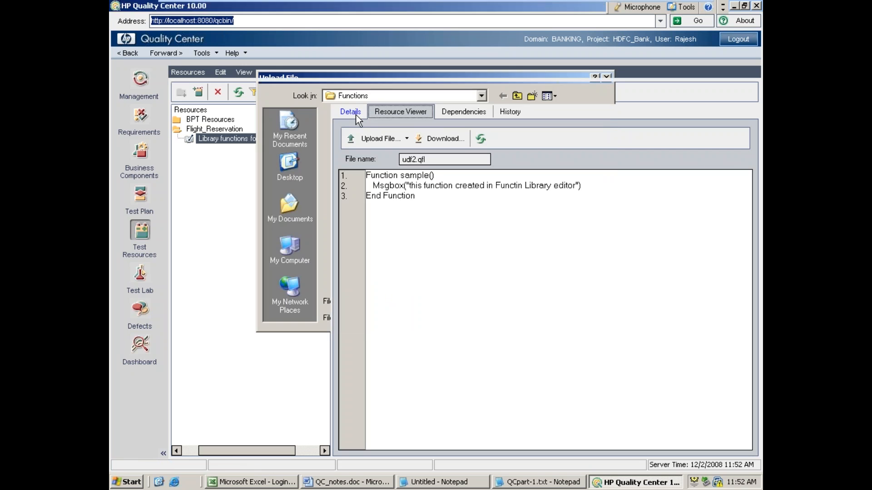
click(440, 257)
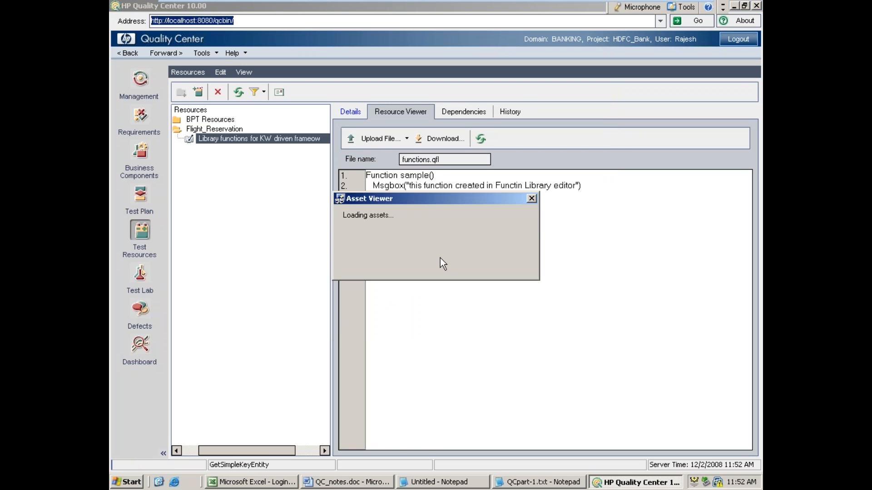
click(395, 183)
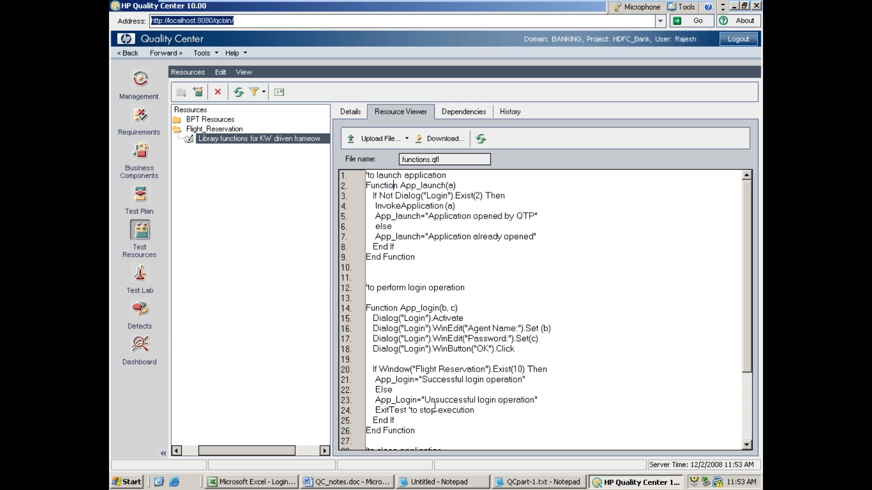
Step: Switch to the untitled Notepad notes and add several blank lines at the end, below the Dash board heading
click(433, 485)
scroll(323, 395, down, 1)
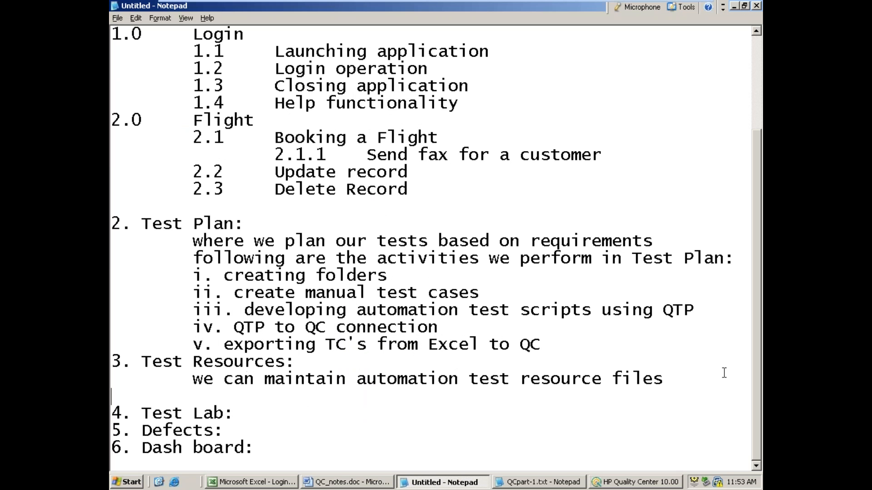
click(519, 444)
click(316, 470)
key(Return)
key(Return)
key(Return)
key(Return)
key(Return)
key(Return)
key(Return)
key(Return)
key(Return)
key(Return)
key(Return)
key(Return)
key(Return)
key(Return)
key(Return)
key(Return)
key(Return)
key(Return)
key(Return)
key(Return)
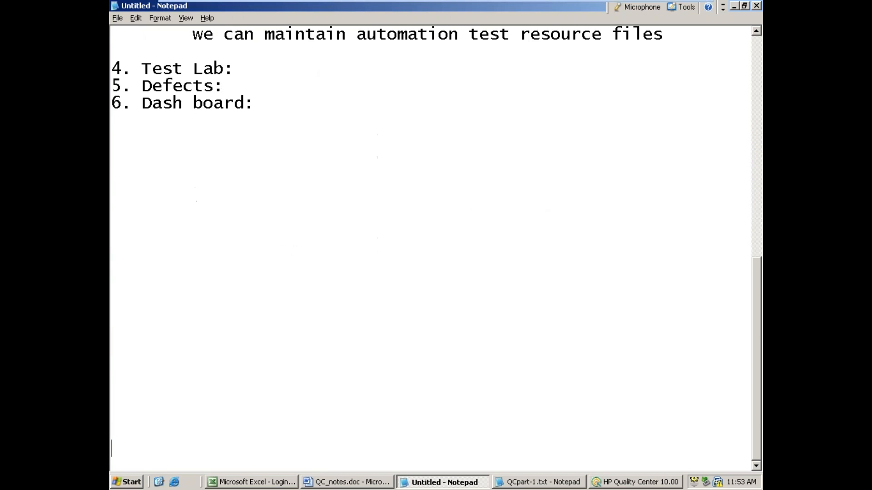
Step: Add the indented line "we need to crearte test suite" under the Test Lab heading
click(254, 64)
key(Return)
key(Tab)
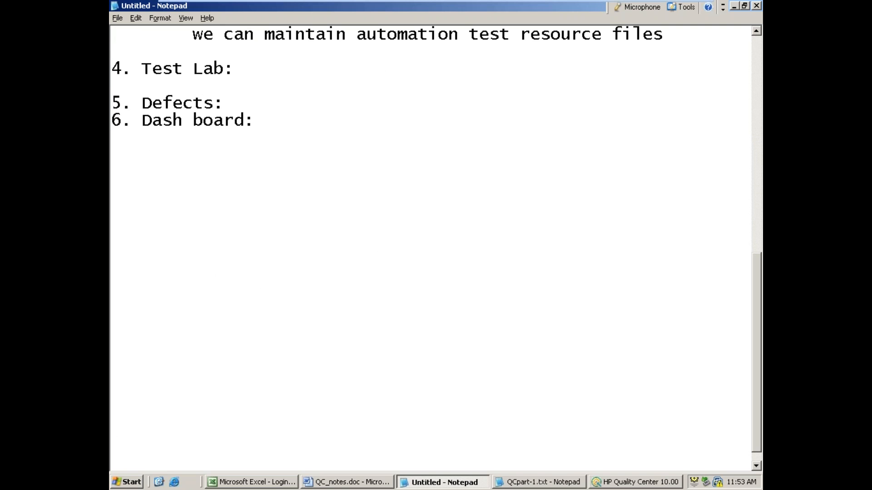
text(we need to c)
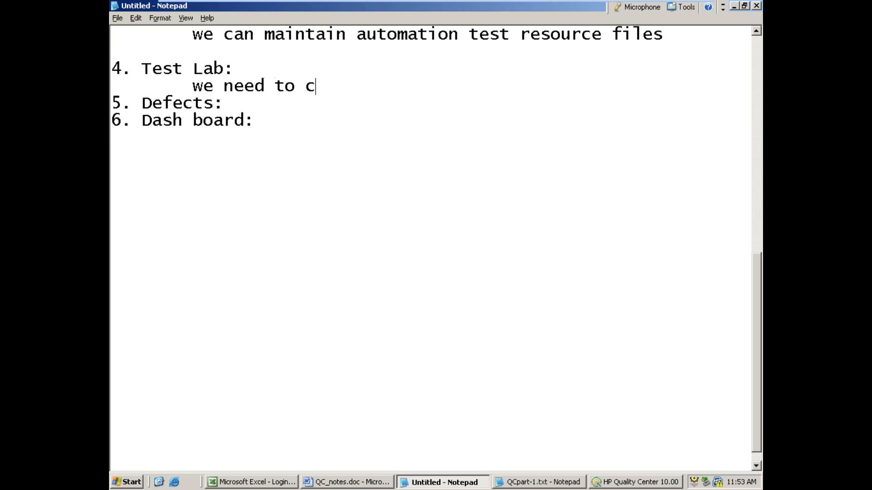
text(rearte t)
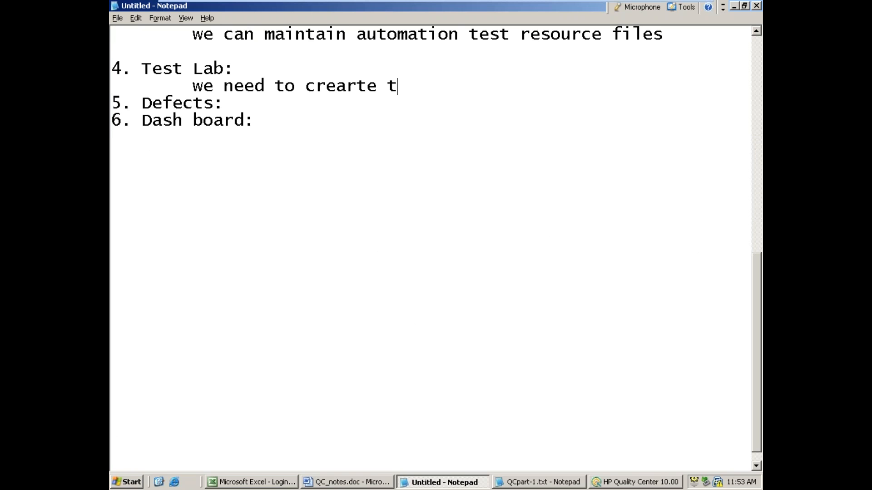
text(est suie)
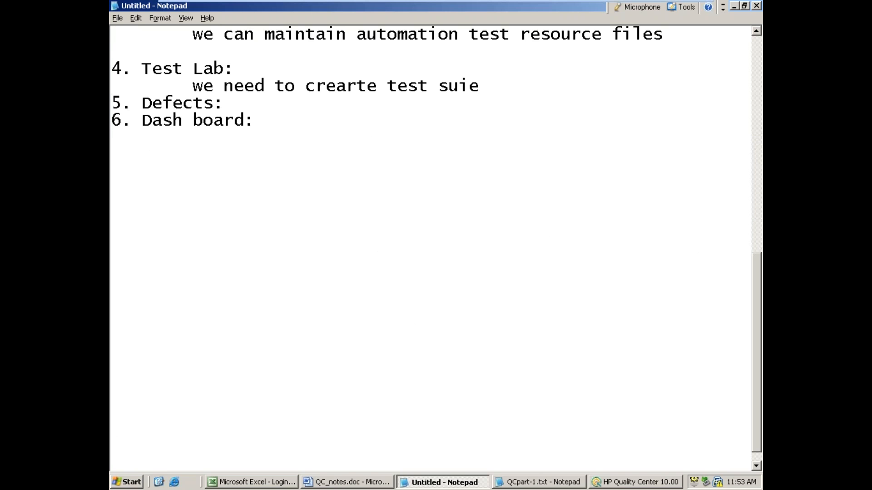
key(BackSpace)
key(BackSpace)
text(ite)
Step: Add the indented line "we can perform manual TC execution" below the test suite line
key(Return)
key(Tab)
key(Tab)
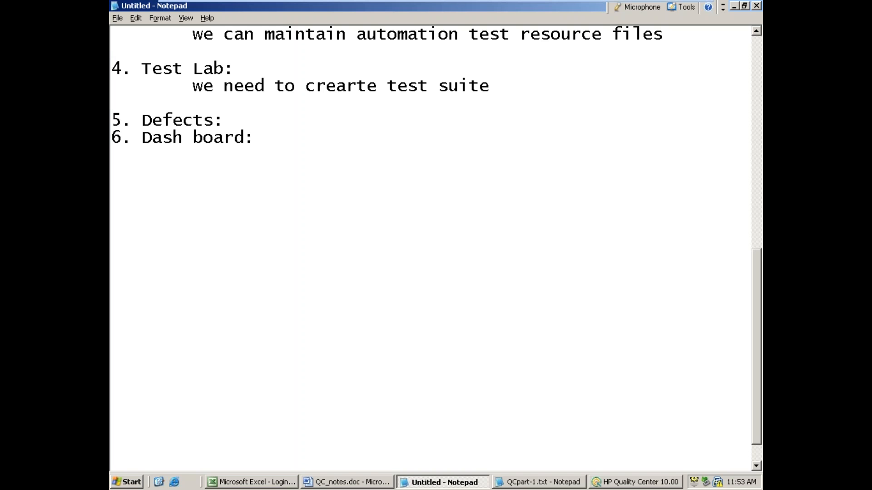
key(BackSpace)
text(we can per)
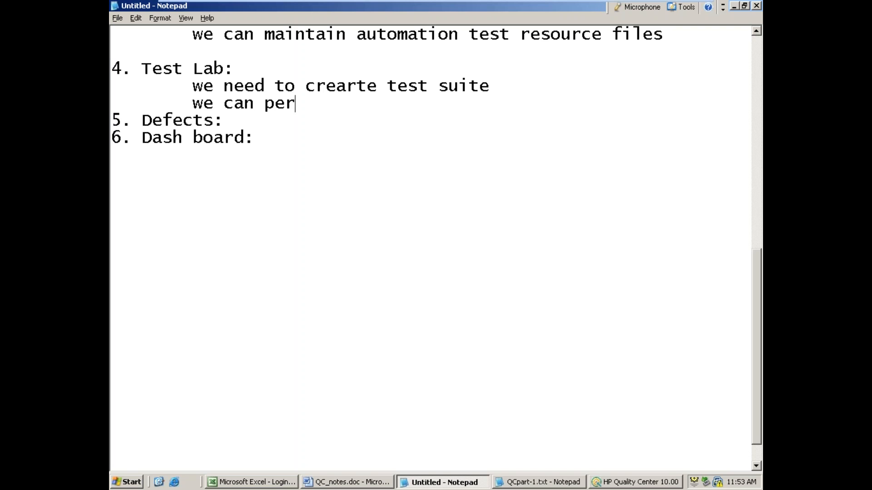
text(form manual )
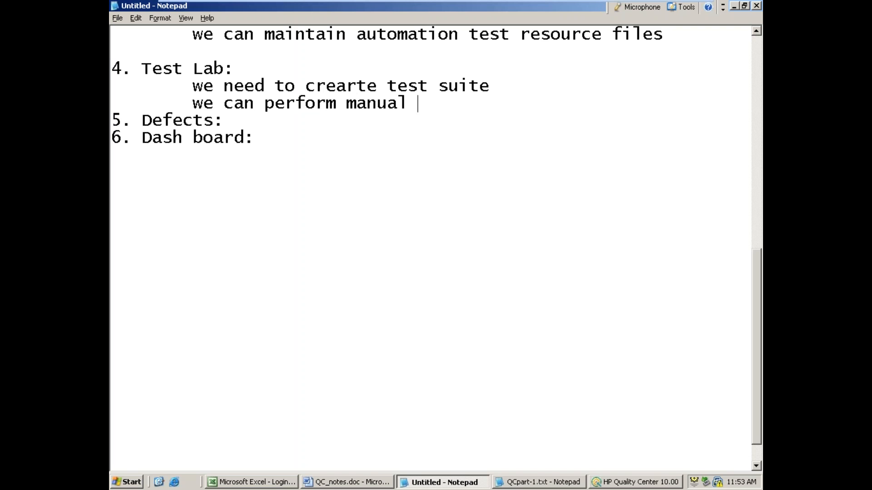
text(TC execut)
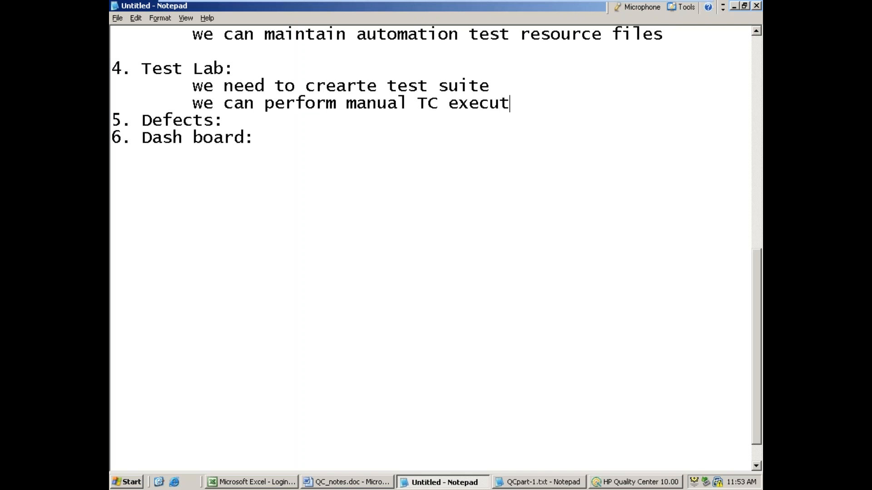
text(ion)
Step: Add the indented line "we can perform automation test scripts execution" as the last Test Lab activity
key(Return)
key(Tab)
text(we)
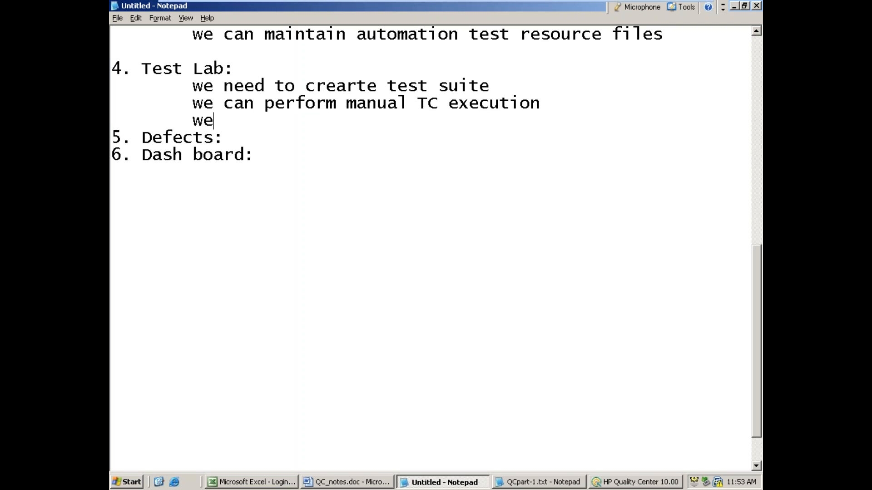
text( can per)
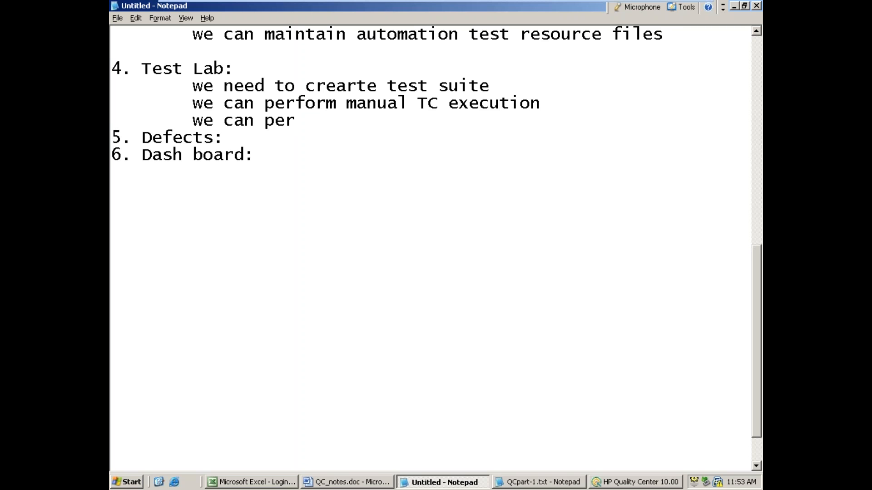
text(form aut)
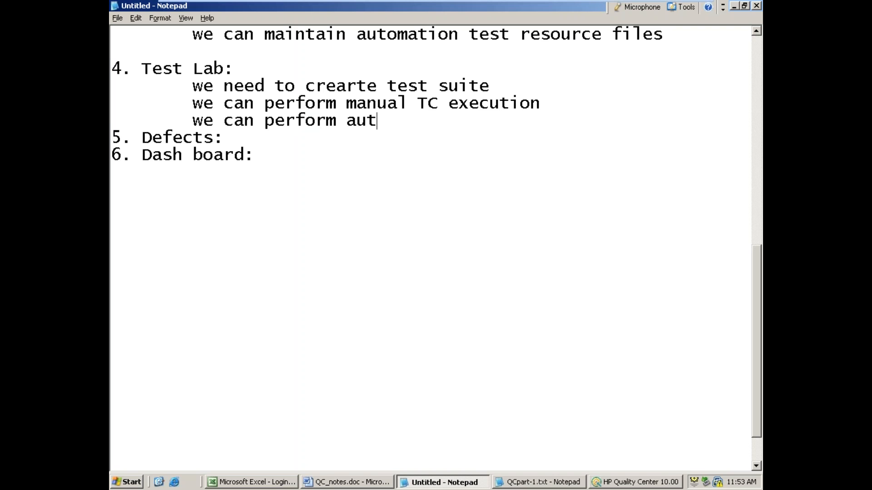
text(omation test )
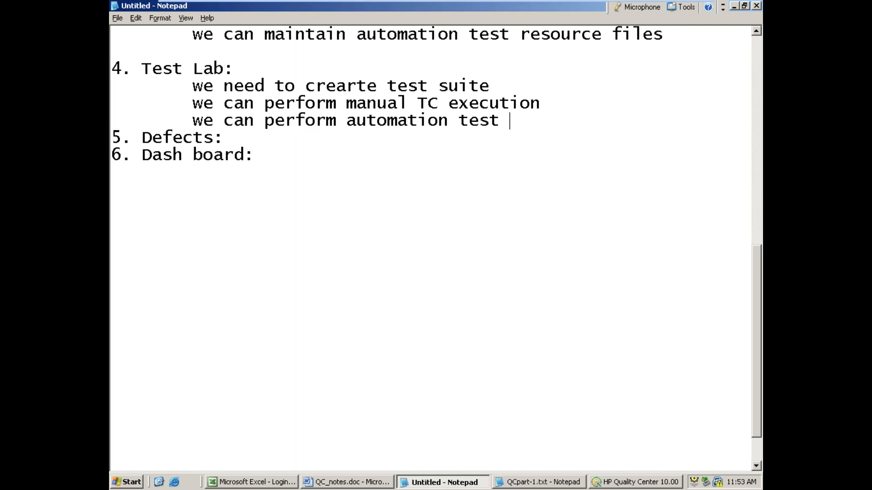
text(scripts exe)
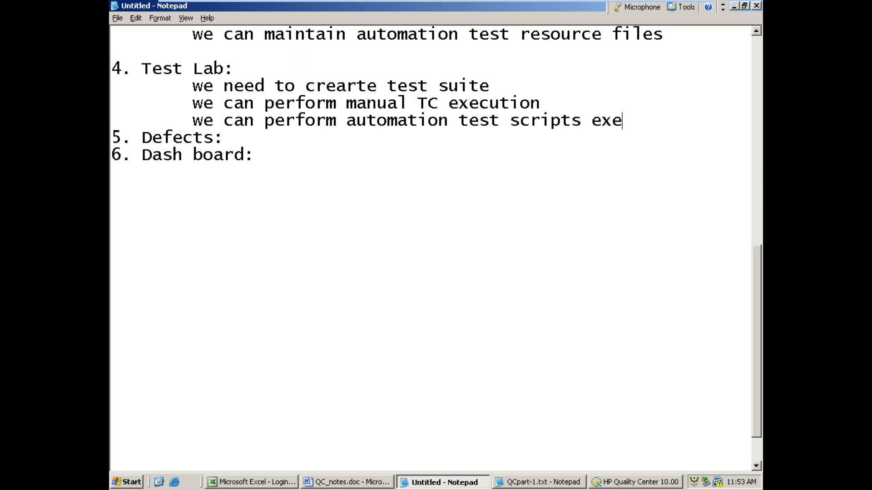
text(cution)
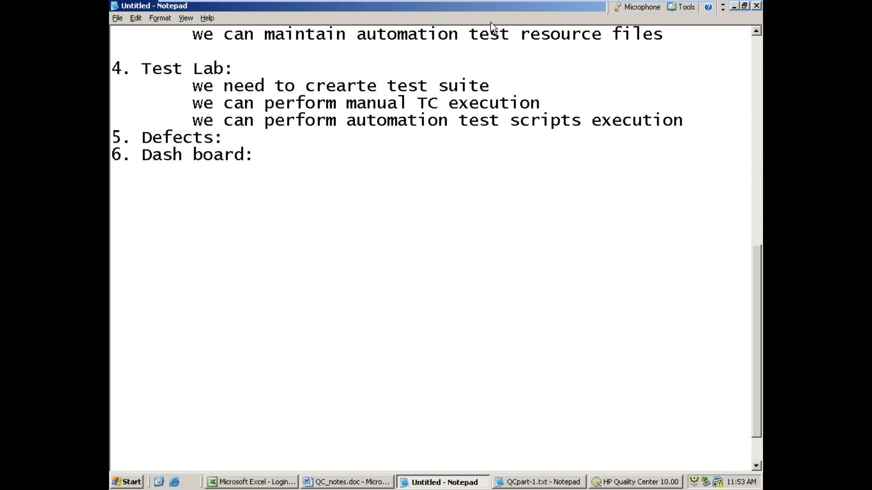
Step: Return to Quality Center's Test Lab module and create a folder named Build#01 under Root
click(732, 6)
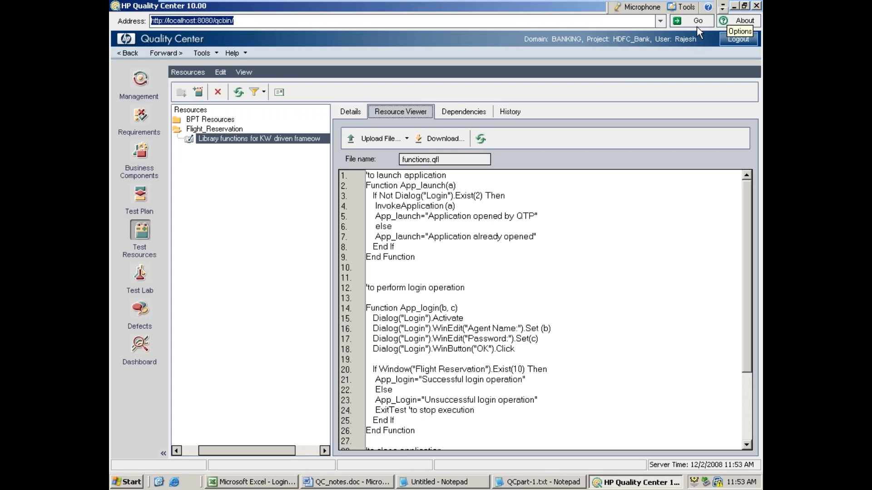
click(140, 278)
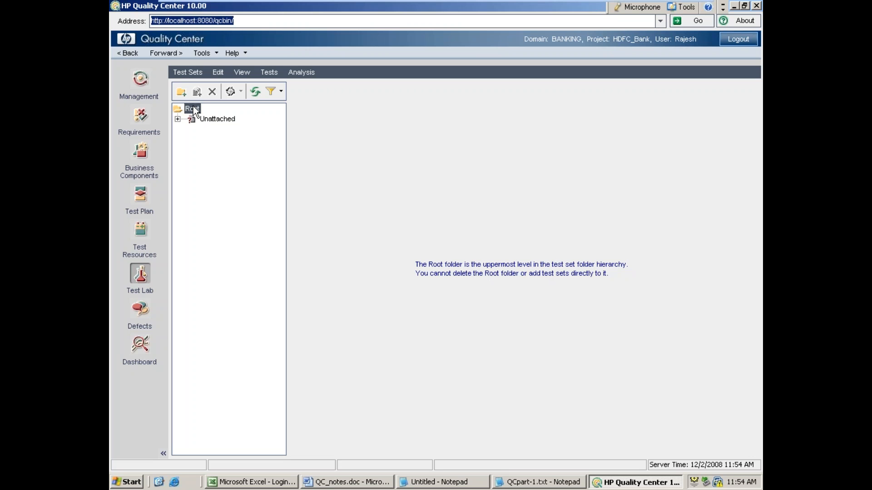
click(184, 89)
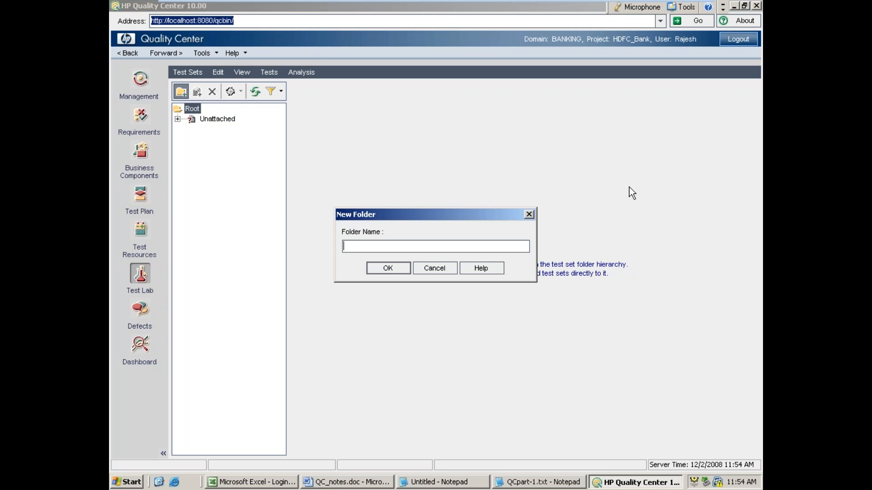
text(Build#01)
click(385, 271)
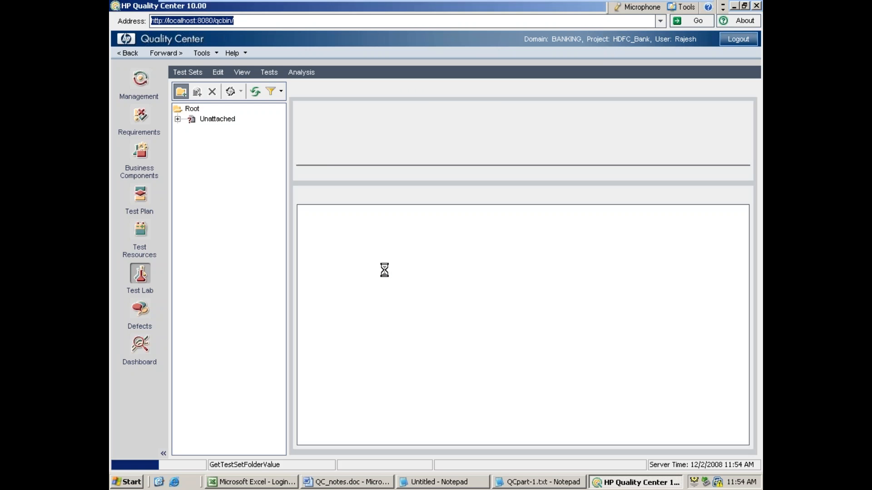
Step: Create a test set named "REgression testing" in the Build#01 folder
click(197, 92)
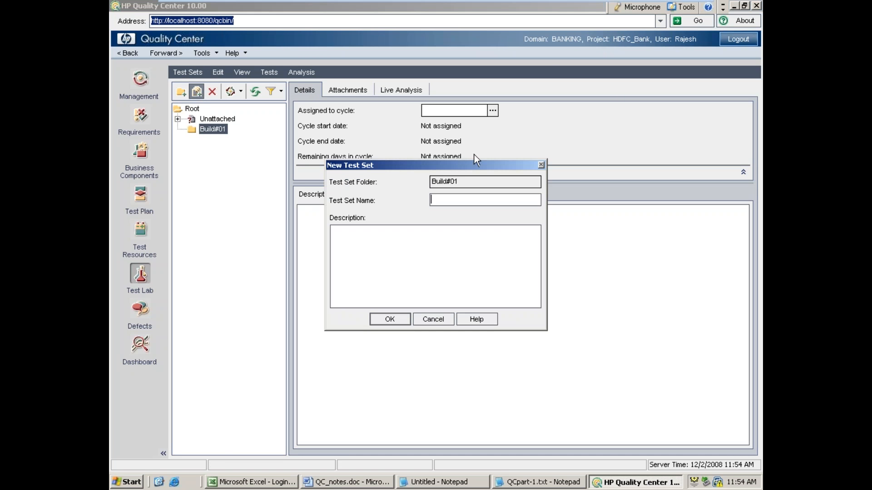
text(Regressio)
key(BackSpace)
key(BackSpace)
key(BackSpace)
key(BackSpace)
key(BackSpace)
key(BackSpace)
key(BackSpace)
key(BackSpace)
key(BackSpace)
text(REgression testing)
key(Return)
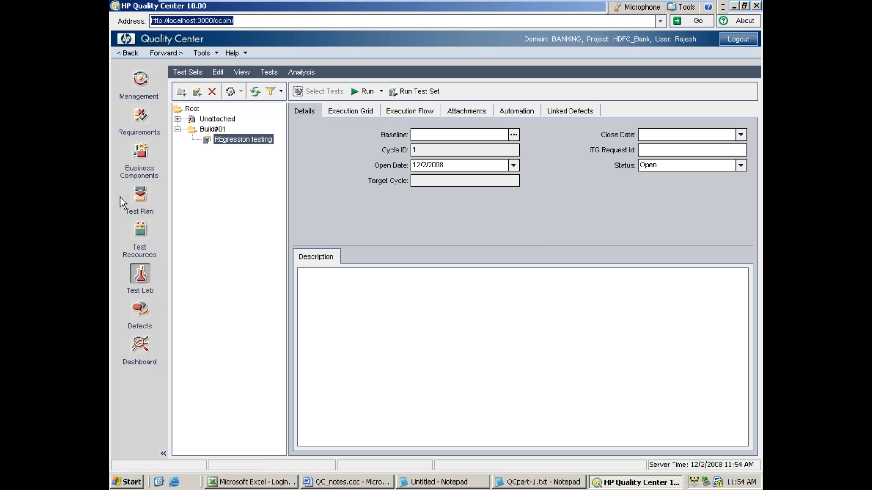
Step: Open the test set's execution grid and add the Demo for Automation test from the FLight/Agent test plan folder
click(360, 110)
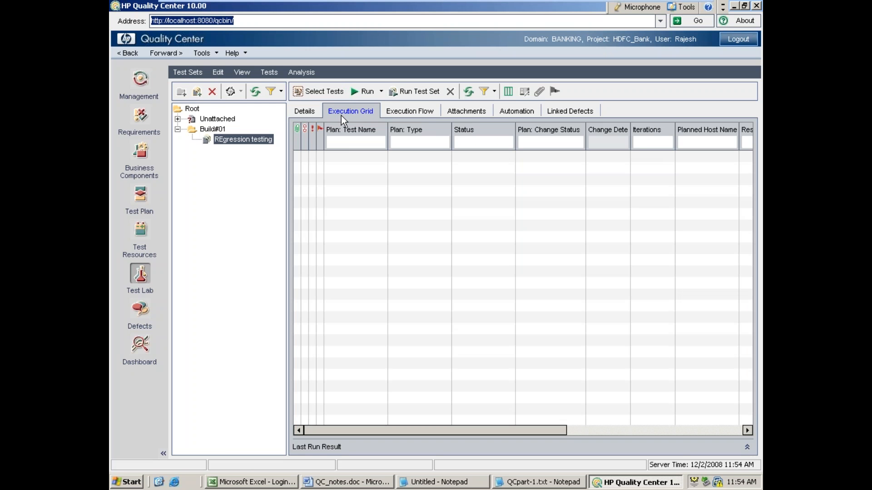
click(301, 114)
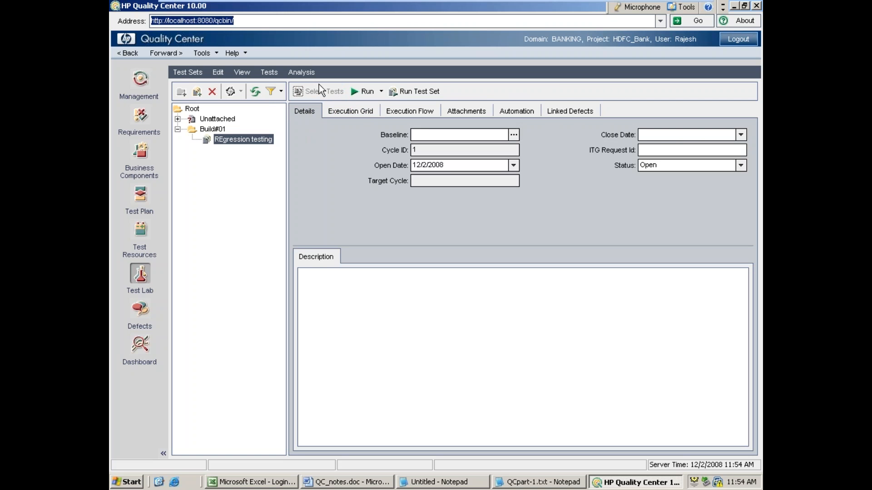
click(347, 110)
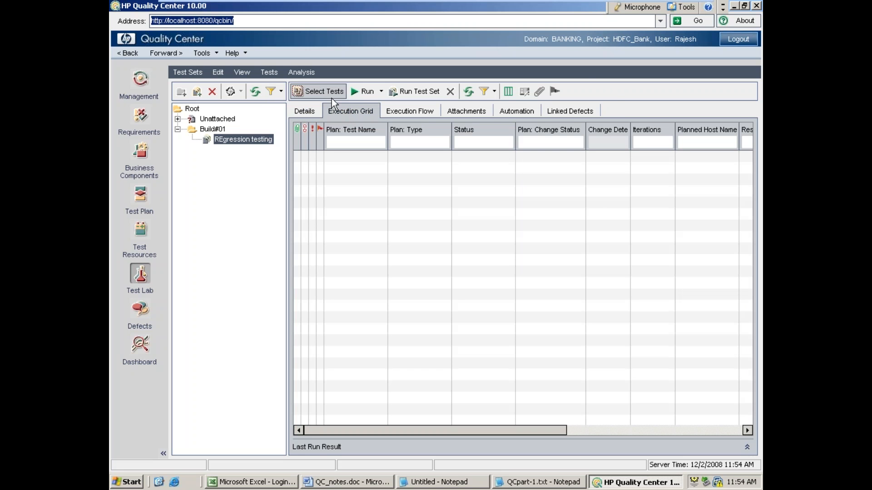
click(323, 94)
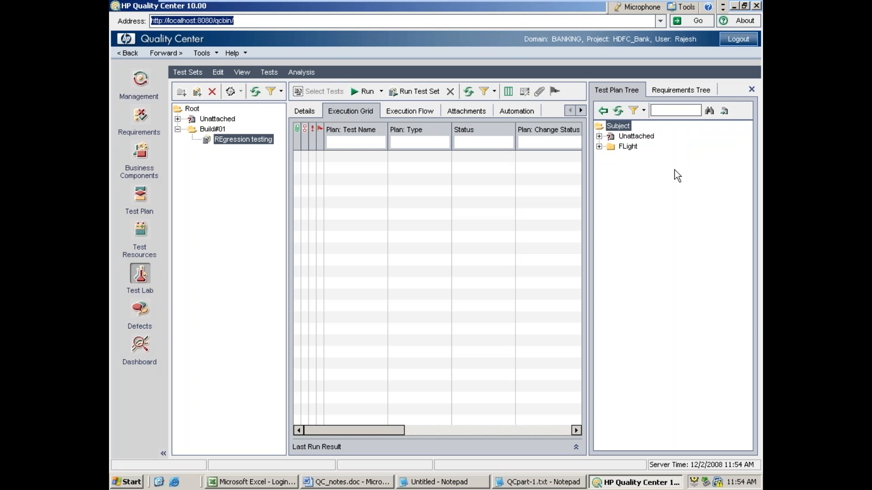
click(599, 147)
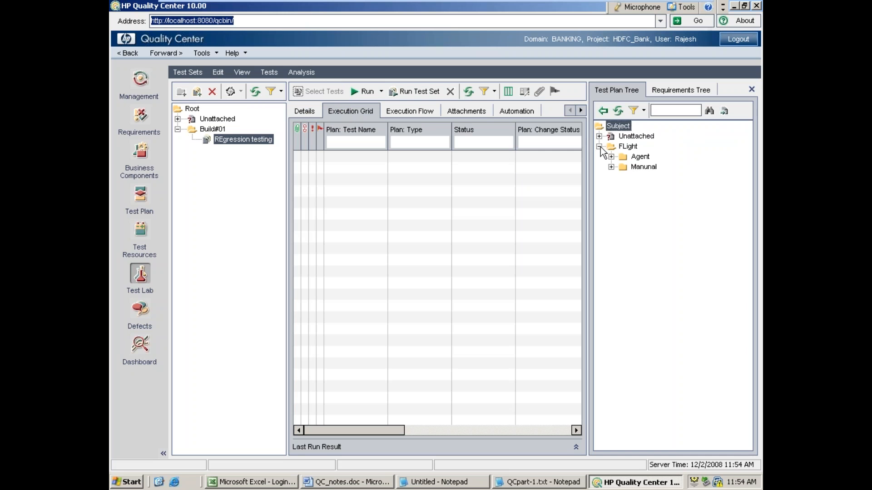
click(611, 157)
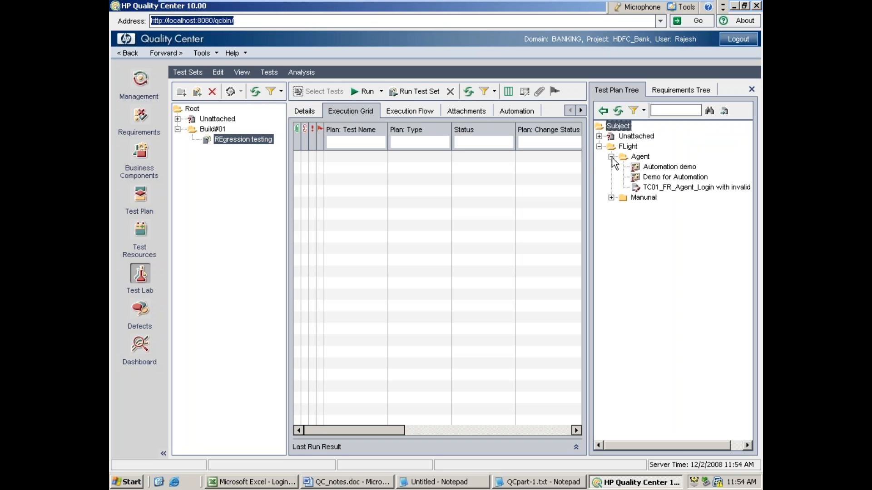
click(611, 198)
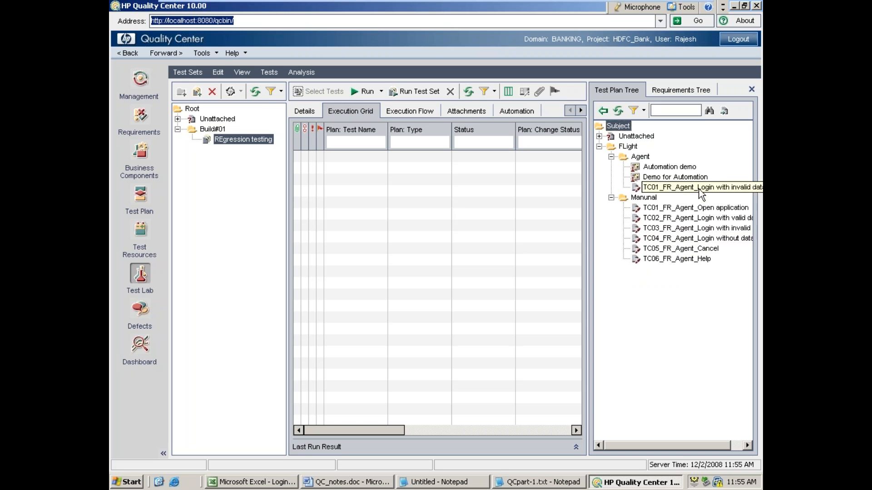
click(661, 178)
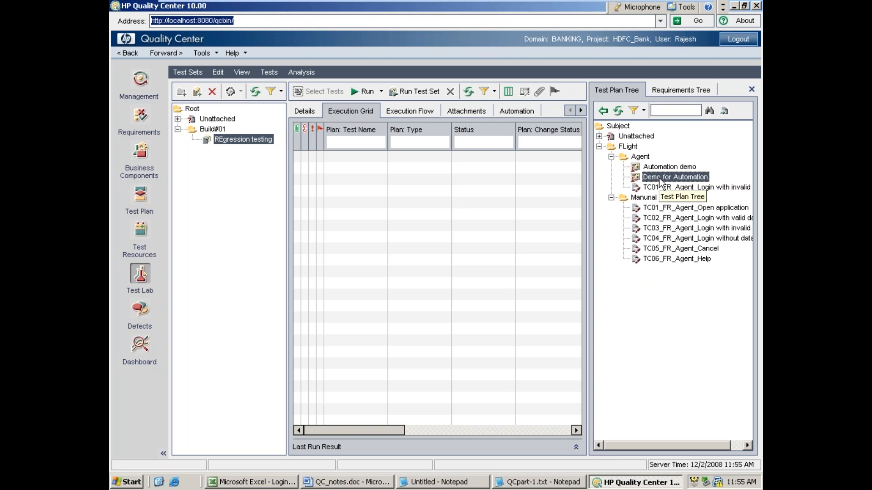
click(604, 112)
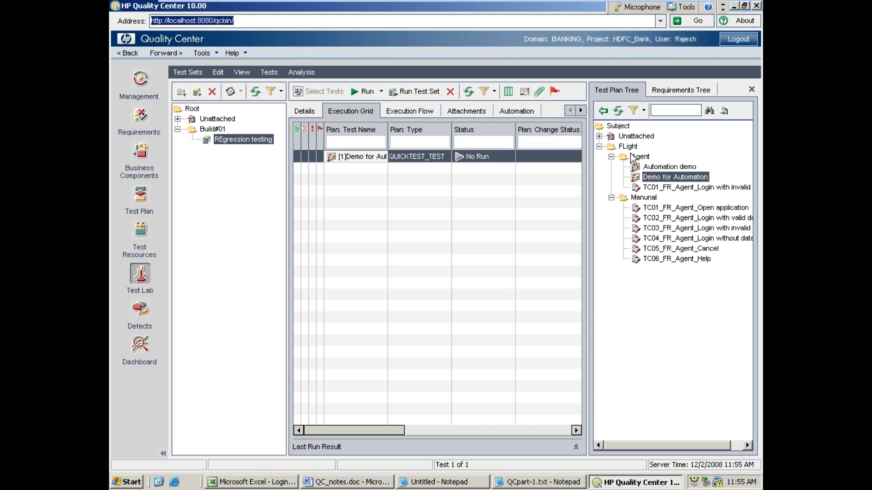
Step: Add TC01_FR_Agent_Login with invalid data and TC02_FR_Agent_Login with valid data to the test set, then close the test selection tree
click(683, 188)
click(603, 111)
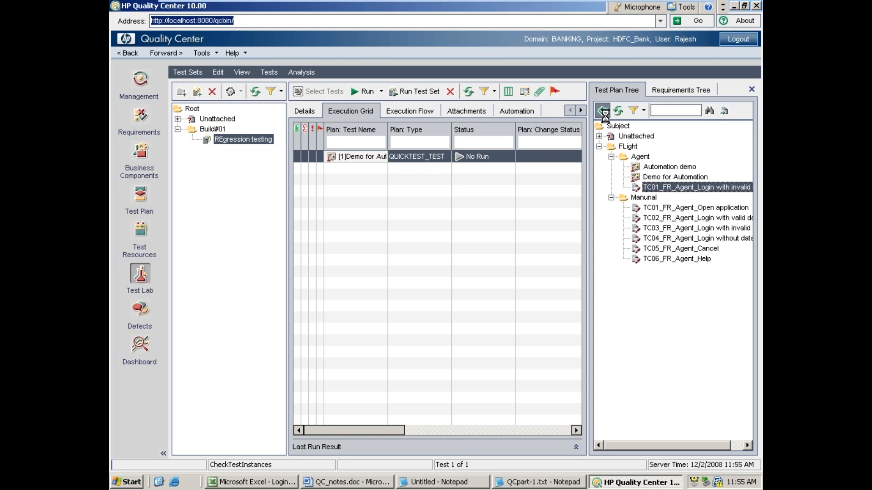
click(663, 221)
click(603, 112)
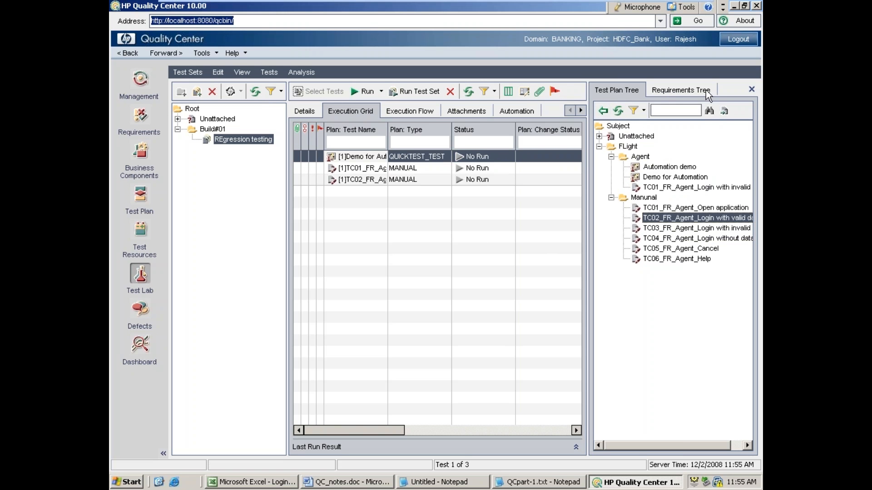
click(751, 90)
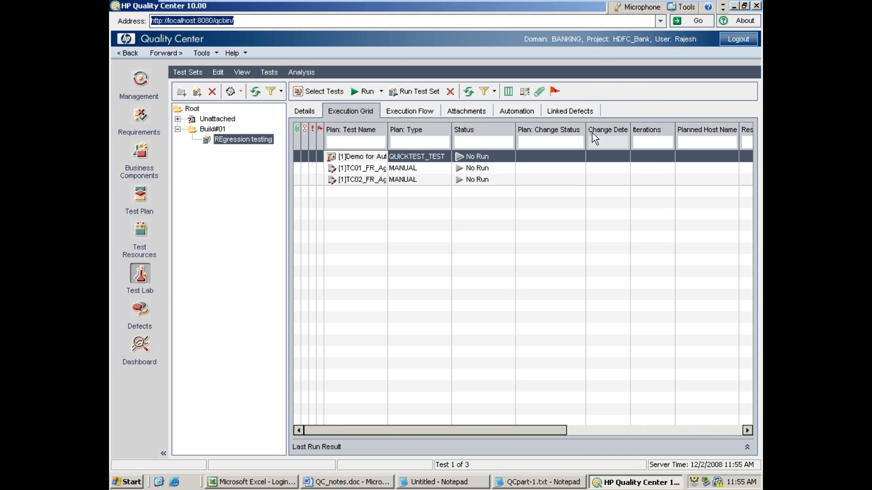
Step: Start a manual run of TC02_FR_Agent_Login with valid data and close the LoginTC.xls workbook without saving
click(378, 181)
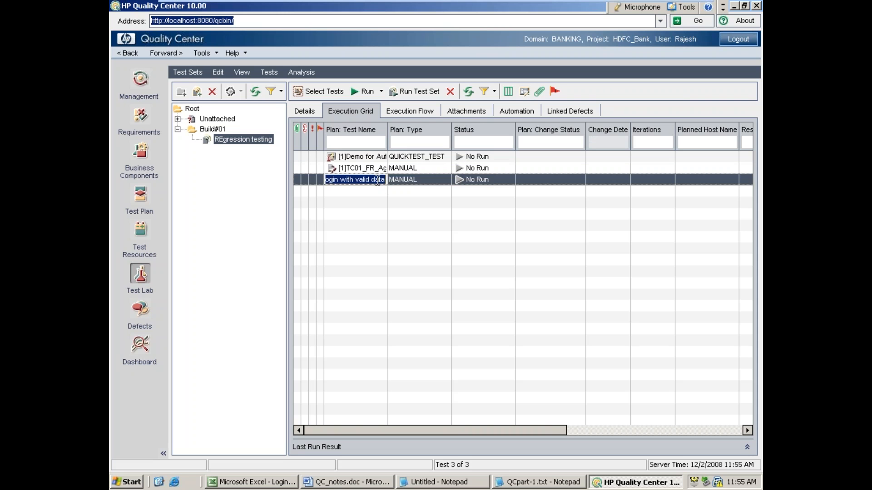
click(382, 92)
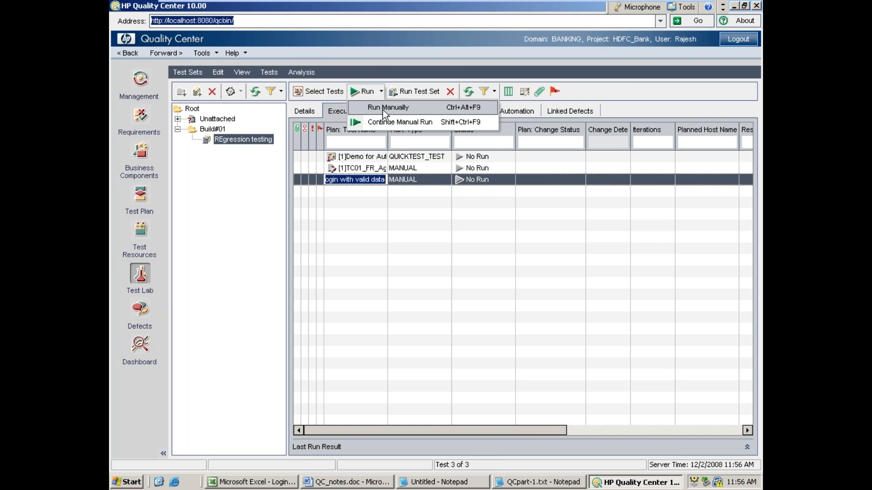
click(384, 112)
click(756, 5)
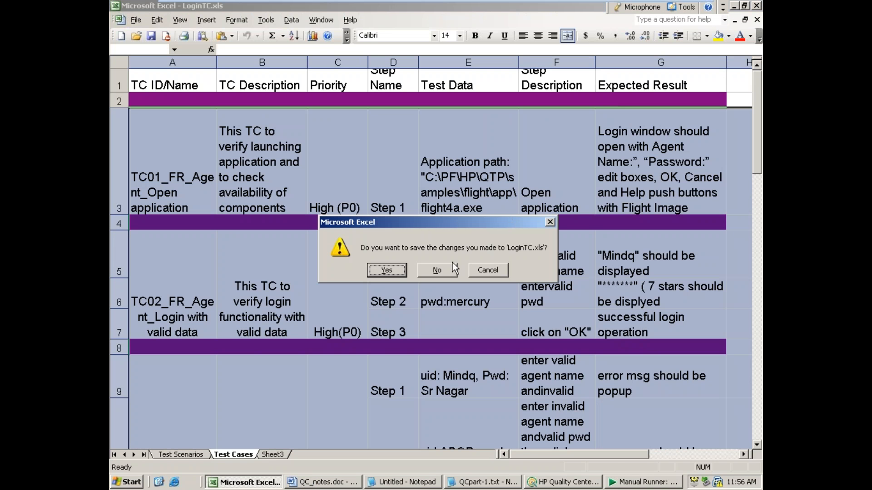
click(450, 274)
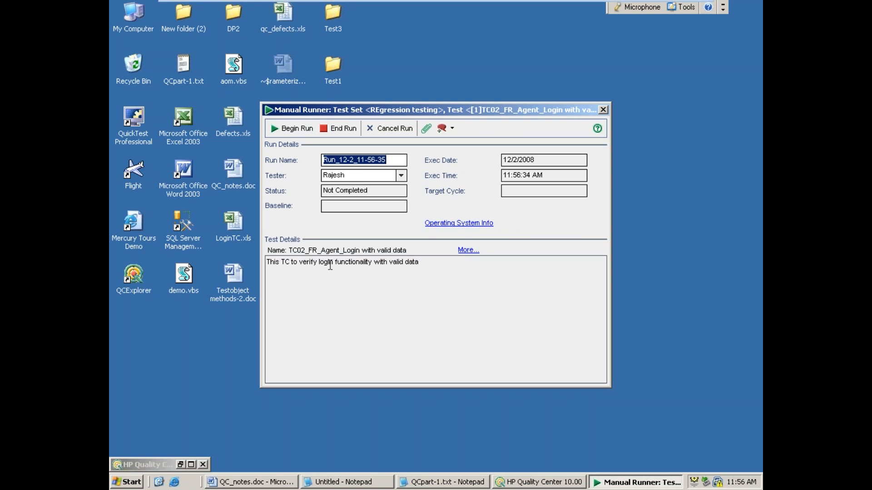
Step: Launch the Flight application and arrange its Login window beside the Manual Runner
drag(449, 111, 299, 34)
click(130, 483)
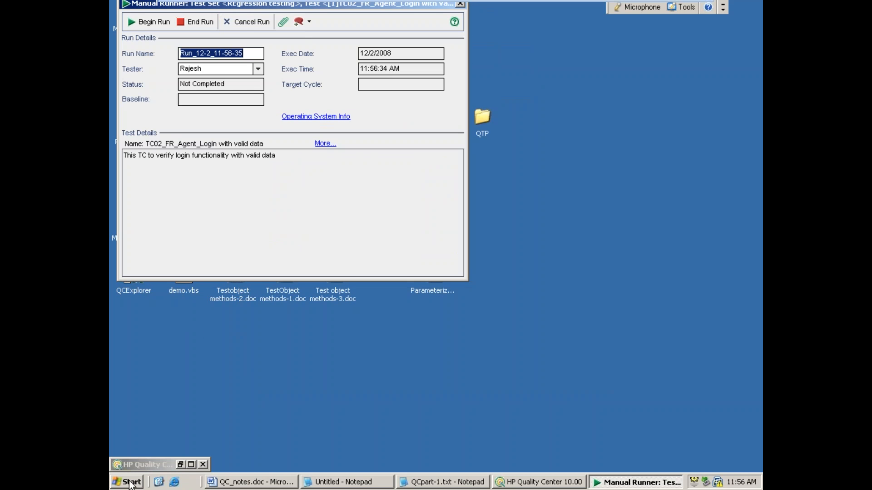
click(179, 296)
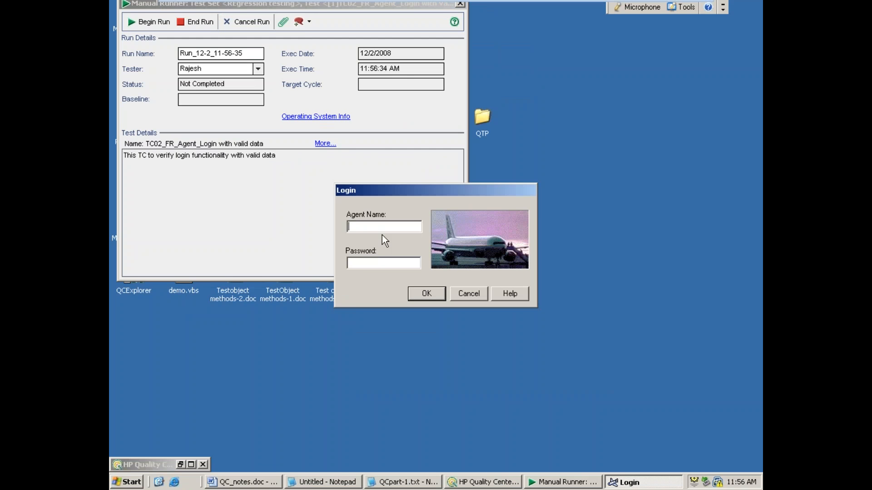
drag(435, 195, 596, 102)
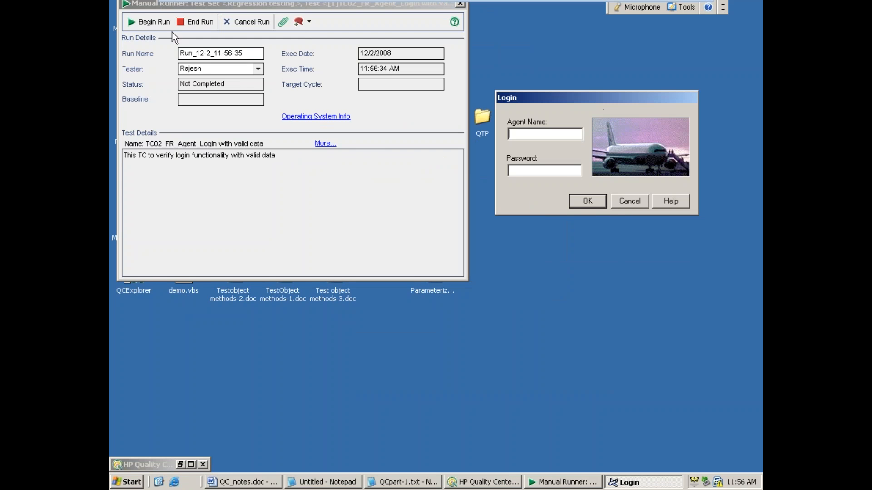
Step: Begin the run, enter Mindq as the agent name, record the actual result "Mindq" Dispalyed for Step 1 and mark it passed
click(145, 23)
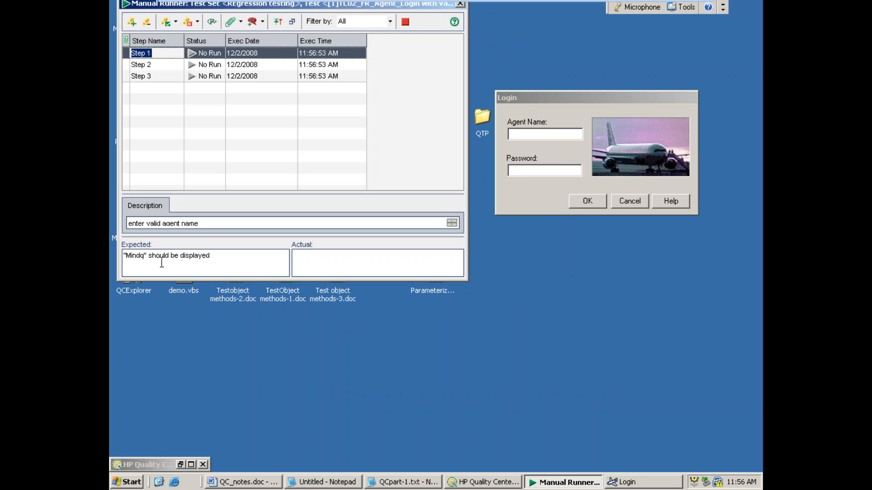
click(553, 136)
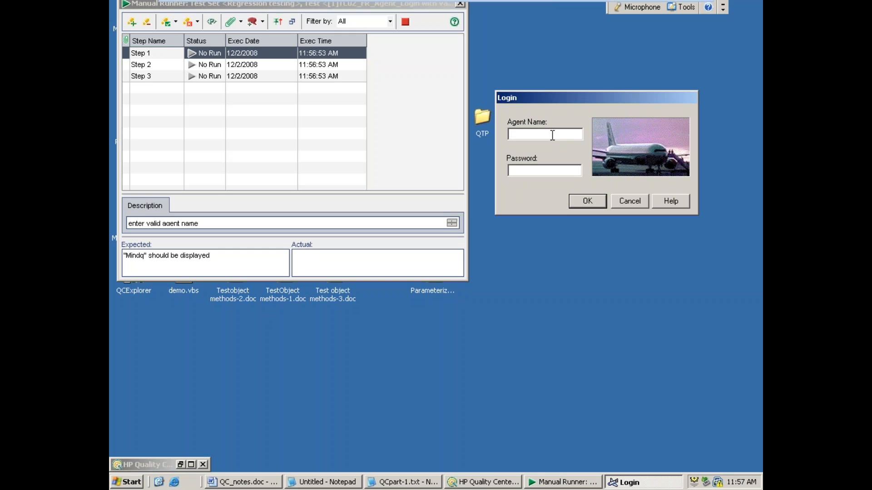
text(Mindq)
click(393, 255)
text("Mindq" Dispalyed)
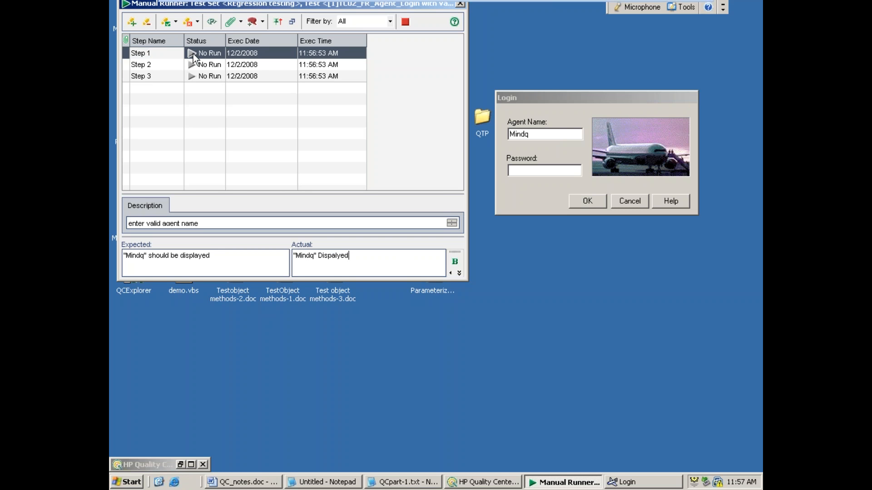
click(166, 23)
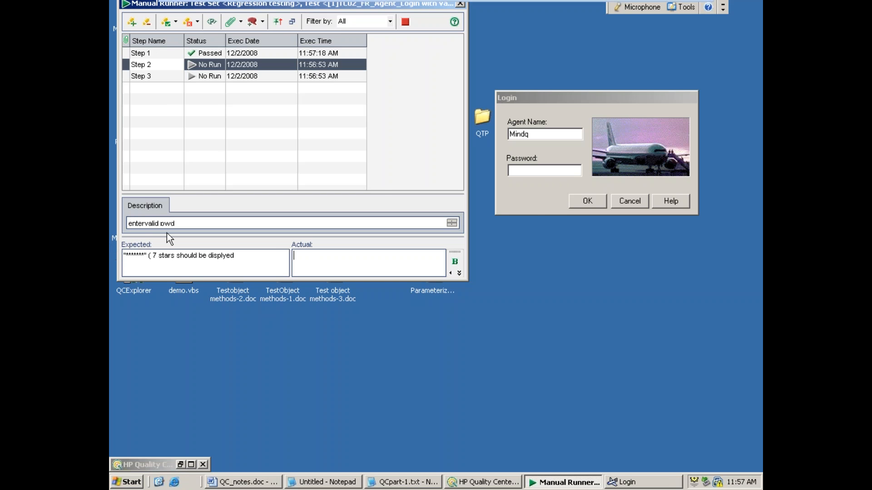
Step: Enter the password in the Flight login, record the actual result "stars are displayed" for Step 2 and mark it passed
click(529, 170)
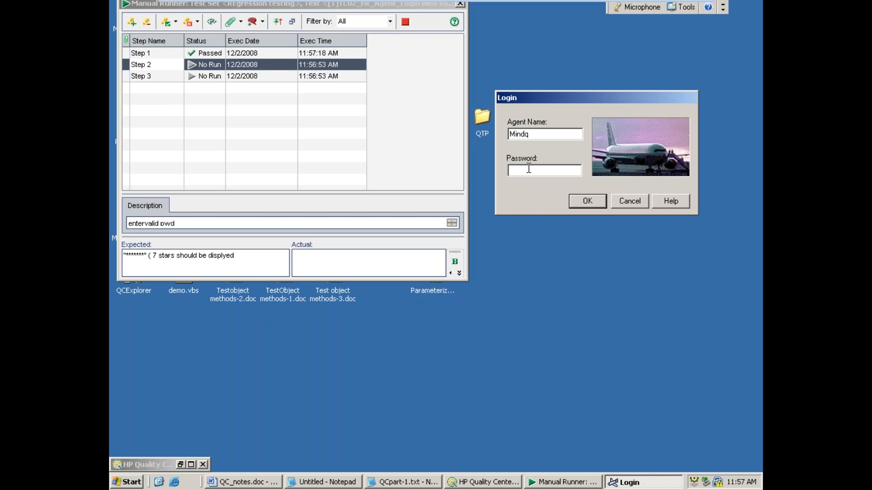
text(mercury)
click(352, 257)
text(s)
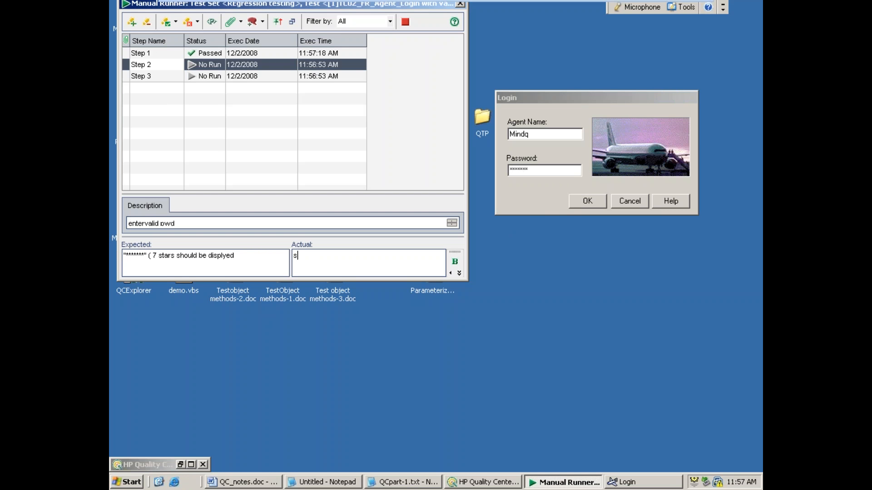
text(tars are displayed)
click(168, 24)
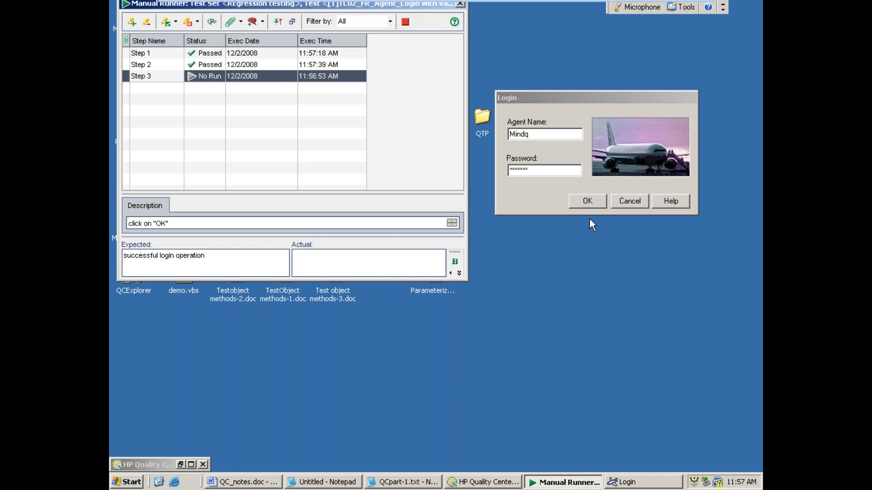
Step: Submit the Flight login, record "successful login operation" as Step 3's actual result, mark it passed and end the run
click(585, 205)
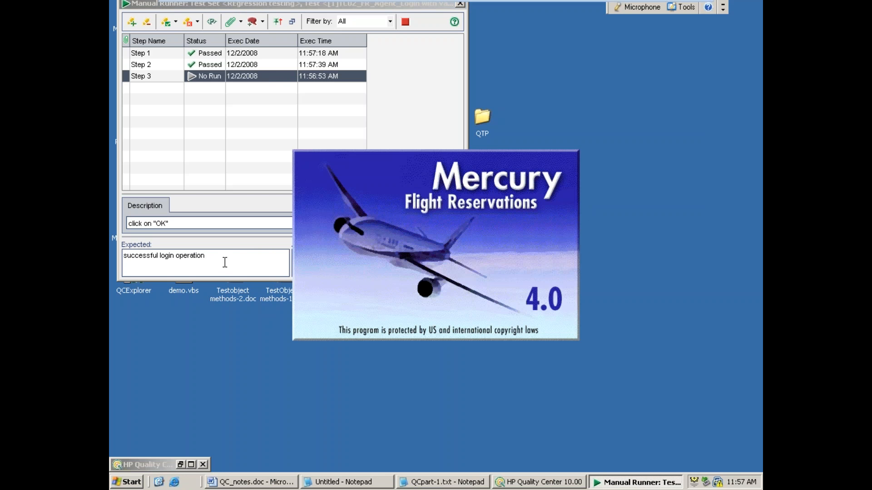
click(226, 262)
click(313, 263)
text(successful)
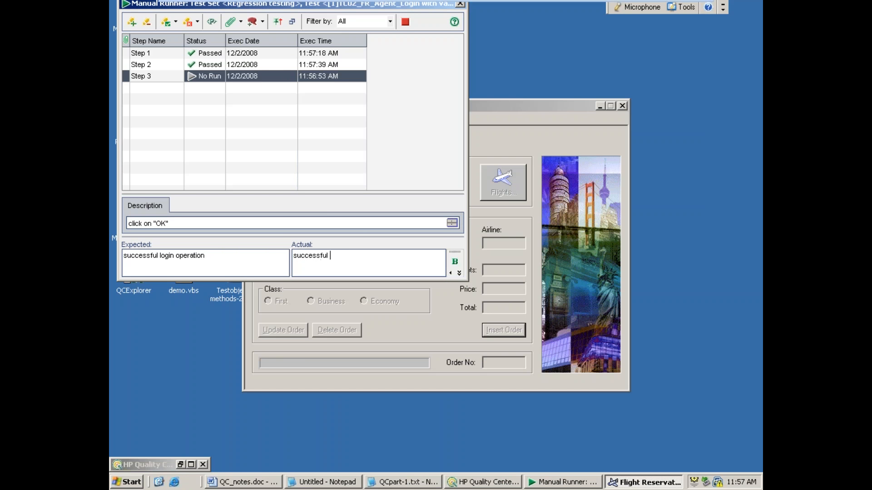
text( login operation)
click(164, 23)
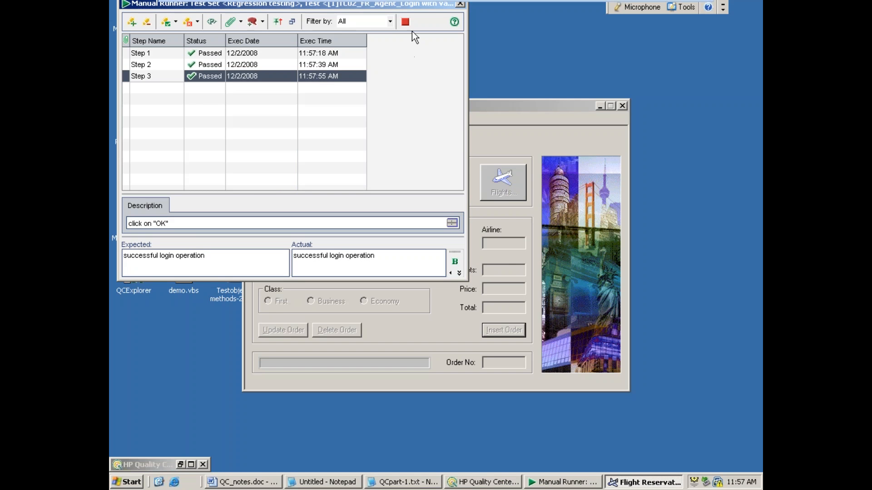
click(404, 22)
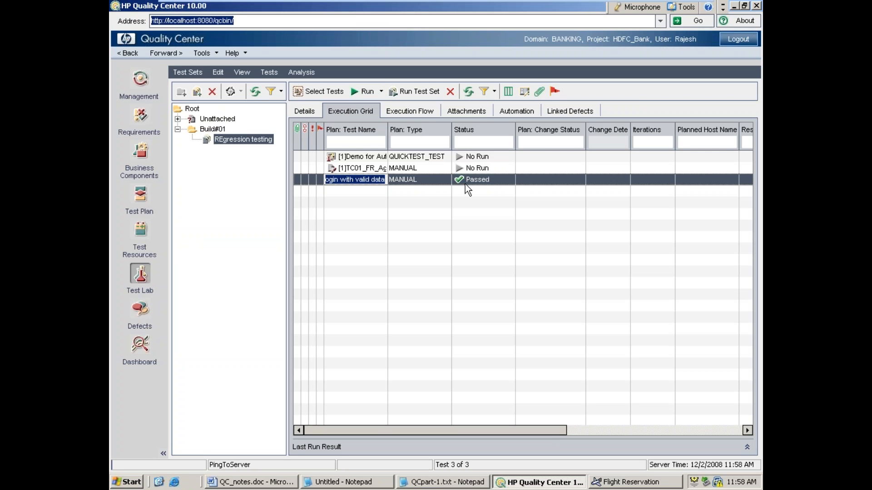
Step: Start a manual run of TC01_FR_Agent_Login with invalid data and close the open Flight Reservation window
click(361, 166)
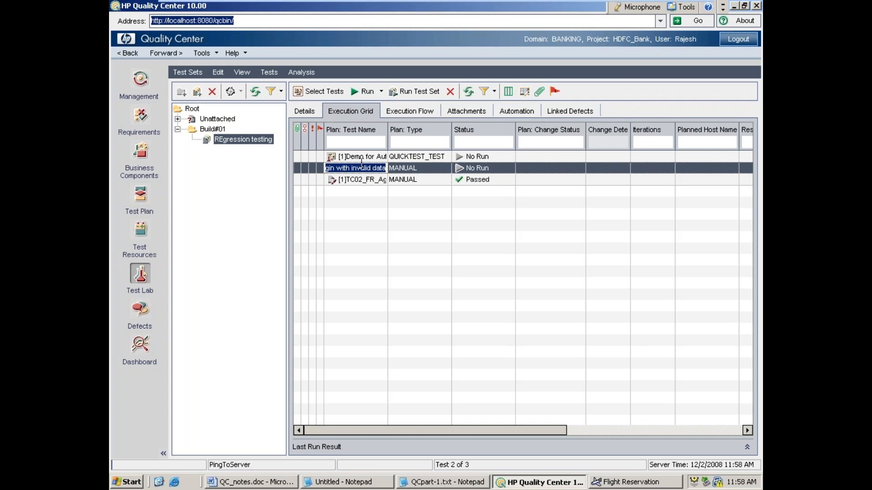
click(370, 91)
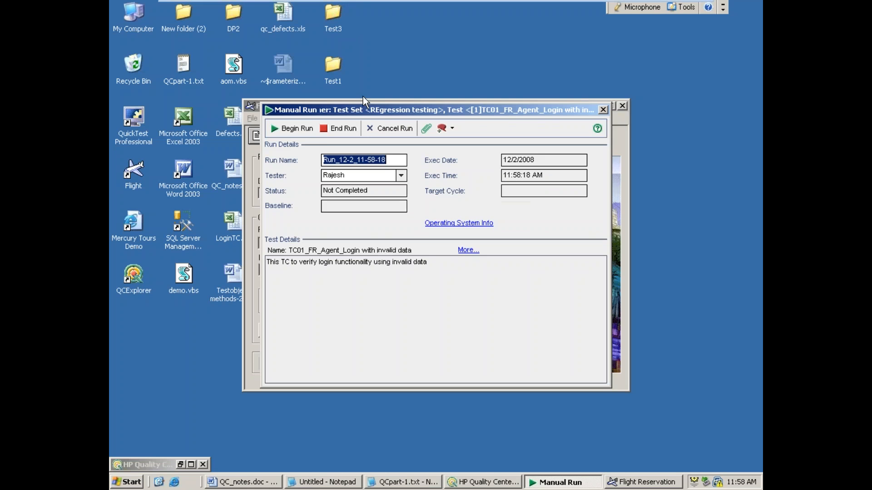
click(623, 106)
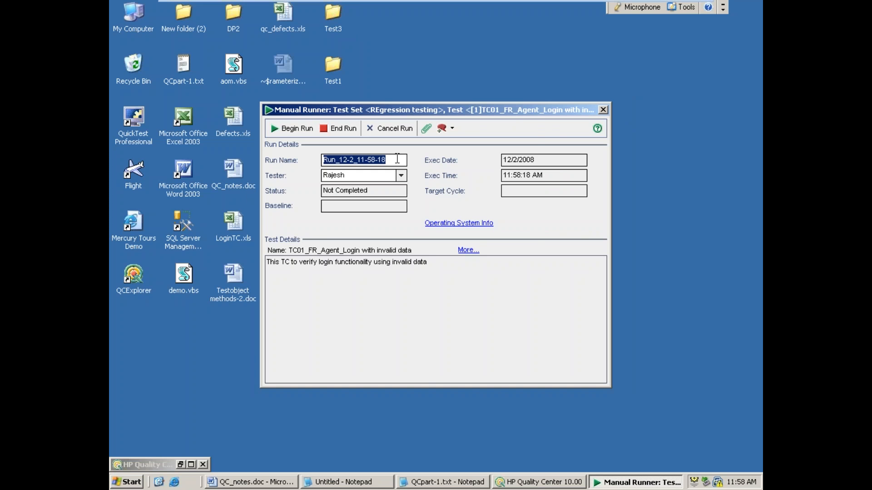
Step: Launch the Flight application, place its Login window beside the Manual Runner and begin the invalid-data login test run
drag(414, 109, 296, 21)
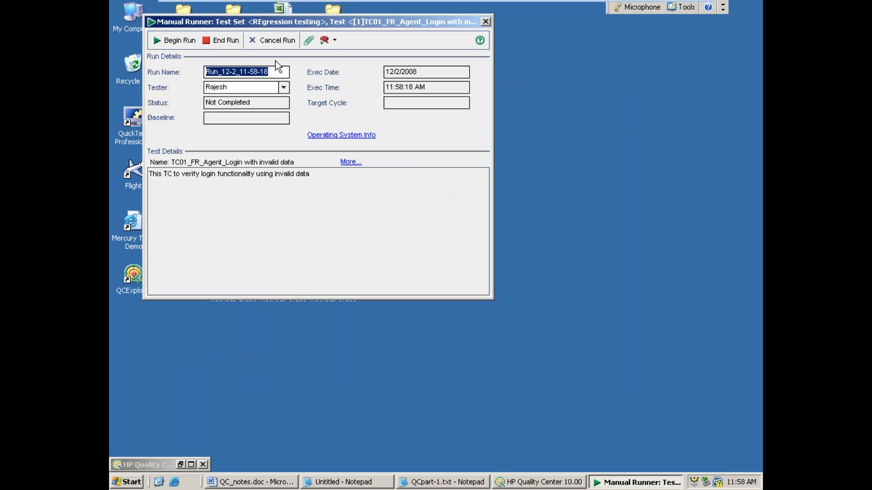
click(129, 482)
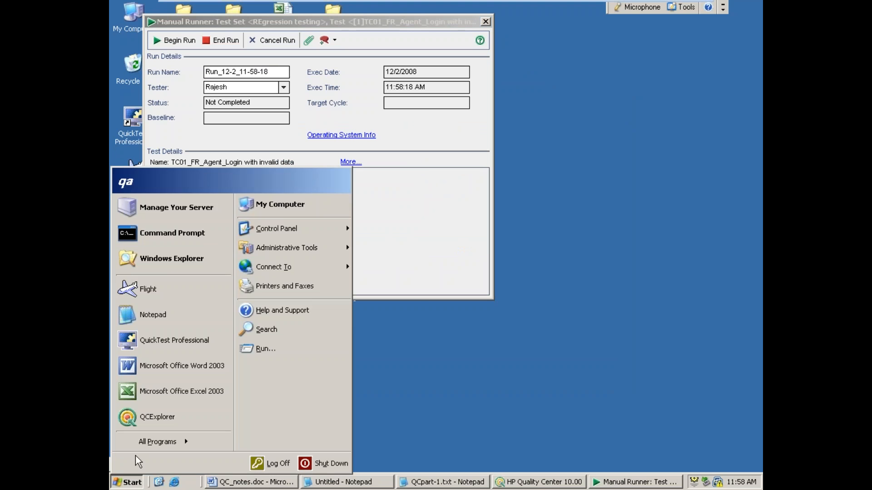
click(163, 287)
drag(444, 194, 625, 107)
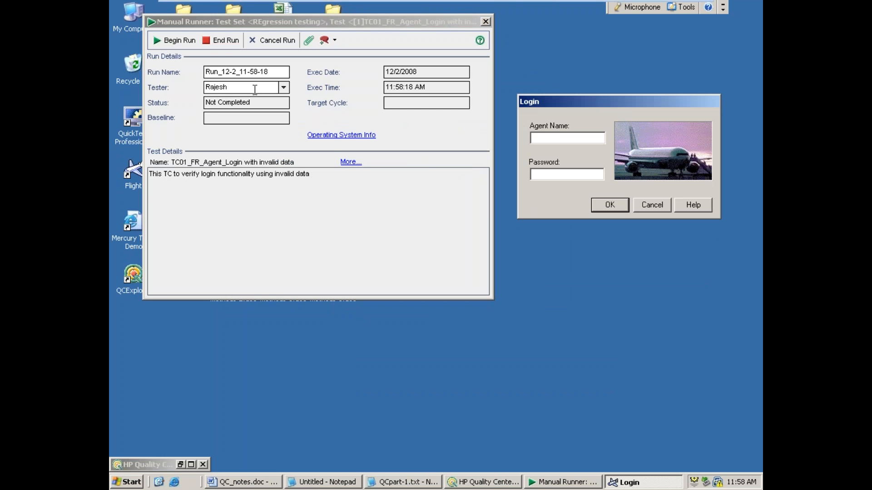
click(179, 39)
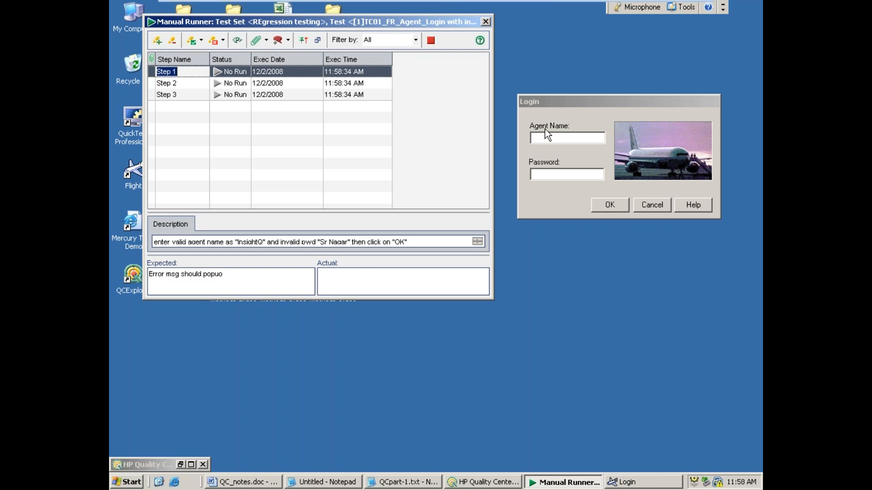
Step: Submit the Flight login with agent name InsightQ and the invalid password given in Step 1
click(543, 142)
text(I)
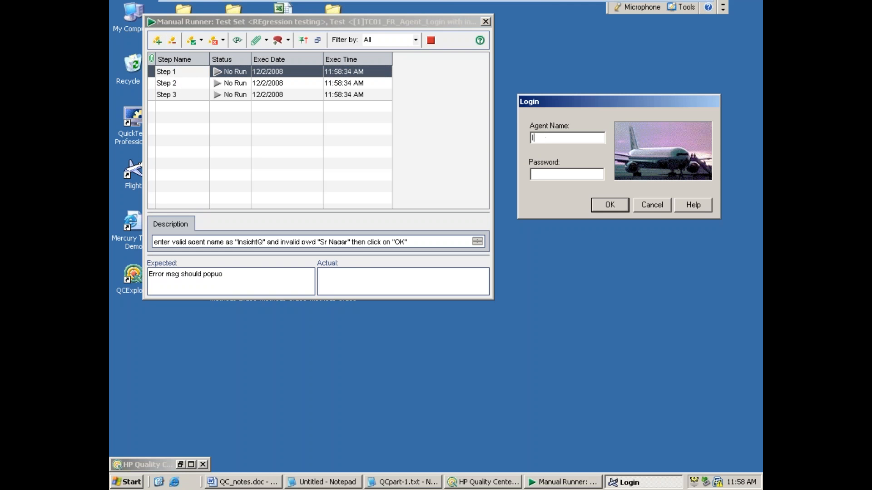
text(nsightQ)
click(568, 173)
text(Sr Nagar)
click(608, 207)
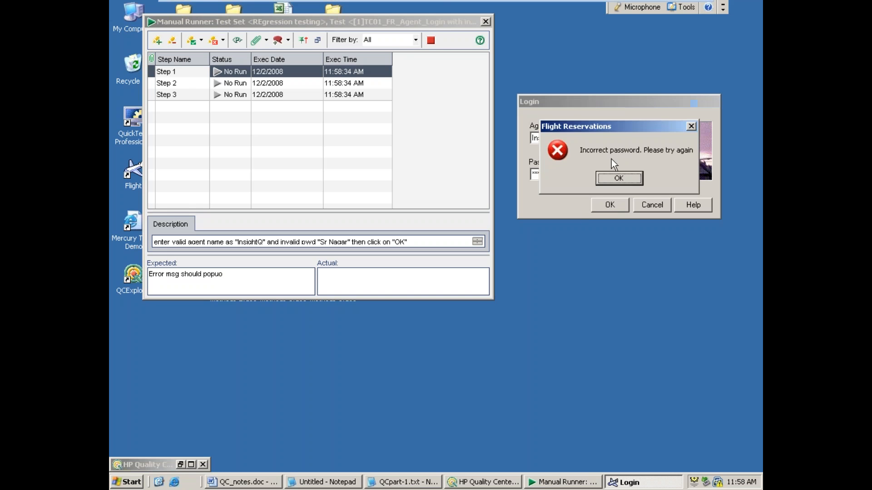
Step: Record "error msg displayed" as Step 1's actual result and mark the step passed
click(373, 285)
text(error msg displayed)
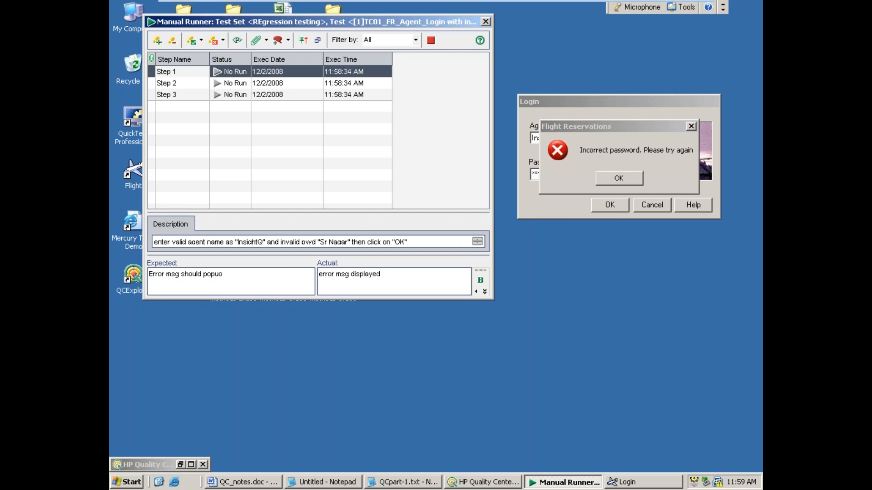
click(193, 42)
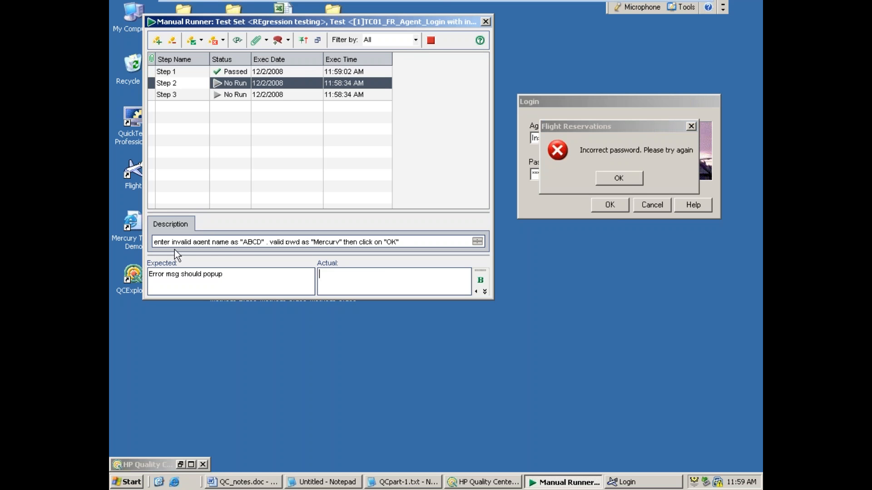
Step: Dismiss the login error and submit the Flight login with agent name ABCD and the valid password
click(627, 180)
double_click(578, 133)
text(ABCD)
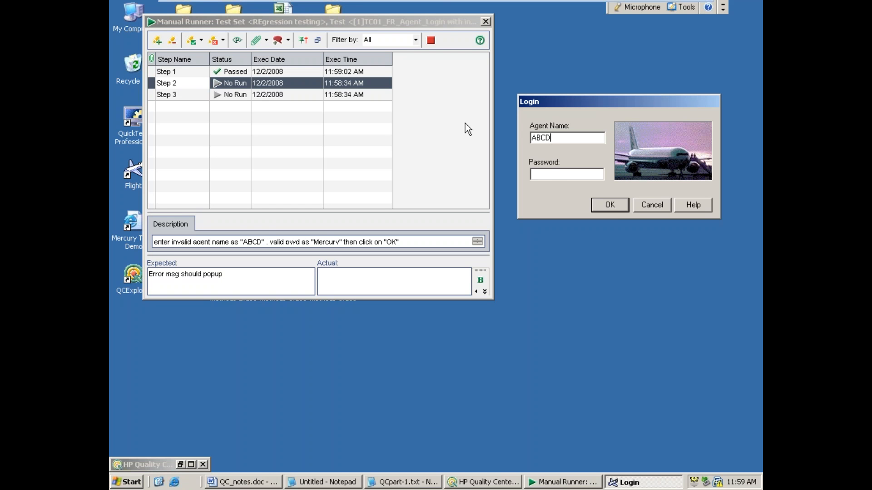
click(553, 174)
text(Mercury)
click(611, 206)
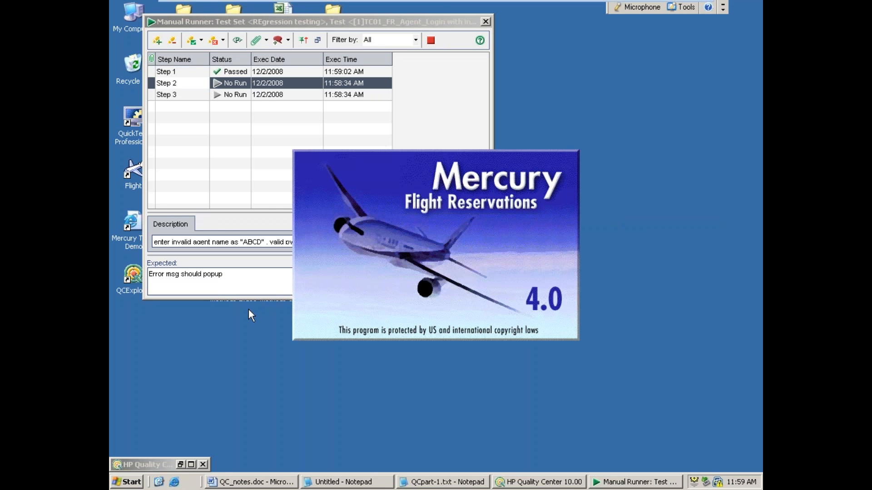
Step: Record "successful login operation" as Step 2's actual result and mark the step failed
text(successful login operation)
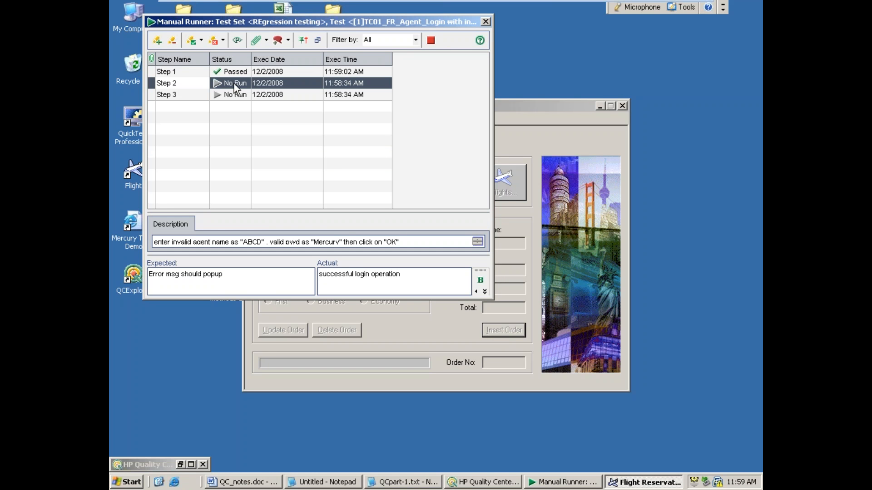
click(214, 40)
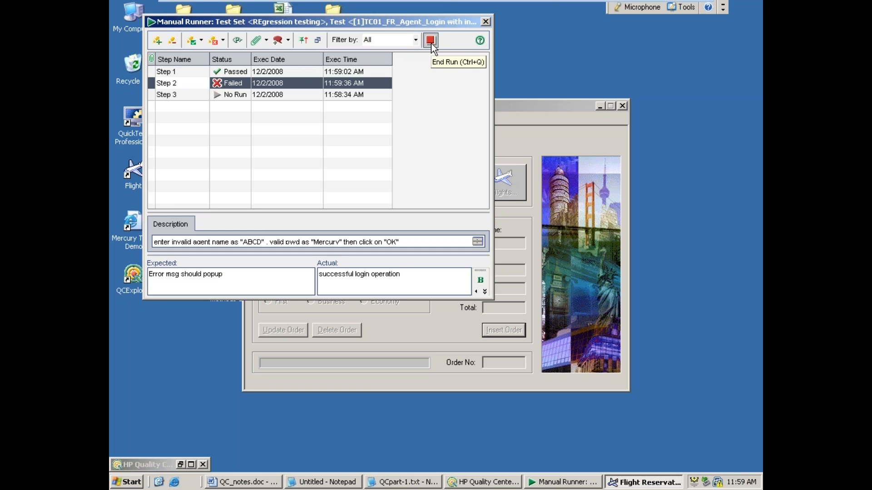
Step: Clear the Flight Reservation window away, relaunch Flight and fill in agent name ABCD and the password without submitting
click(599, 107)
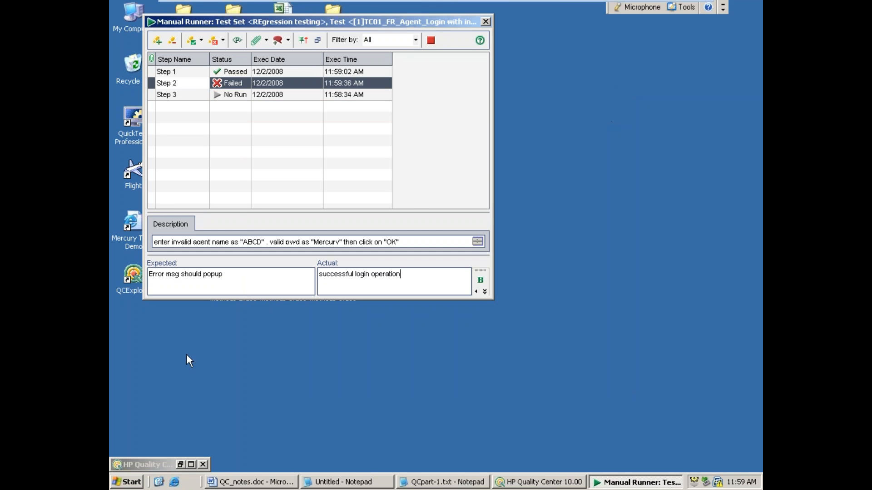
click(126, 482)
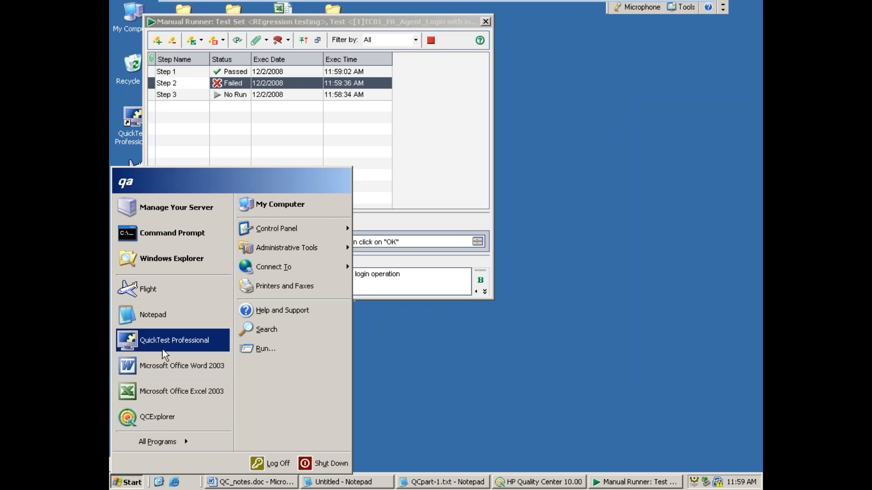
click(181, 291)
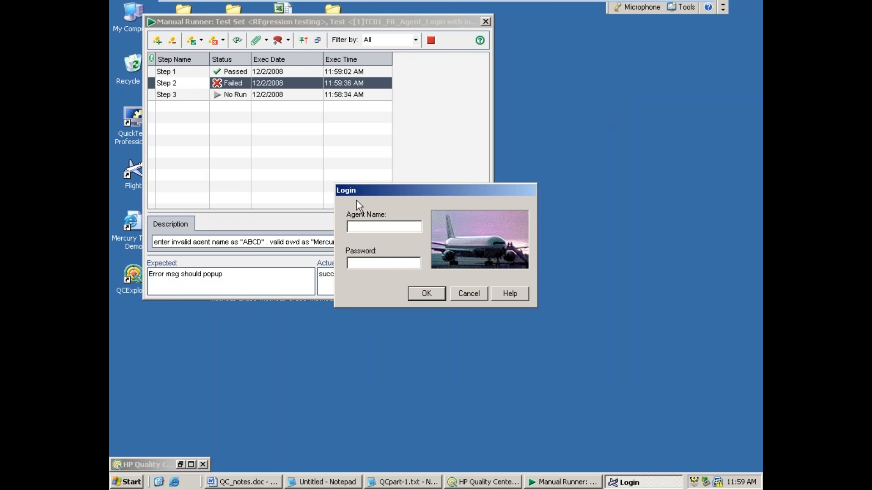
drag(398, 191, 603, 147)
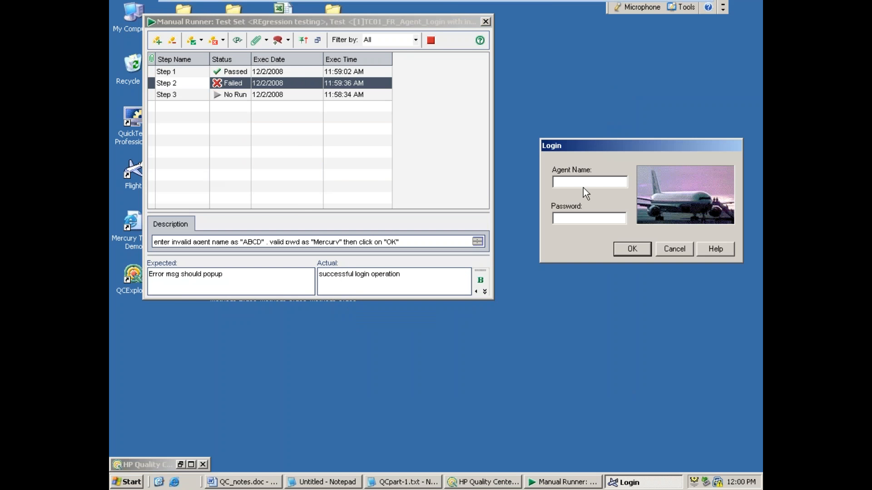
text(ABCD)
key(Tab)
text(Mercury)
Step: Create a new defect for the failed Step 2 with the summary "application allowing invalid agent name with valid pwd"
click(274, 39)
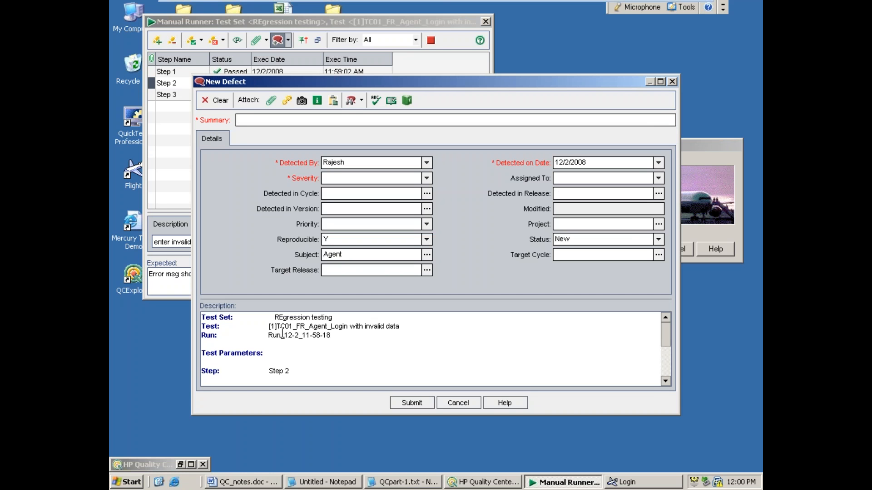
text(application allowing invalid agenet)
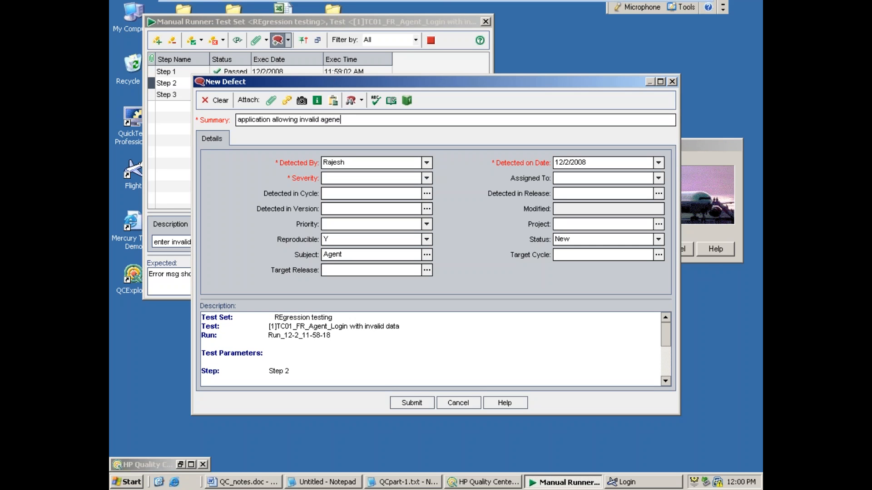
key(BackSpace)
key(BackSpace)
text(t name with valid pwd)
Step: Set the defect's severity to 1-Low and its priority to 3-High
click(427, 178)
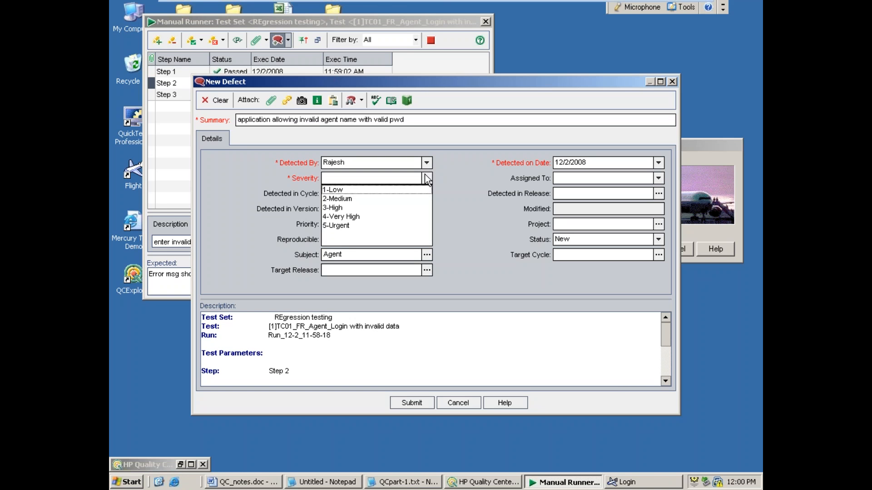
click(368, 190)
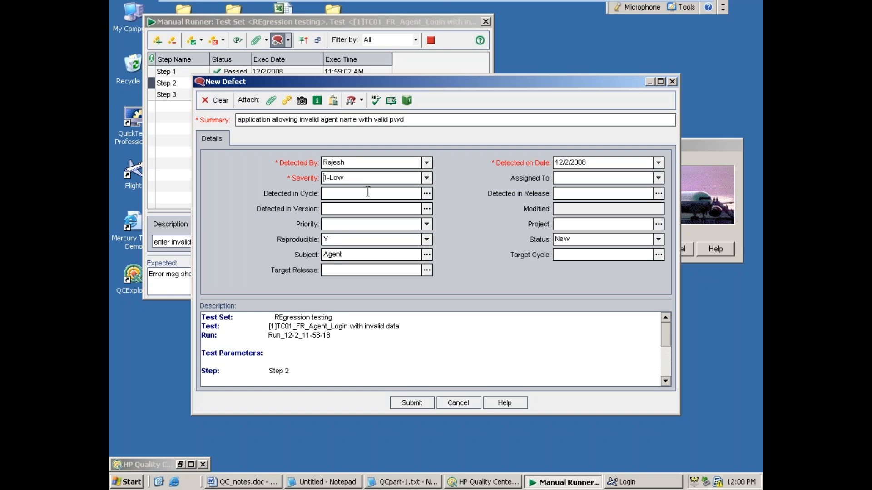
click(429, 227)
click(342, 254)
Step: Reproduce the defect by logging in to a new Flight session with agent name ABCD and the password, and close Flight Reservation
click(127, 482)
click(132, 288)
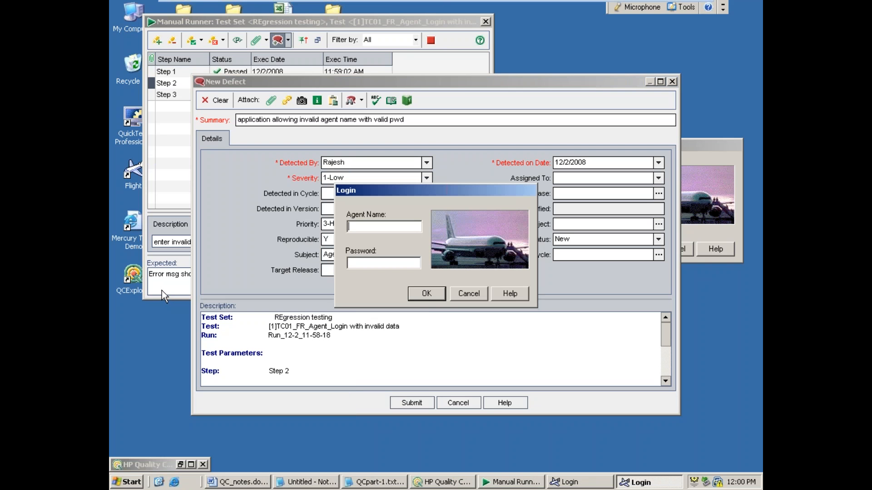
text(ABCD)
key(Tab)
text(mercury)
key(Return)
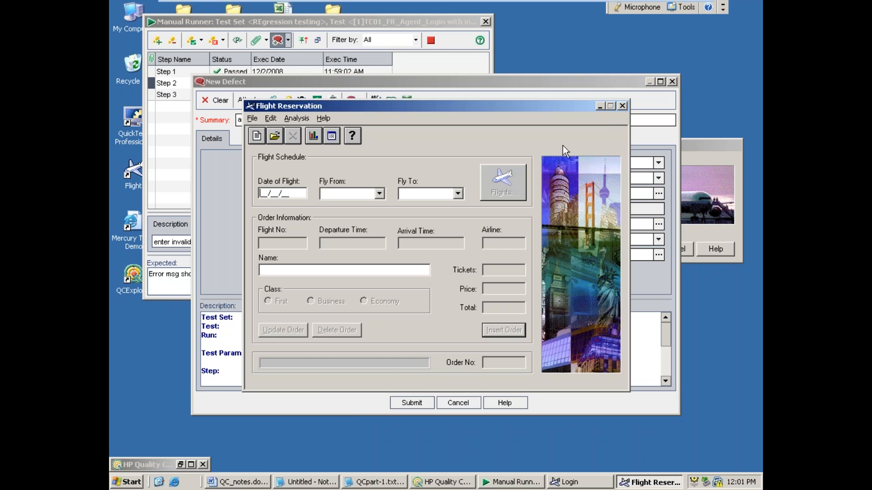
click(622, 106)
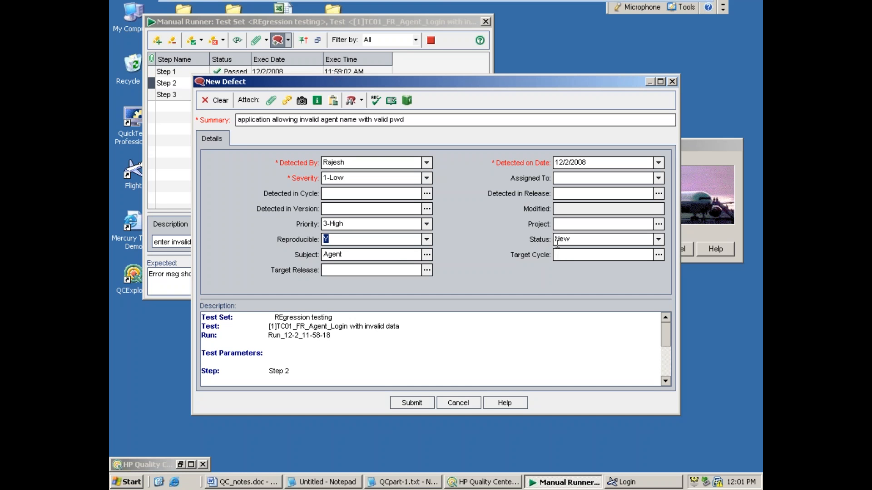
Step: Capture a snapshot of the filled-in Login window, attach it to the defect and preview the attached image
click(710, 144)
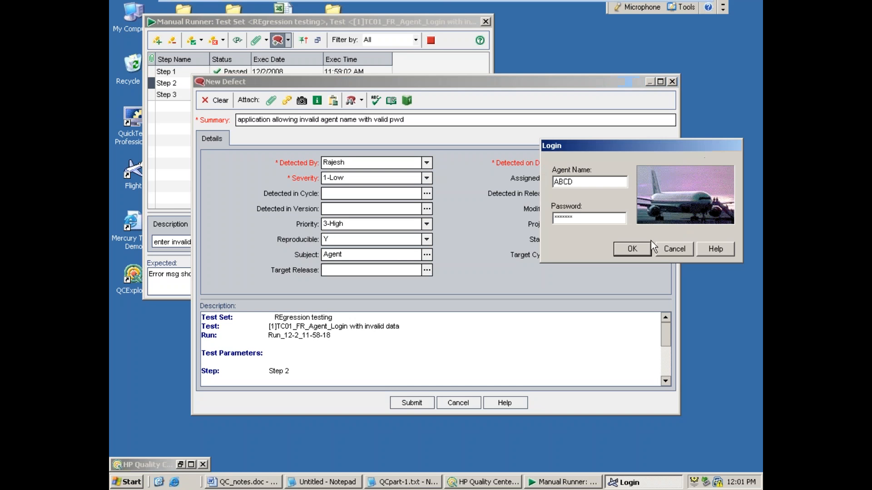
click(302, 101)
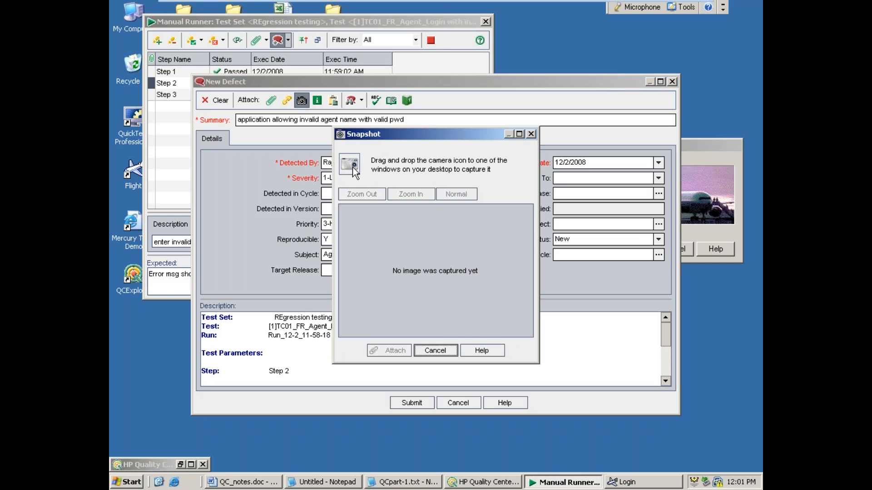
drag(354, 168, 589, 150)
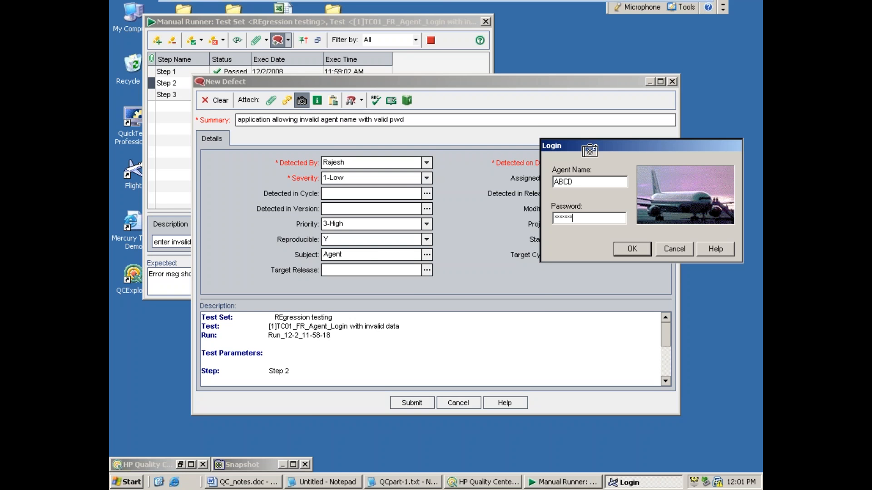
drag(590, 150, 590, 151)
click(394, 350)
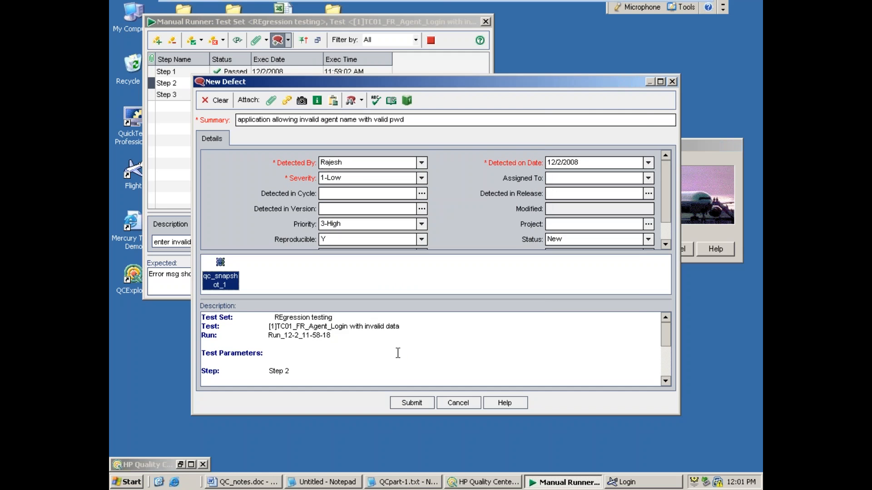
double_click(222, 278)
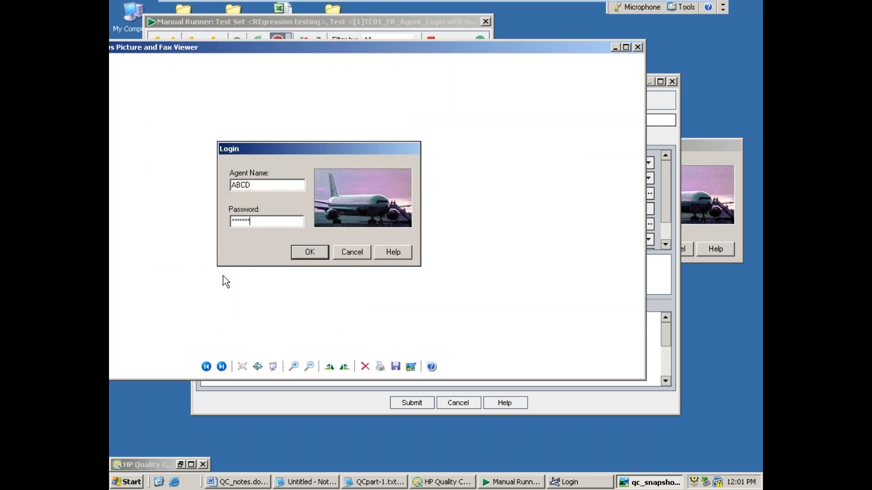
click(639, 48)
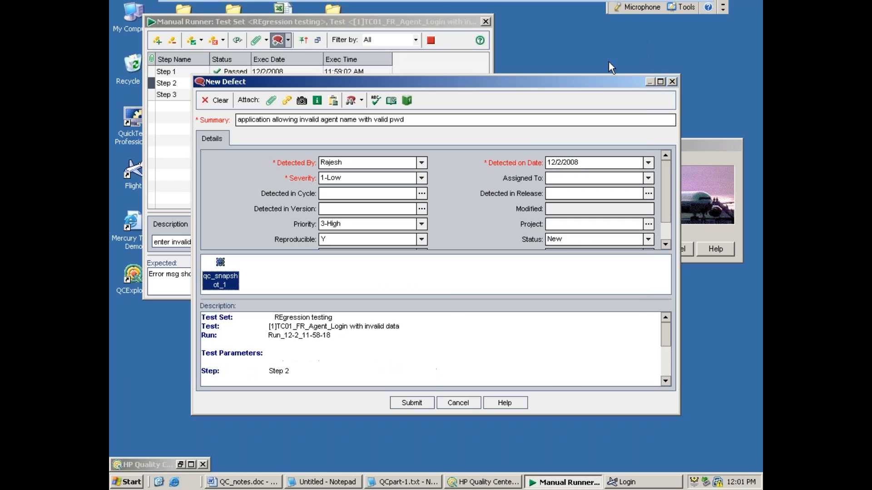
Step: Submit the new defect and end the manual run
click(410, 402)
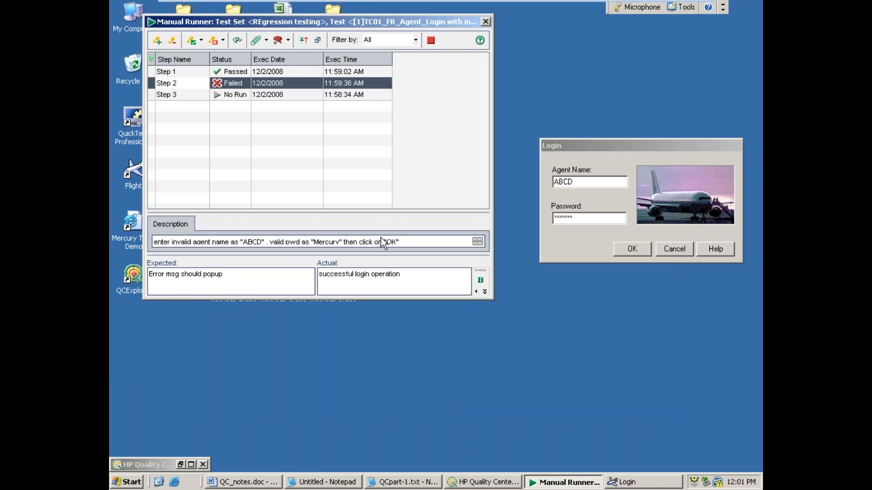
click(431, 40)
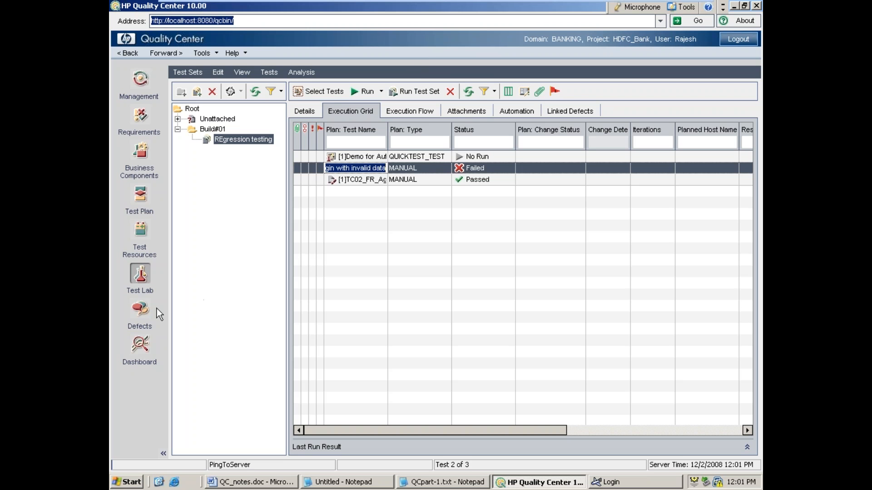
Step: Check the logged defect in the Defects module, and cancel the leftover Flight Login window after returning to Test Lab
click(140, 314)
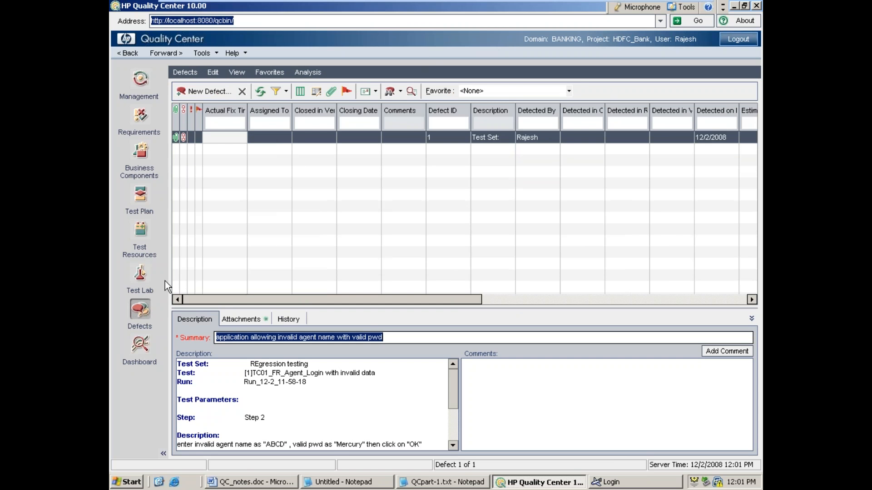
click(141, 290)
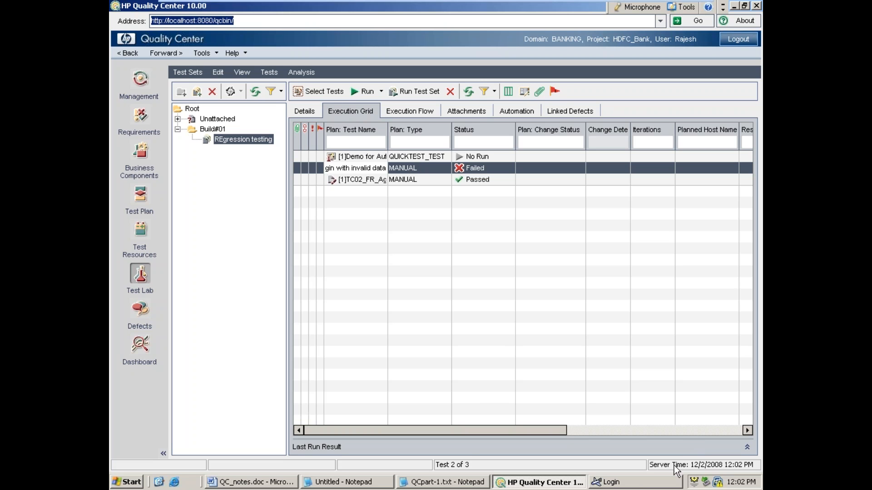
click(635, 483)
click(540, 224)
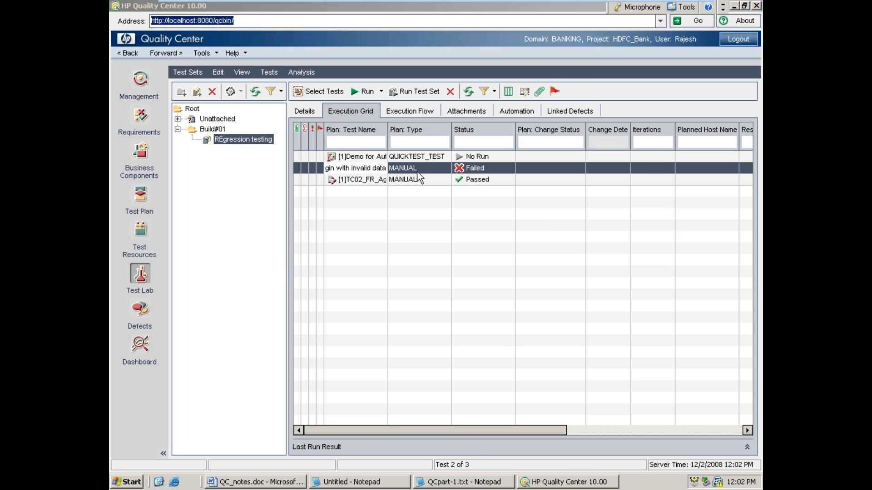
Step: Run the Demo for Automation QuickTest test in the Automatic Runner with Run All Tests Locally enabled
click(391, 156)
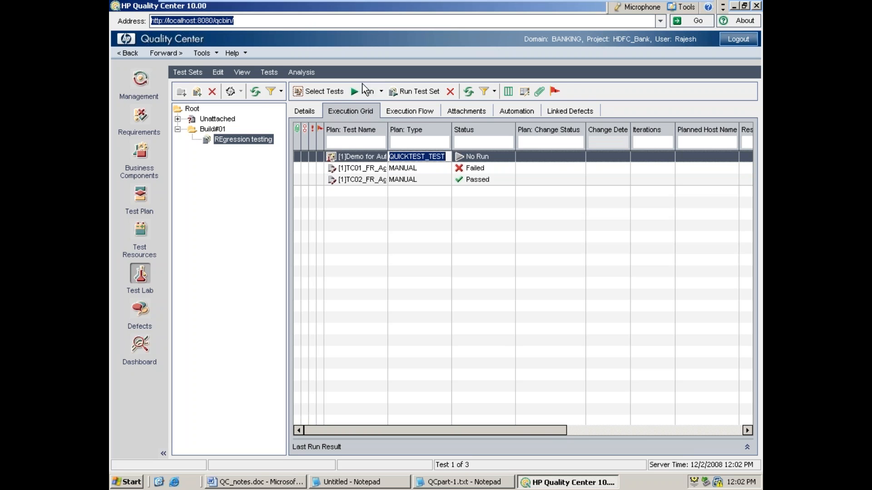
click(362, 91)
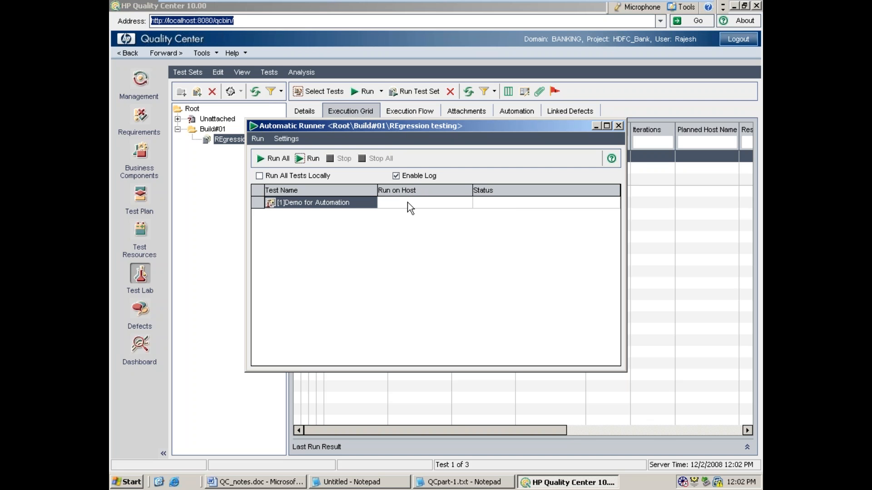
click(258, 176)
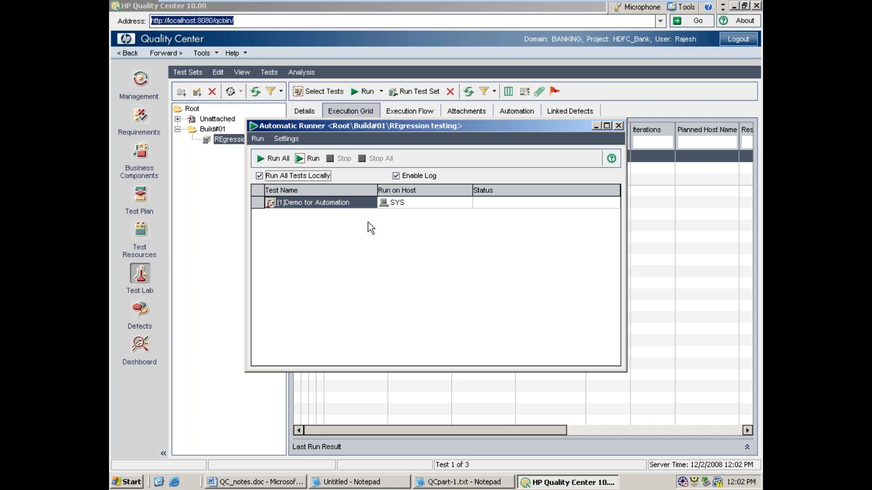
click(307, 159)
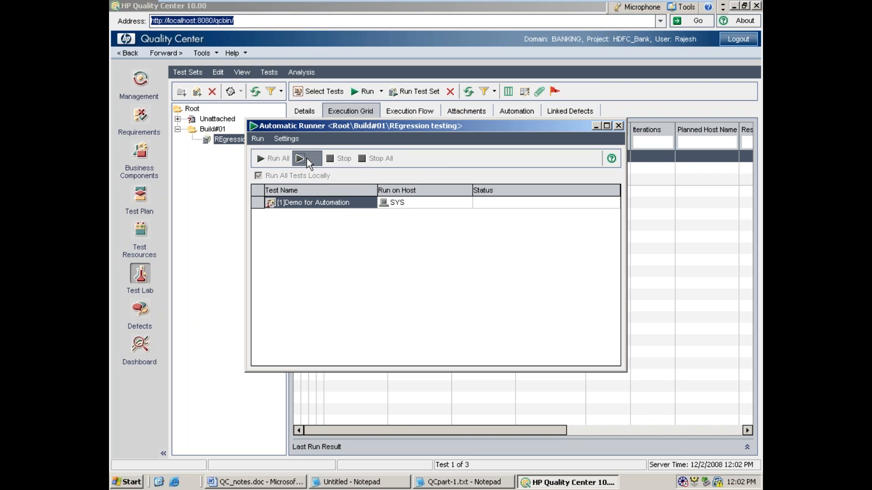
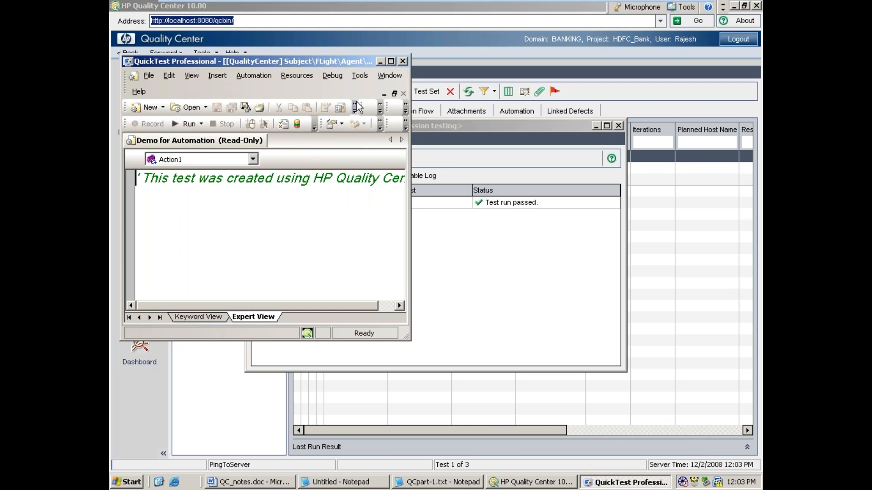
Step: Close QuickTest and the Automatic Runner, and add the Automation demo test to the REgression testing set
click(402, 61)
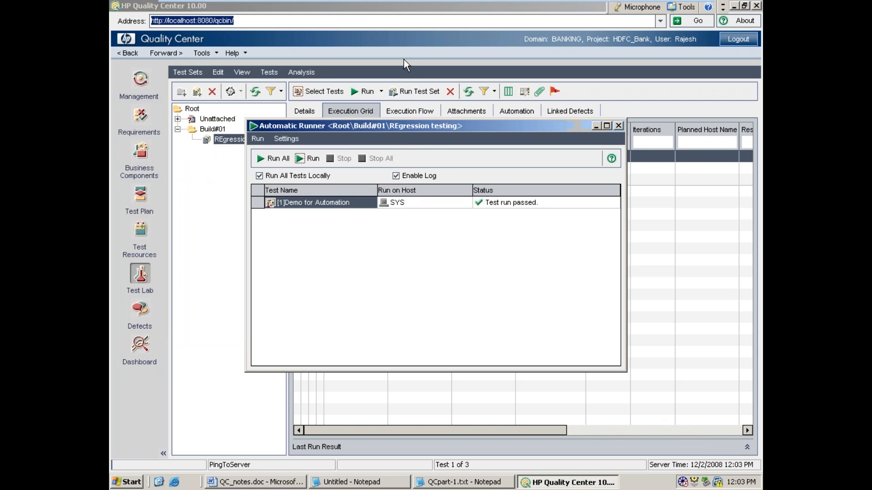
click(618, 126)
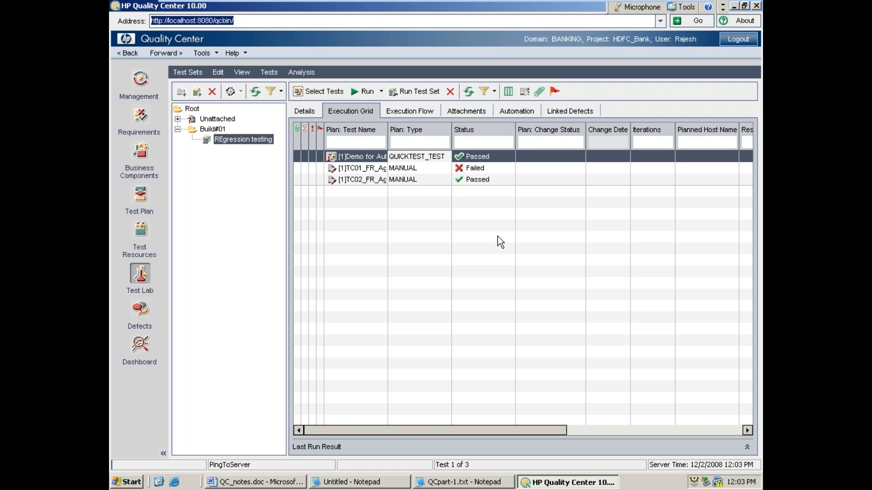
click(314, 92)
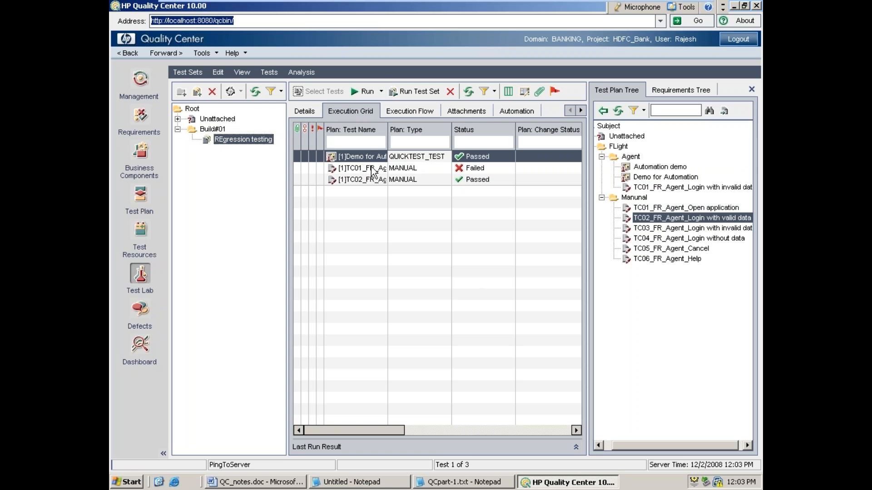
click(662, 168)
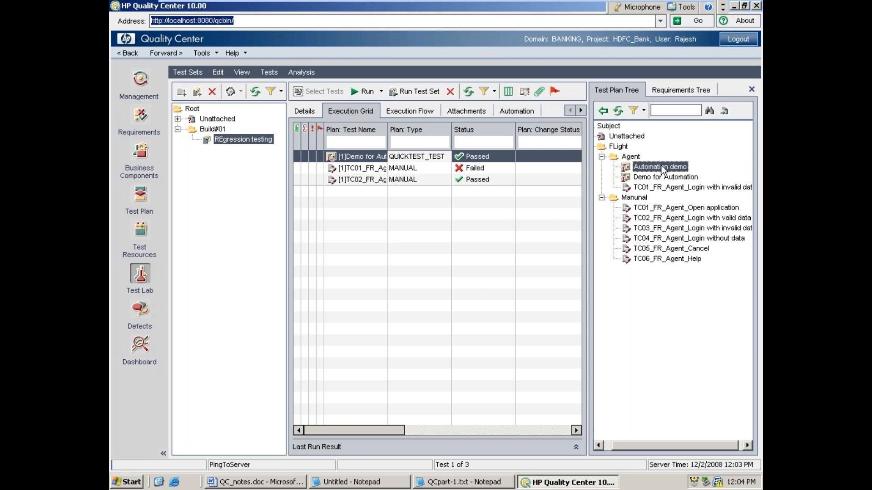
click(603, 111)
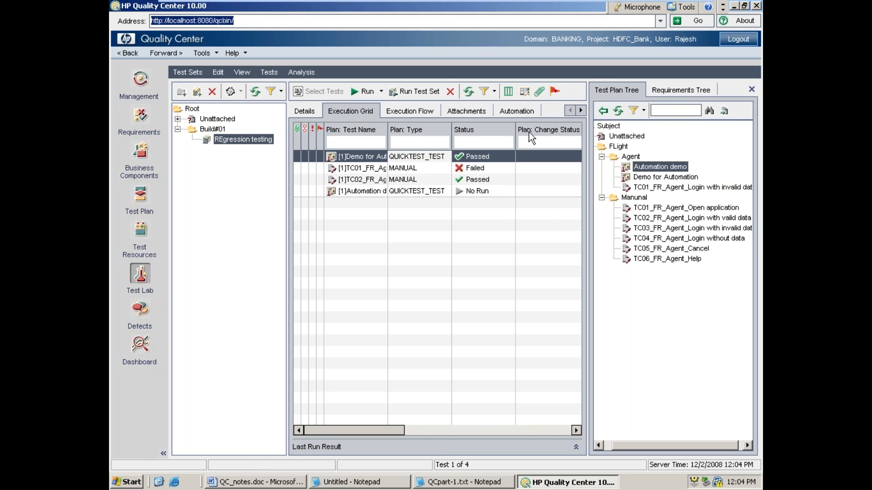
click(755, 89)
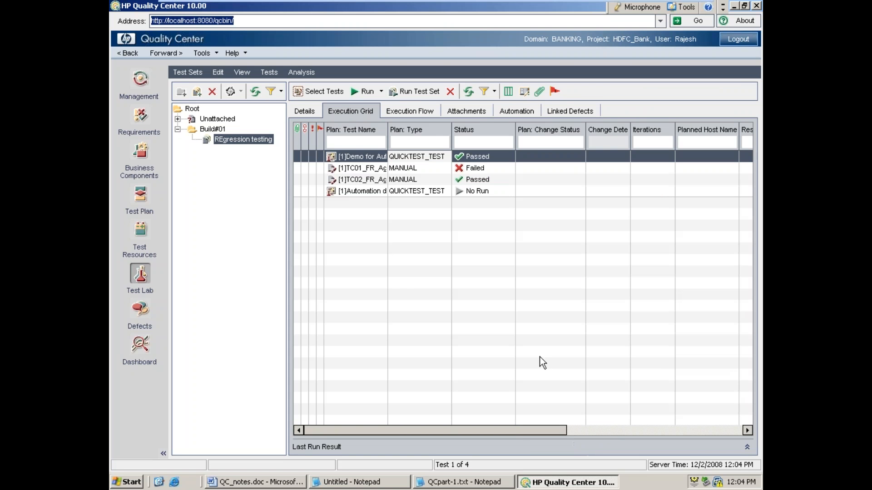
Step: Run the Automation demo test locally in the Automatic Runner and close the Flight Reservation window it leaves open
click(371, 191)
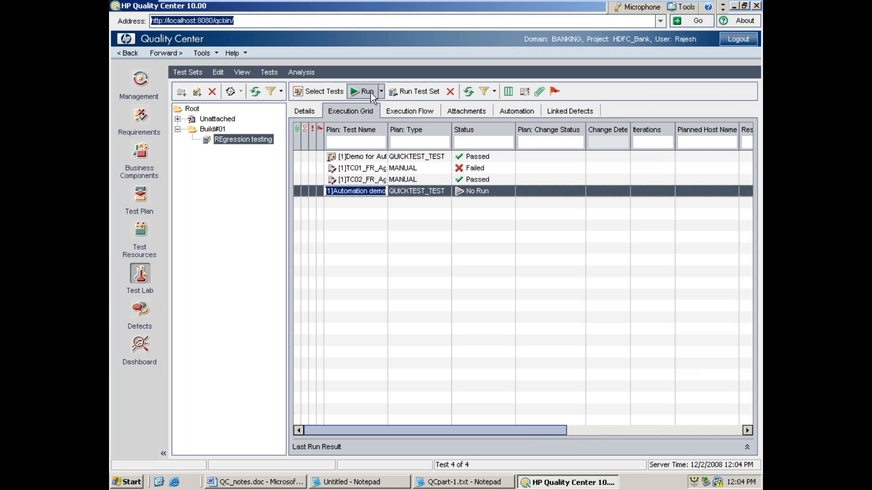
click(369, 93)
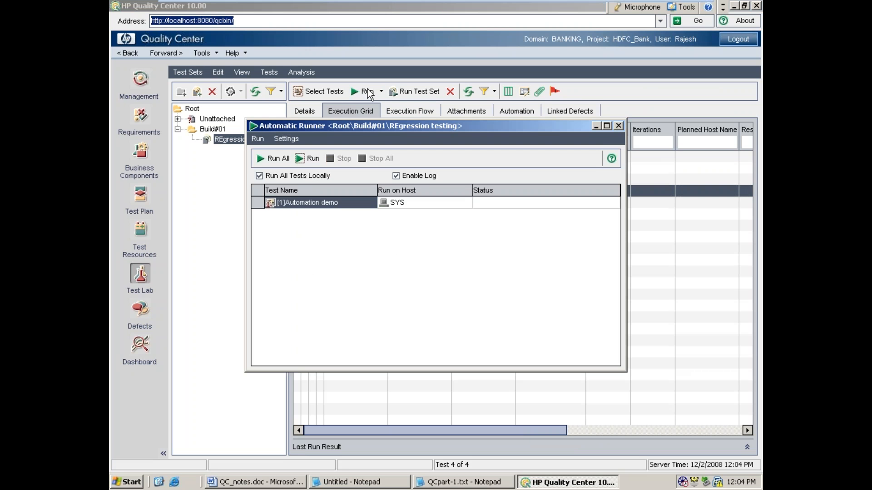
click(270, 178)
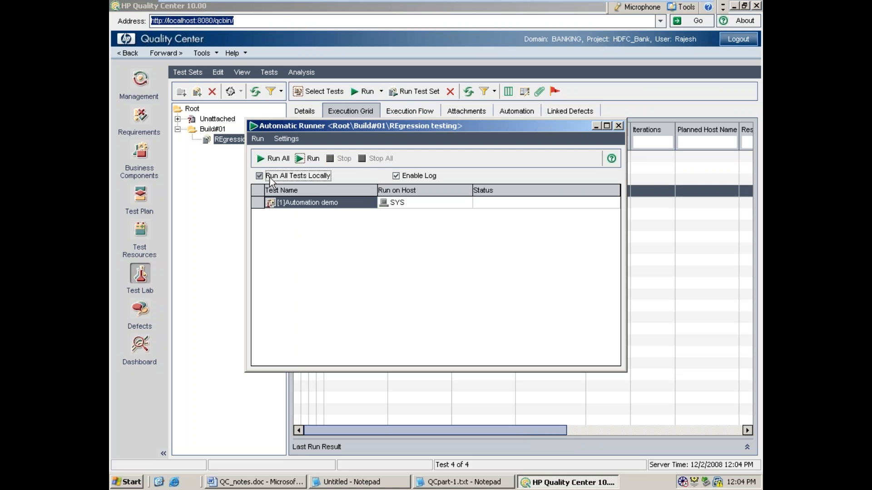
click(312, 158)
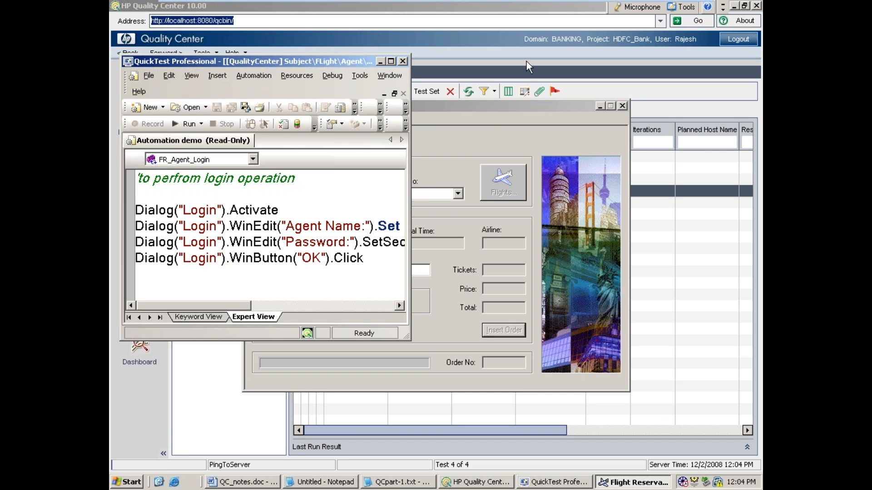
click(468, 107)
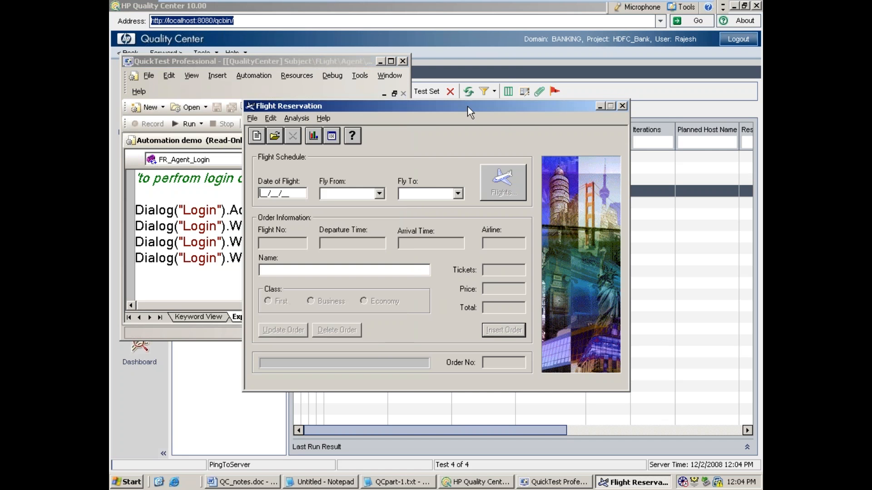
click(623, 106)
Step: Maximize QuickTest Professional, open the Automation demo run's test results and expand the entire result tree
double_click(356, 62)
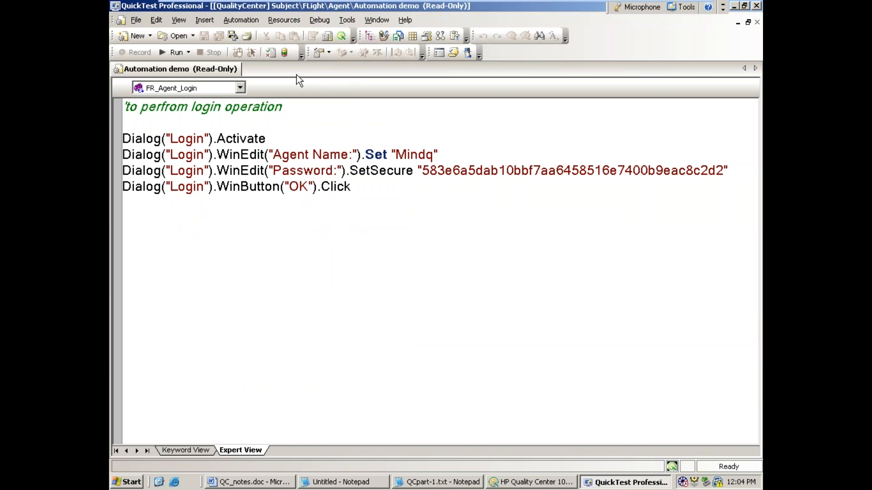
click(272, 56)
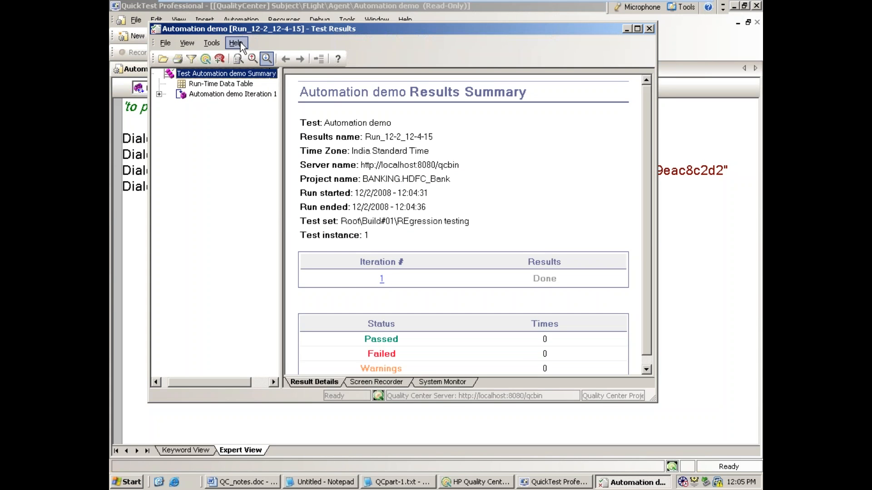
click(185, 45)
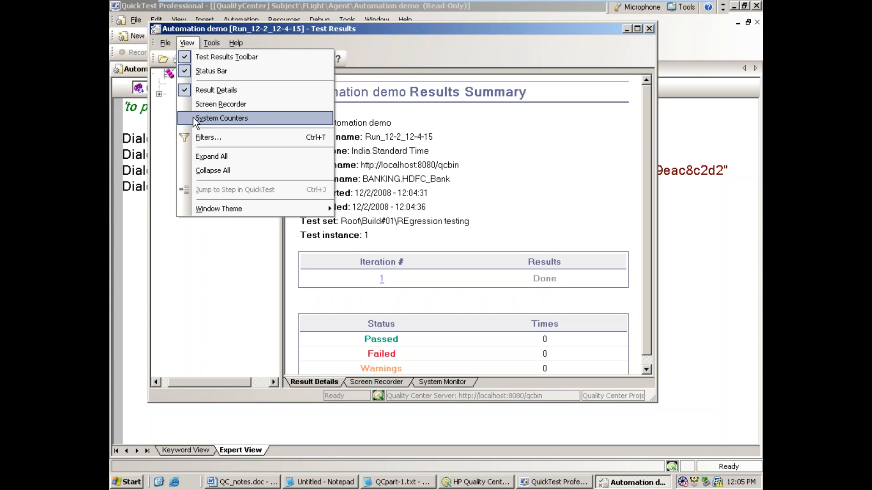
click(192, 157)
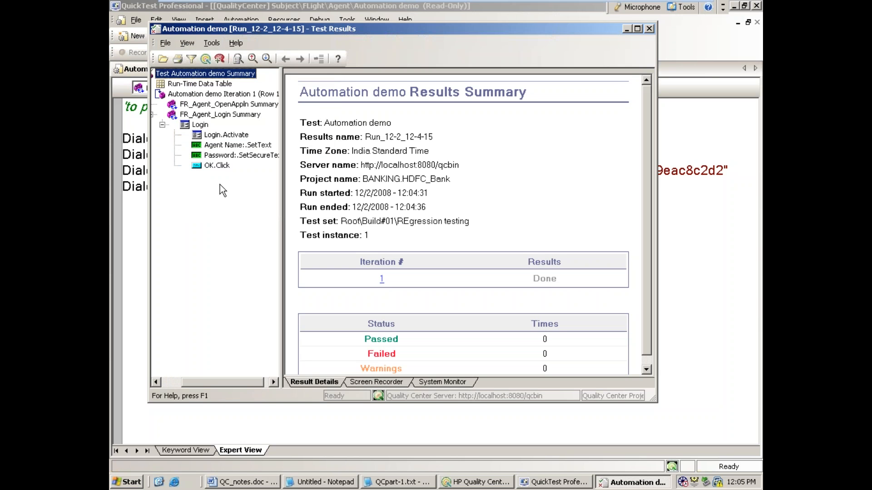
click(165, 44)
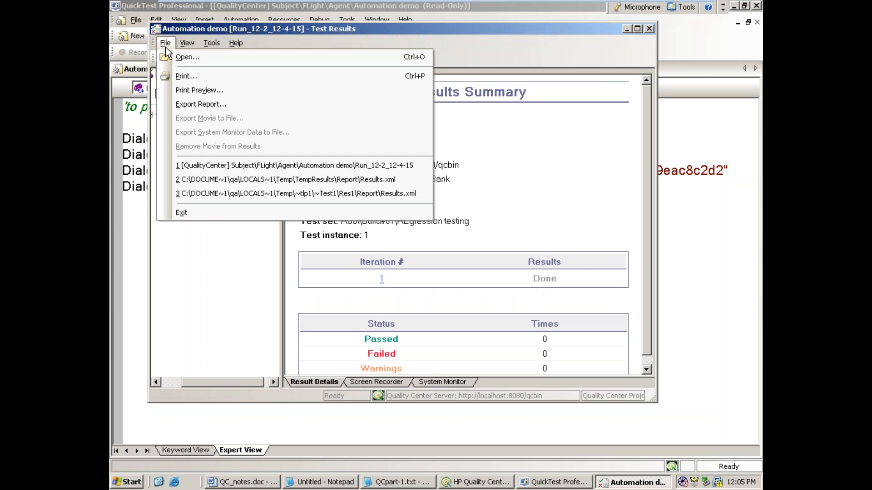
click(172, 106)
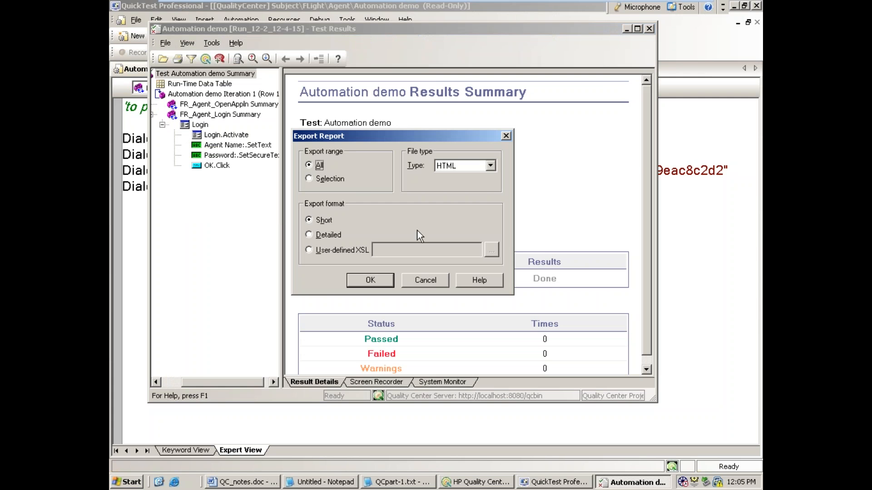
click(425, 280)
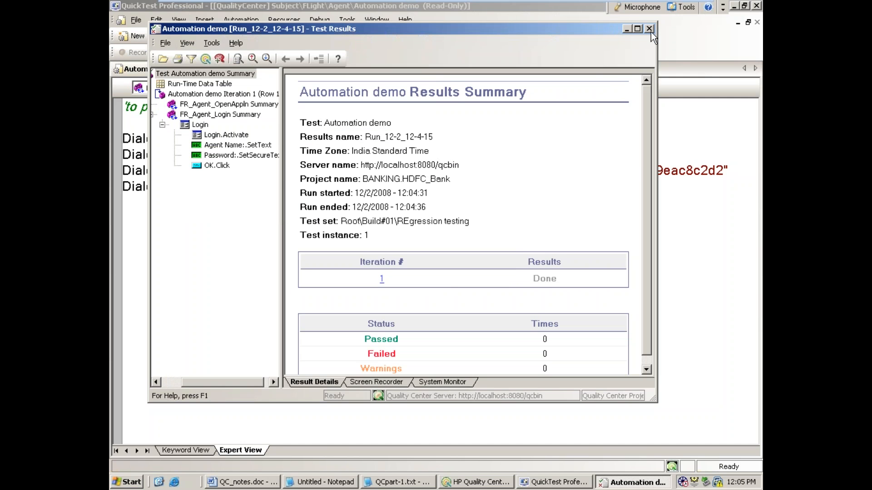
Step: Close the test results, QuickTest Professional and the Automatic Runner to return to the execution grid
click(649, 28)
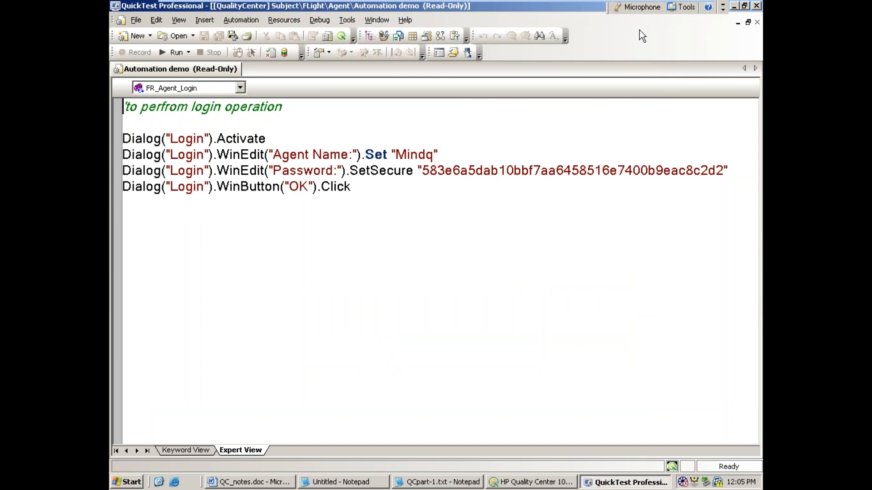
click(756, 6)
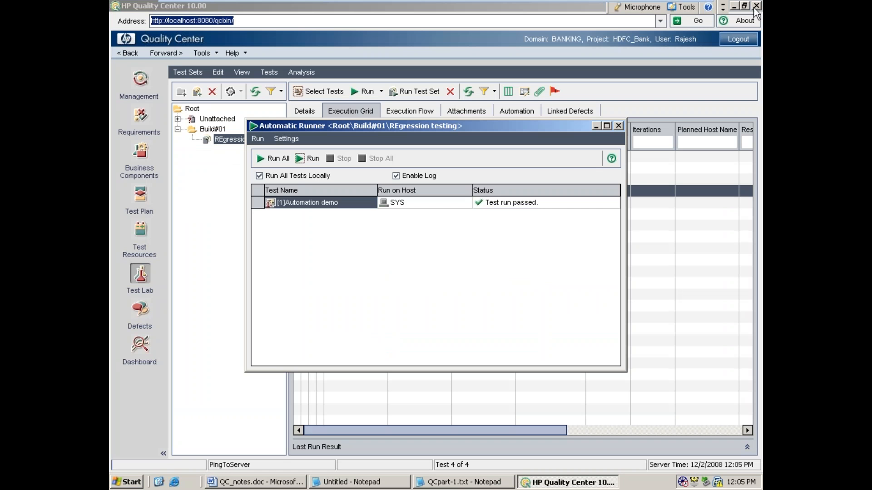
click(619, 126)
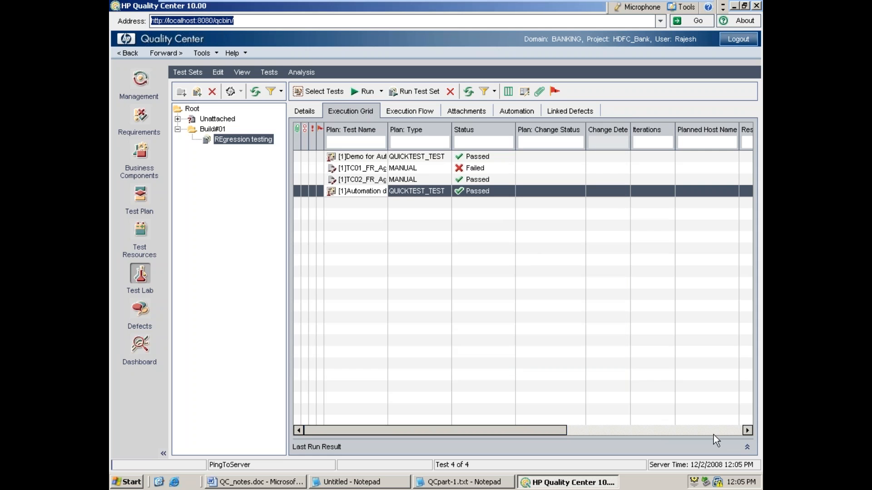
Step: Show the last run result of Automation demo, launch its report and expand the entire result tree
click(750, 448)
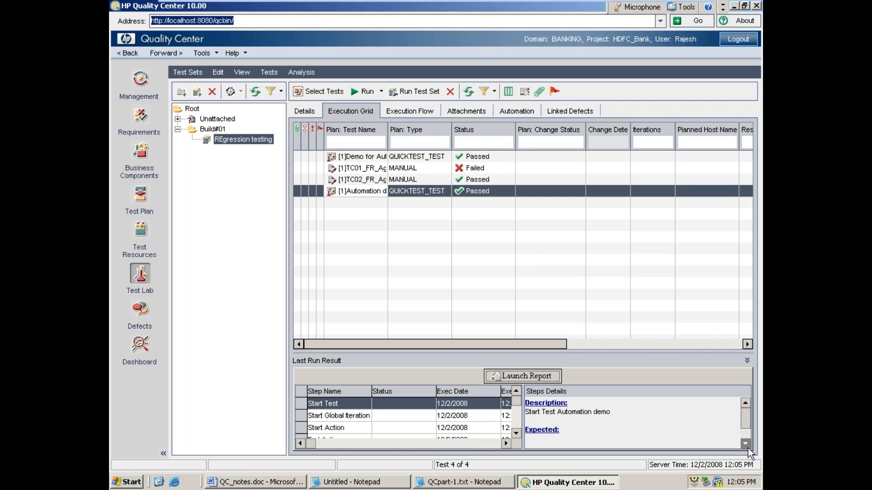
click(530, 375)
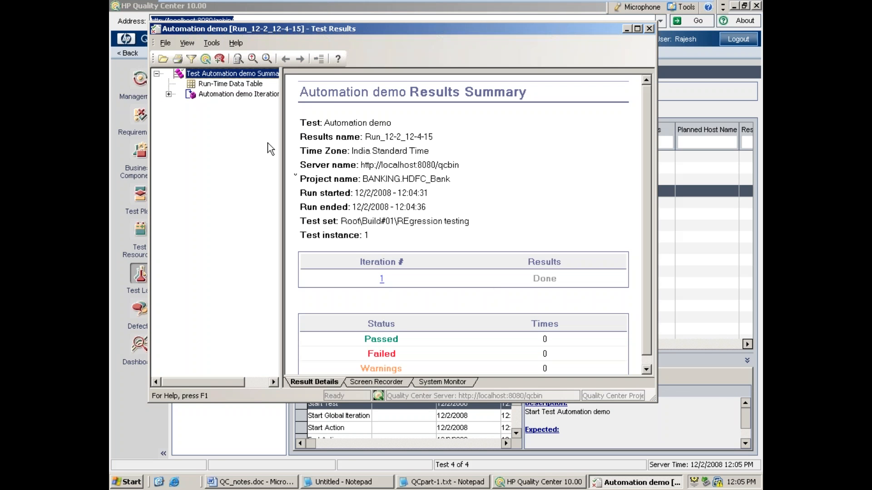
click(187, 43)
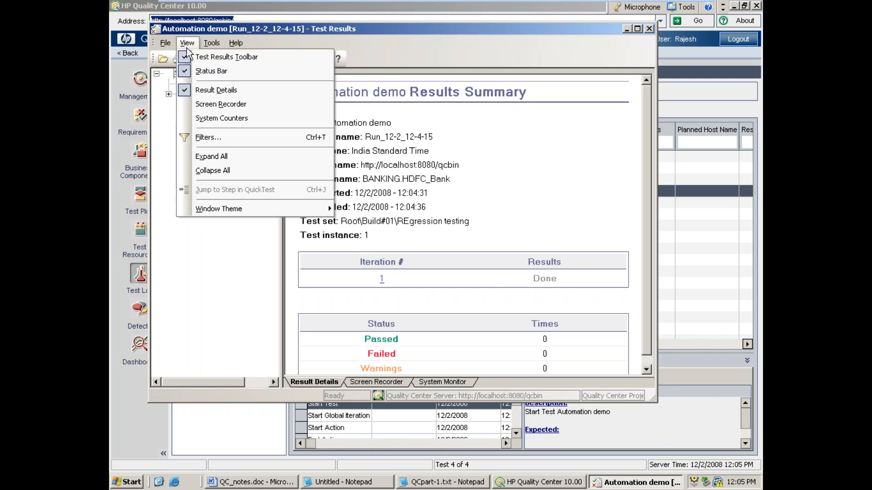
click(212, 156)
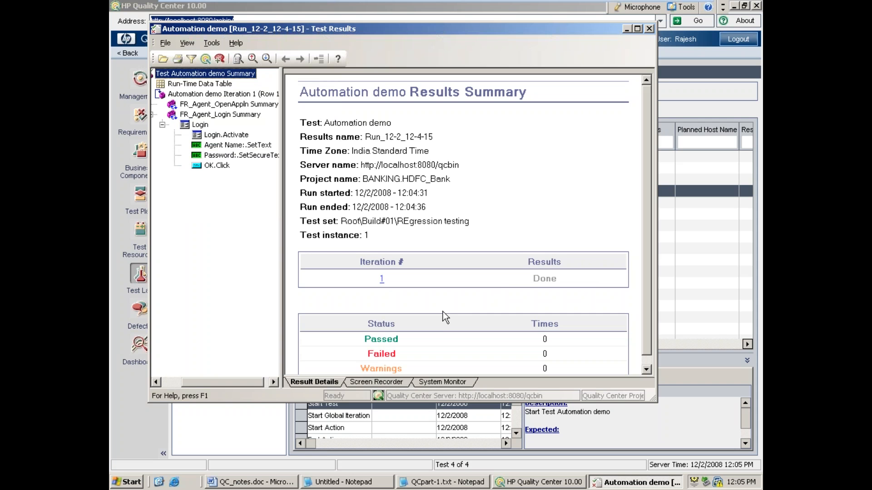
Step: Add a defect from the test results with the summary "ghsdfgdfg" and a severity, submit it and close the defect form
click(212, 43)
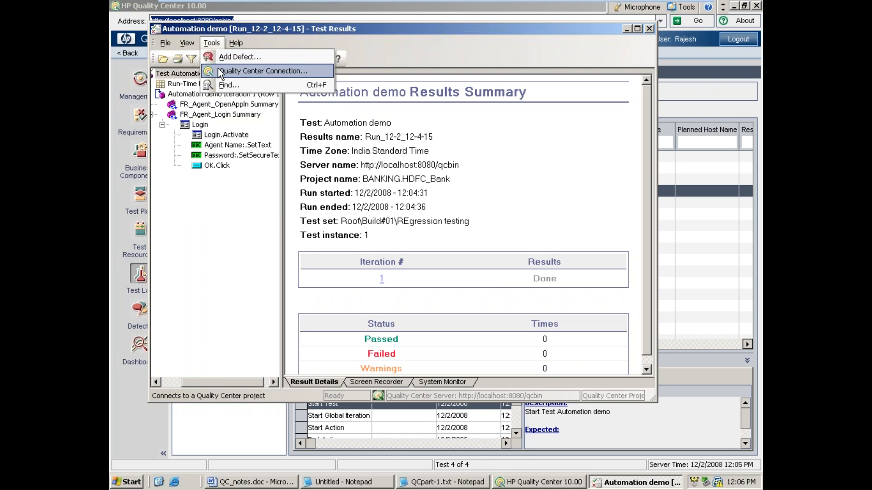
click(218, 57)
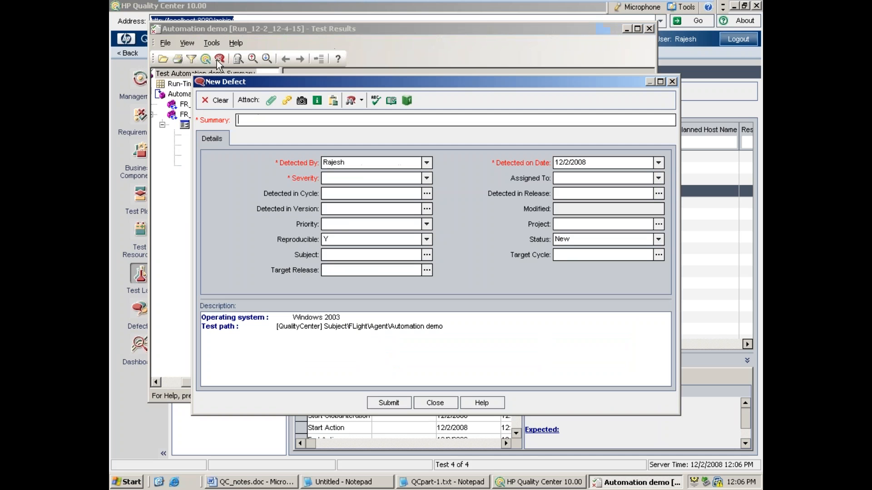
text(ghsdfgdfg)
click(427, 178)
click(402, 189)
click(397, 402)
click(437, 403)
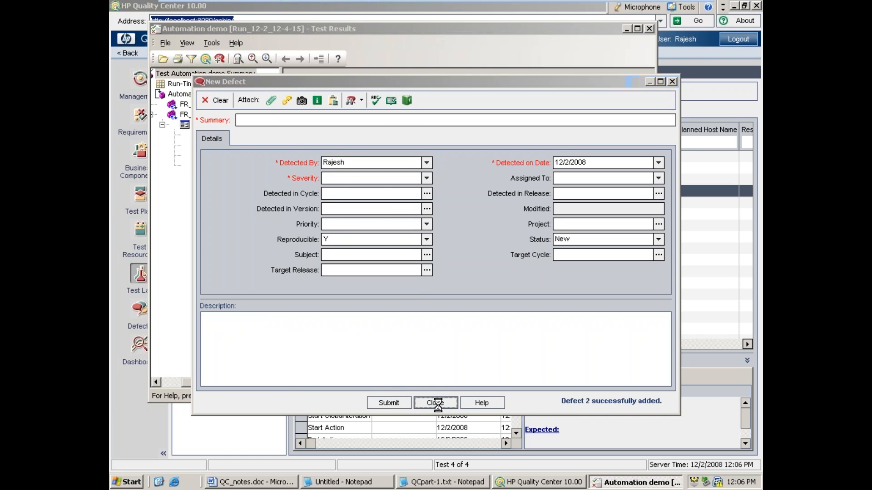
Step: Close the test results and refresh the defect list in the Defects module to check the newly submitted defect
click(650, 28)
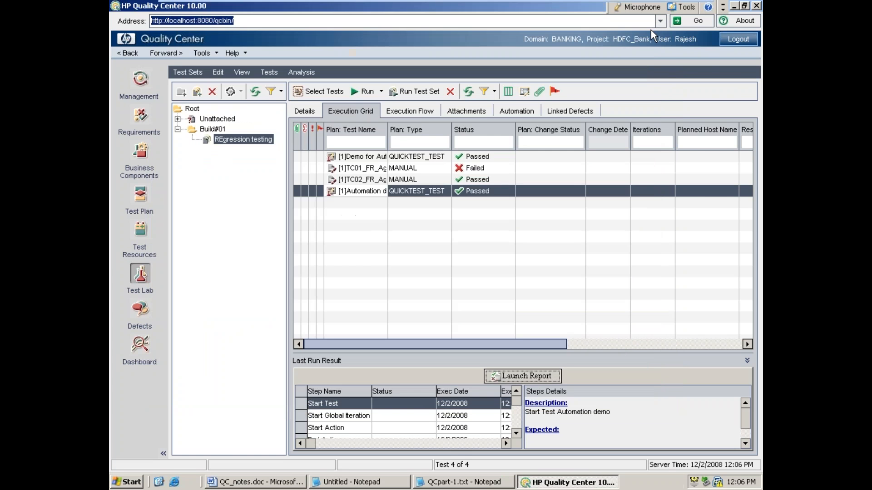
click(141, 310)
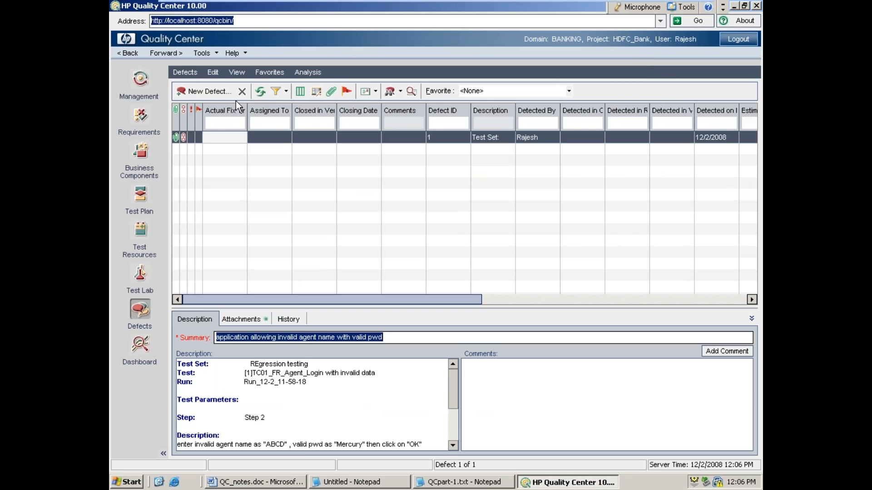
click(265, 94)
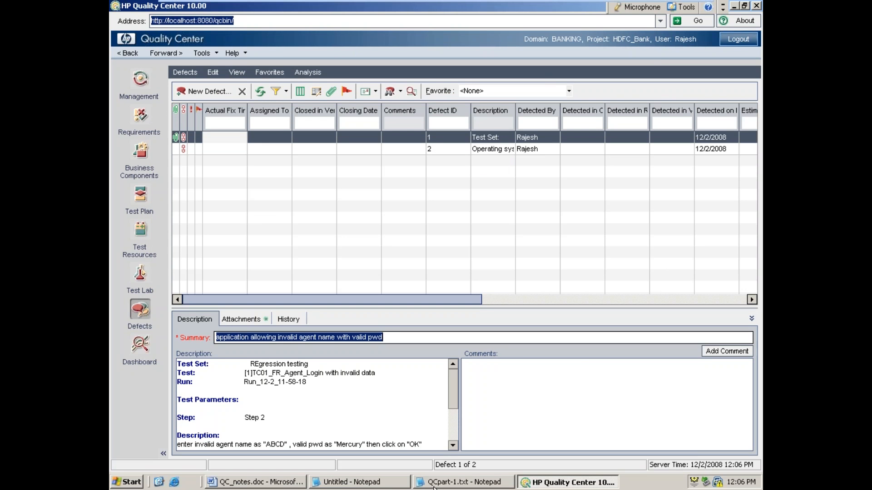
Step: In the untitled Notepad notes, add "we can add new defects, export defects and defect reporting" under the Defects heading
click(388, 483)
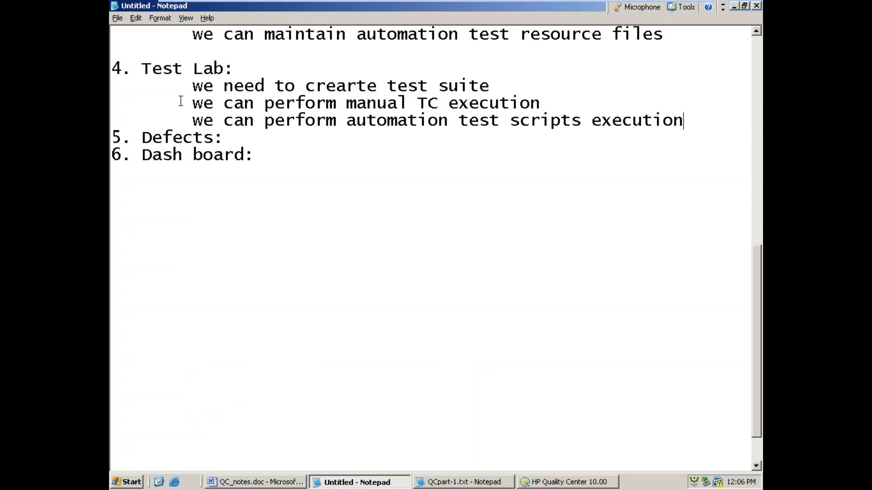
click(236, 135)
key(Return)
key(Tab)
text(we can )
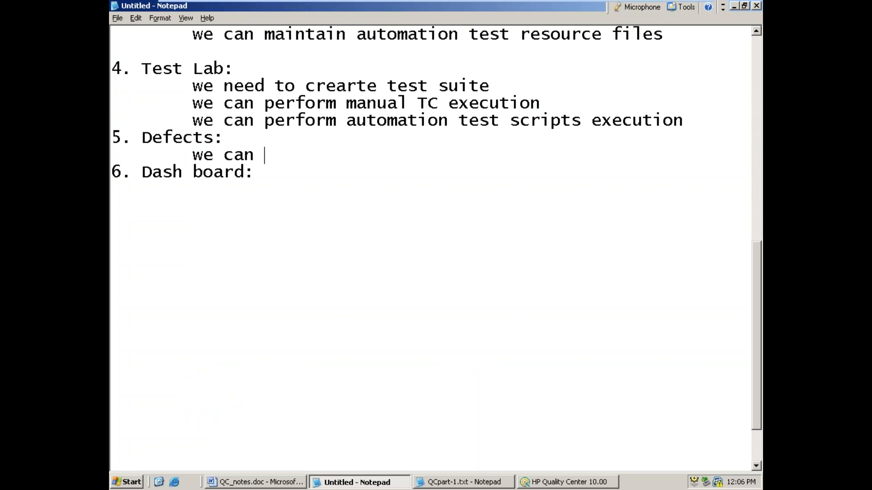
text(add new defects, )
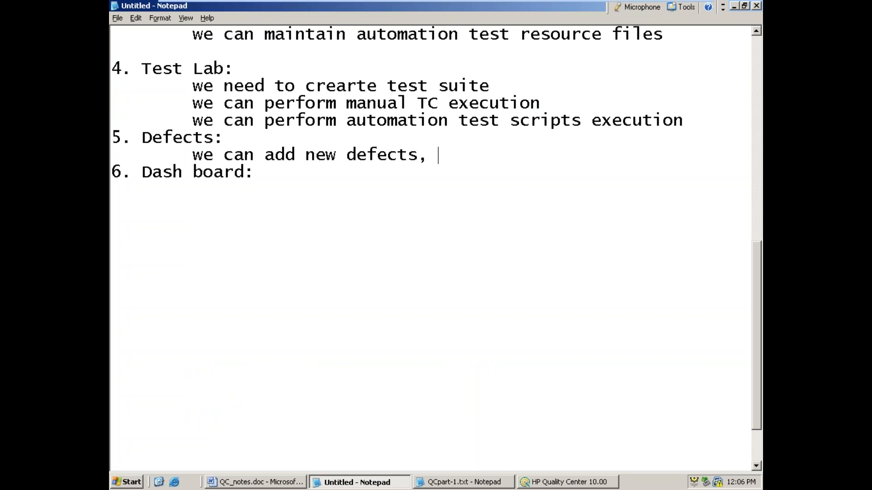
text(export defects an)
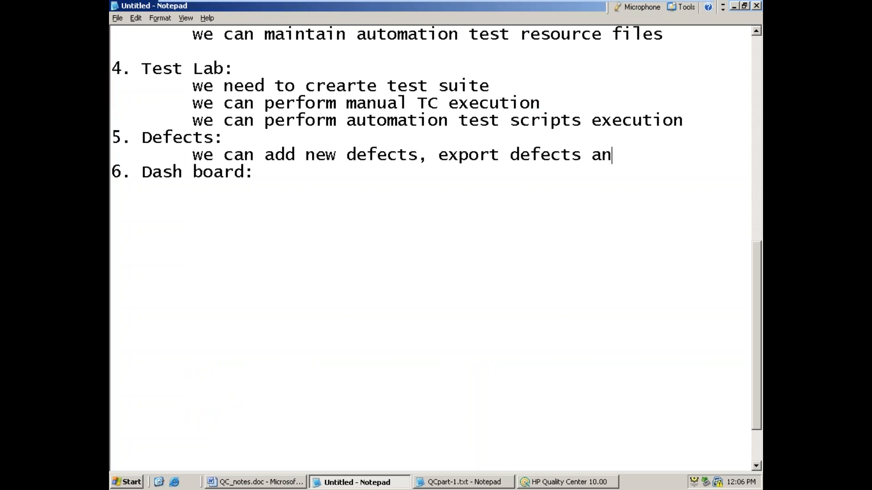
text(d defect reporting)
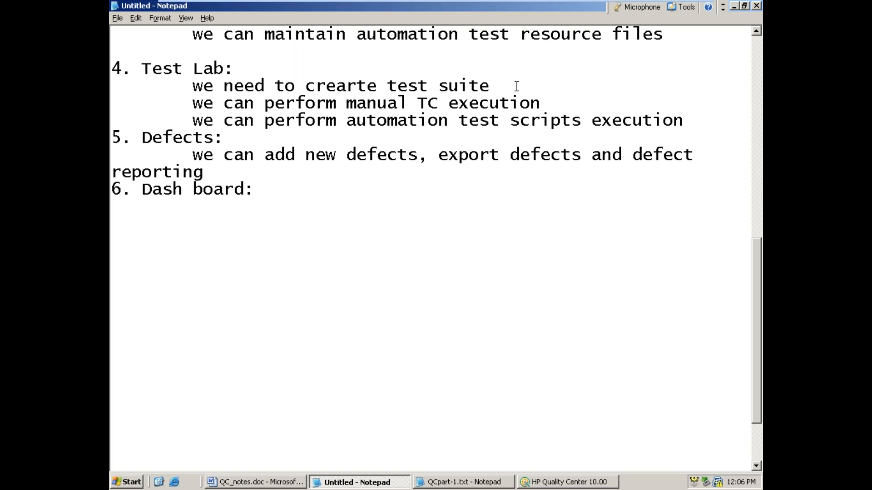
Step: Return to Quality Center, submit a new defect with the summary "gfhsh" and a severity, and close the defect form
click(737, 6)
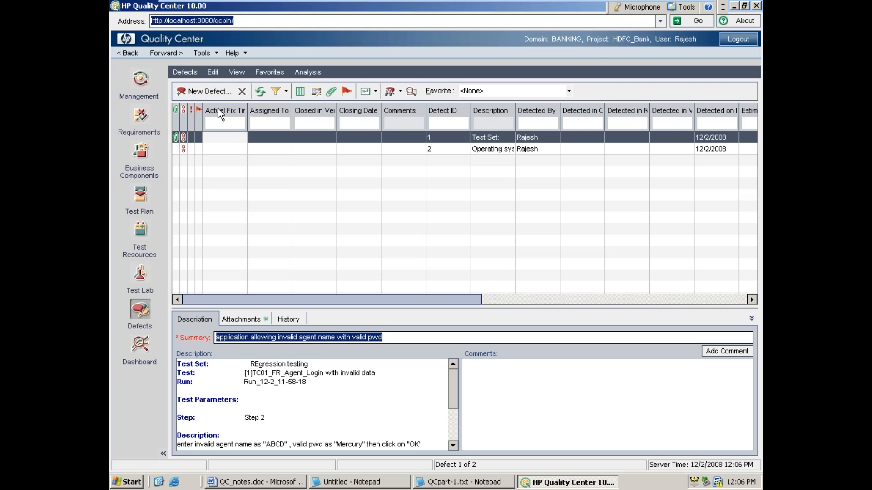
click(208, 89)
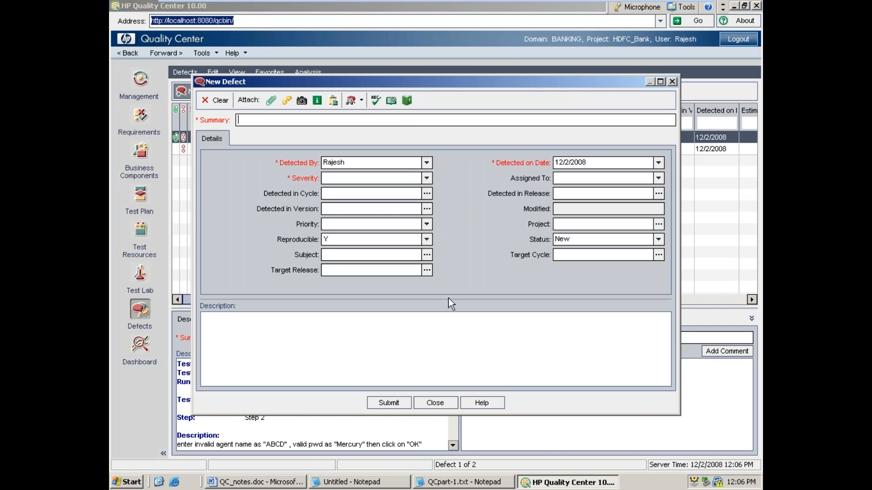
text(gfhsh)
click(427, 178)
click(384, 207)
click(397, 404)
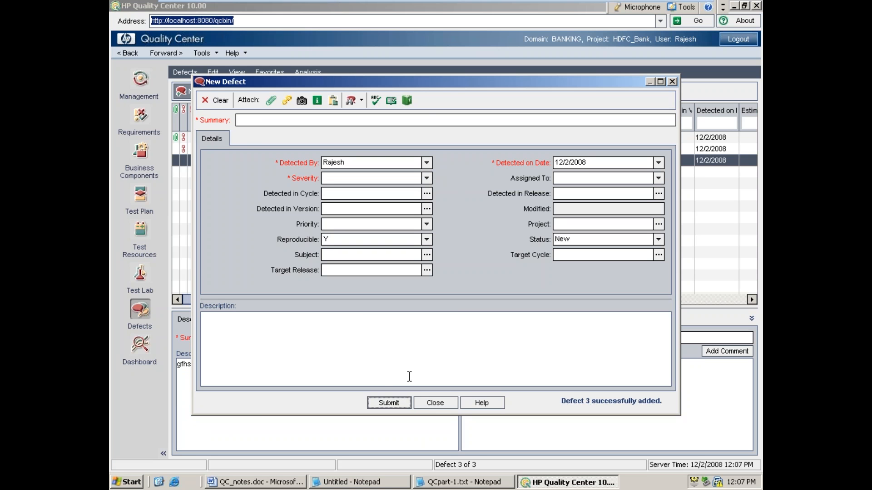
click(444, 402)
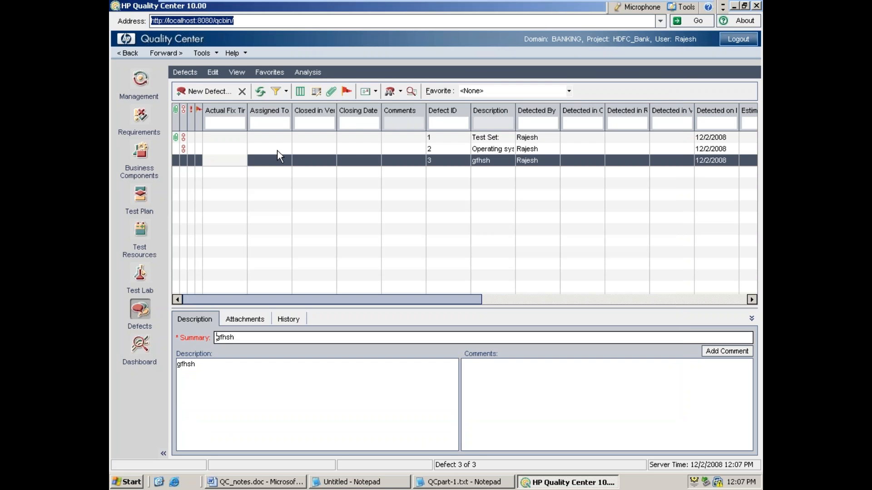
Step: Export all defects in the grid to the Desktop as an Excel sheet named QCTestDefects
click(187, 74)
mouse_move(197, 176)
click(298, 173)
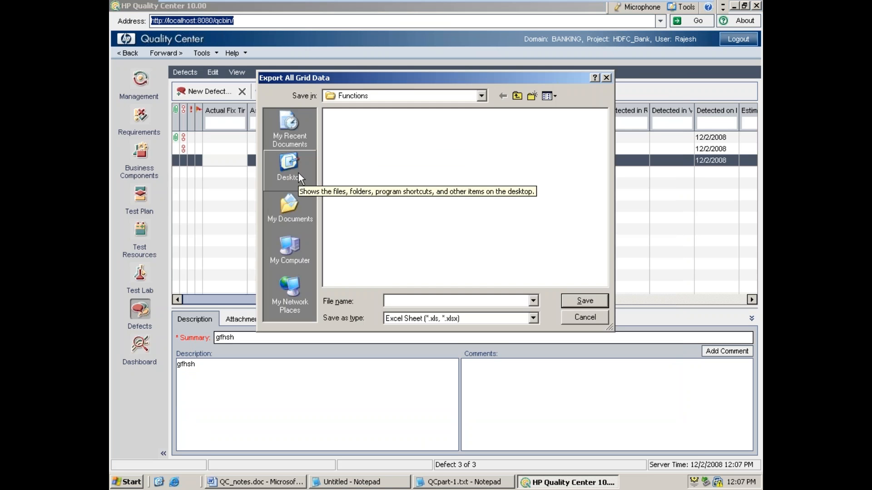
click(289, 164)
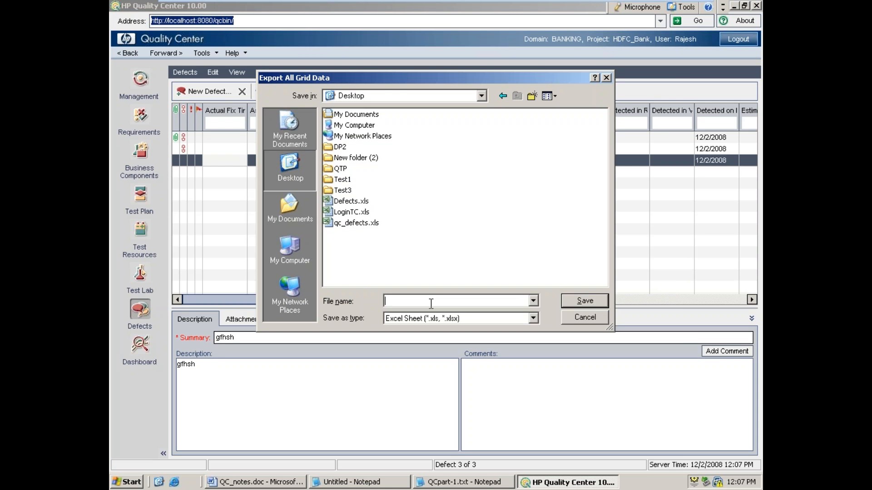
text(Q)
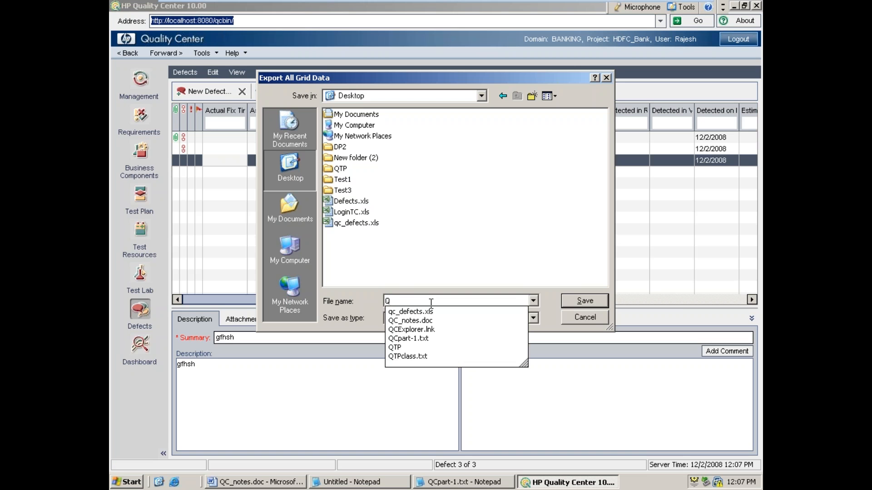
text(C)
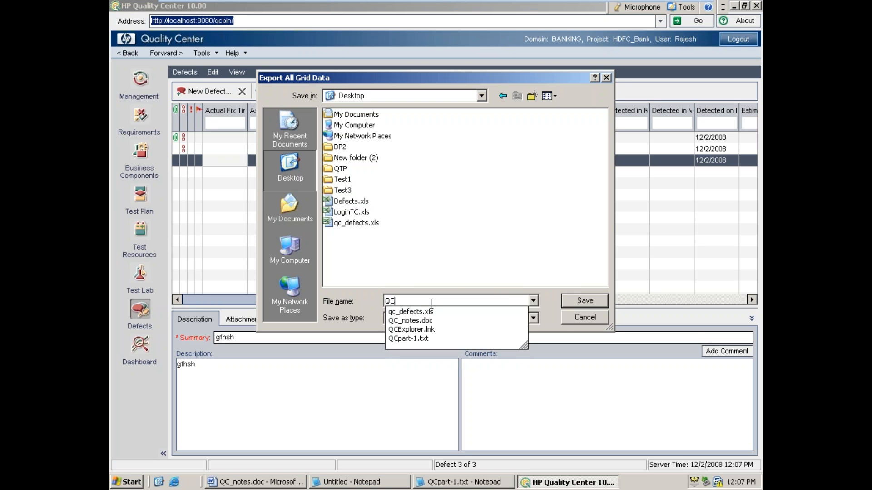
text(TestDefec)
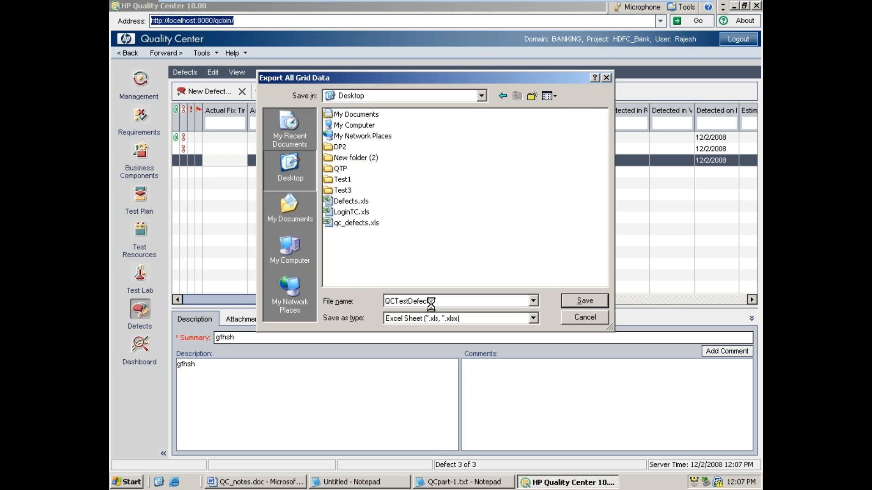
key(Return)
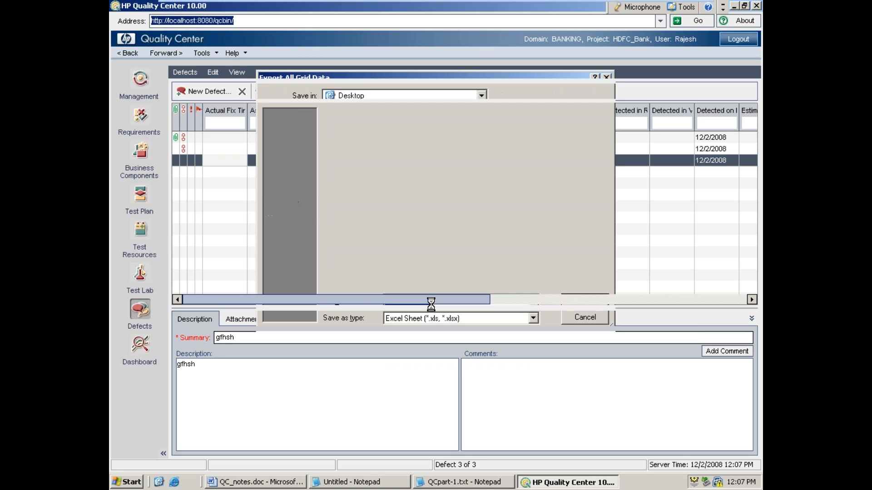
Step: Open the exported QCTestDefects.xls from the desktop, review the defect descriptions and who detected them, and close Excel
click(736, 7)
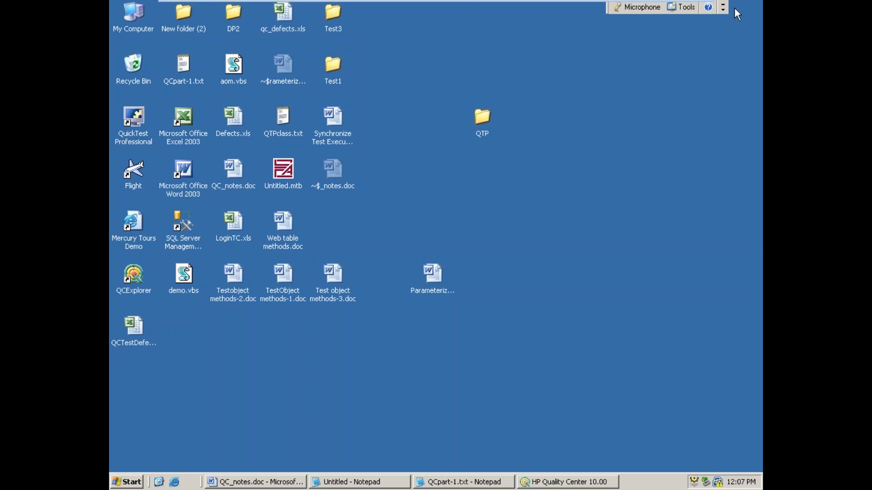
double_click(138, 330)
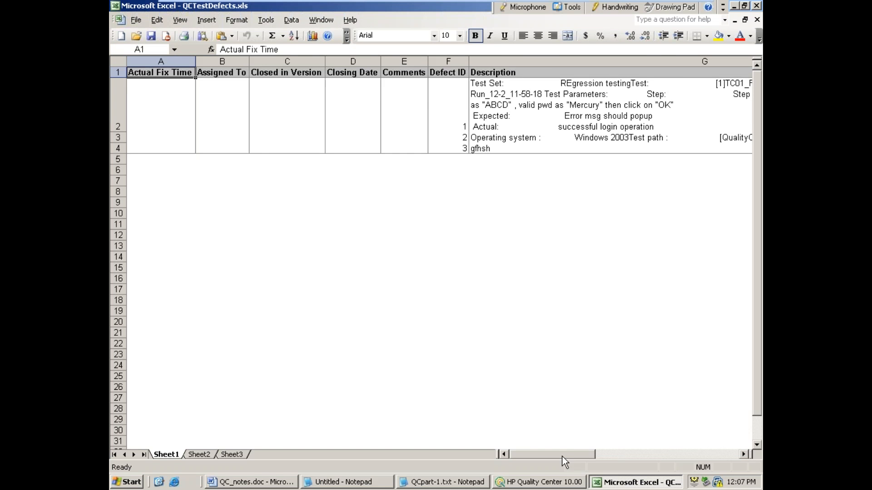
drag(563, 456, 608, 451)
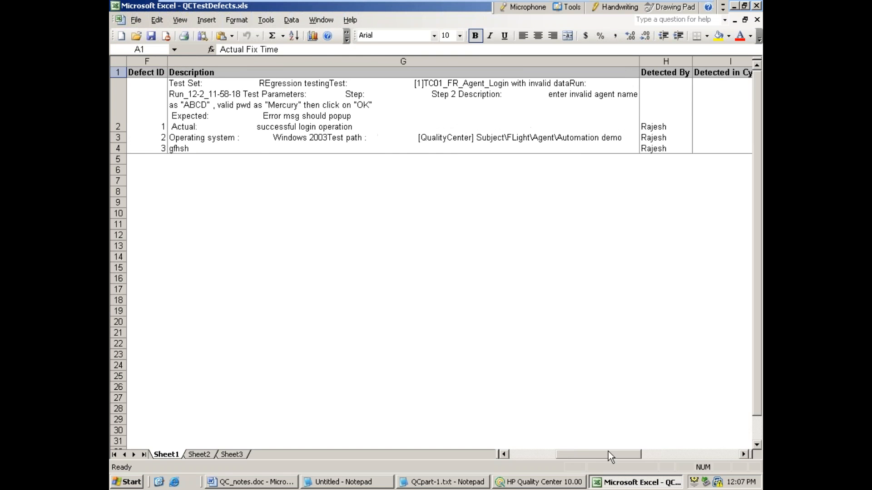
click(277, 119)
click(454, 240)
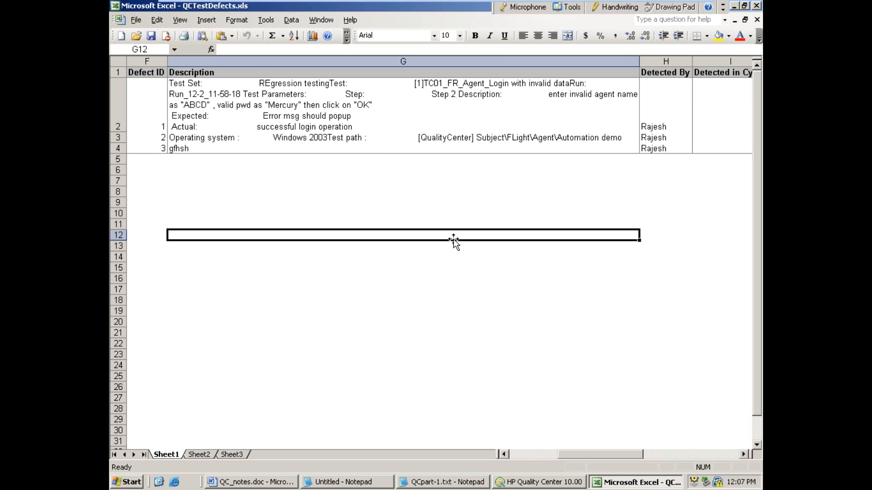
click(476, 121)
click(478, 139)
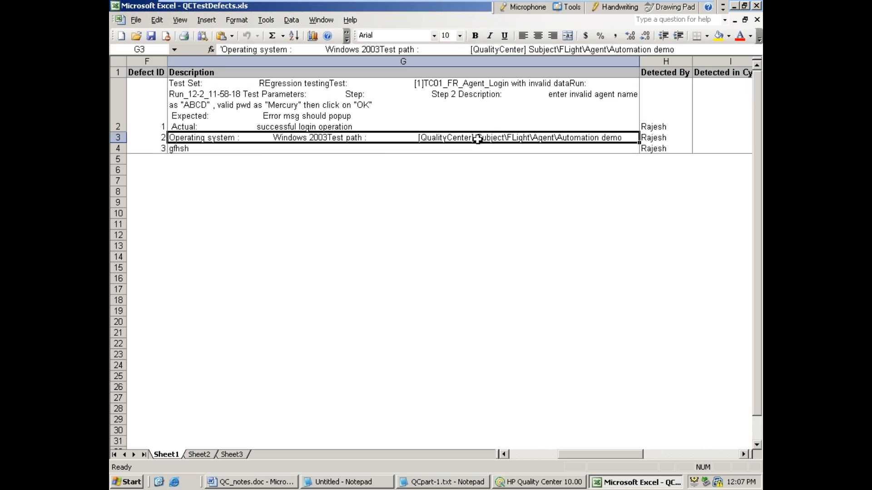
click(666, 142)
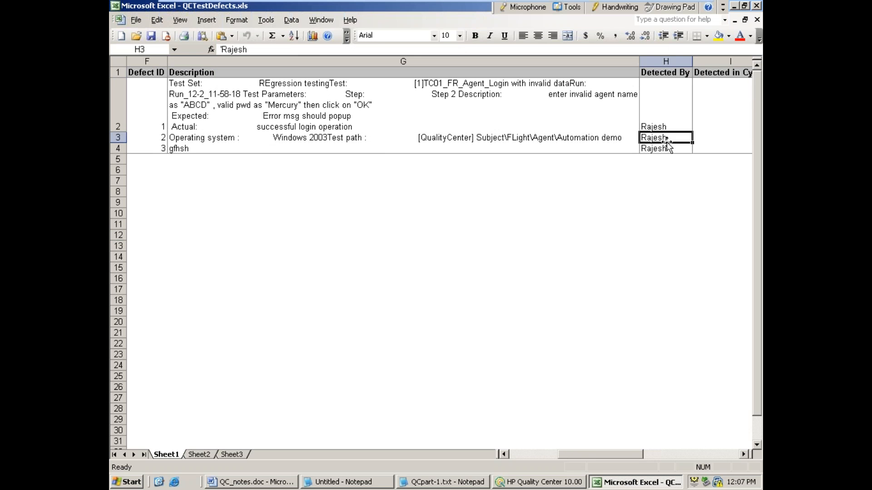
click(757, 6)
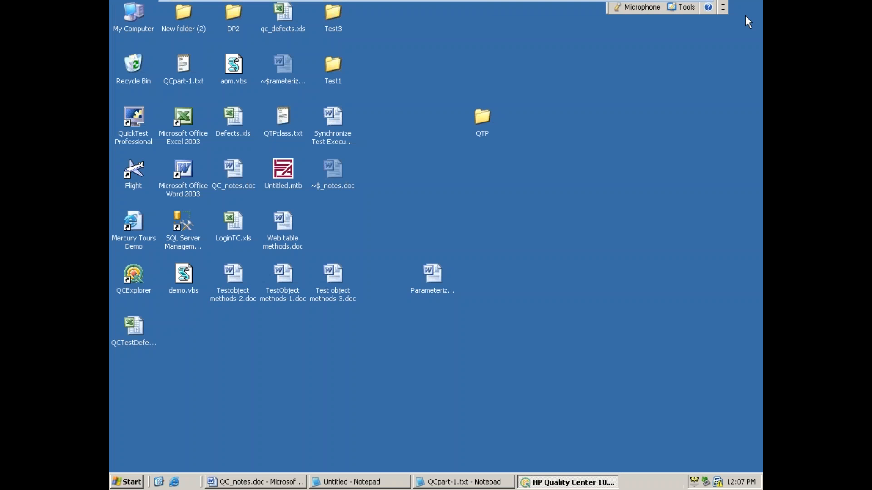
Step: Back in Quality Center, show the e-mail form for sending defect 2 and cancel it without sending
click(522, 483)
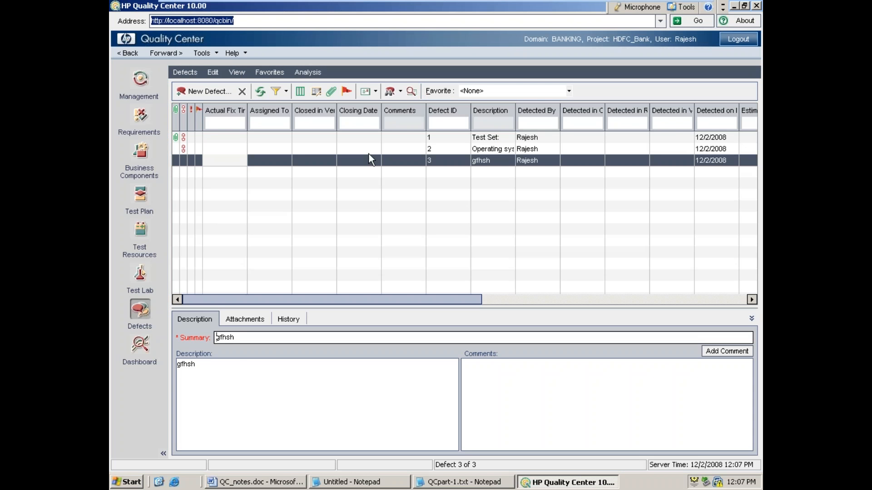
click(378, 149)
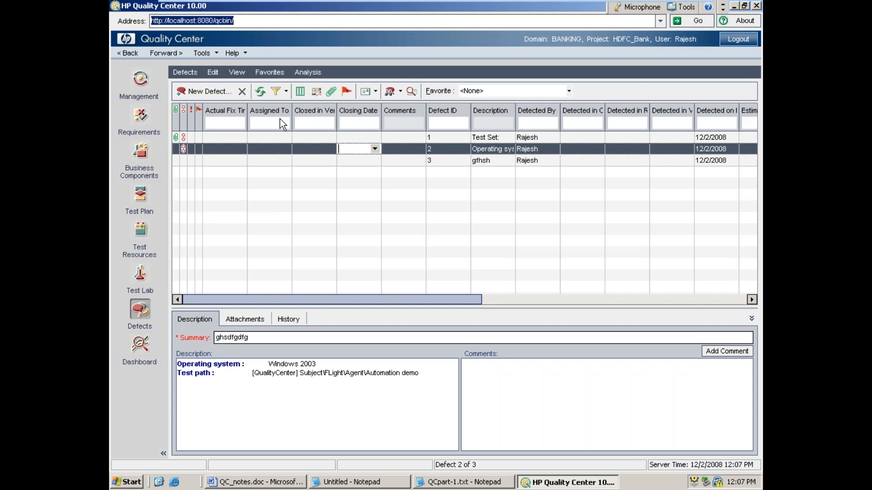
click(182, 74)
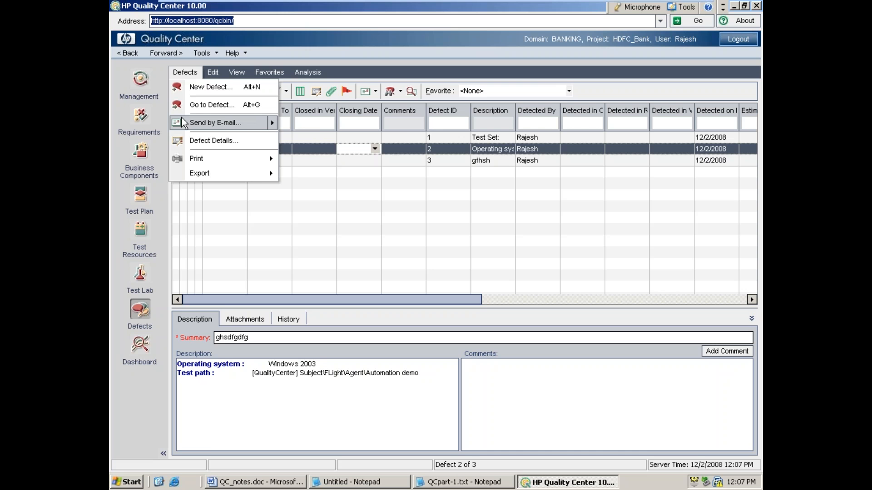
mouse_move(271, 124)
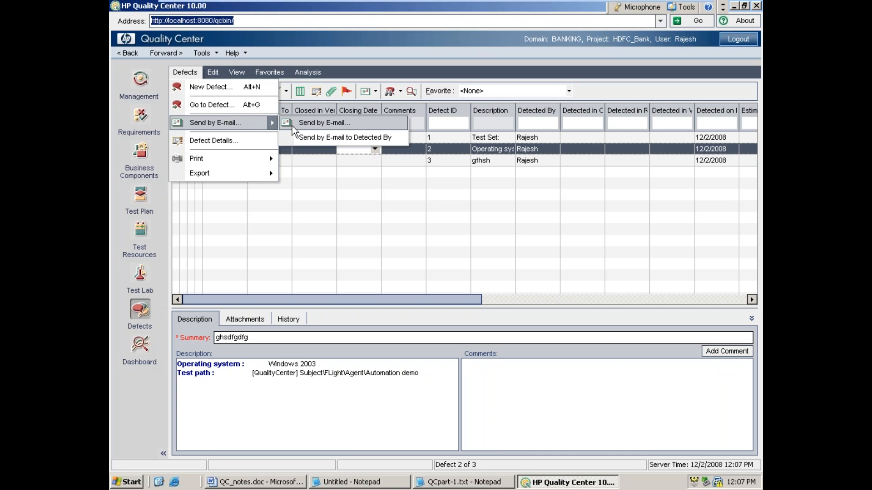
click(314, 124)
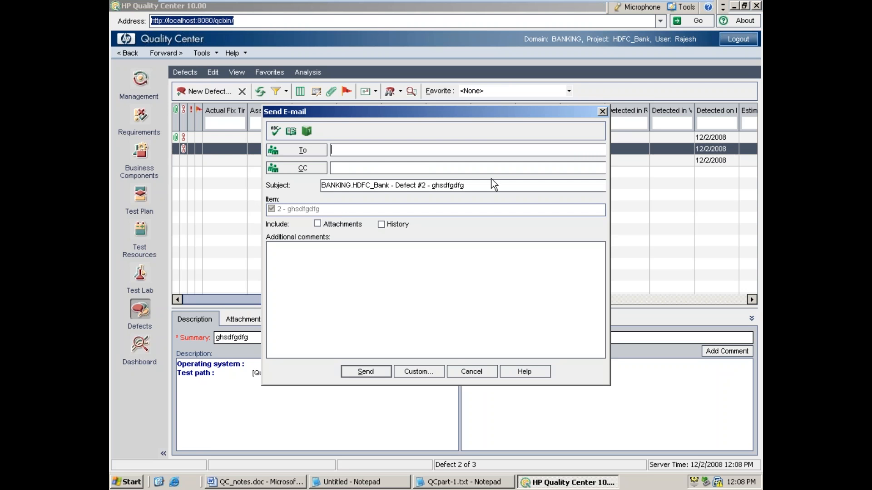
click(473, 371)
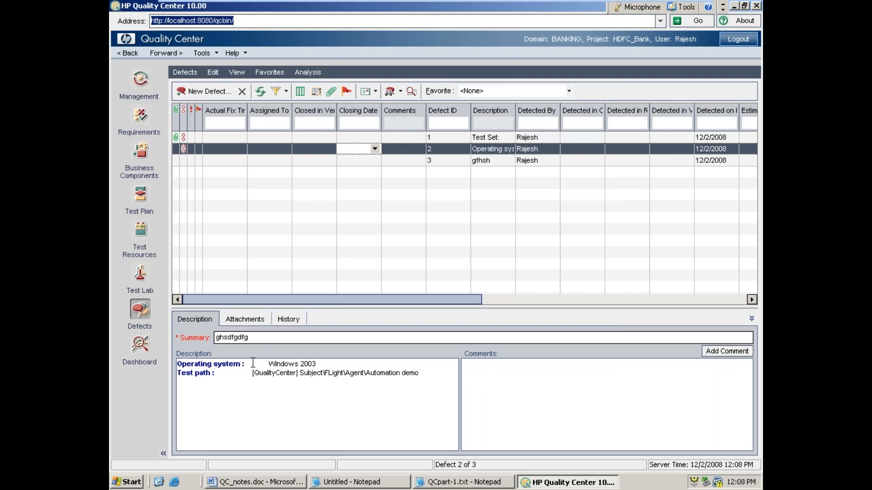
Step: View the Dashboard module, generate a tabular report in Requirements and save it as "Tabular Report" in the Private folder
click(149, 352)
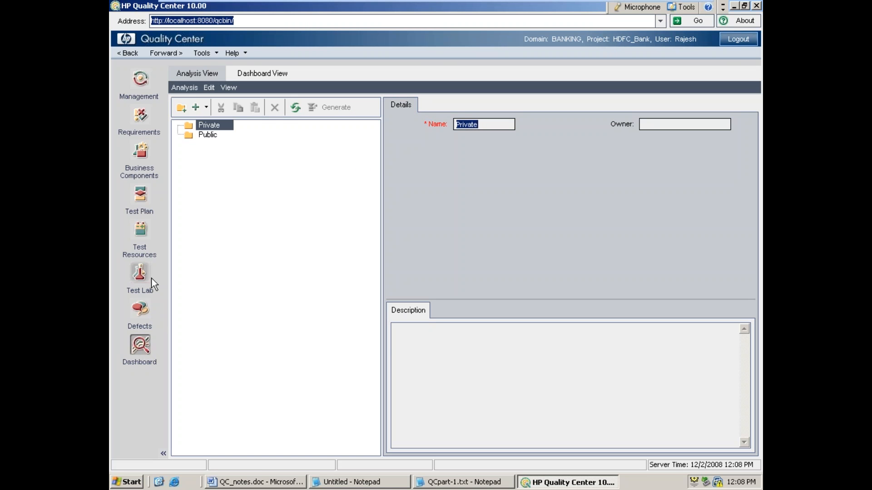
click(146, 119)
click(231, 91)
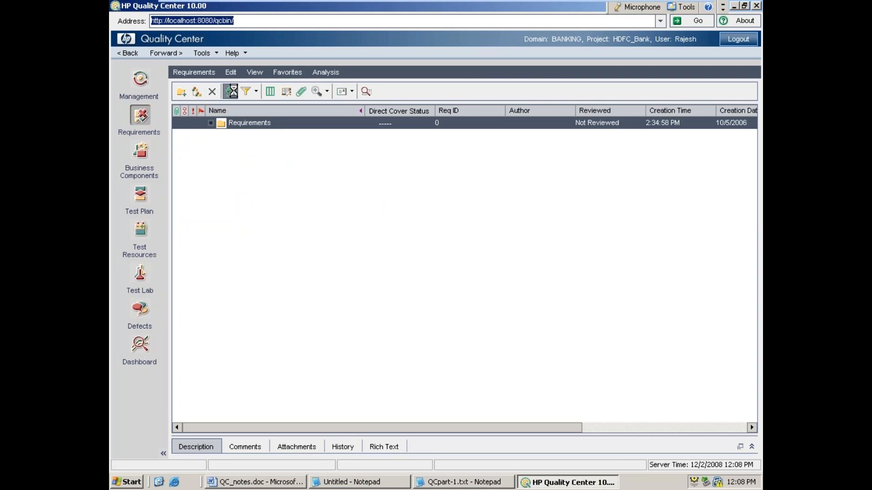
click(325, 74)
mouse_move(327, 89)
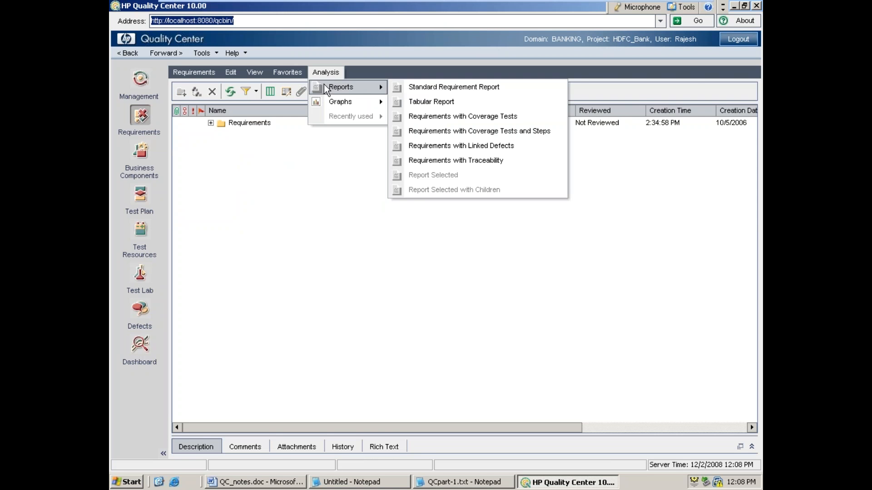
click(425, 102)
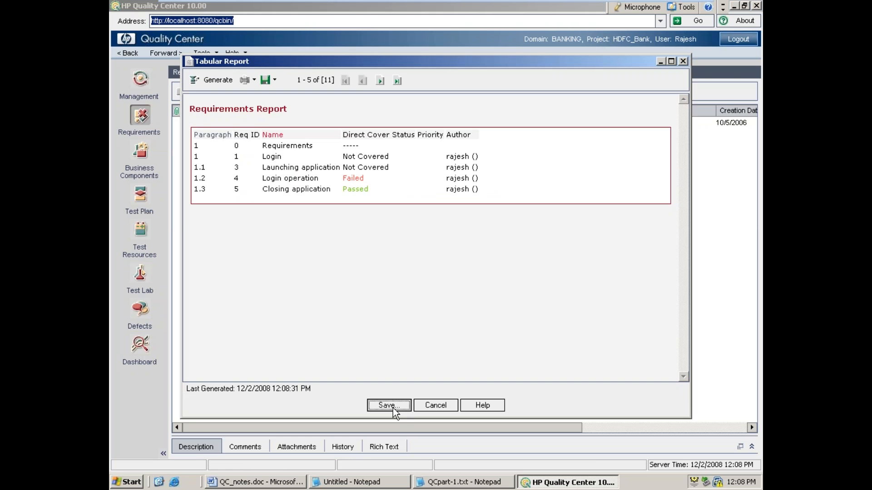
click(393, 407)
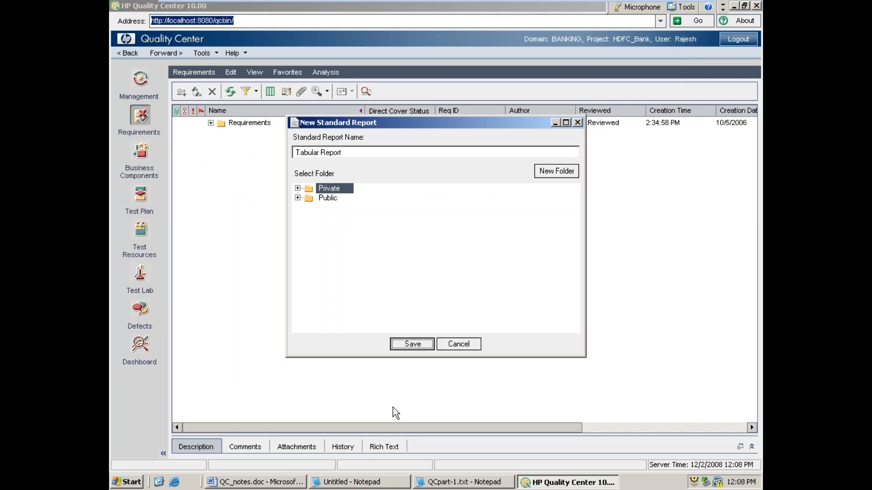
click(411, 345)
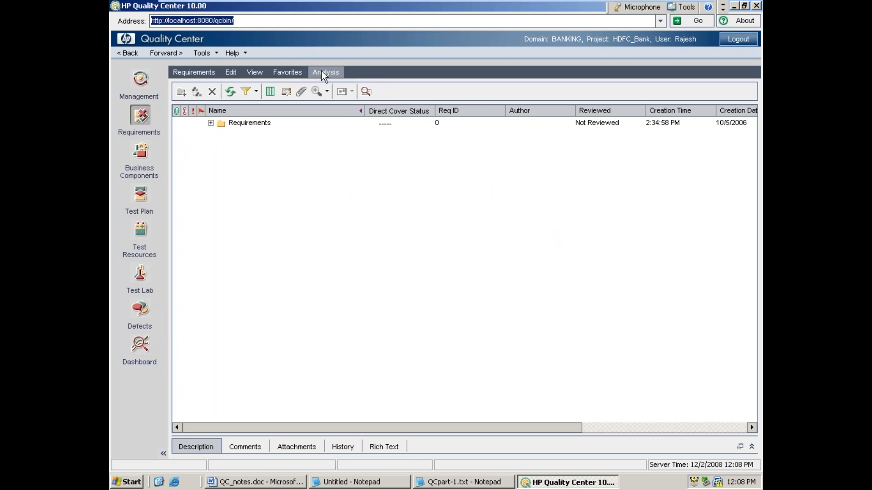
Step: Generate the Requirements Summary graph grouped by Priority and save it under its default name in the Private folder
click(323, 74)
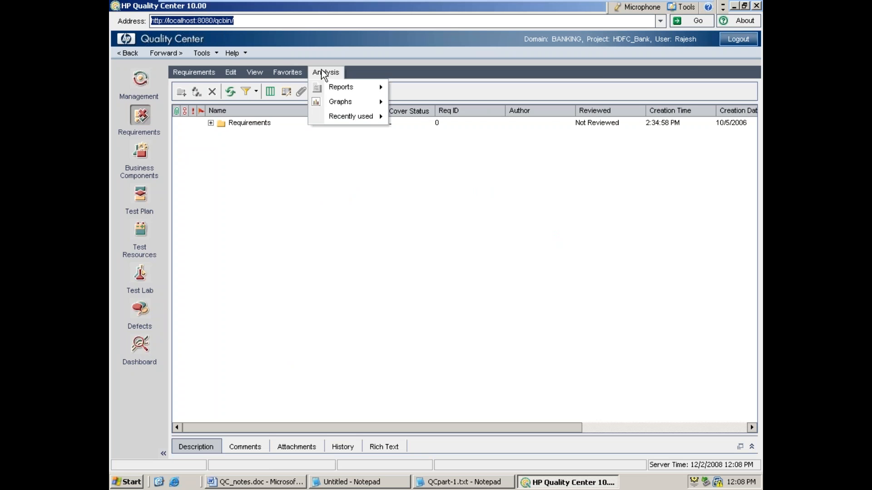
mouse_move(335, 104)
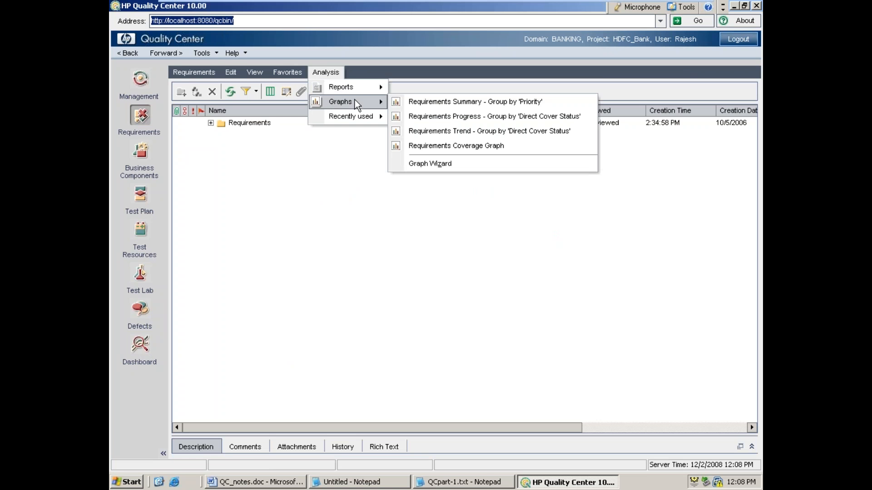
click(422, 102)
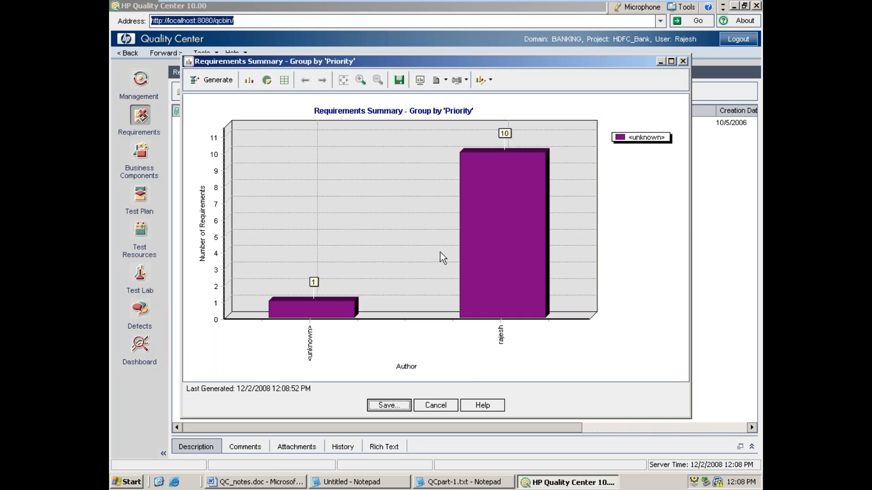
click(386, 406)
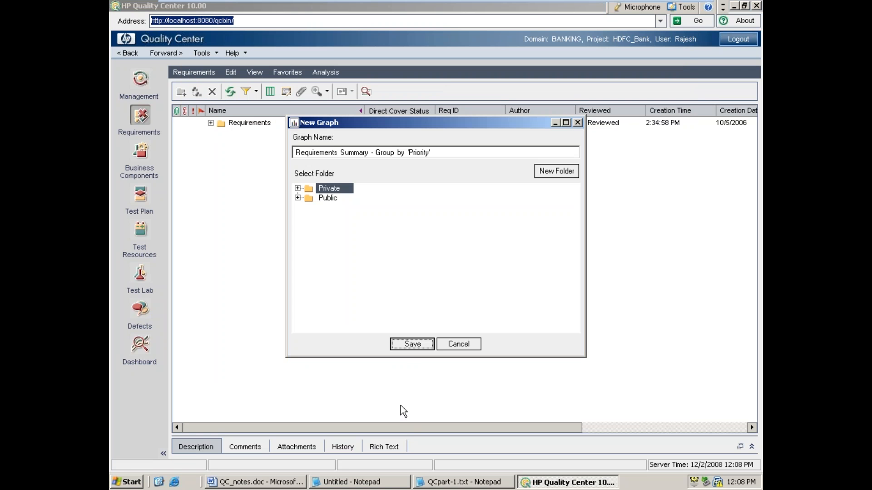
click(414, 348)
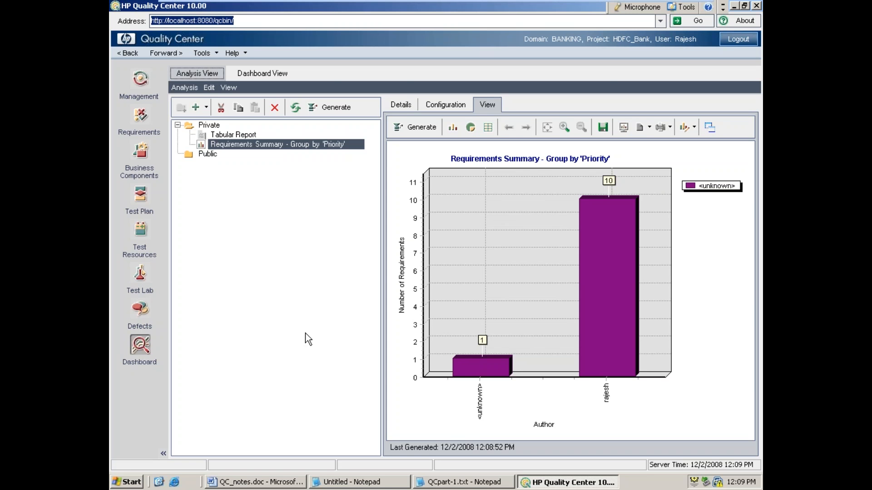
click(226, 299)
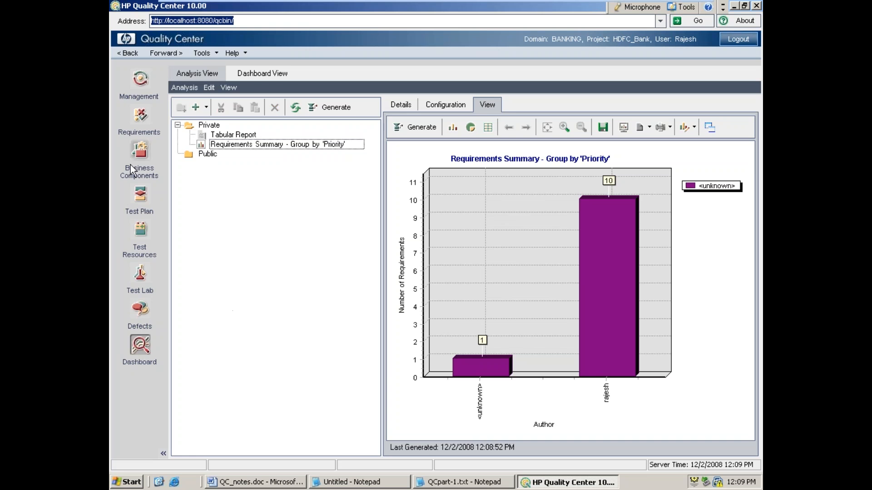
Step: Revisit the Requirements module and return to the saved graph in the Dashboard's Analysis View
click(141, 119)
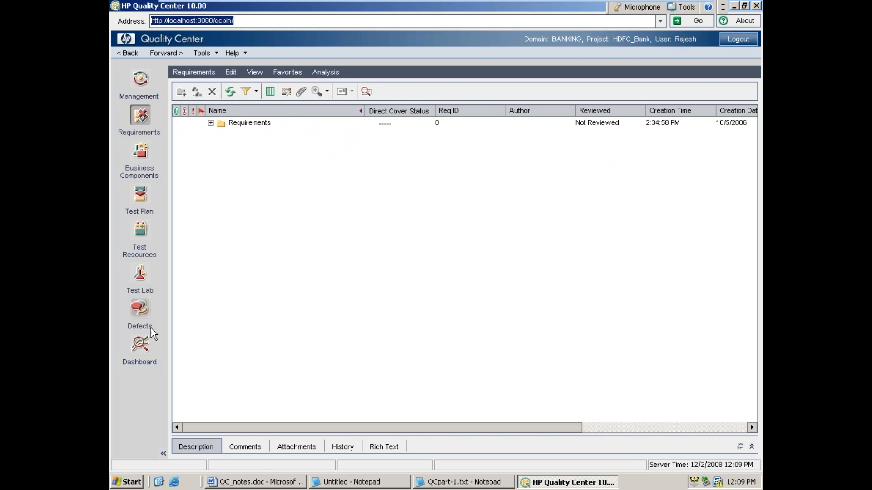
click(138, 349)
click(220, 227)
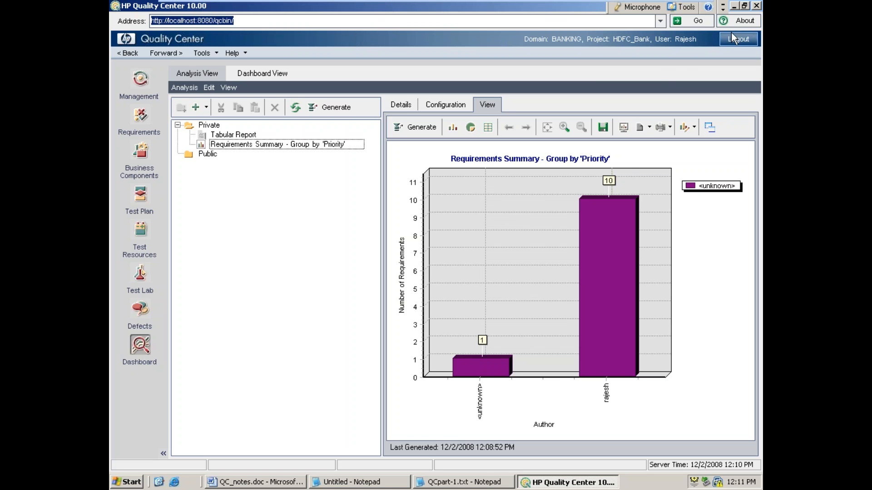
Step: Close Quality Center and take the virtual machine out of full-screen mode
click(757, 5)
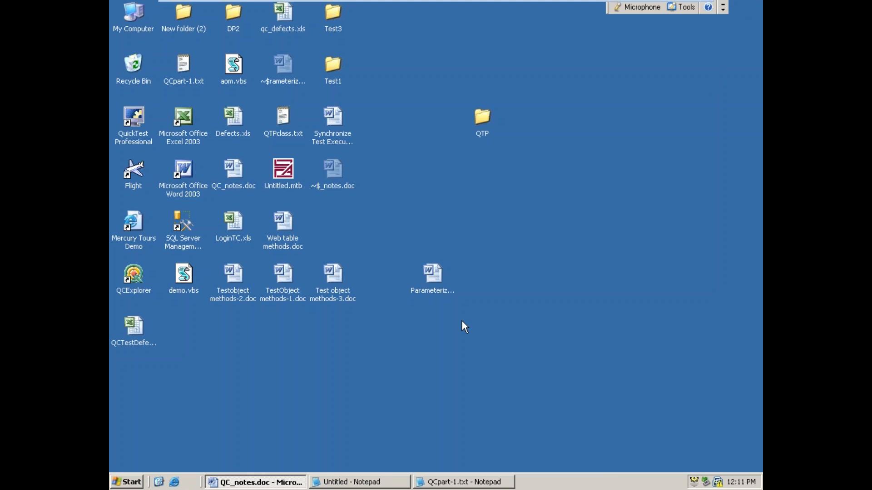
key(ctrl+alt+Return)
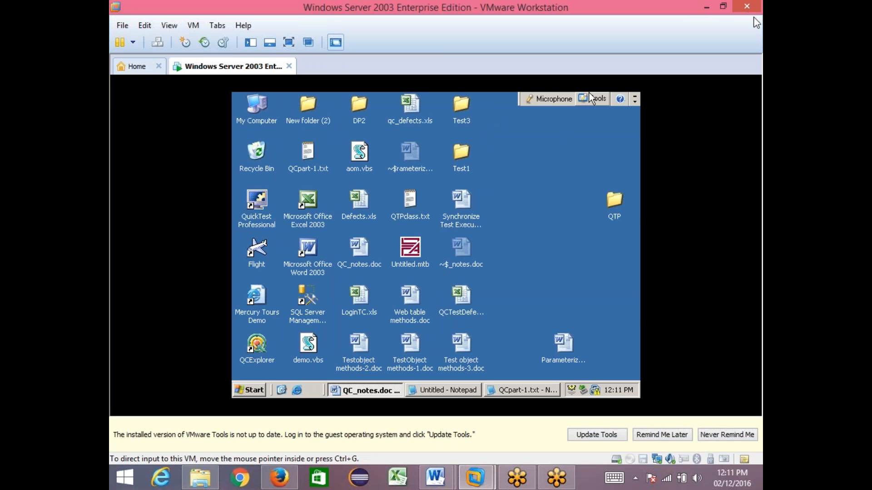